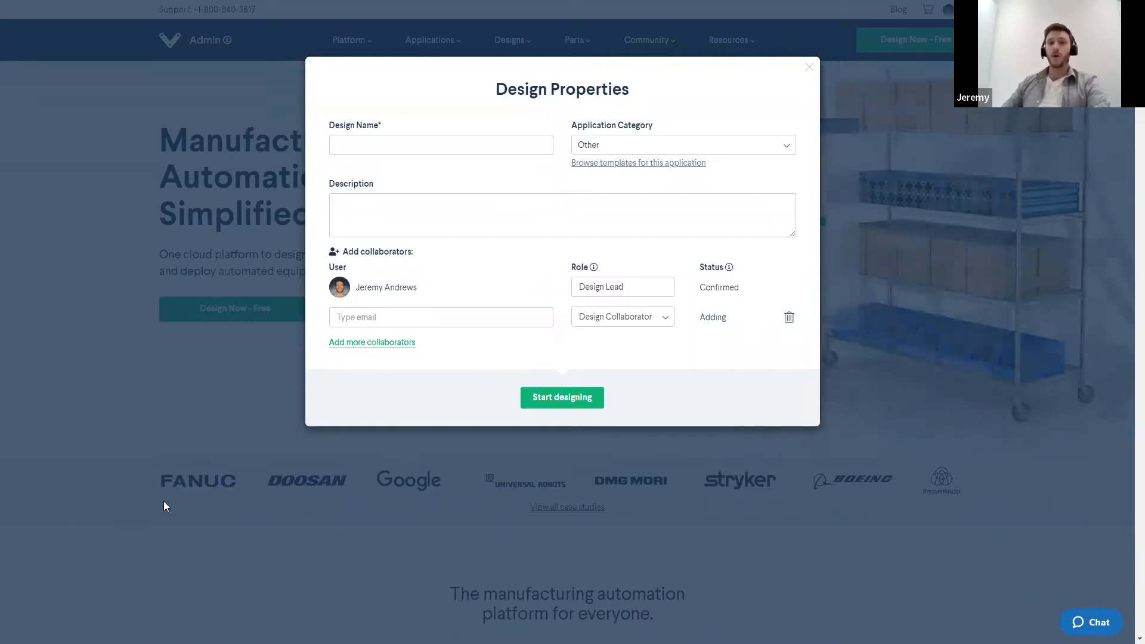
- Examine the example machine frame design by zooming in and out
{"action": "left_click", "coordinate": [179, 496]}
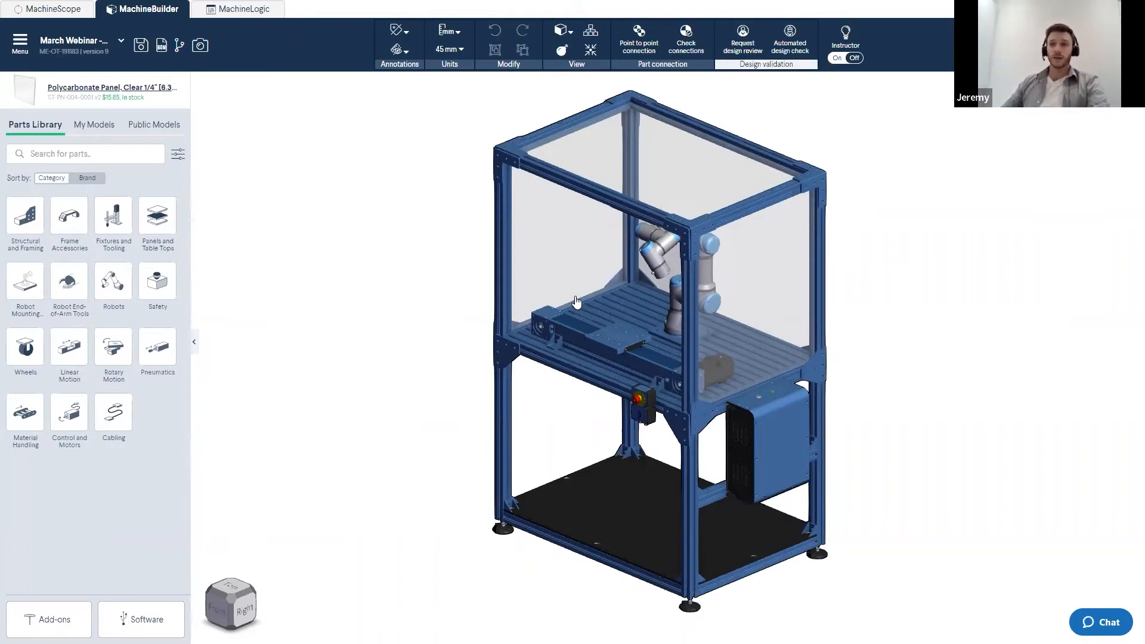
{"action": "scroll", "coordinate": [608, 296], "scroll_direction": "up", "scroll_amount": 1}
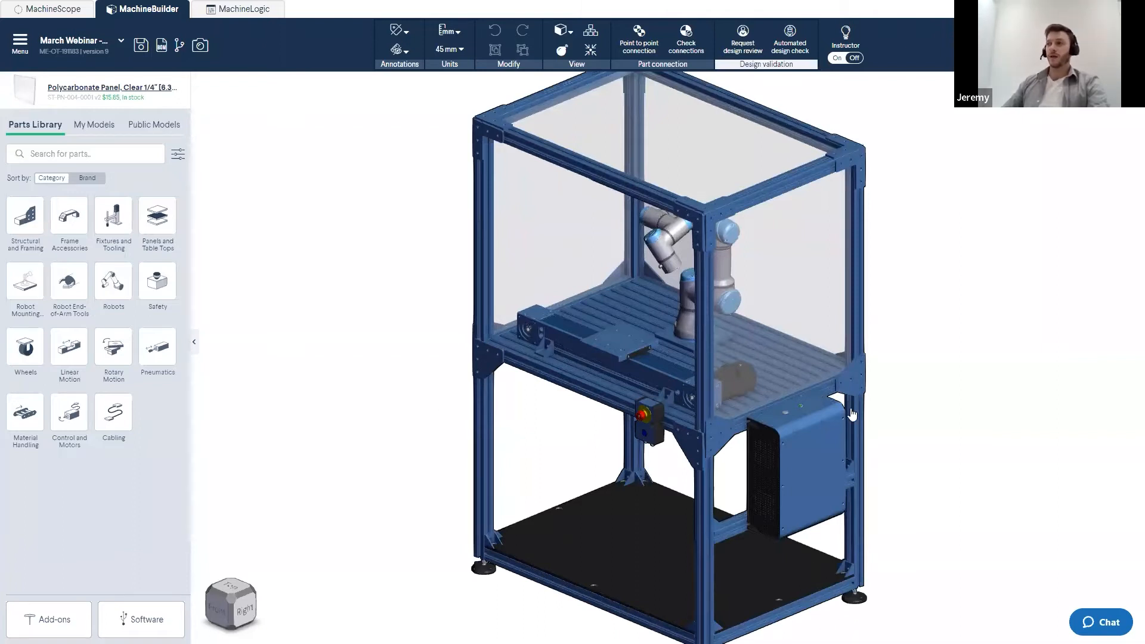
{"action": "scroll", "coordinate": [844, 351], "scroll_direction": "down", "scroll_amount": 5}
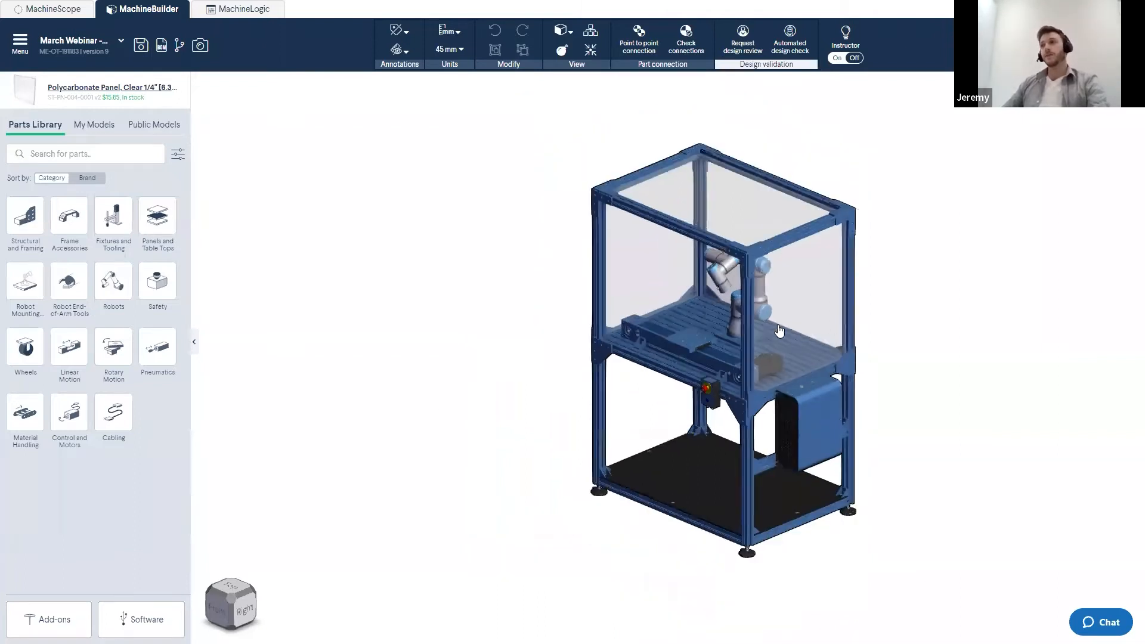
{"action": "scroll", "coordinate": [881, 318], "scroll_direction": "up", "scroll_amount": 3}
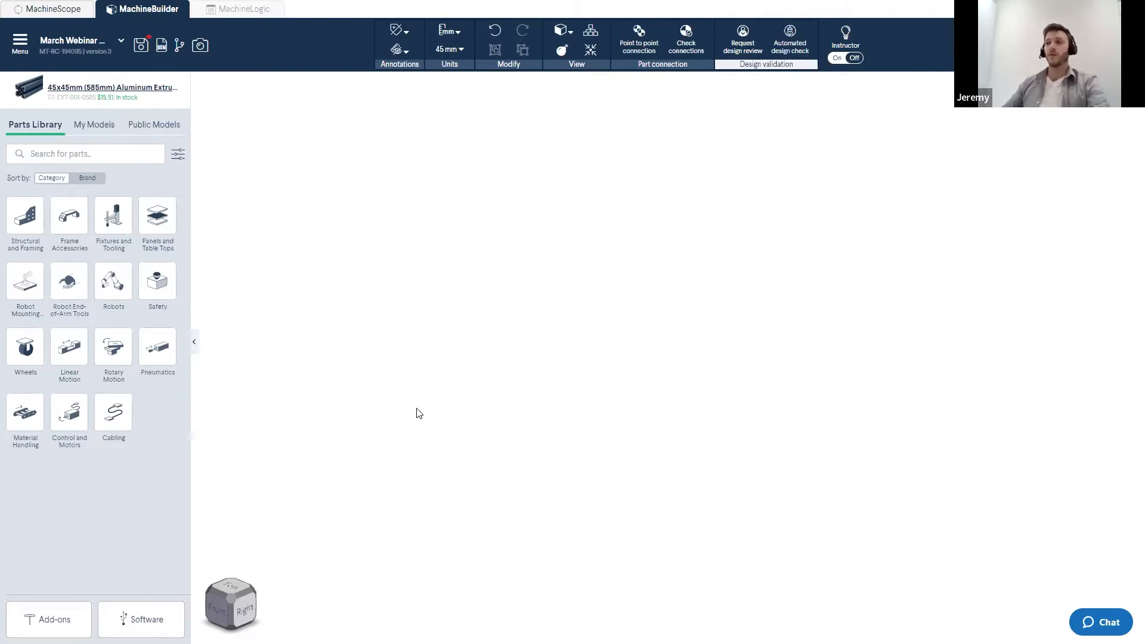
- Review each MachineBuilder settings page, including the default mouse settings options, and close the settings
{"action": "left_click", "coordinate": [21, 52]}
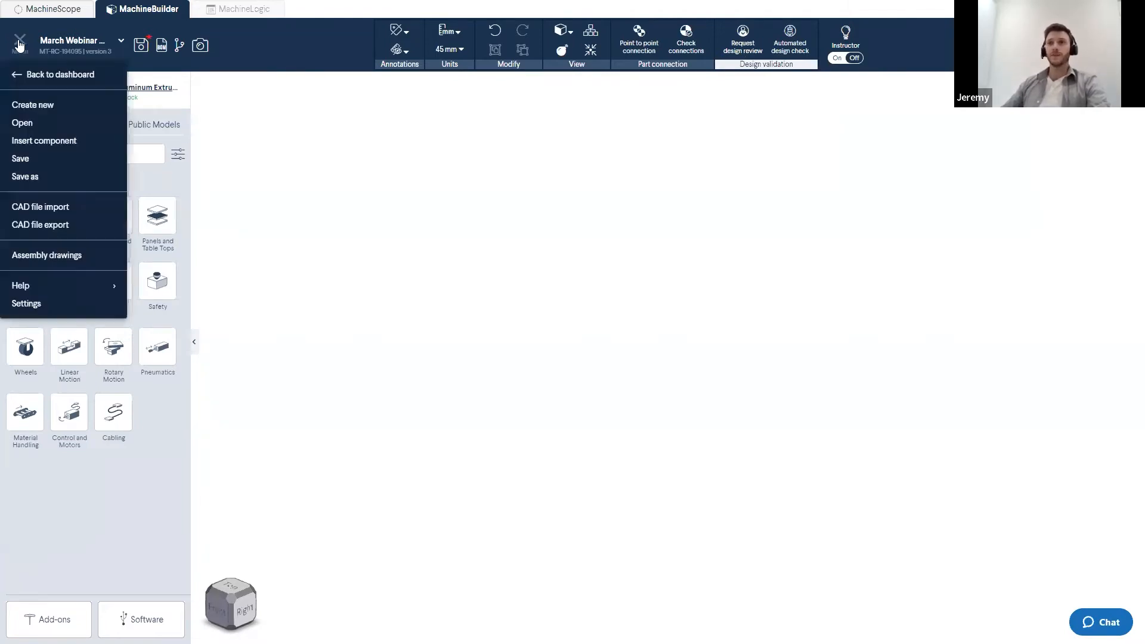
{"action": "left_click", "coordinate": [25, 307]}
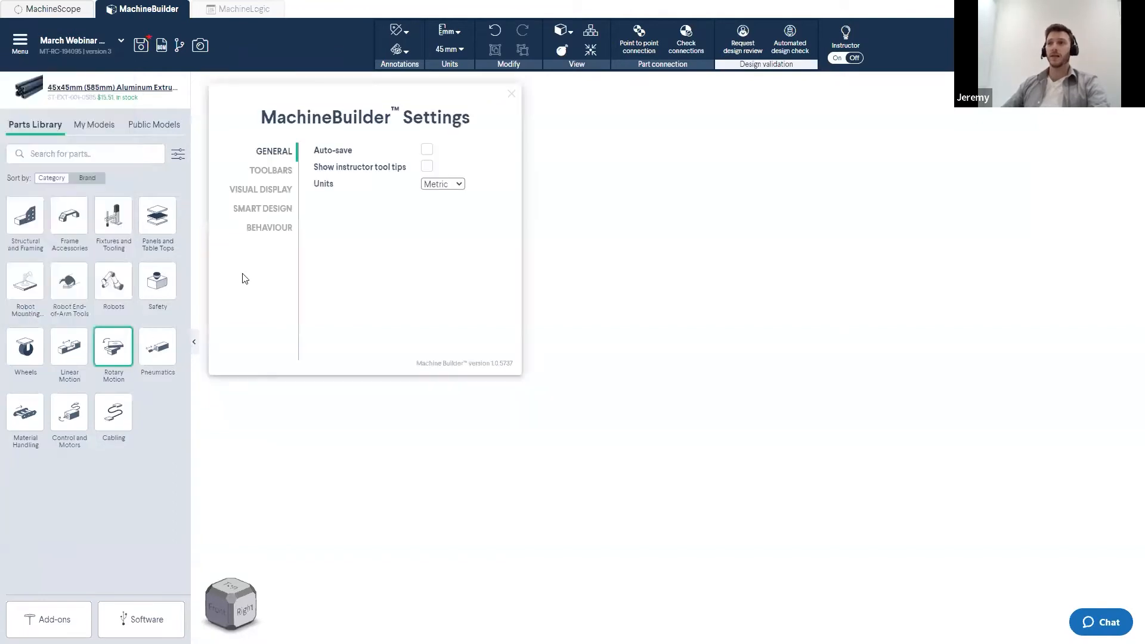
{"action": "left_click", "coordinate": [280, 174]}
{"action": "left_click", "coordinate": [278, 195]}
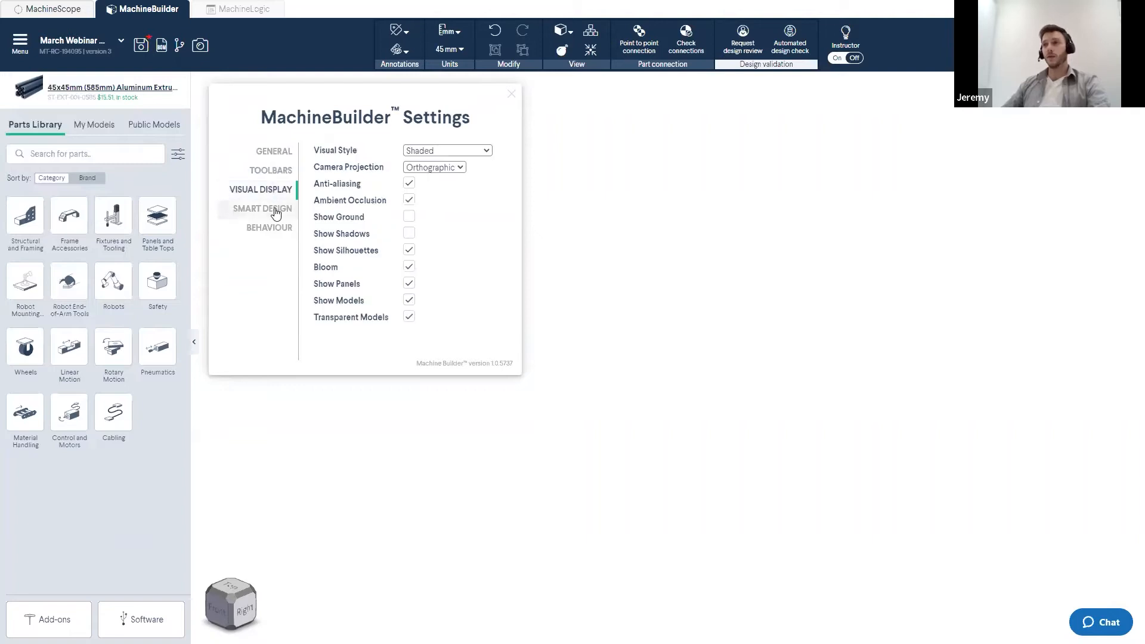
{"action": "left_click", "coordinate": [275, 214]}
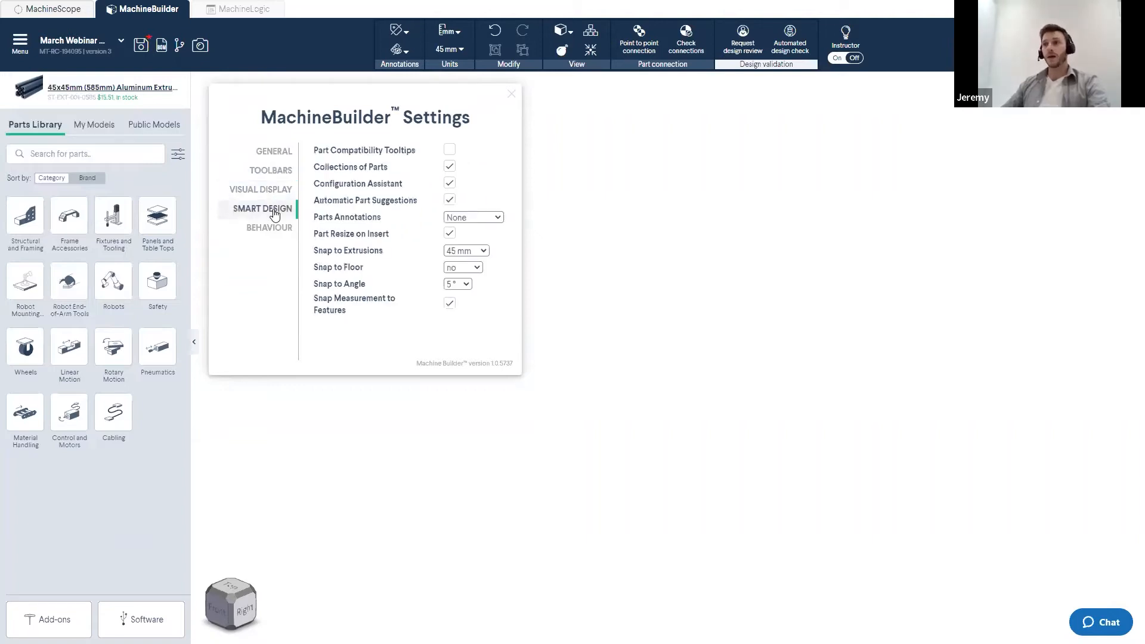
{"action": "left_click", "coordinate": [261, 235]}
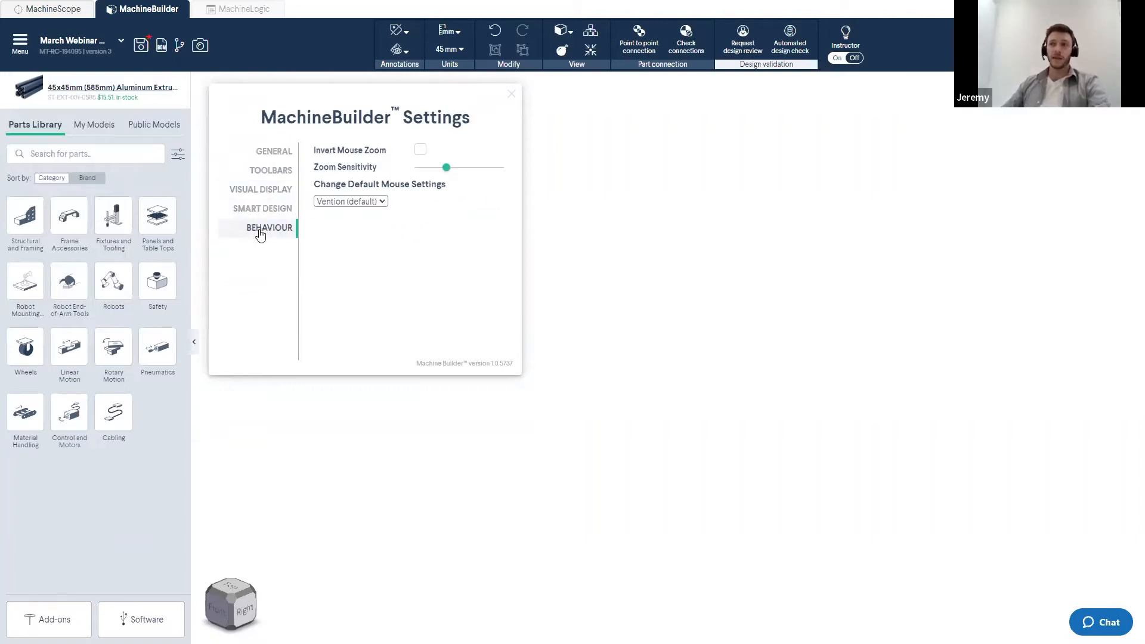
{"action": "left_click", "coordinate": [351, 203]}
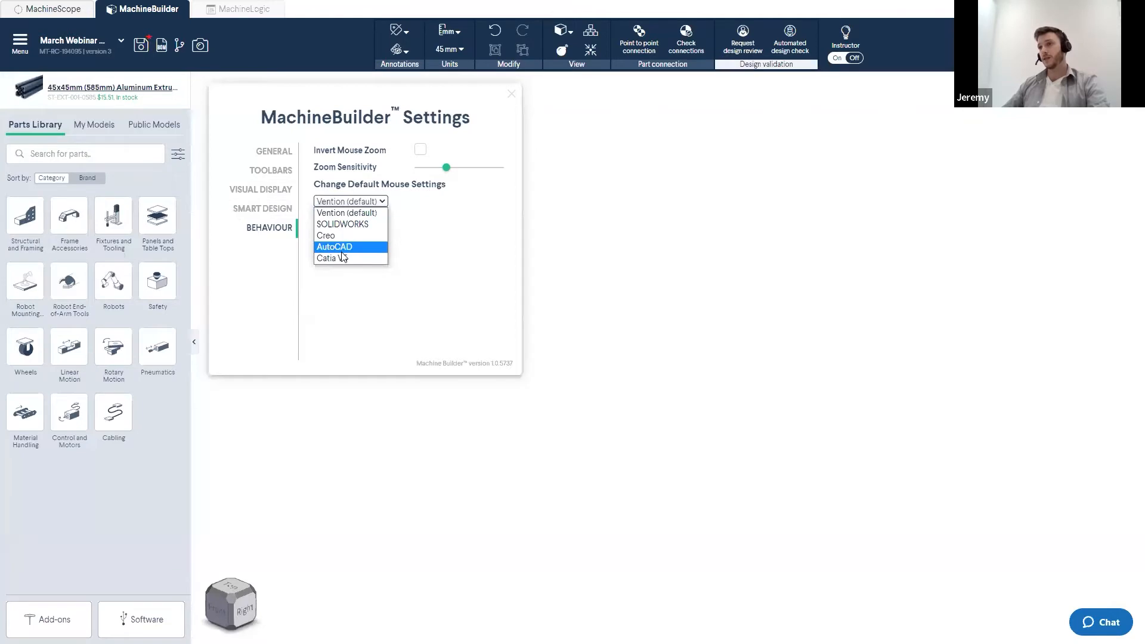
{"action": "left_click", "coordinate": [365, 214]}
{"action": "left_click", "coordinate": [512, 94]}
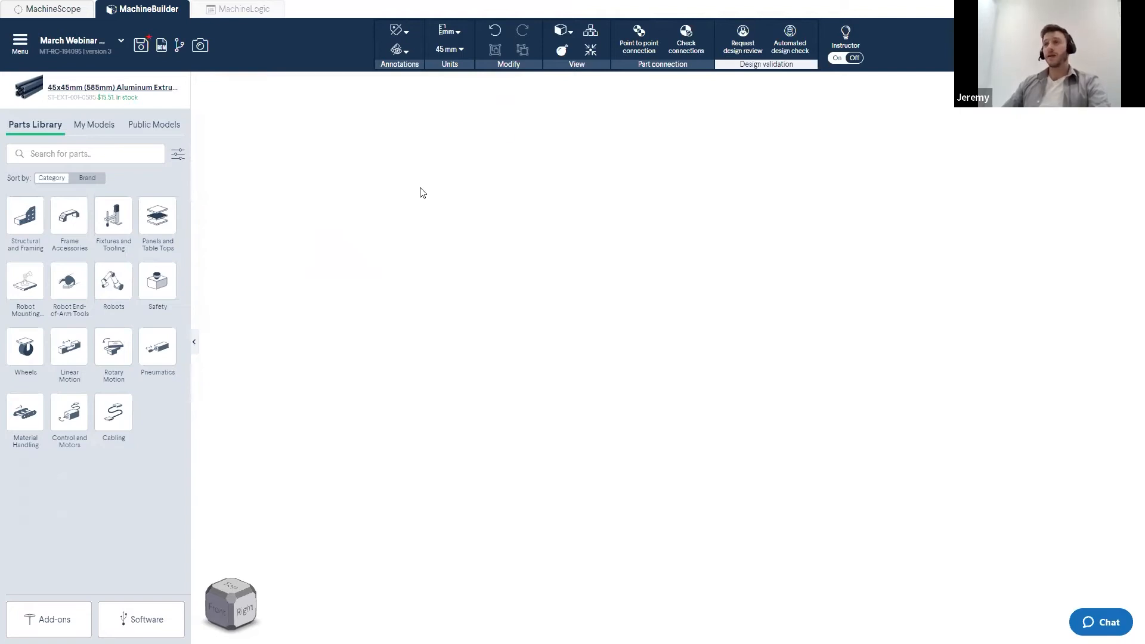
- Review the keyboard shortcuts list across its Assembly essential, 3D Navigation, Edit and View Options tabs
{"action": "left_click", "coordinate": [18, 52]}
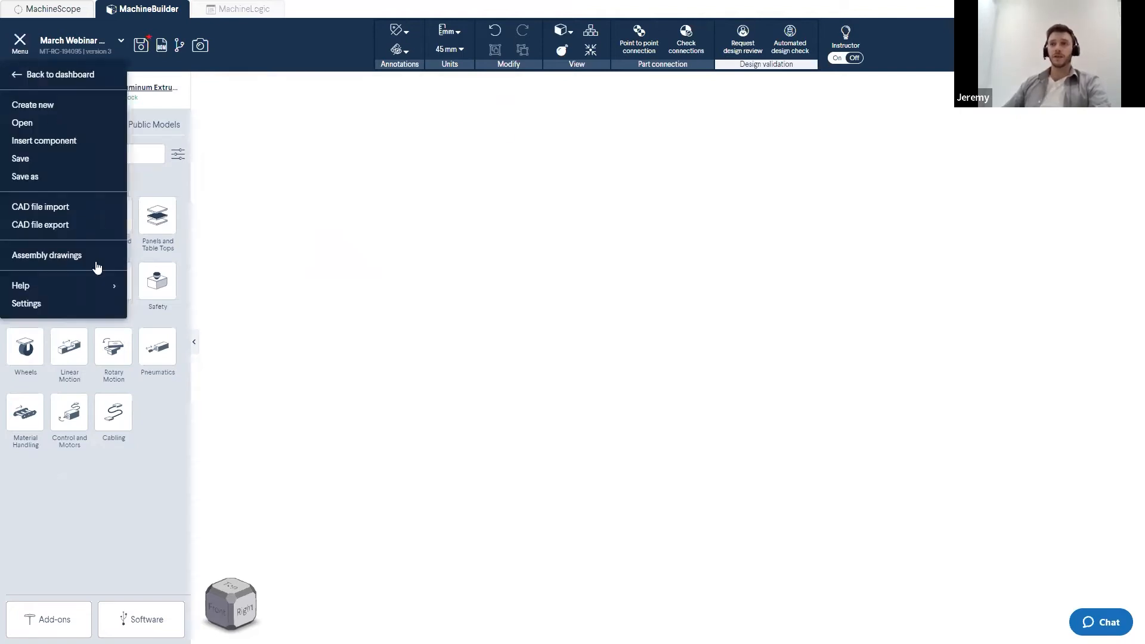
{"action": "mouse_move", "coordinate": [72, 284]}
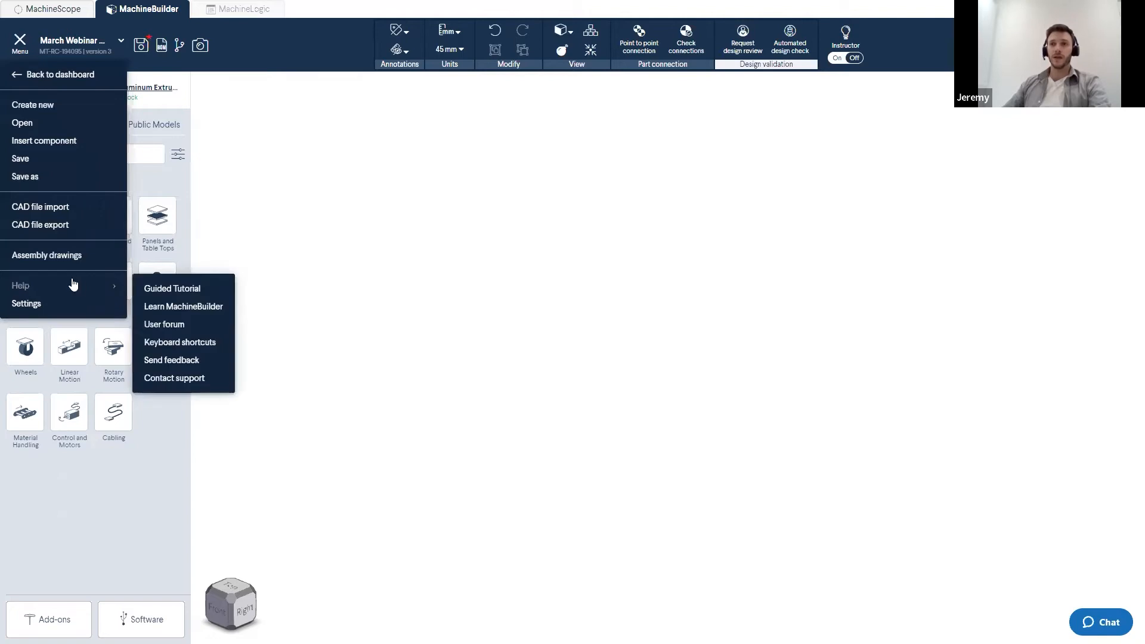
{"action": "left_click", "coordinate": [186, 344]}
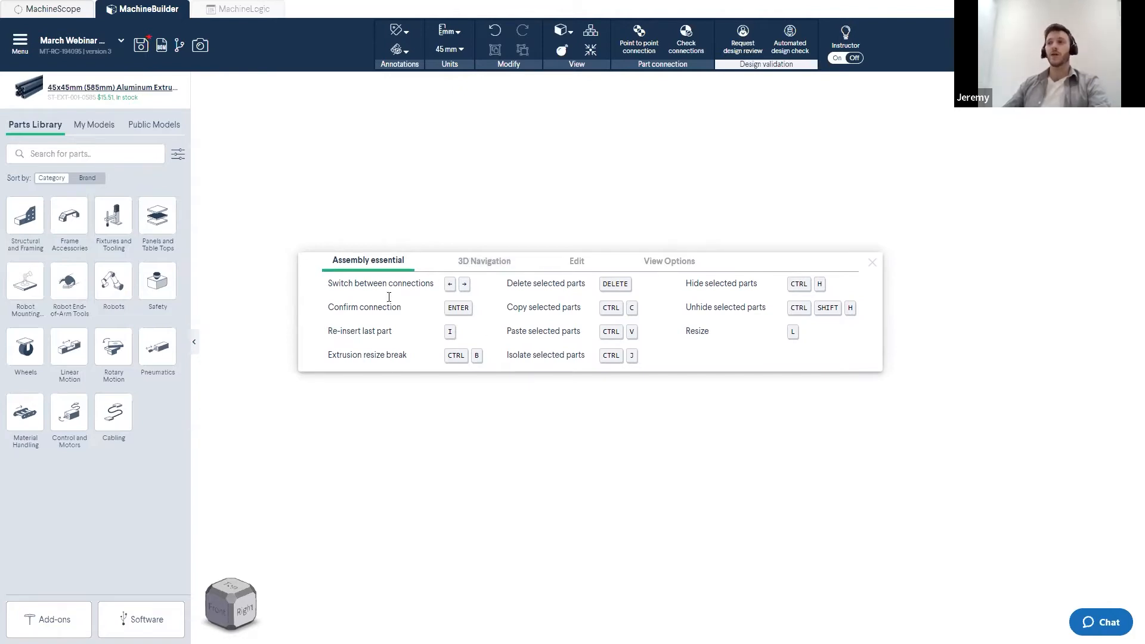
{"action": "left_click", "coordinate": [480, 263]}
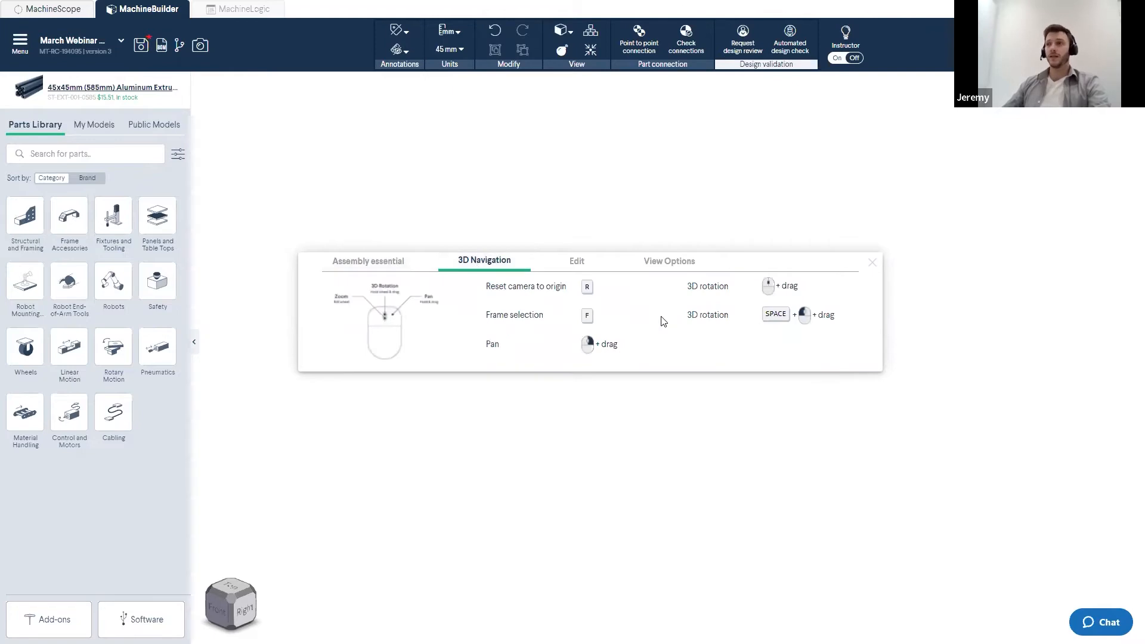
{"action": "left_click", "coordinate": [577, 263]}
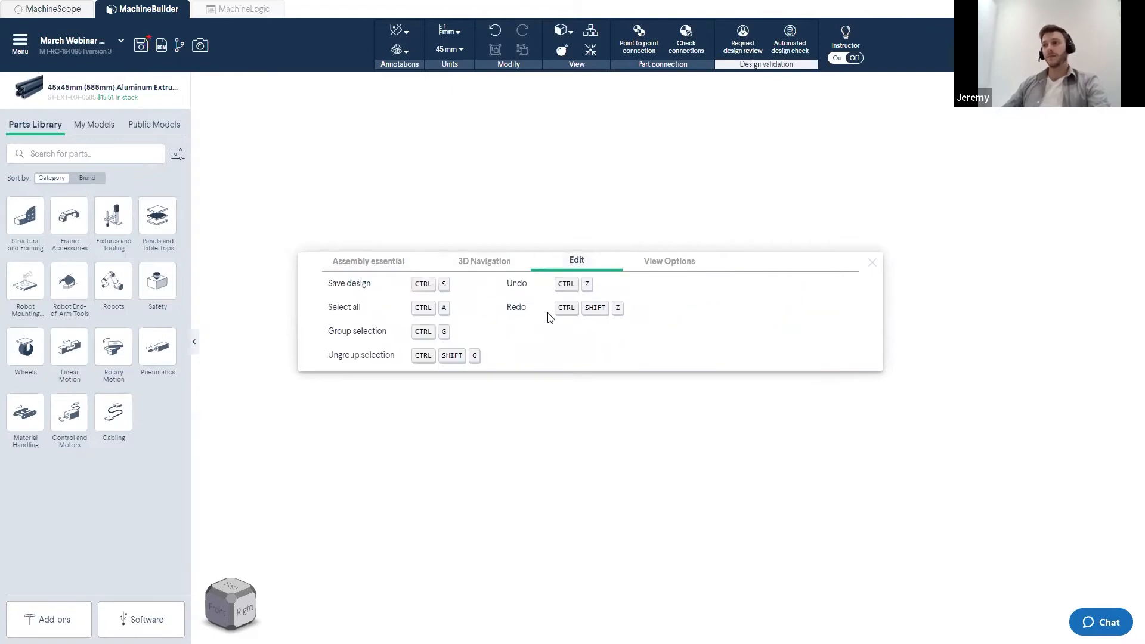
{"action": "left_click", "coordinate": [677, 265]}
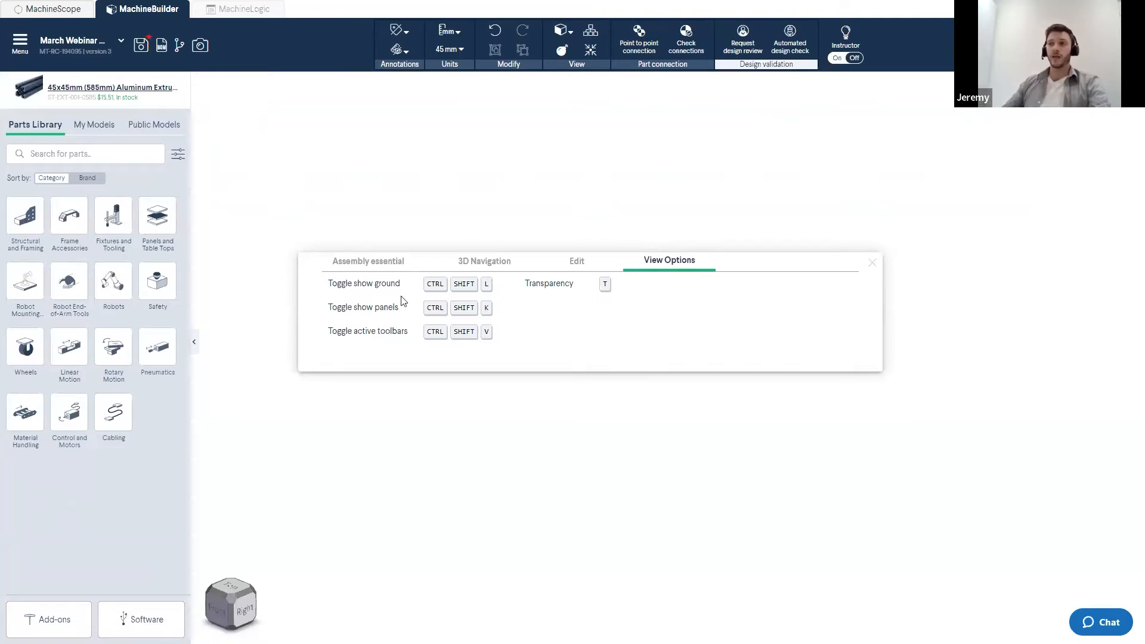
{"action": "left_click", "coordinate": [870, 263]}
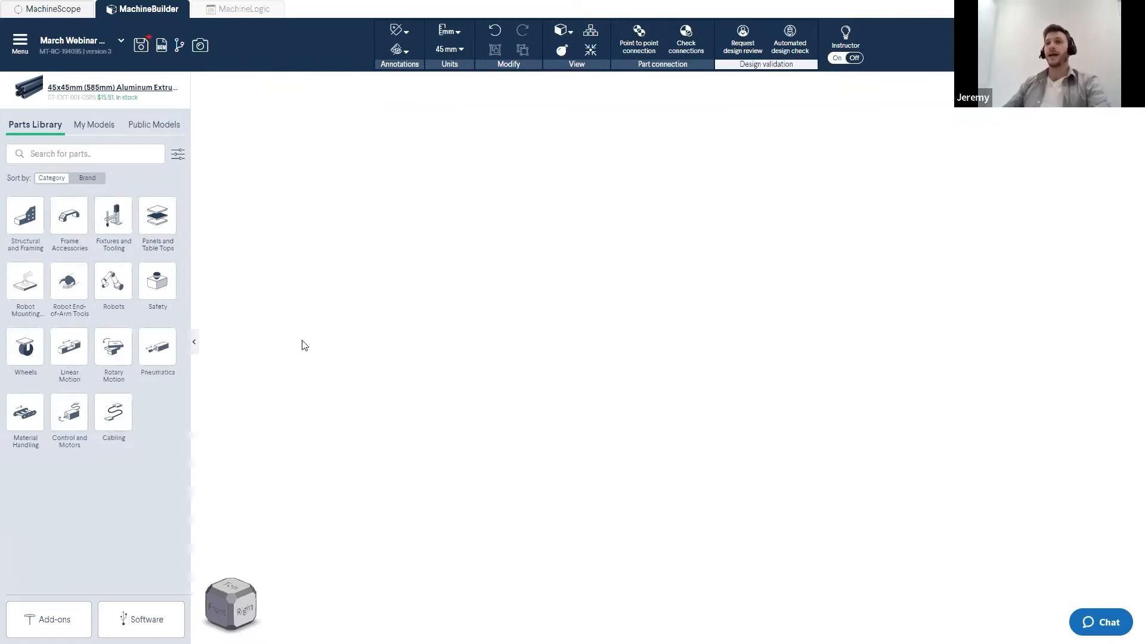
- Insert a 45x45mm 585 mm aluminum extrusion from Structural and Framing into the empty scene
{"action": "left_click", "coordinate": [27, 221]}
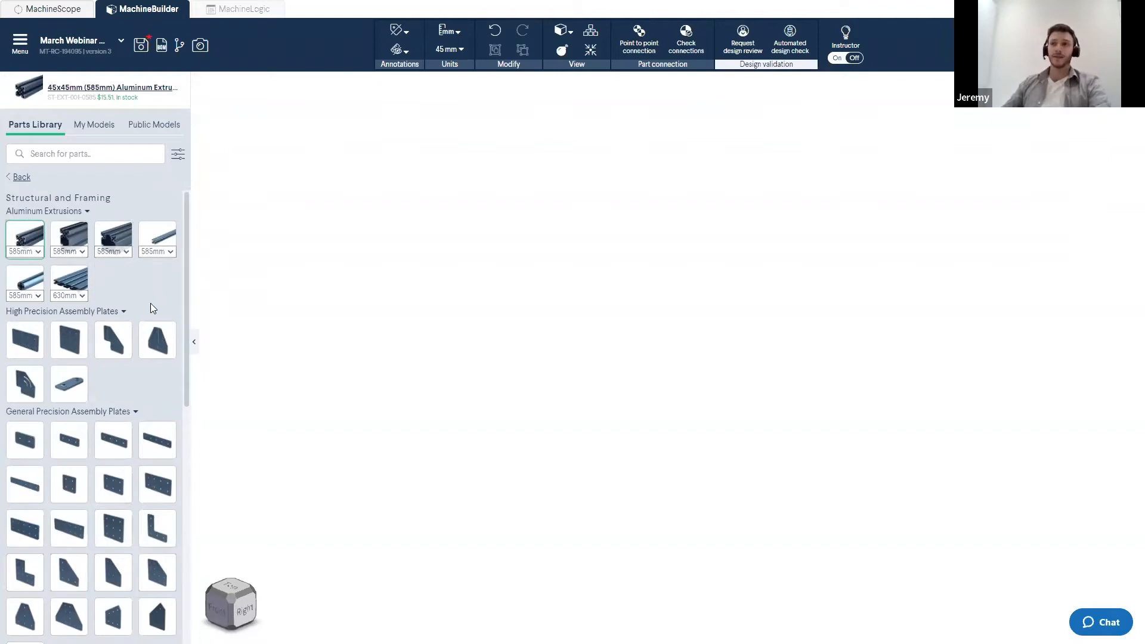
{"action": "left_click", "coordinate": [24, 281]}
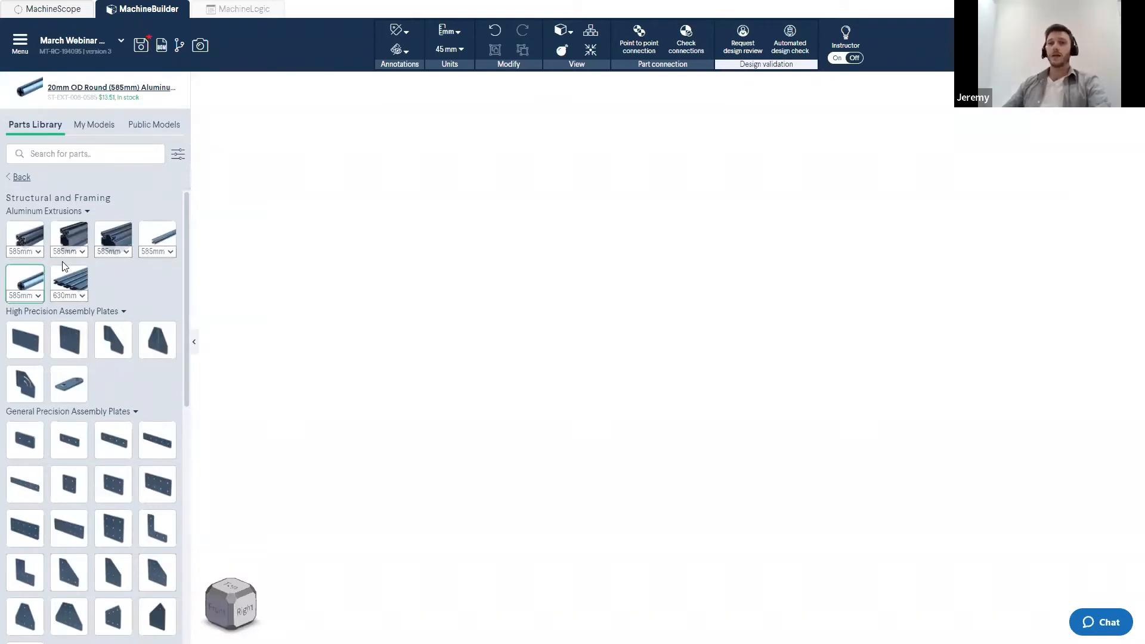
{"action": "left_click", "coordinate": [37, 238]}
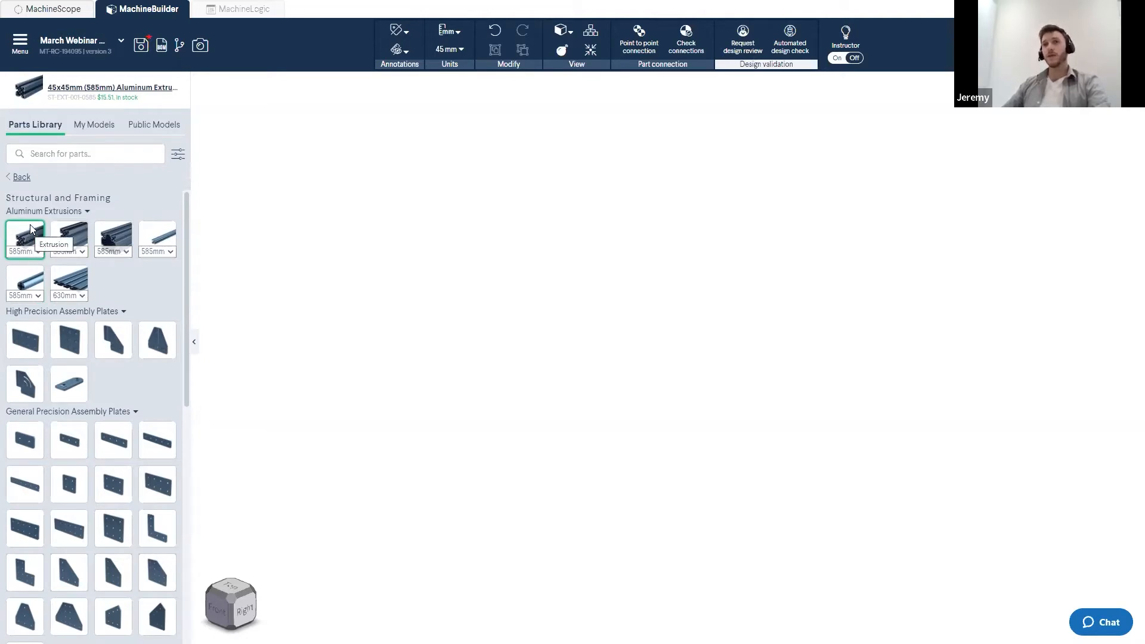
{"action": "left_click_drag", "start_coordinate": [24, 238], "coordinate": [765, 285]}
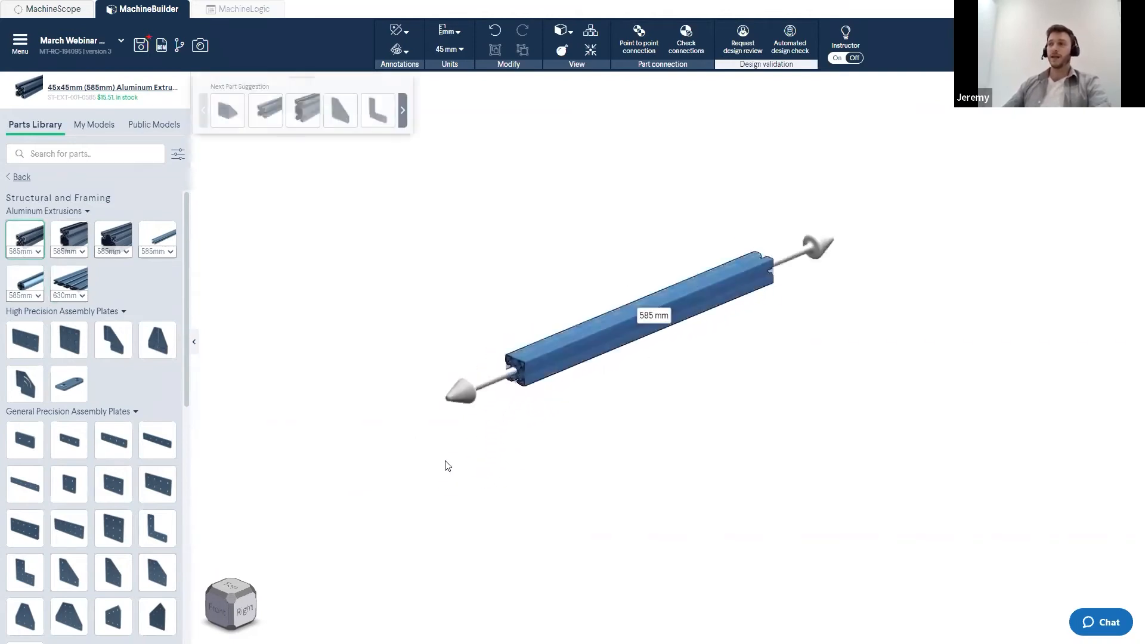
{"action": "left_click", "coordinate": [570, 449]}
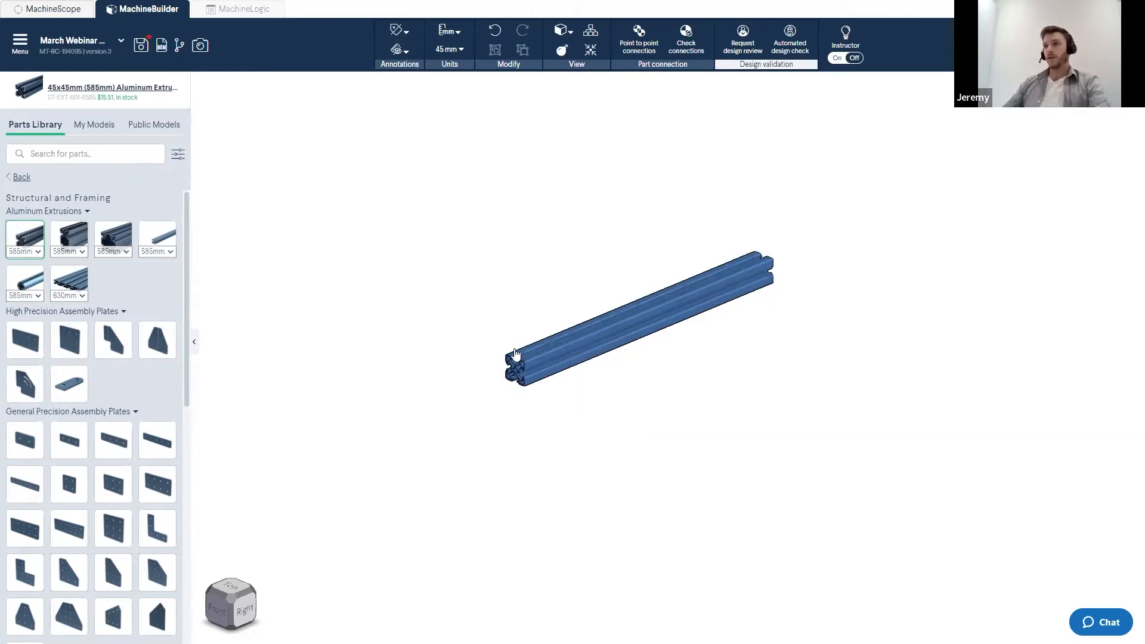
- Inspect the extrusion's resize handles and its selection options
{"action": "left_click", "coordinate": [554, 369]}
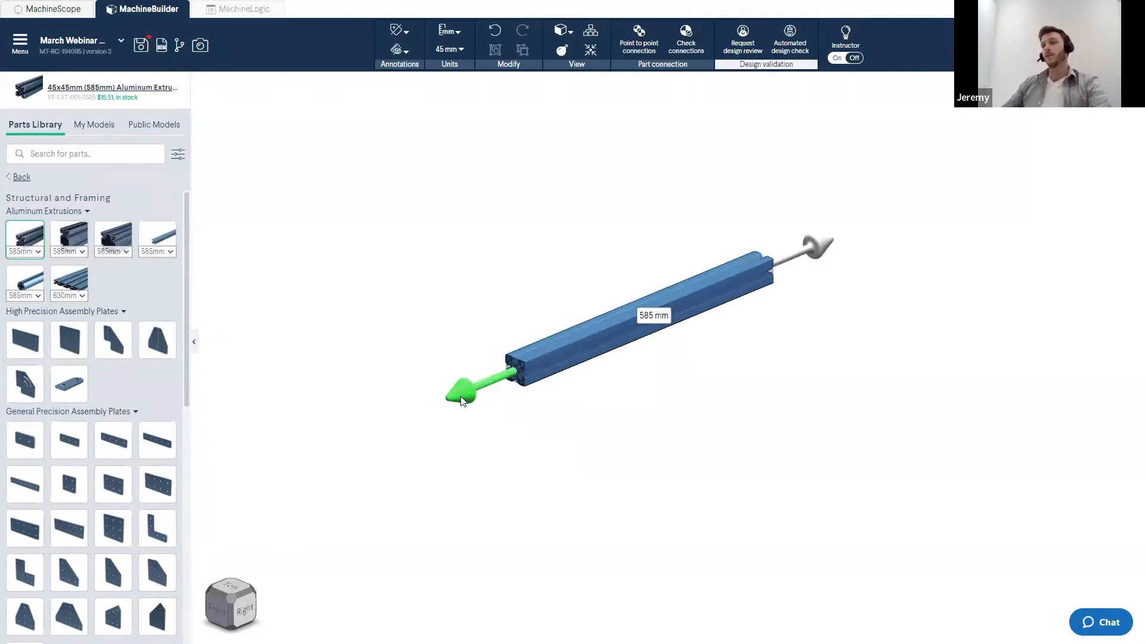
{"action": "left_click", "coordinate": [499, 445]}
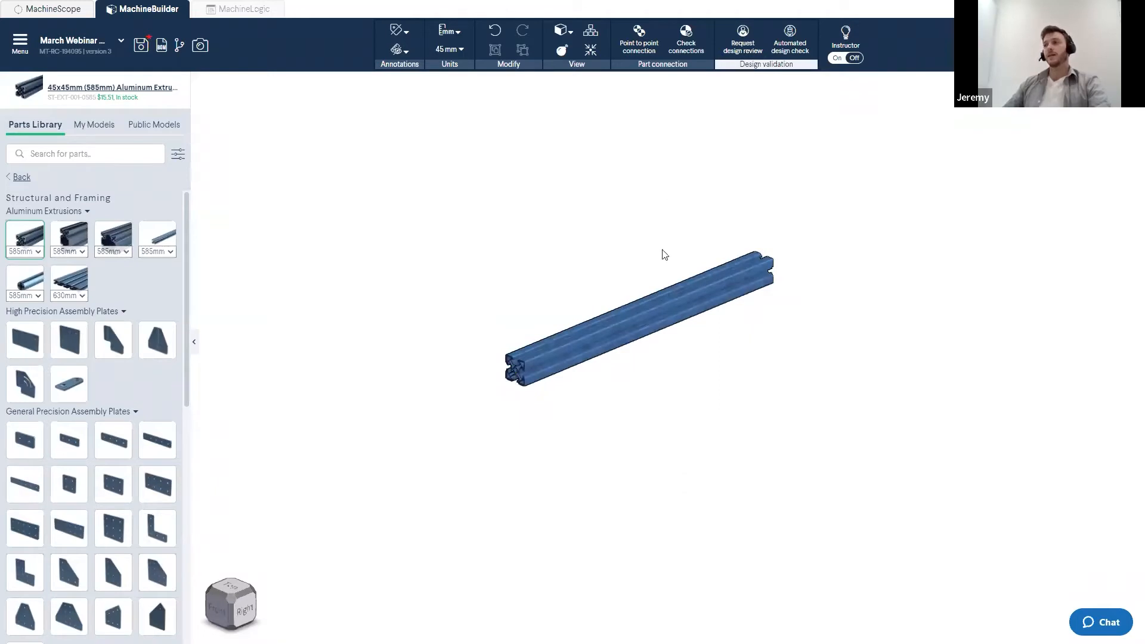
{"action": "left_click", "coordinate": [591, 344]}
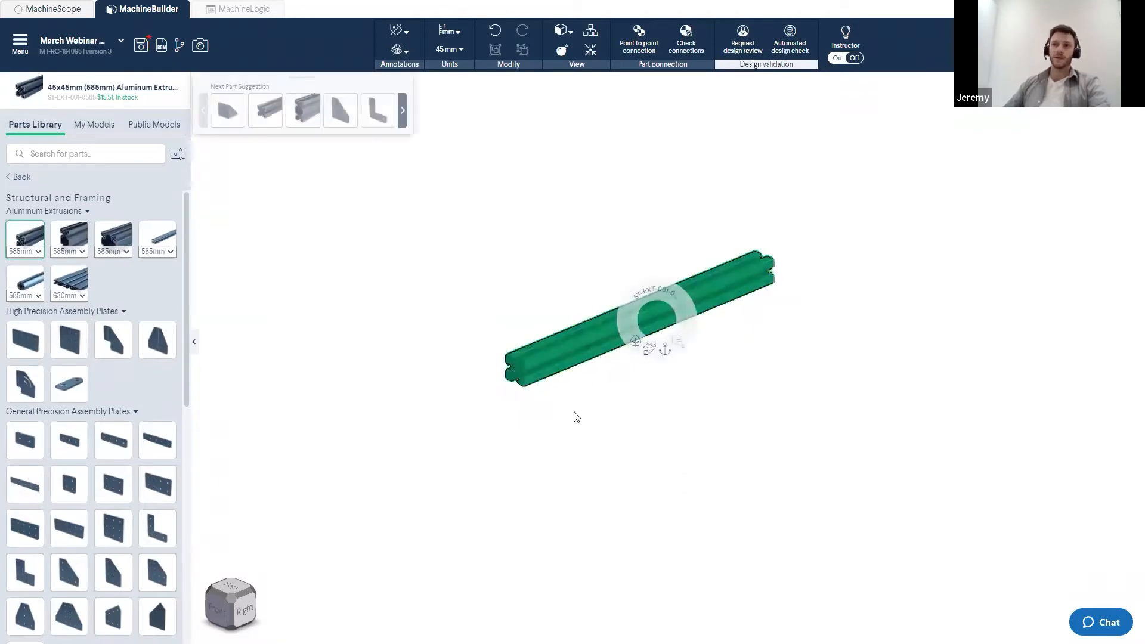
{"action": "left_click", "coordinate": [555, 420]}
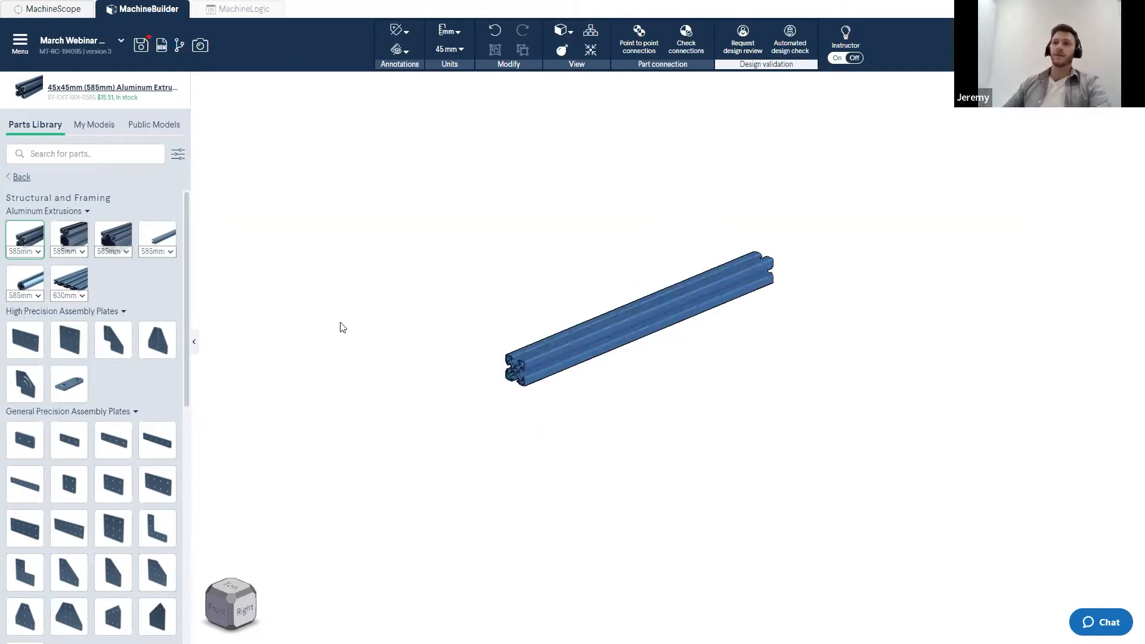
- Resize the extrusion to 720 mm by stretching its near end
{"action": "left_click", "coordinate": [27, 280]}
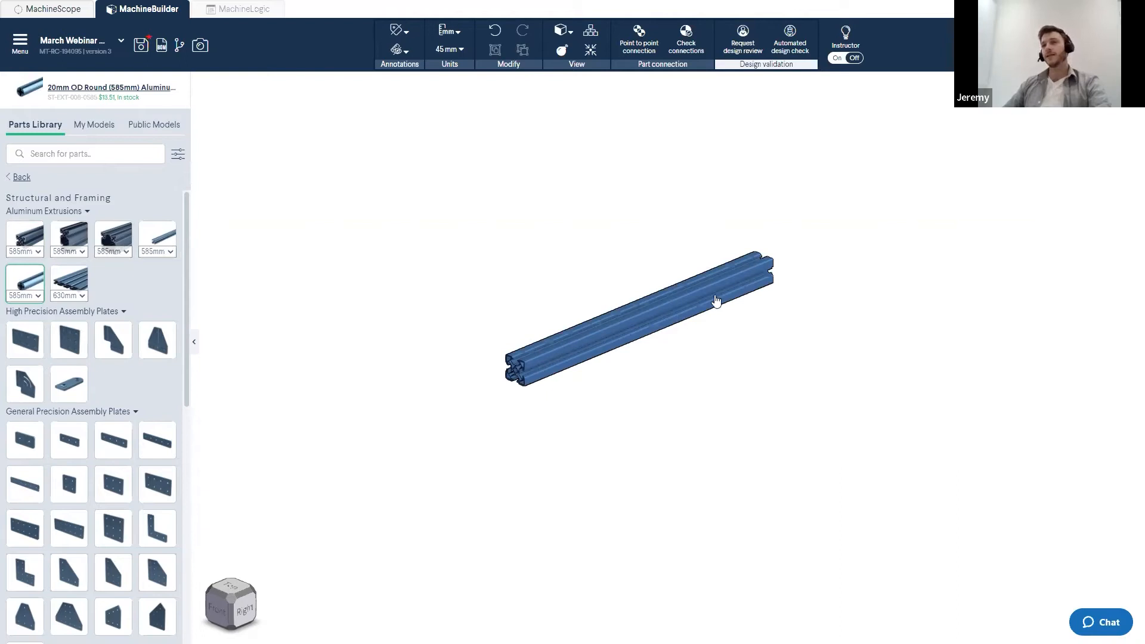
{"action": "left_click", "coordinate": [560, 354]}
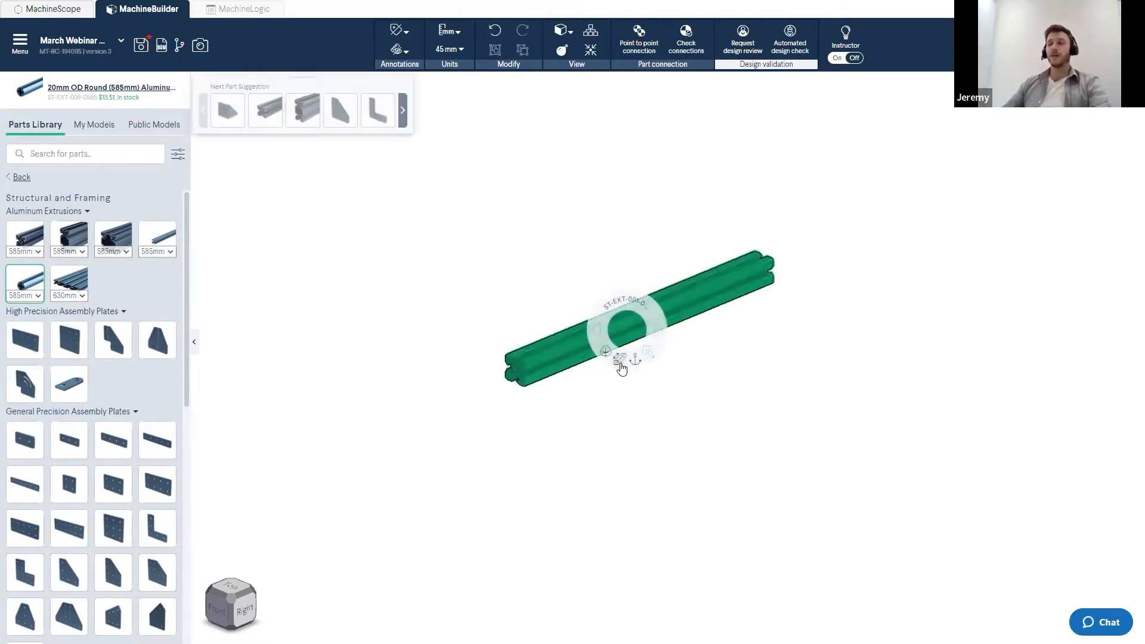
{"action": "right_click", "coordinate": [553, 356]}
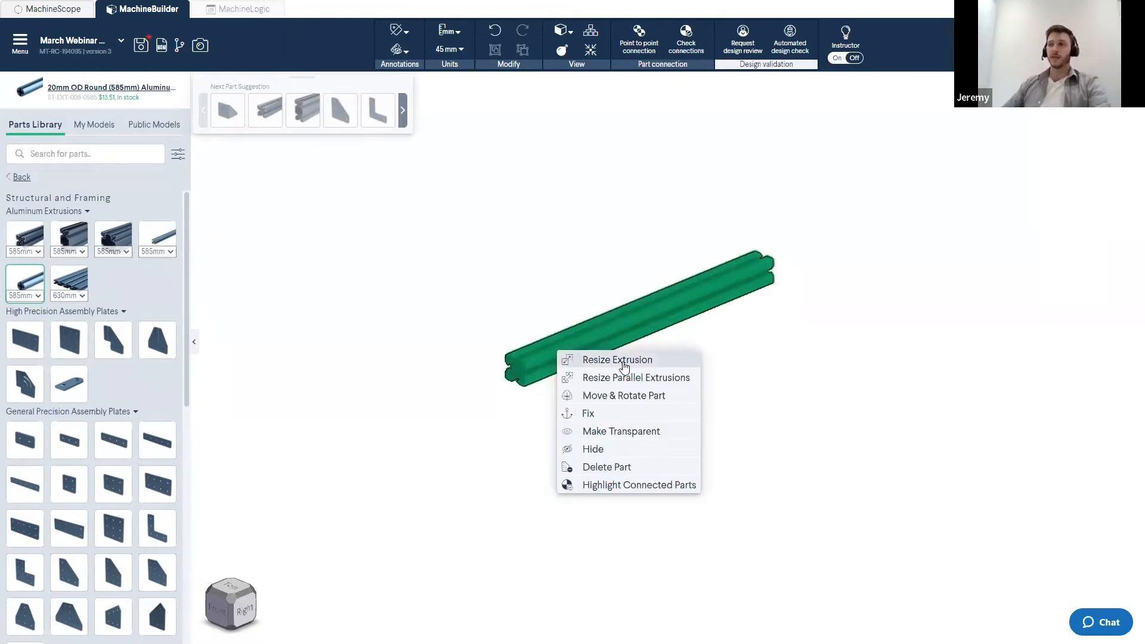
{"action": "left_click", "coordinate": [623, 361]}
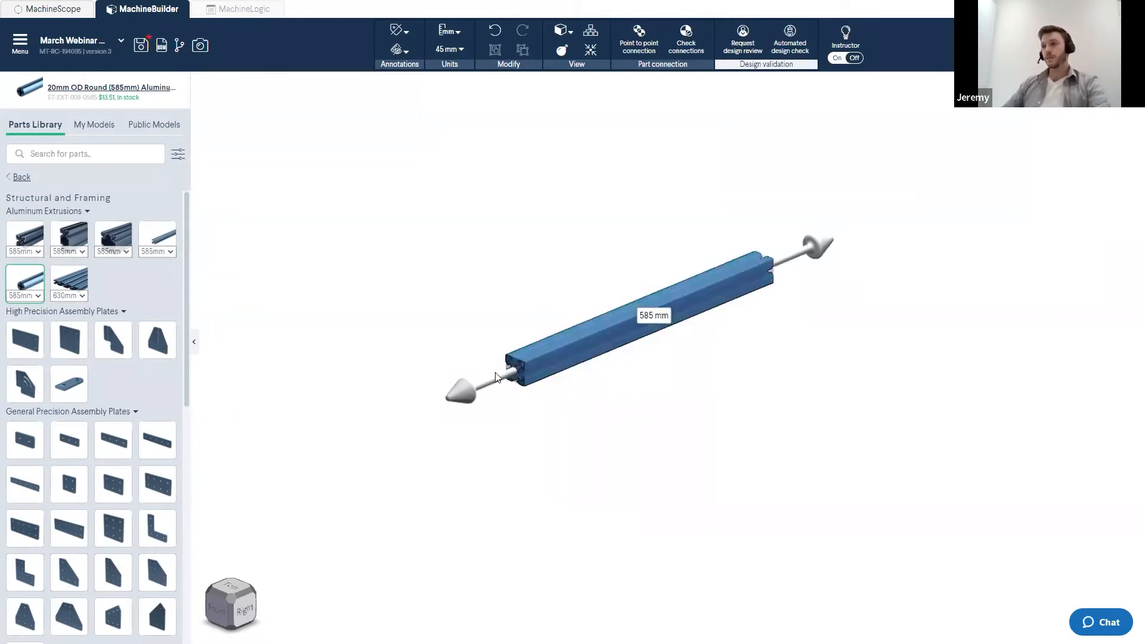
{"action": "left_click_drag", "start_coordinate": [510, 375], "coordinate": [445, 410]}
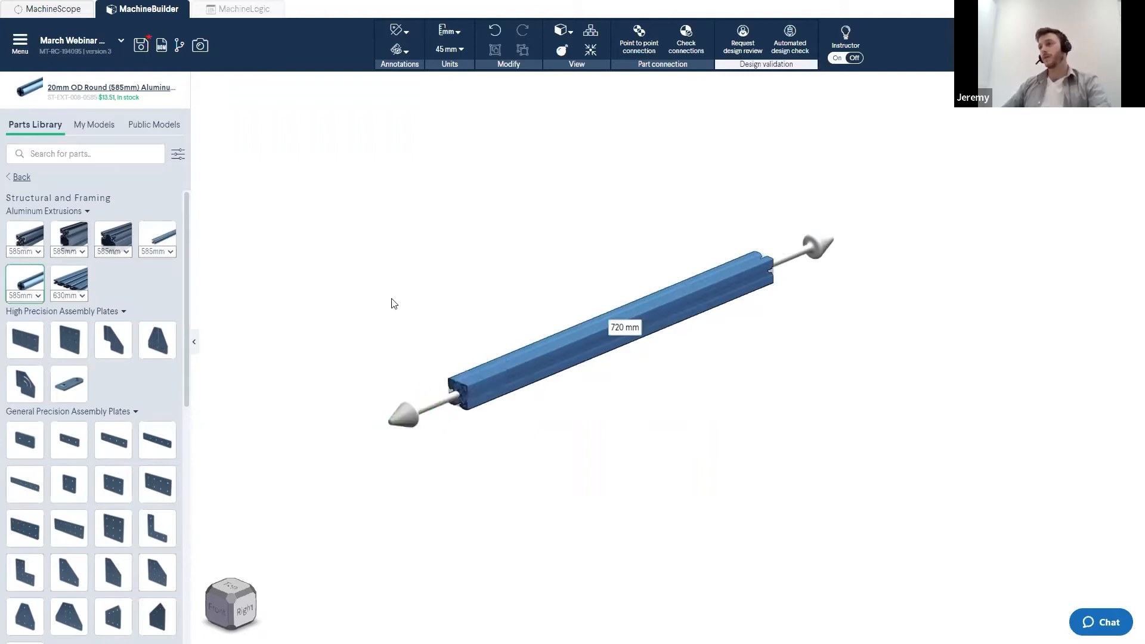
{"action": "left_click", "coordinate": [394, 306]}
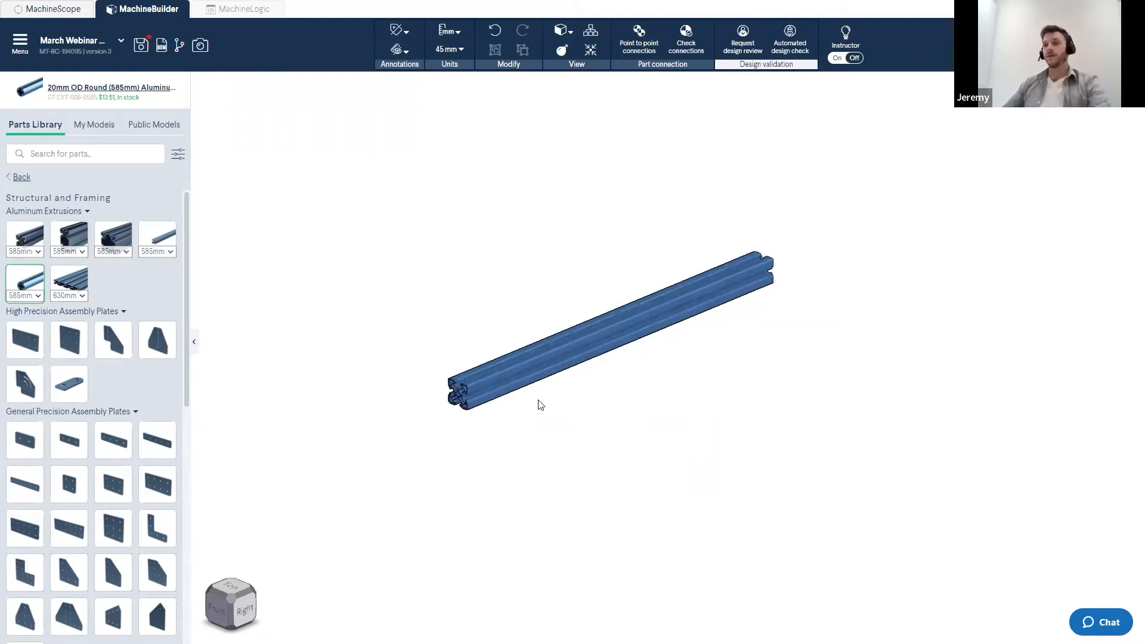
- Preview the different aluminum extrusion profiles in the Structural and Framing library
{"action": "left_click", "coordinate": [33, 243]}
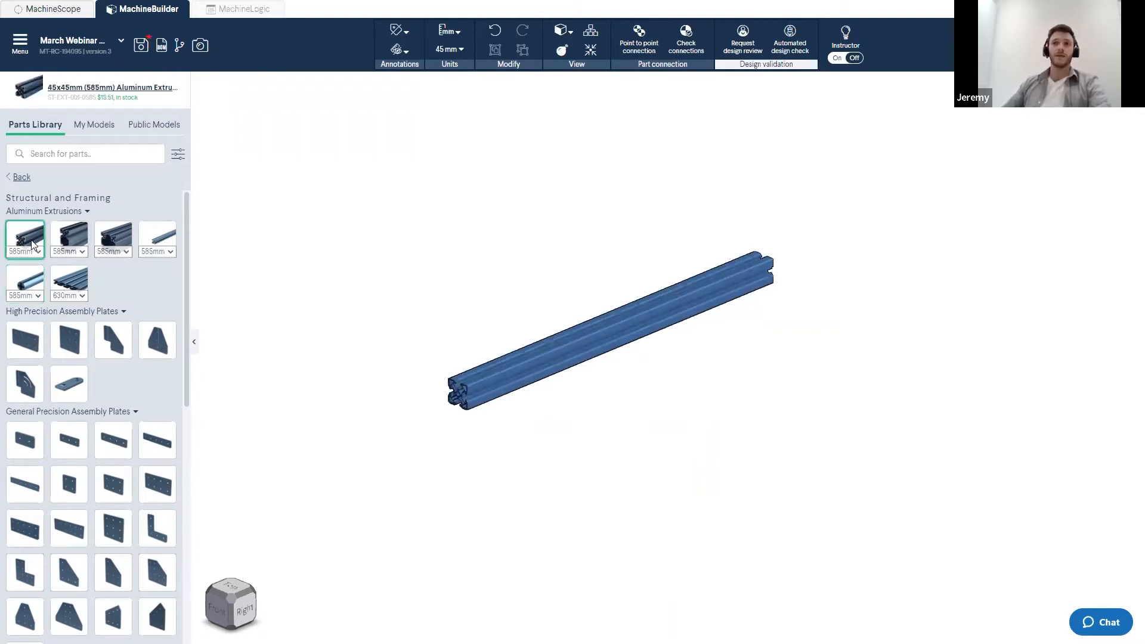
{"action": "left_click", "coordinate": [62, 241]}
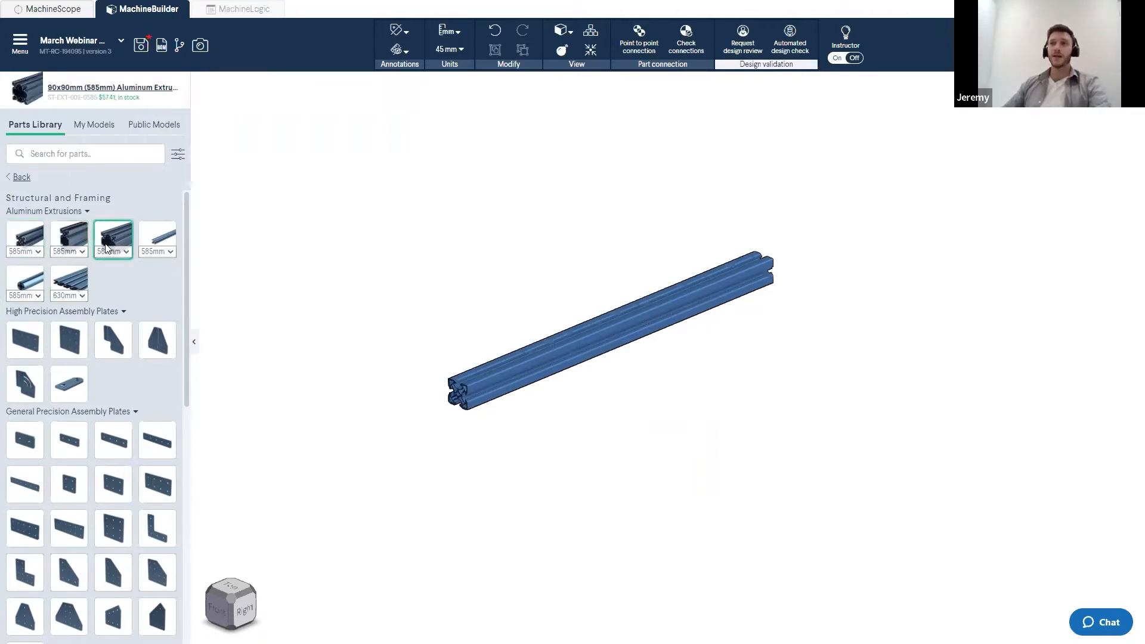
{"action": "left_click", "coordinate": [164, 245]}
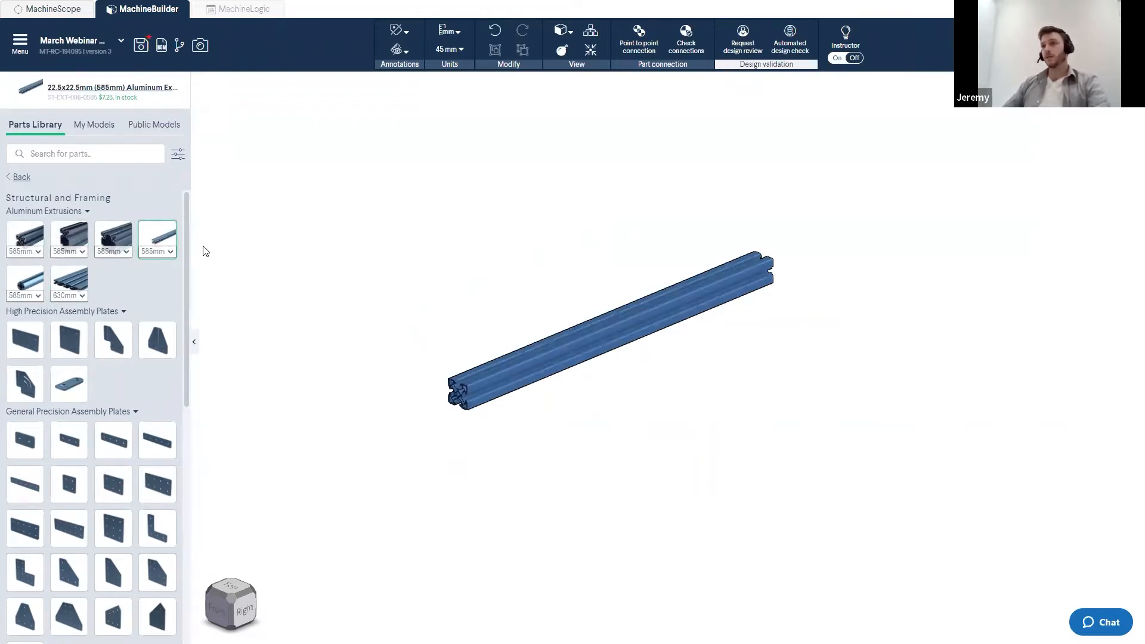
{"action": "left_click", "coordinate": [117, 247]}
{"action": "left_click", "coordinate": [69, 238]}
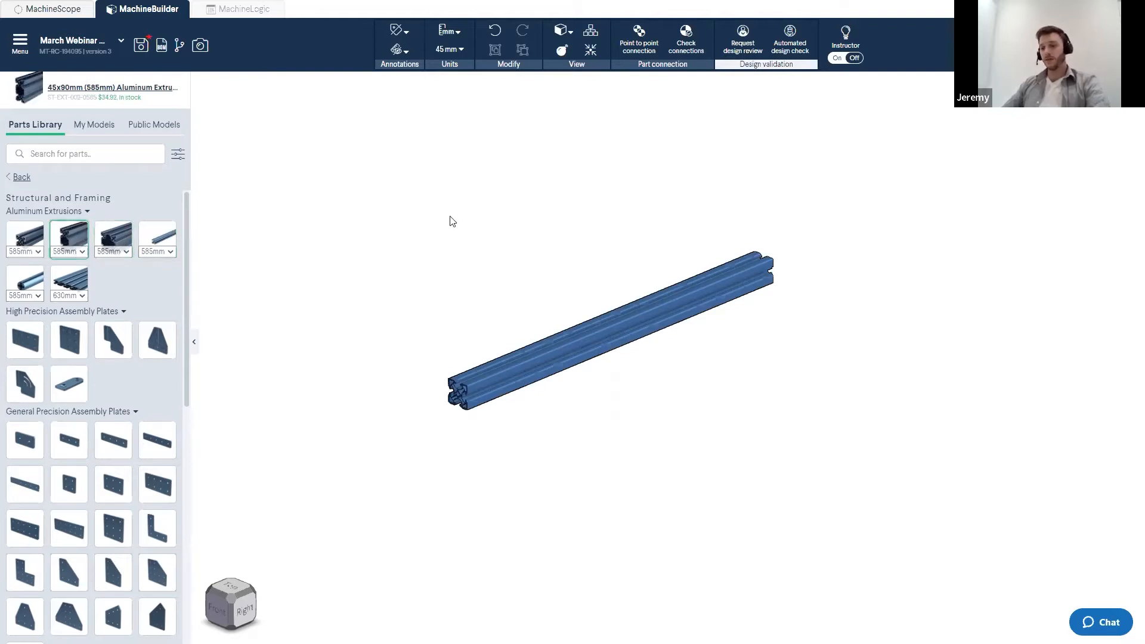
- Switch to the other open design to view an example machine frame, then return
{"action": "key", "text": "ctrl+Tab"}
{"action": "key", "text": "ctrl+Tab"}
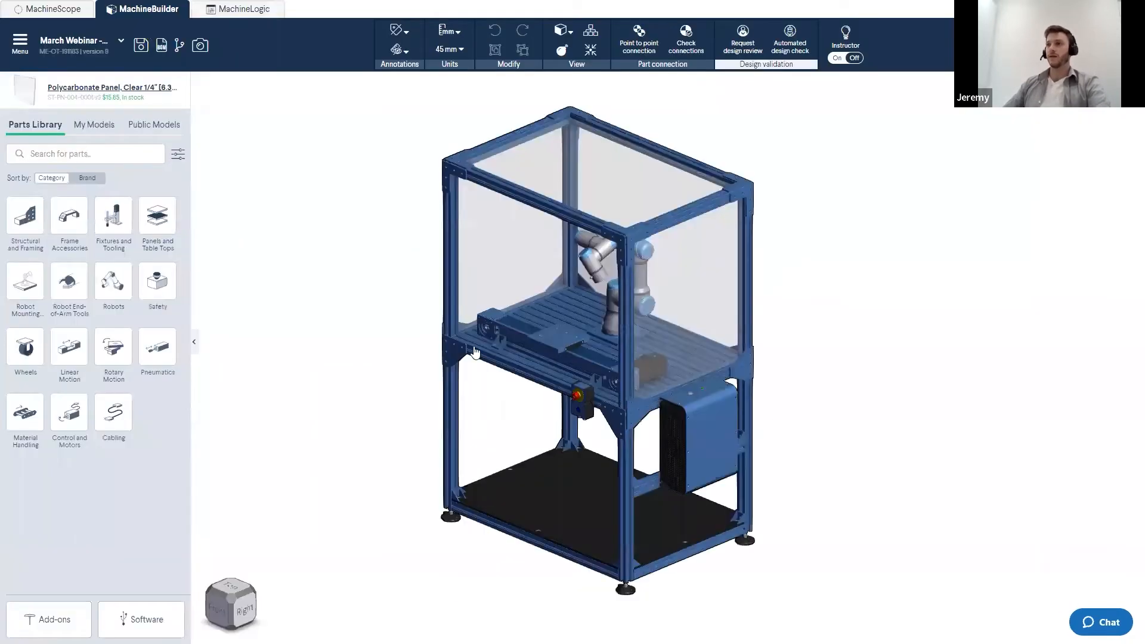
{"action": "scroll", "coordinate": [446, 338], "scroll_direction": "up", "scroll_amount": 8}
{"action": "left_click", "coordinate": [537, 352]}
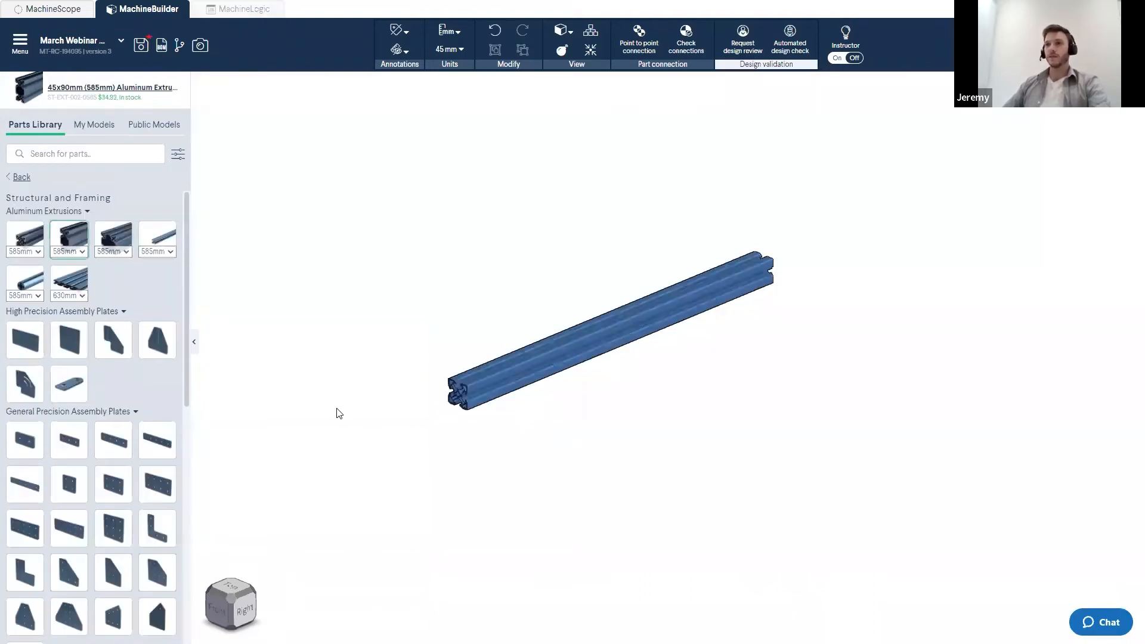
- Drop a 45x90mm extrusion freely into the scene beside the existing one, then delete it
{"action": "left_click_drag", "start_coordinate": [60, 242], "coordinate": [604, 257]}
{"action": "left_click", "coordinate": [368, 384]}
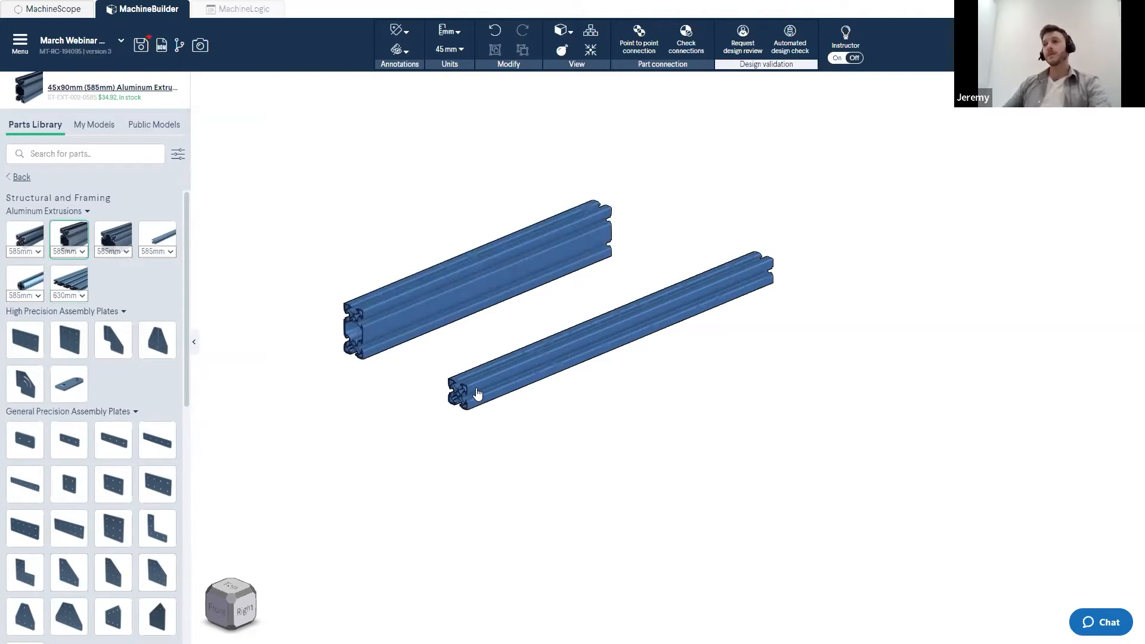
{"action": "left_click", "coordinate": [551, 279]}
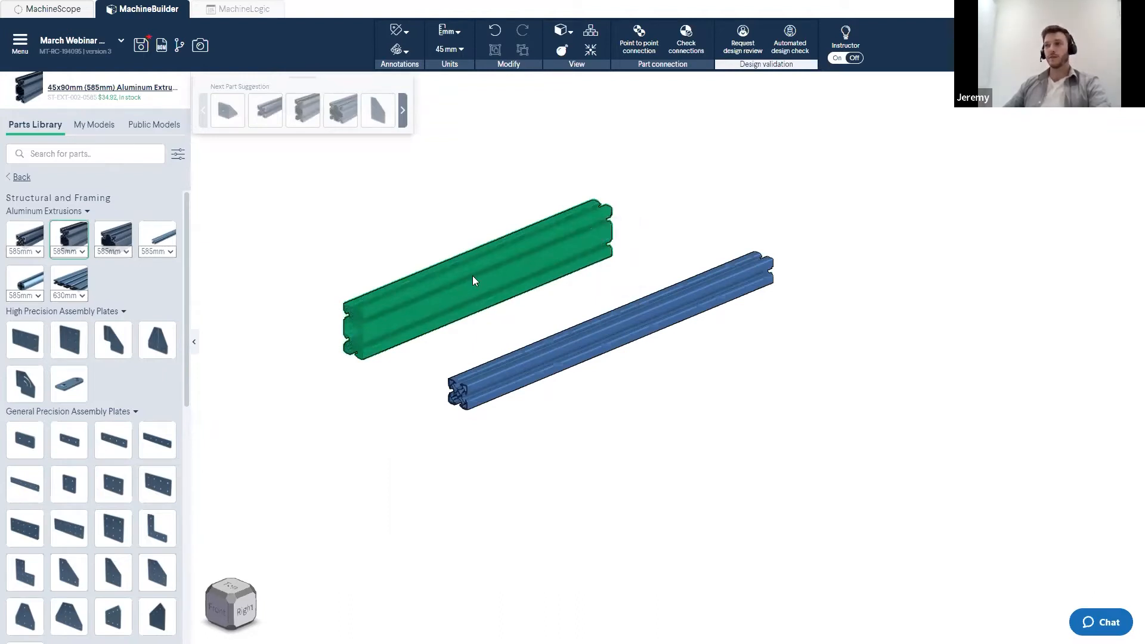
{"action": "key", "text": "Delete"}
- Attach a 45x90mm extrusion perpendicular to the near end of the existing extrusion, cycling through its orientations before confirming
{"action": "left_click", "coordinate": [72, 236]}
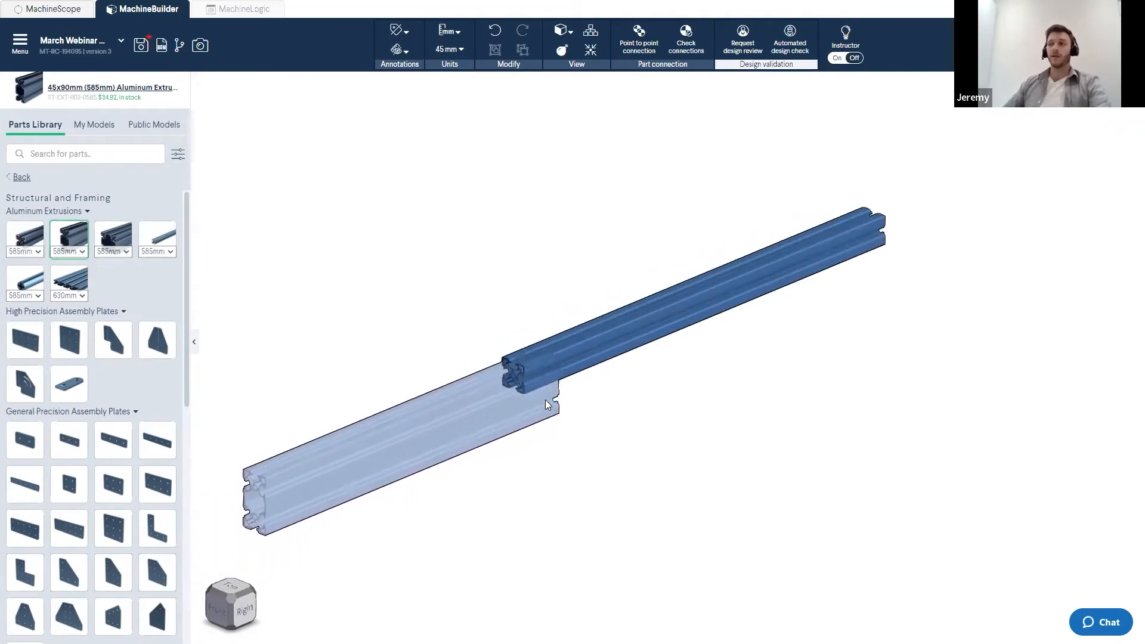
{"action": "left_click", "coordinate": [541, 382]}
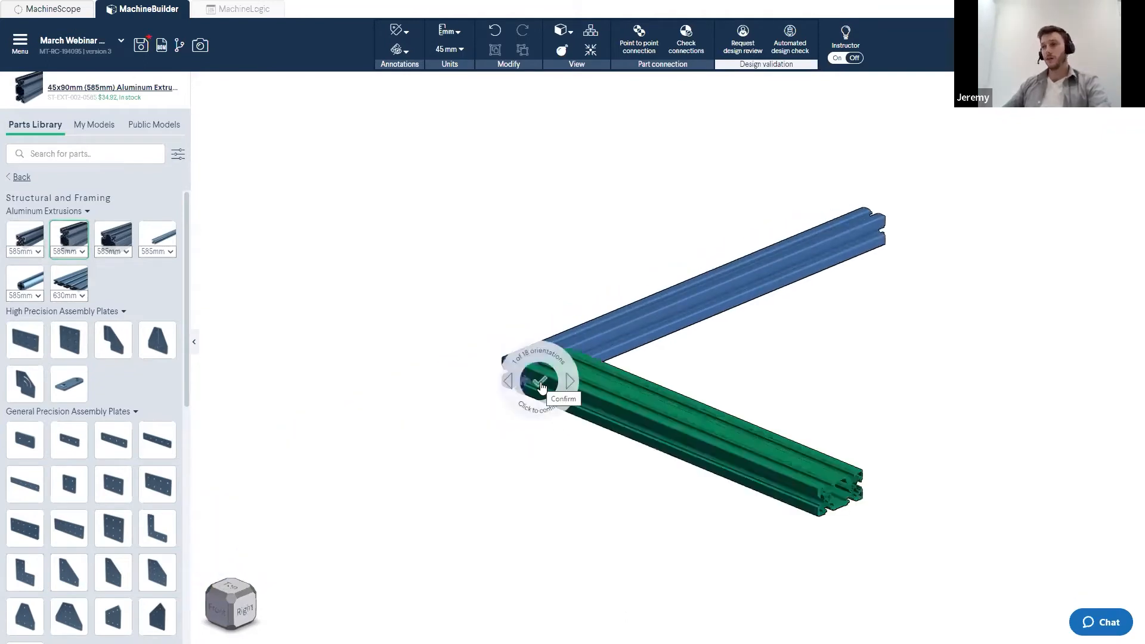
{"action": "scroll", "coordinate": [540, 387], "scroll_direction": "up", "scroll_amount": 5}
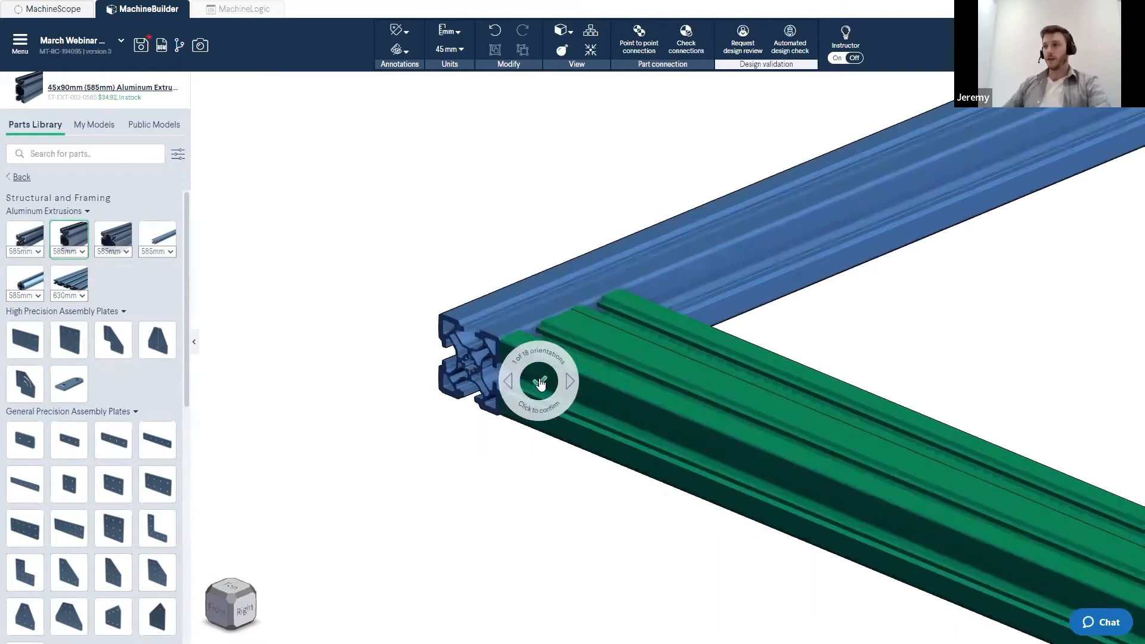
{"action": "key", "text": "Escape"}
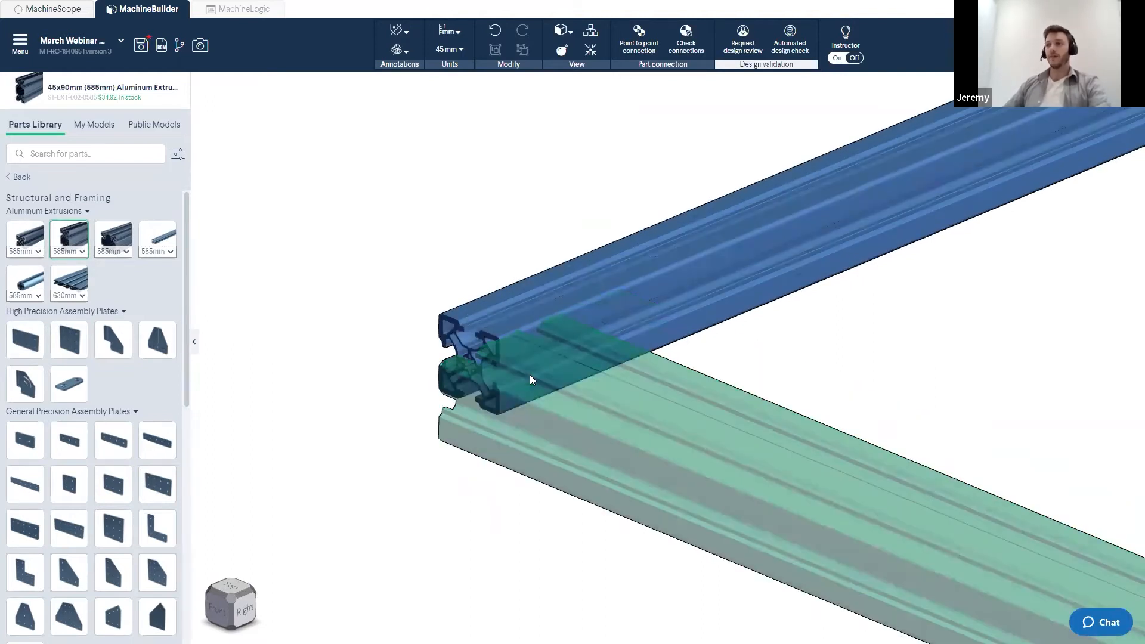
{"action": "left_click", "coordinate": [520, 368]}
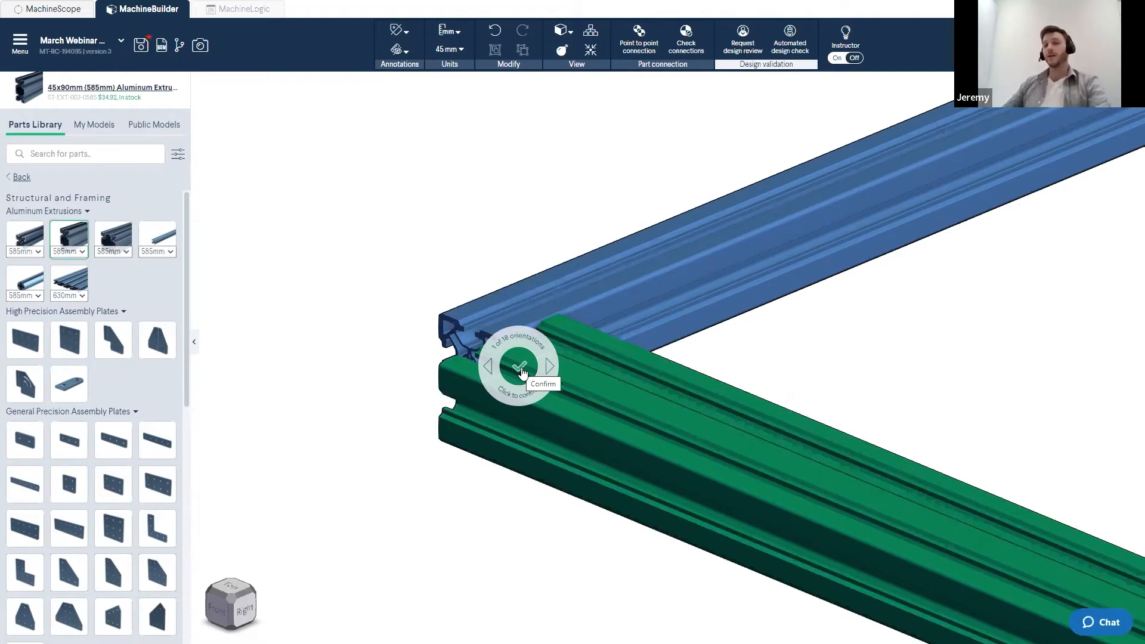
{"action": "key", "text": "Right"}
{"action": "key", "text": "Right"}
{"action": "key", "text": "Right"}
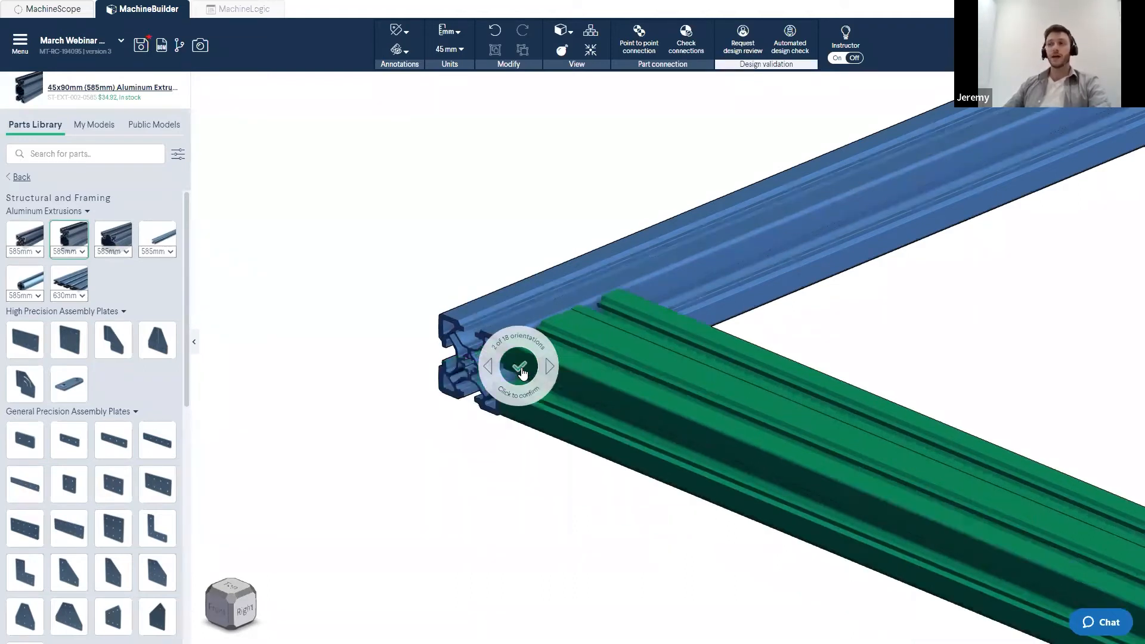
{"action": "key", "text": "Left"}
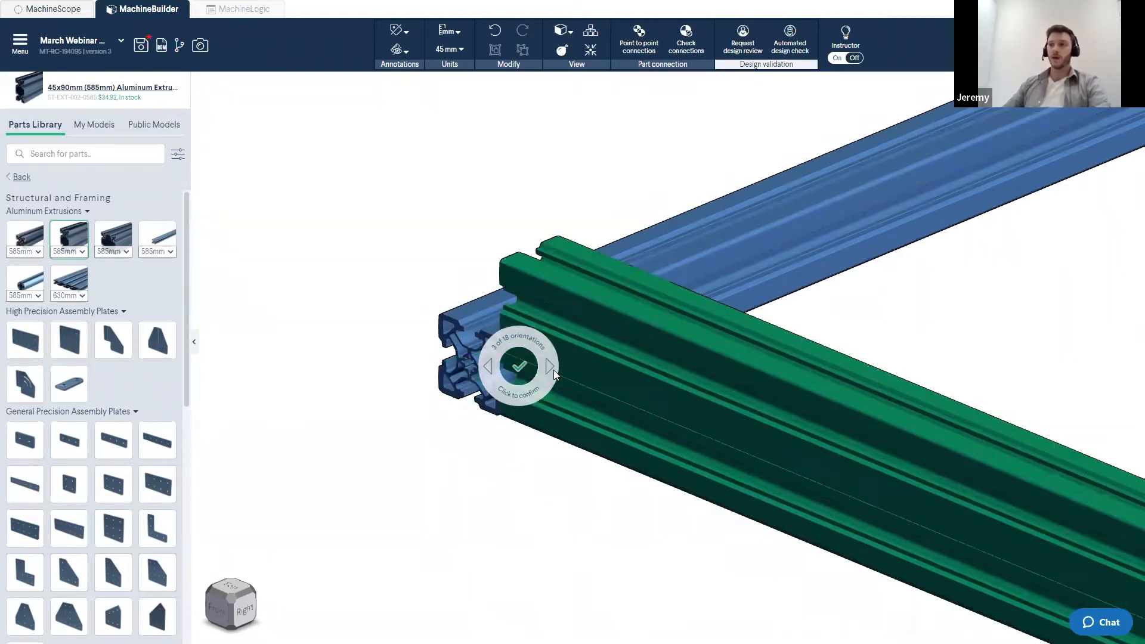
{"action": "left_click", "coordinate": [549, 368]}
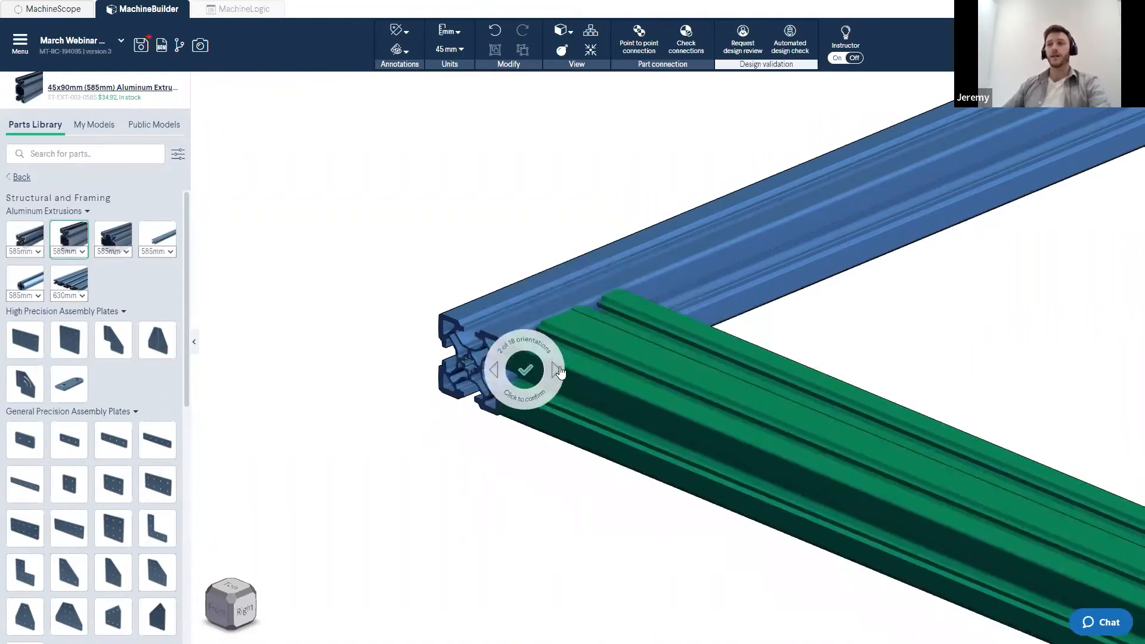
{"action": "left_click", "coordinate": [525, 373]}
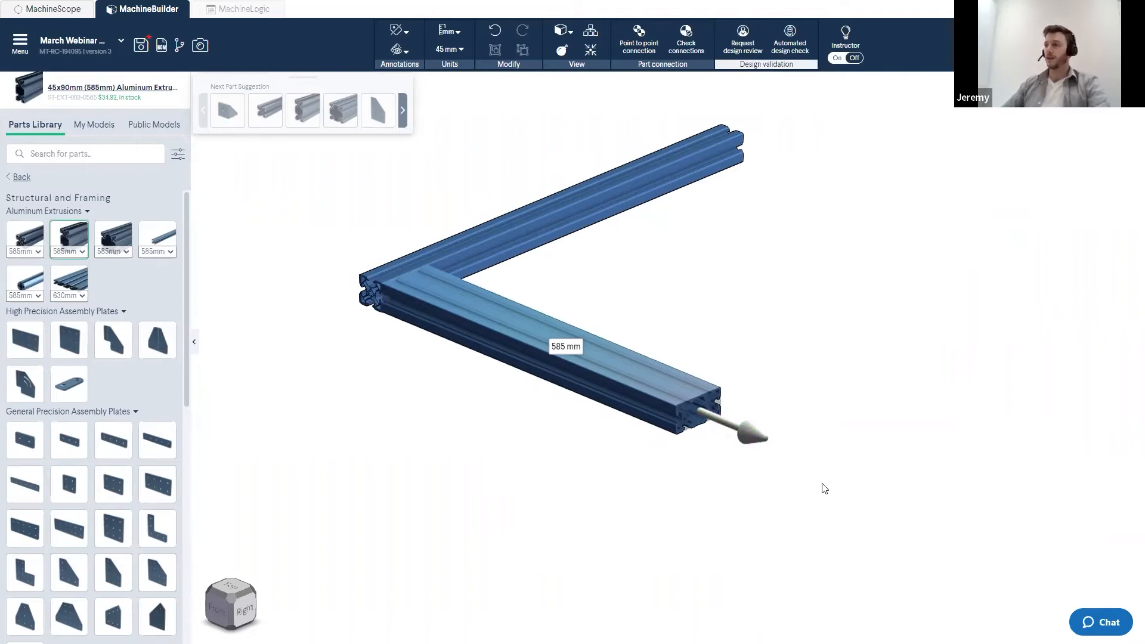
- Lengthen the perpendicular 45x90mm extrusion by stretching its far end
{"action": "left_click_drag", "start_coordinate": [758, 448], "coordinate": [809, 501]}
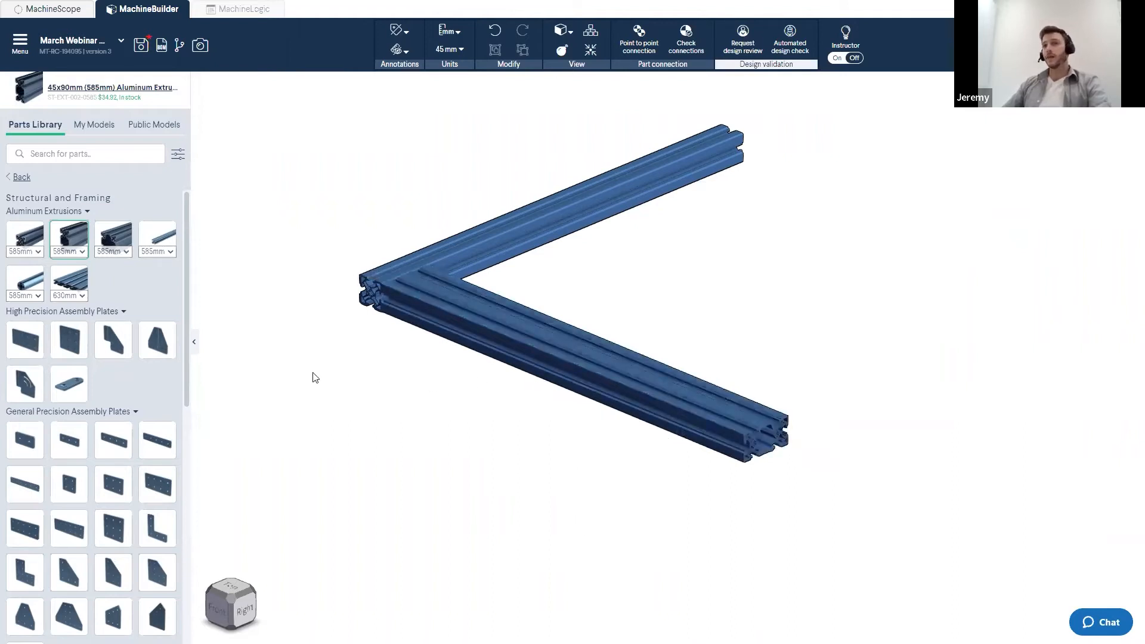
{"action": "right_click_drag", "start_coordinate": [397, 196], "coordinate": [478, 272]}
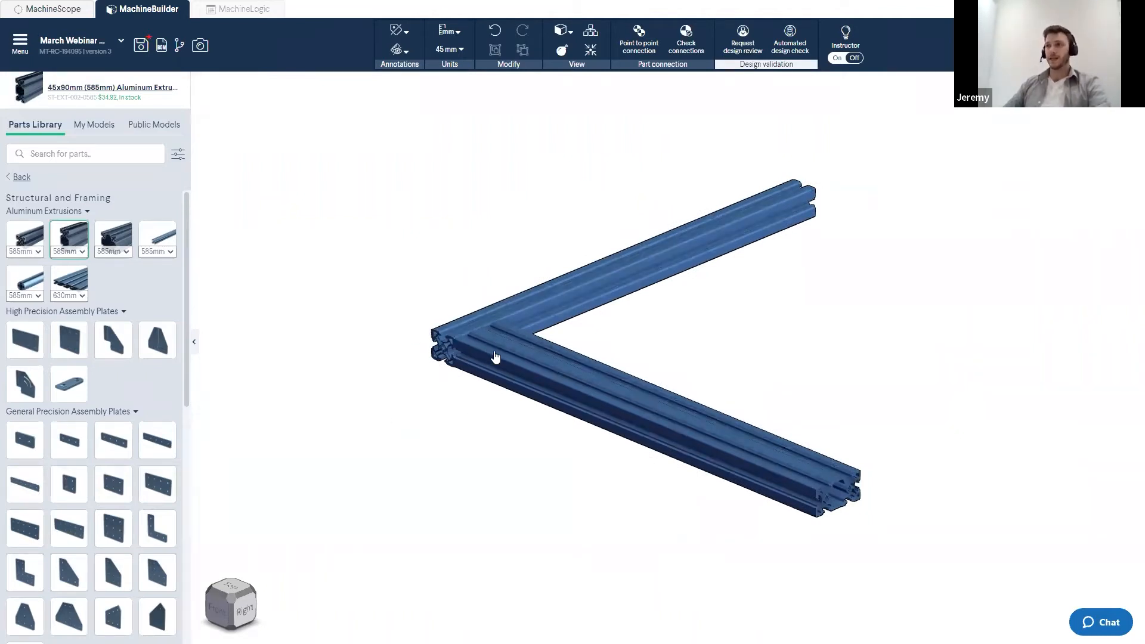
{"action": "left_click", "coordinate": [474, 375]}
{"action": "key", "text": "Escape"}
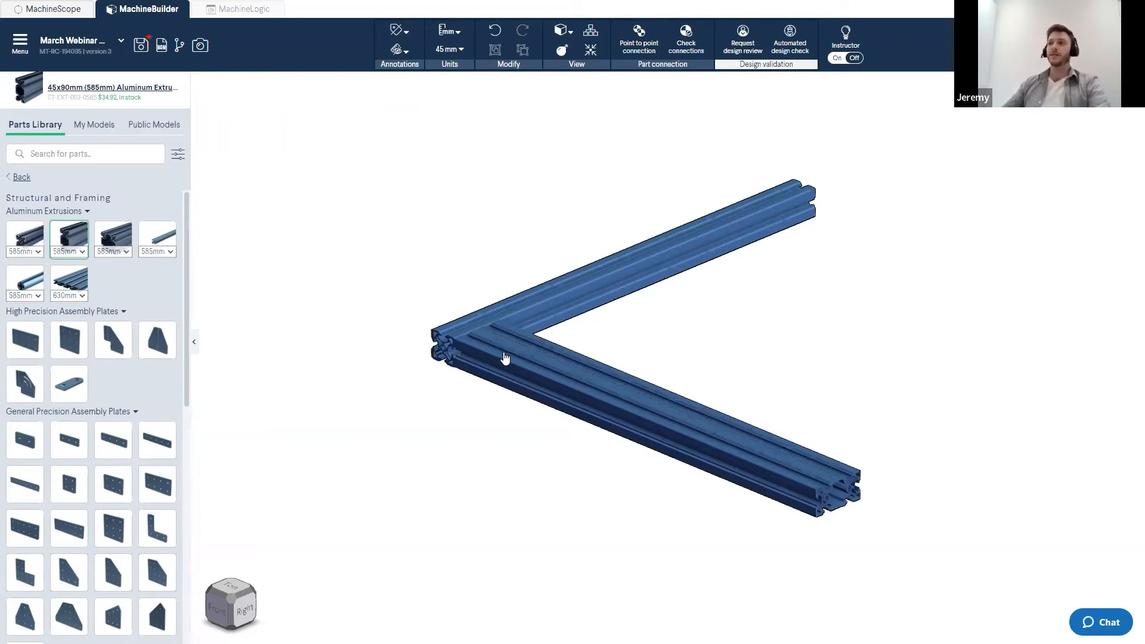
- Try sliding the perpendicular extrusion along the first one, switching the snap increment to 5 mm
{"action": "scroll", "coordinate": [480, 355], "scroll_direction": "up", "scroll_amount": 2}
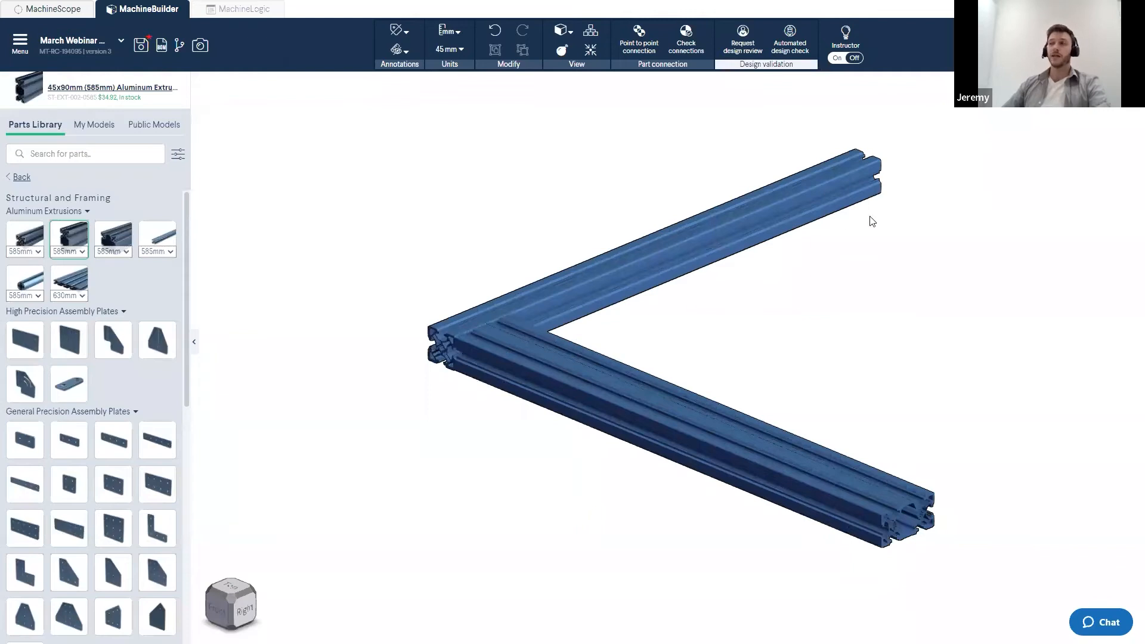
{"action": "left_click", "coordinate": [531, 362]}
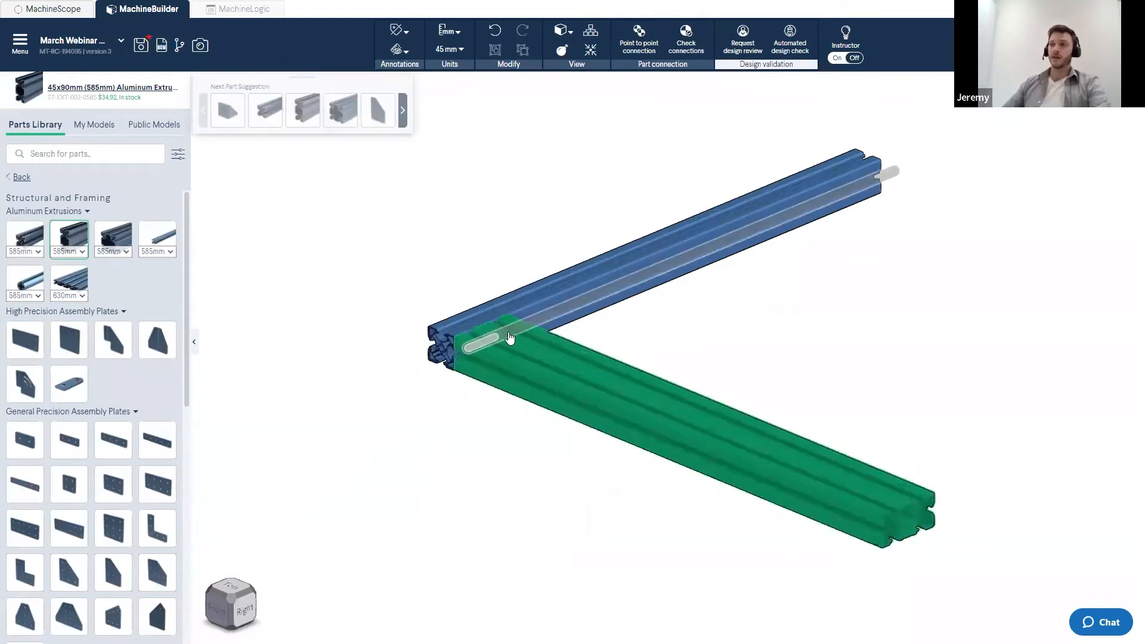
{"action": "left_click_drag", "start_coordinate": [506, 325], "coordinate": [491, 361]}
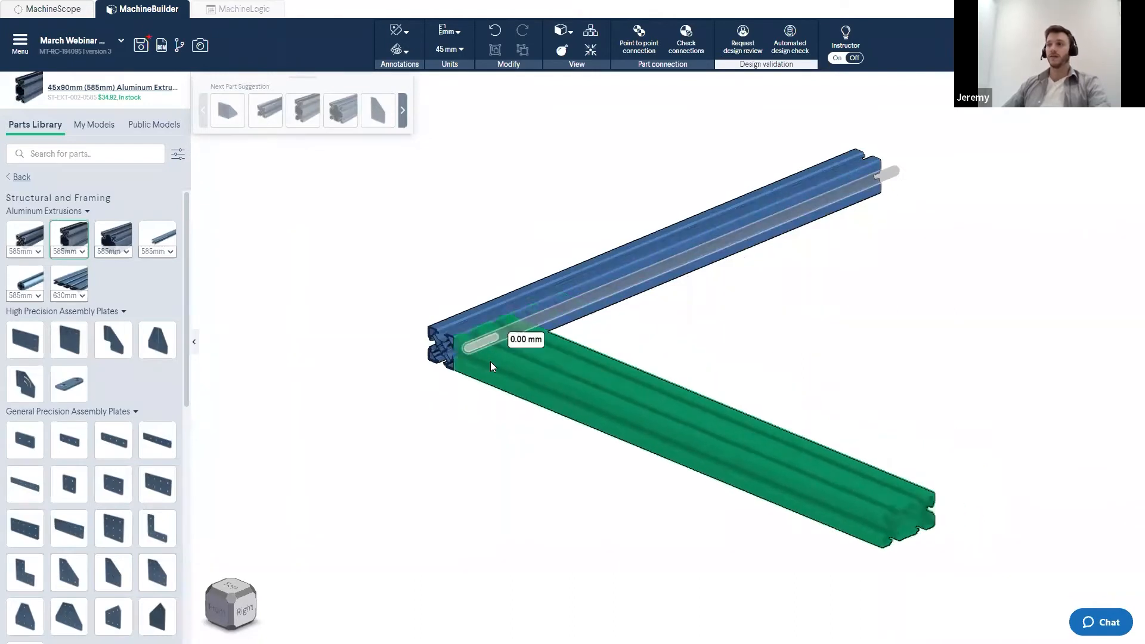
{"action": "left_click", "coordinate": [400, 254]}
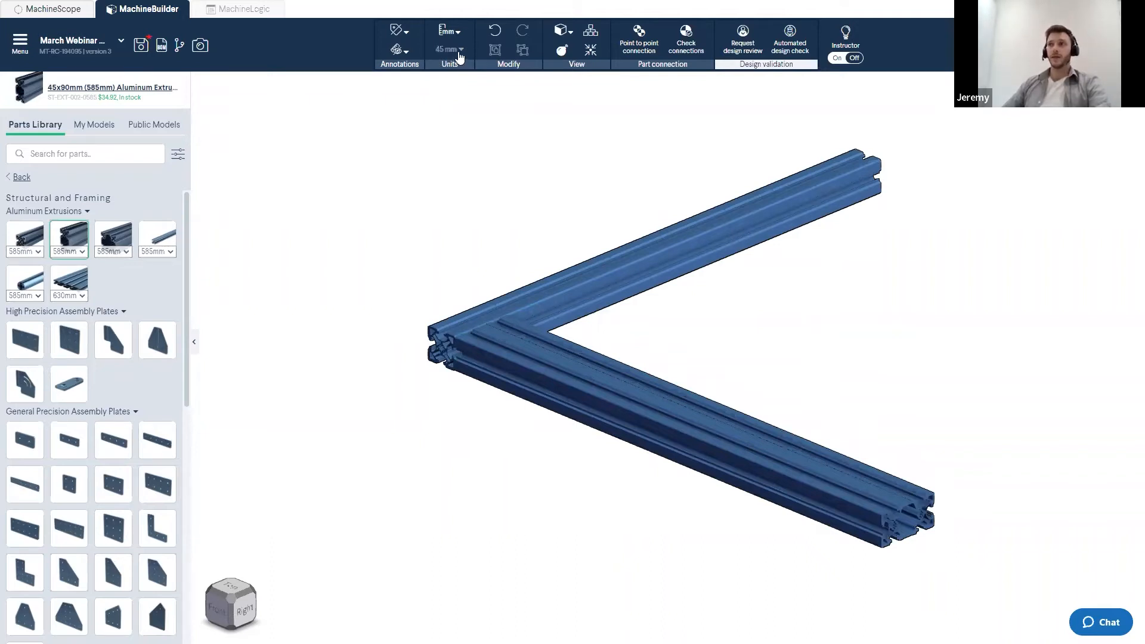
{"action": "left_click", "coordinate": [449, 49]}
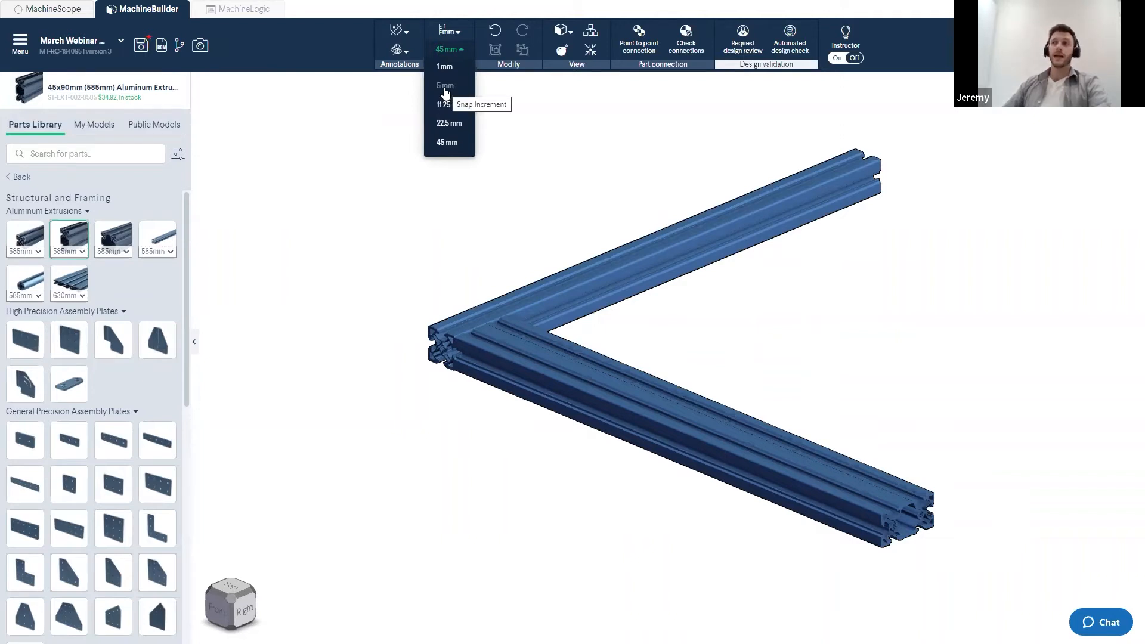
{"action": "left_click", "coordinate": [445, 91]}
{"action": "left_click", "coordinate": [519, 378]}
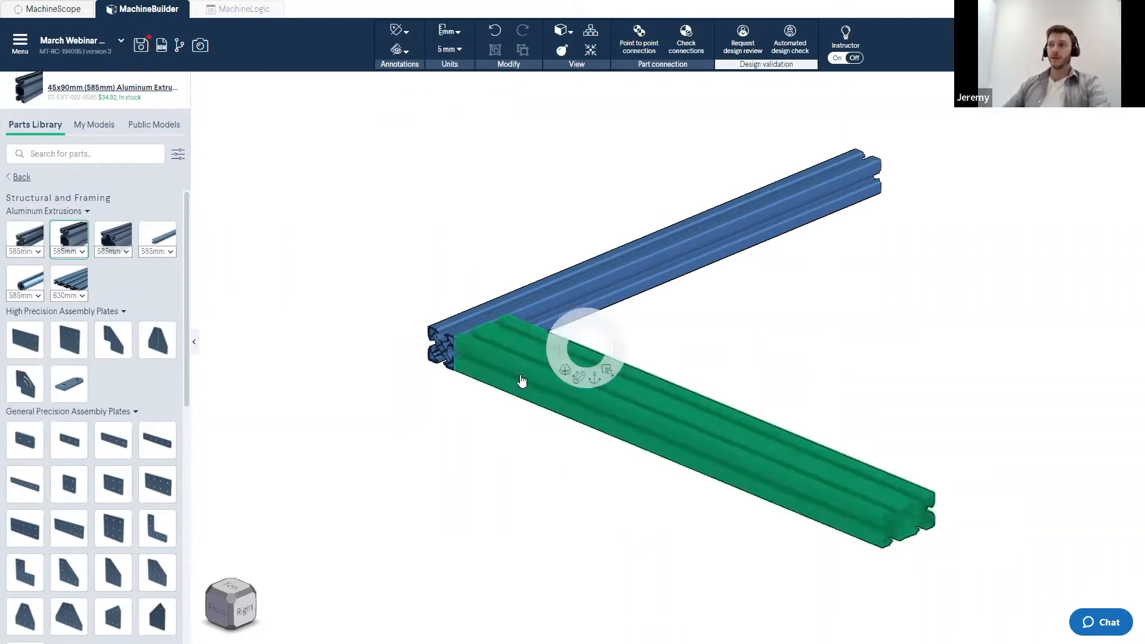
{"action": "left_click_drag", "start_coordinate": [476, 350], "coordinate": [482, 378]}
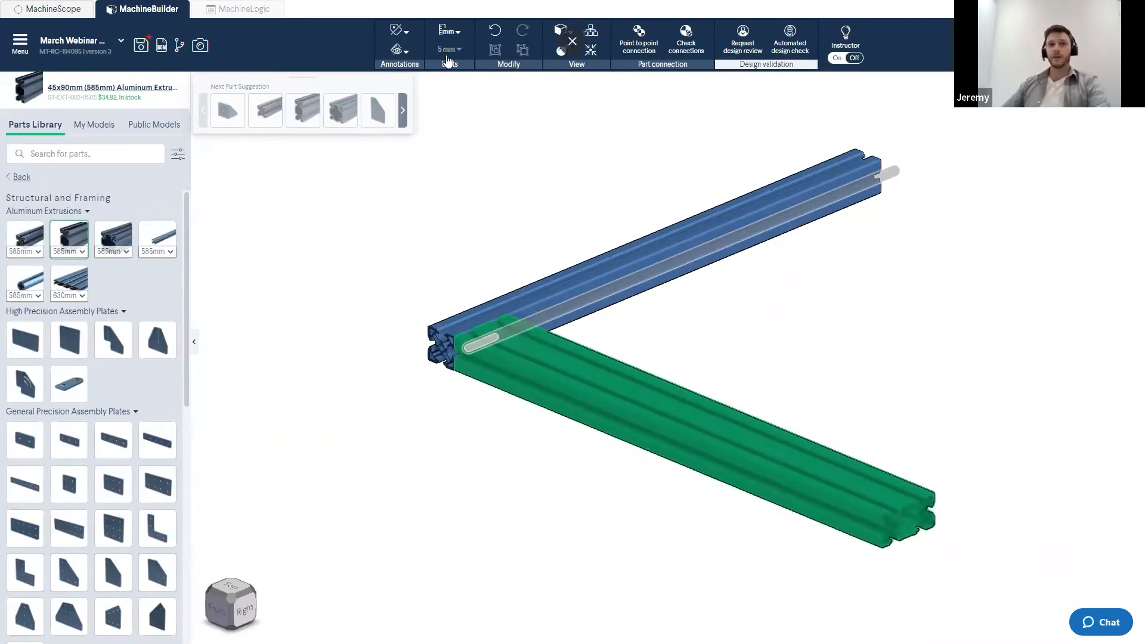
- Set the snap increment back to 45 mm
{"action": "left_click", "coordinate": [450, 57]}
{"action": "left_click", "coordinate": [450, 143]}
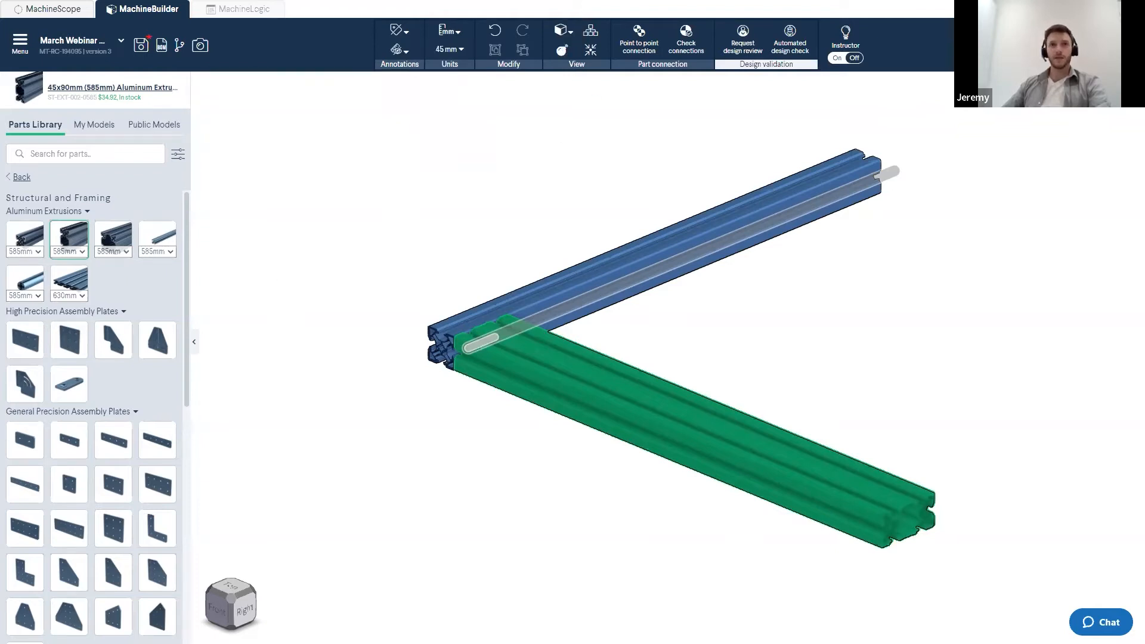
{"action": "left_click", "coordinate": [362, 360]}
{"action": "left_click", "coordinate": [520, 362]}
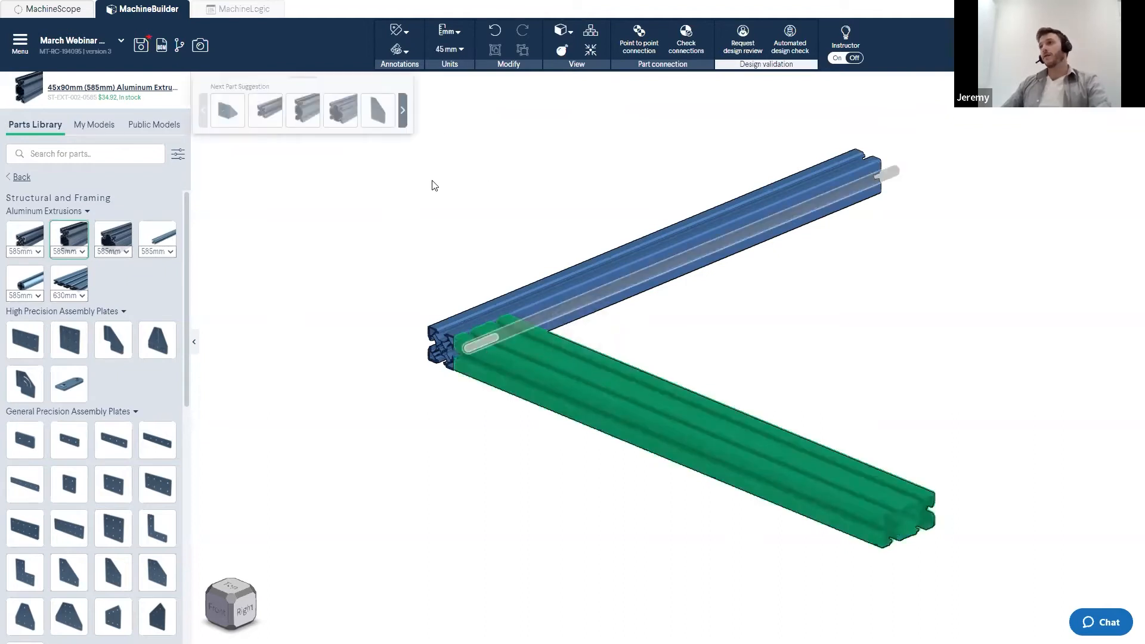
{"action": "left_click", "coordinate": [434, 183]}
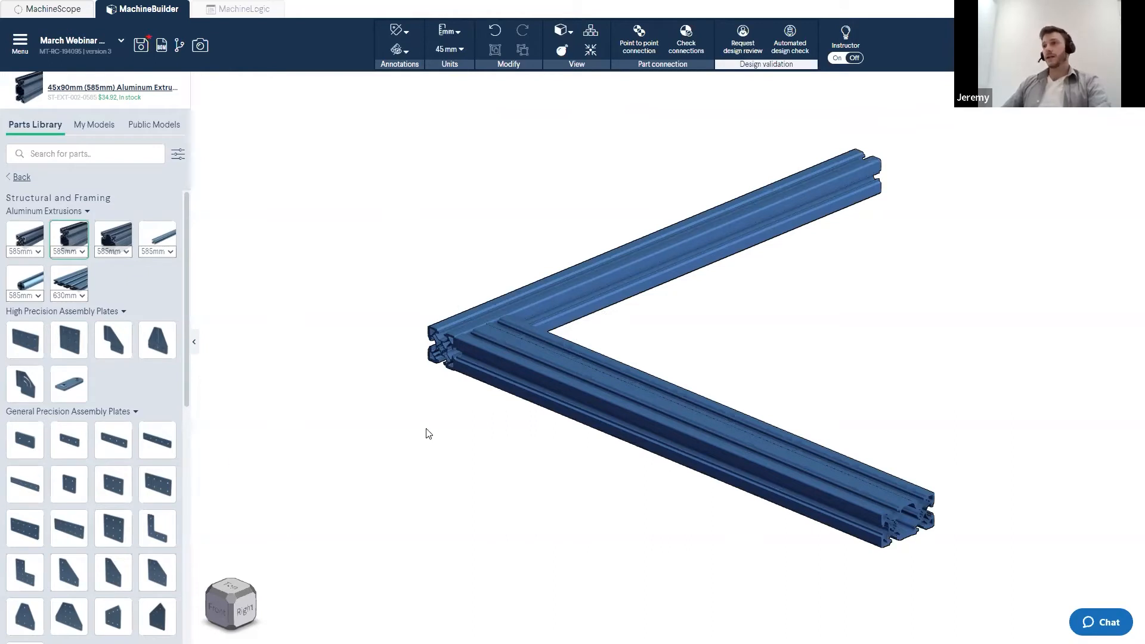
{"action": "right_click_drag", "start_coordinate": [448, 427], "coordinate": [460, 435]}
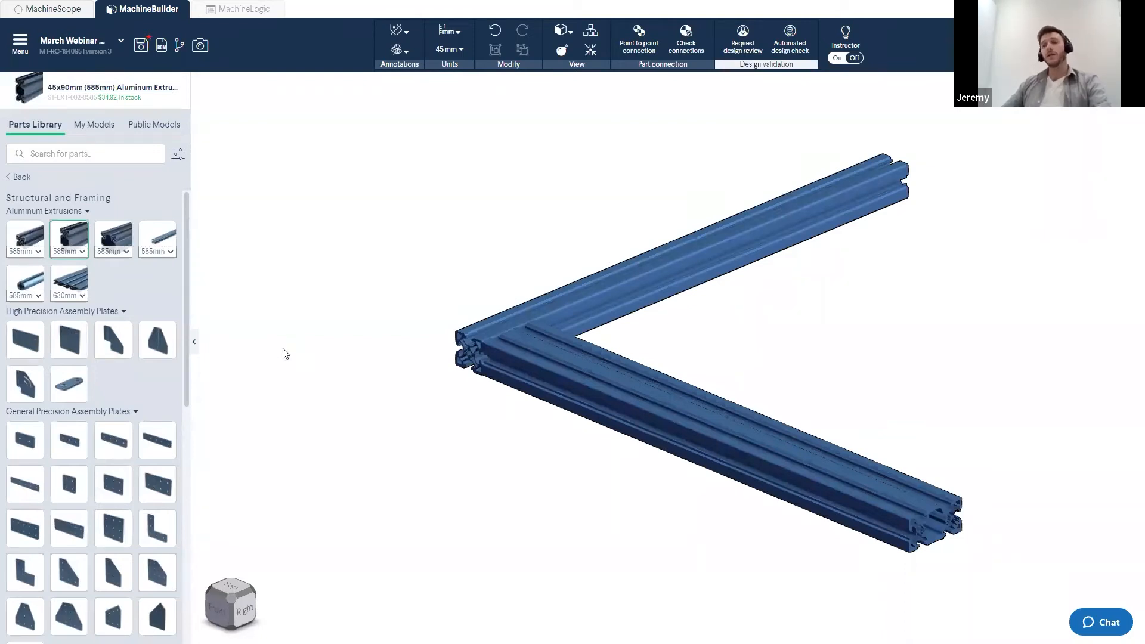
- Attach a second 45x90mm extrusion alongside the perpendicular one and stretch its far end
{"action": "left_click_drag", "start_coordinate": [74, 235], "coordinate": [566, 322]}
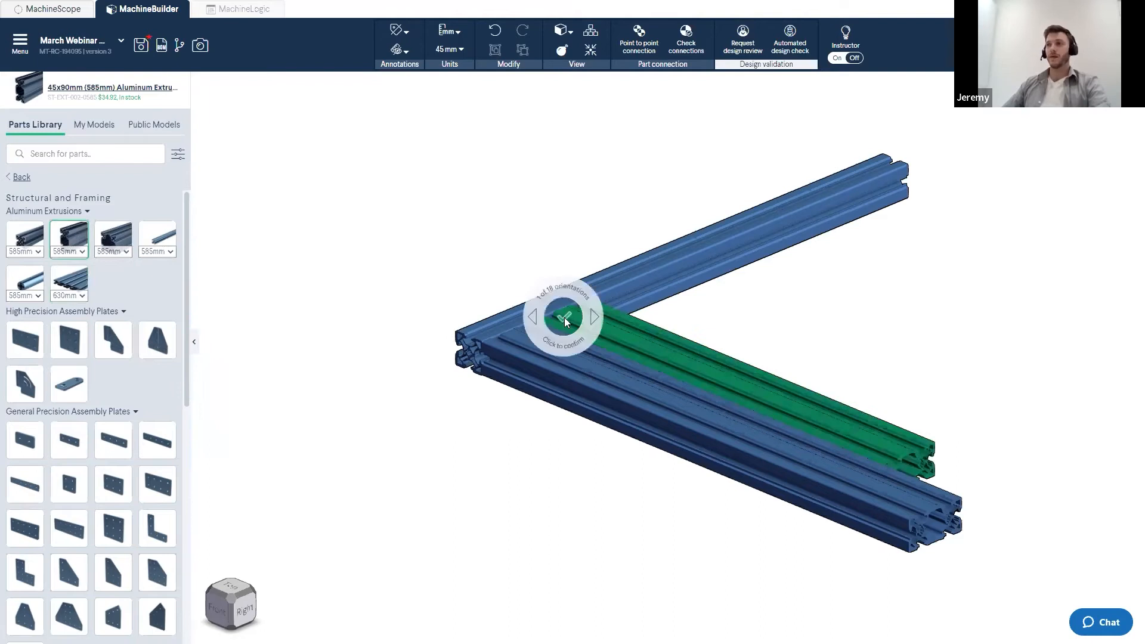
{"action": "left_click", "coordinate": [565, 322]}
{"action": "left_click_drag", "start_coordinate": [956, 491], "coordinate": [1041, 538]}
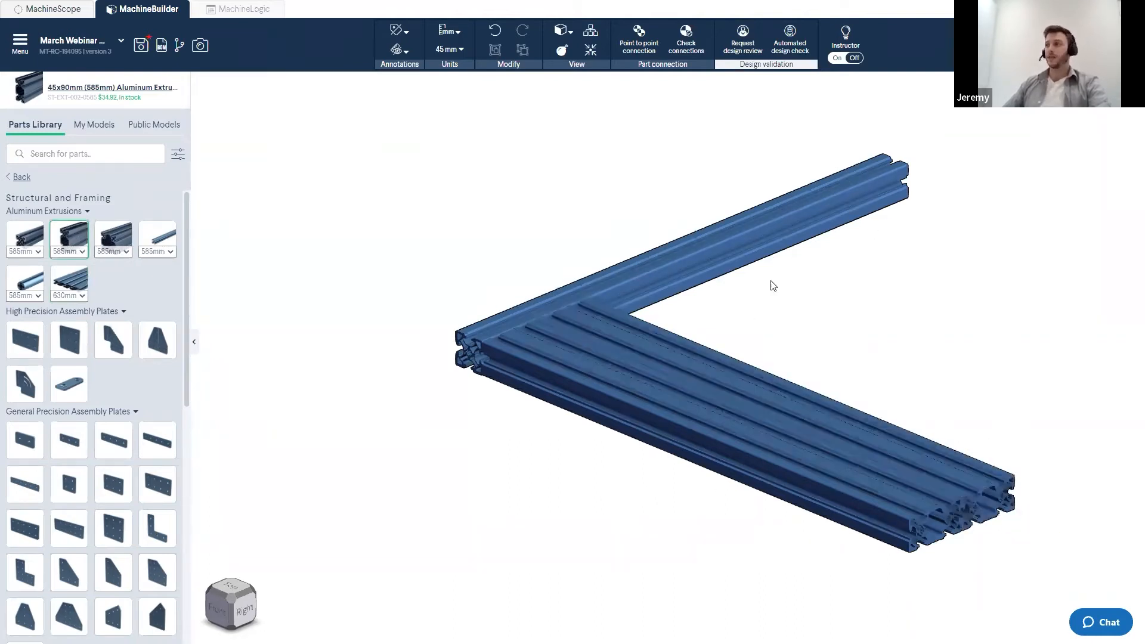
{"action": "middle_click_drag", "start_coordinate": [783, 321], "coordinate": [699, 298]}
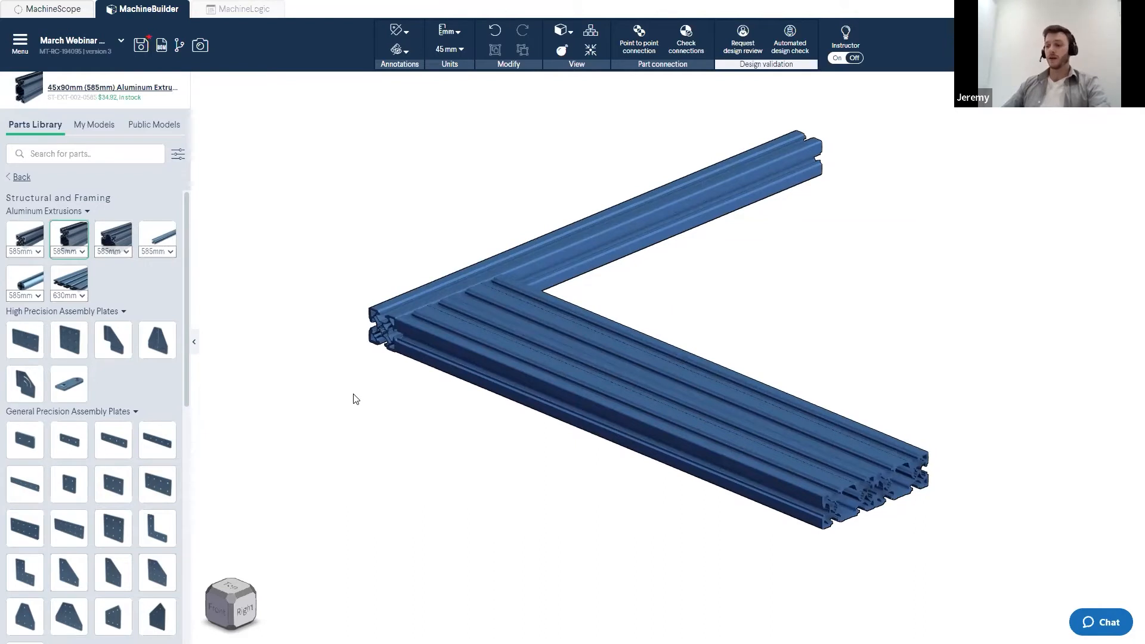
{"action": "middle_click_drag", "start_coordinate": [365, 410], "coordinate": [389, 414]}
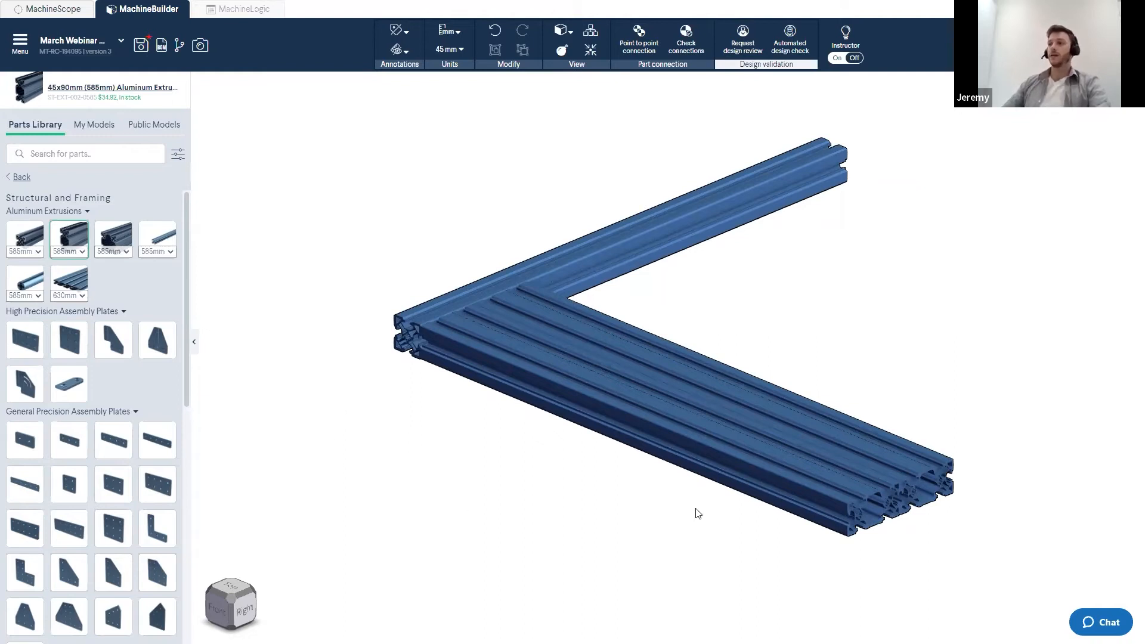
{"action": "left_click", "coordinate": [539, 308]}
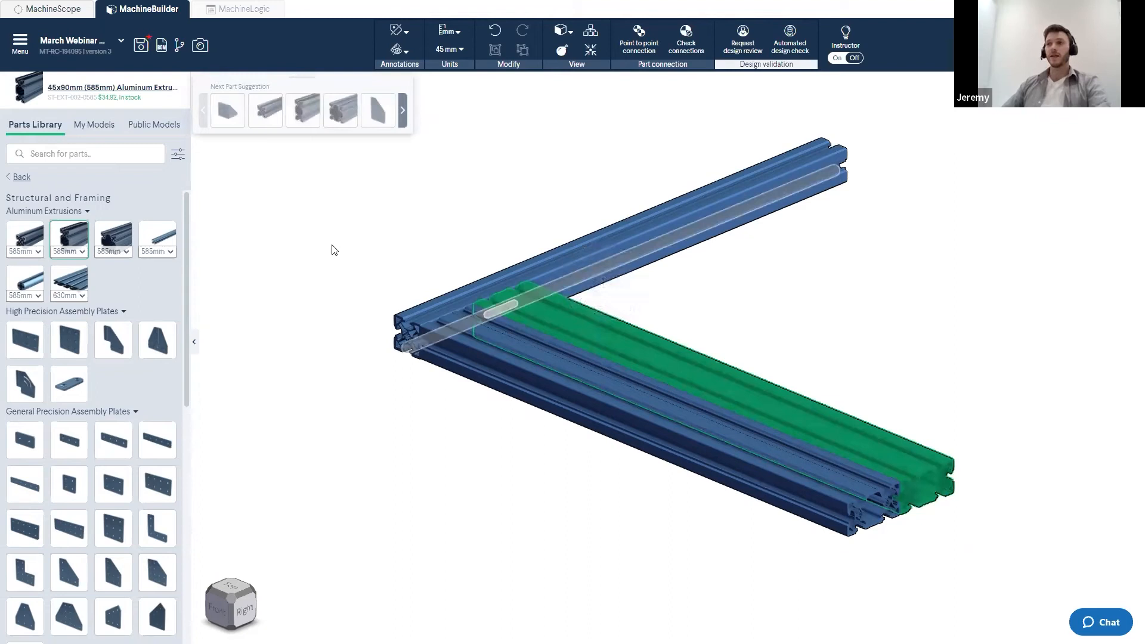
{"action": "key", "text": "ctrl+v"}
{"action": "scroll", "coordinate": [542, 180], "scroll_direction": "down", "scroll_amount": 2}
{"action": "right_click_drag", "start_coordinate": [541, 180], "coordinate": [667, 210]}
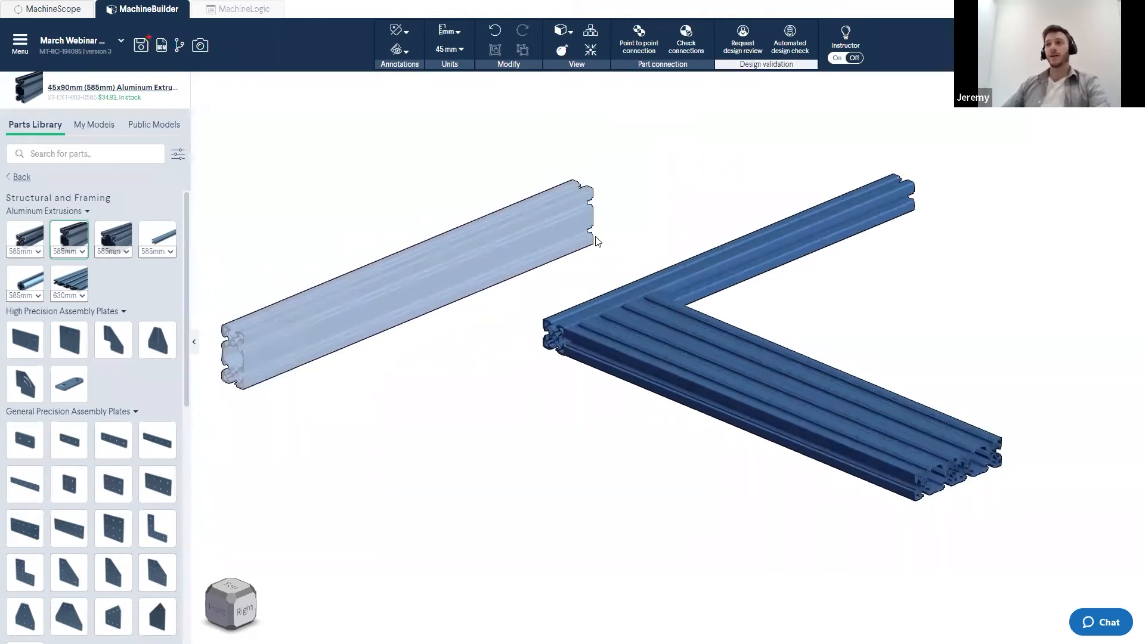
{"action": "key", "text": "Escape"}
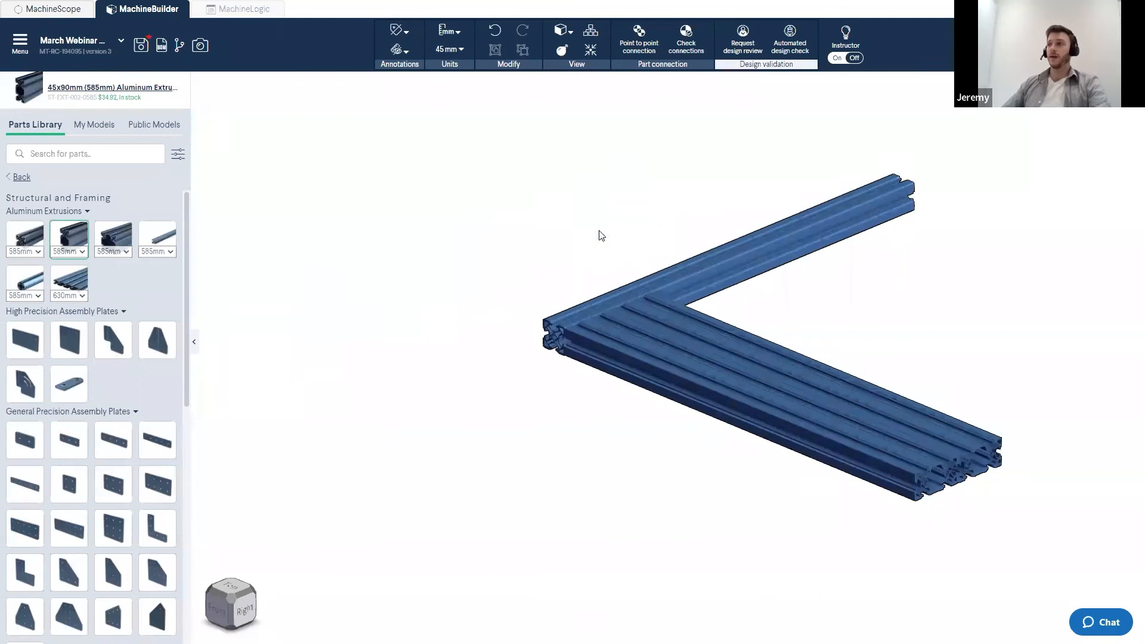
{"action": "left_click", "coordinate": [771, 243]}
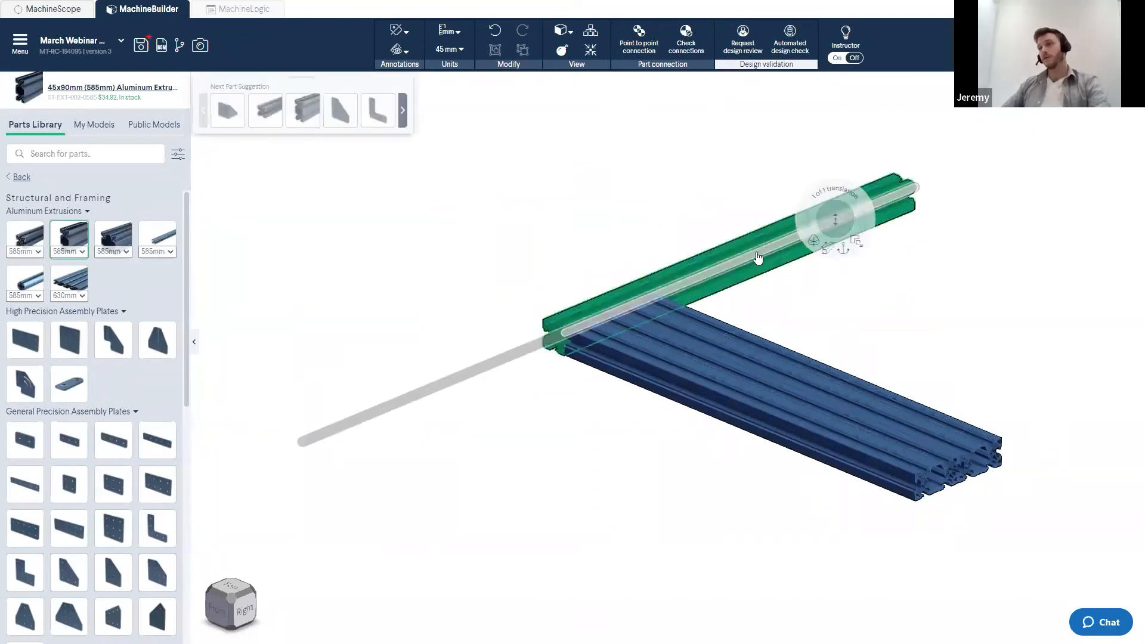
{"action": "key", "text": "ctrl+v"}
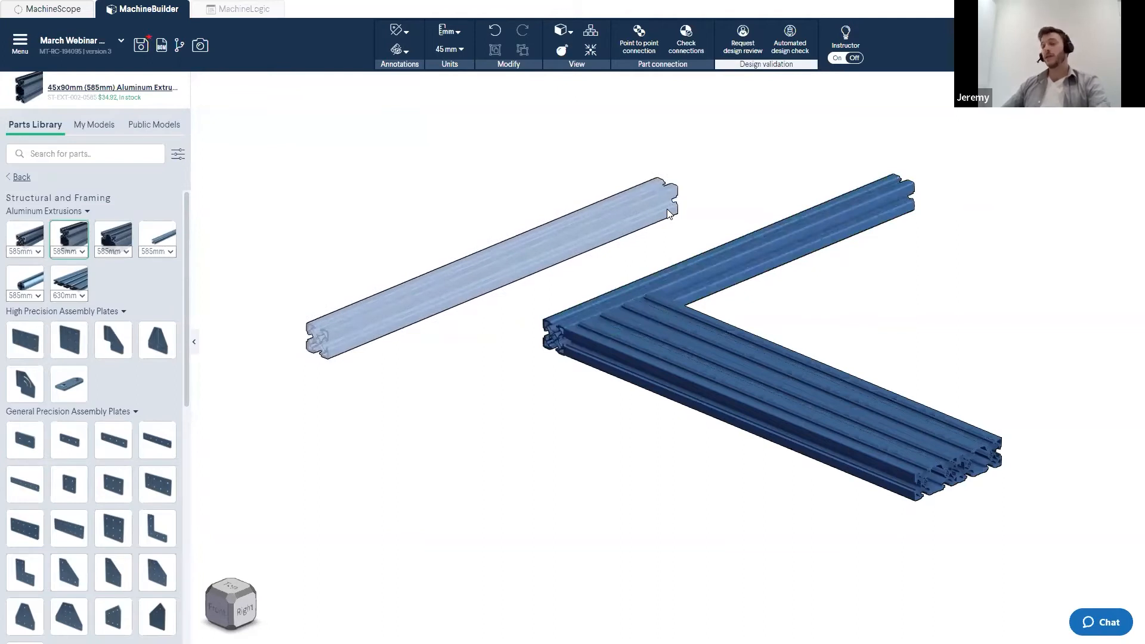
{"action": "key", "text": "Escape"}
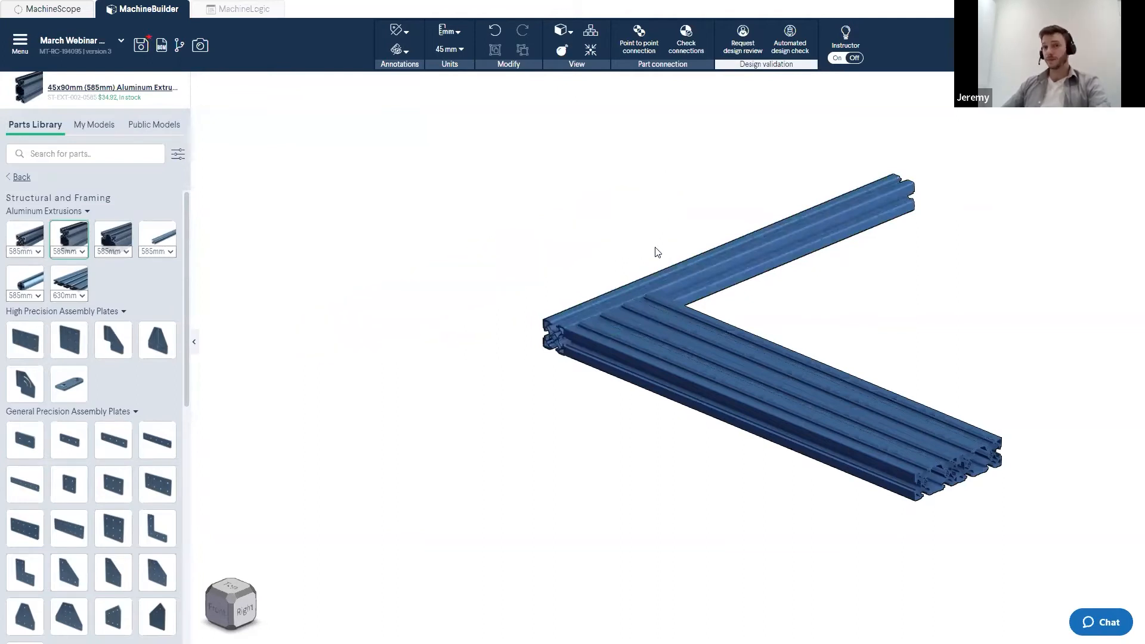
- Paste a copy of the extrusion alongside the second parallel extrusion and confirm its orientation
{"action": "scroll", "coordinate": [704, 314], "scroll_direction": "up", "scroll_amount": 1}
{"action": "right_click_drag", "start_coordinate": [704, 313], "coordinate": [441, 358]}
{"action": "left_click", "coordinate": [420, 343]}
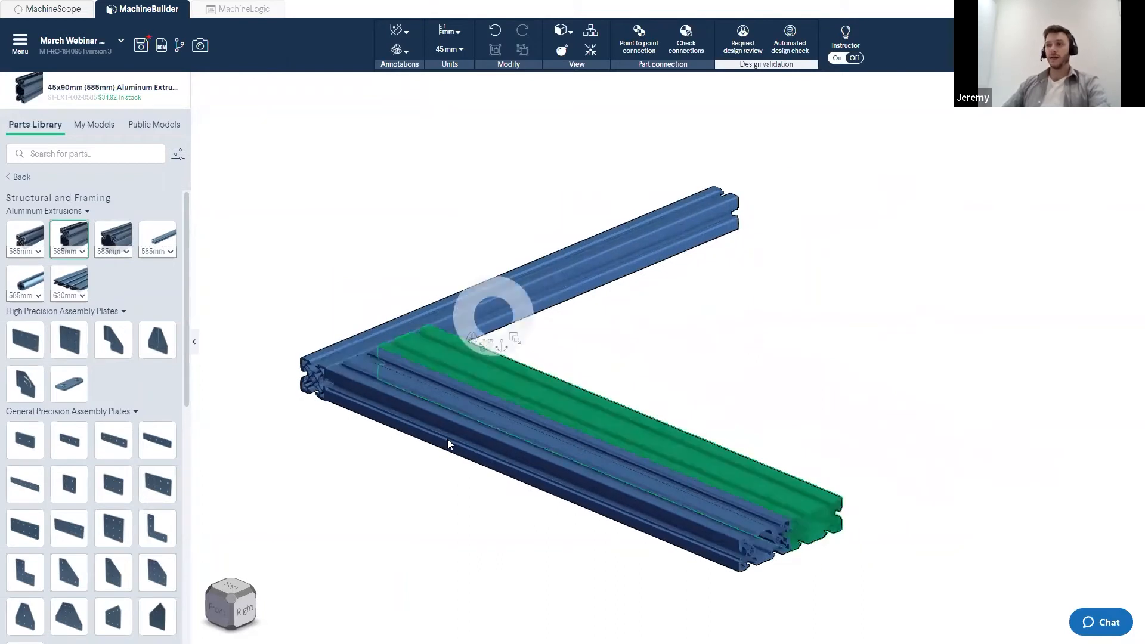
{"action": "key", "text": "ctrl+v"}
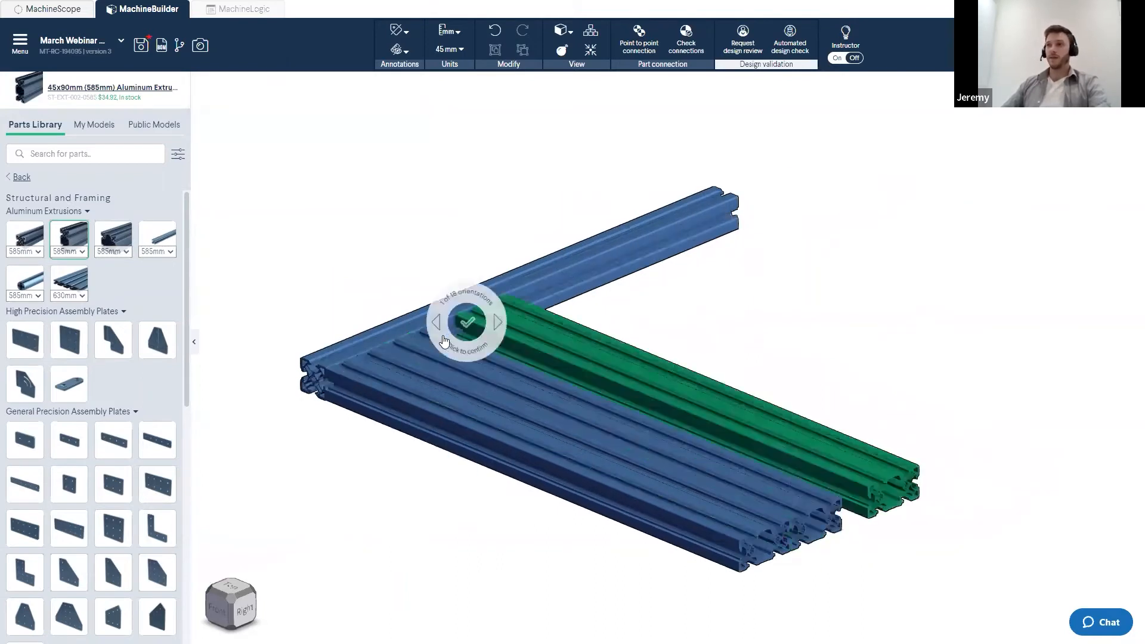
{"action": "left_click", "coordinate": [449, 326]}
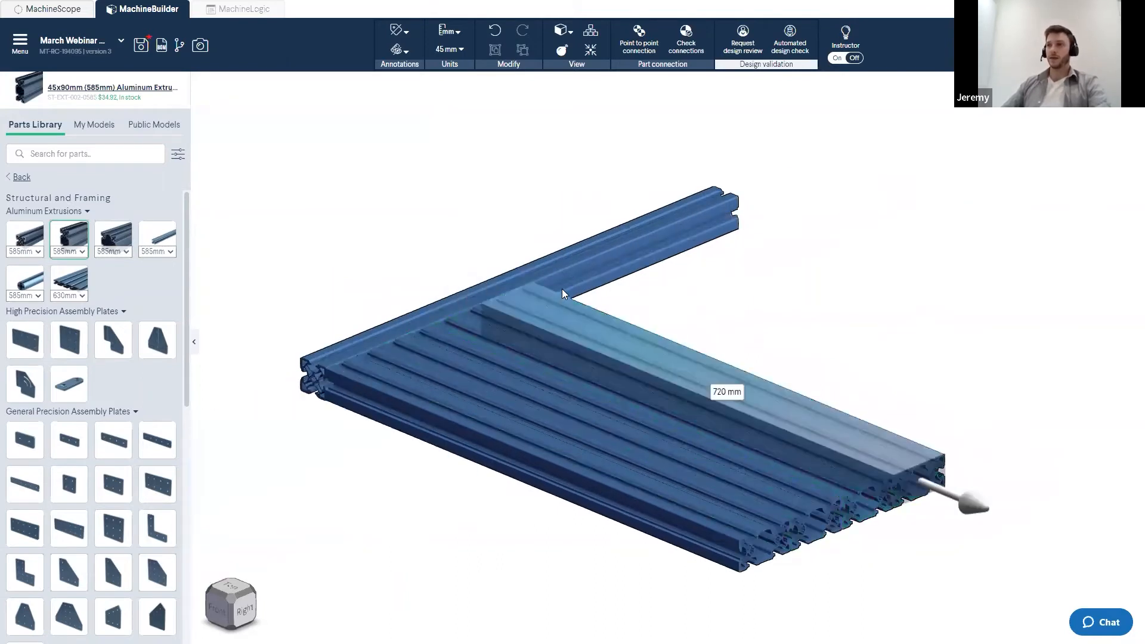
- Paste further extrusion copies side by side until they form a flat panel of parallel extrusions
{"action": "key", "text": "ctrl+v"}
{"action": "left_click", "coordinate": [608, 261]}
{"action": "key", "text": "ctrl+v"}
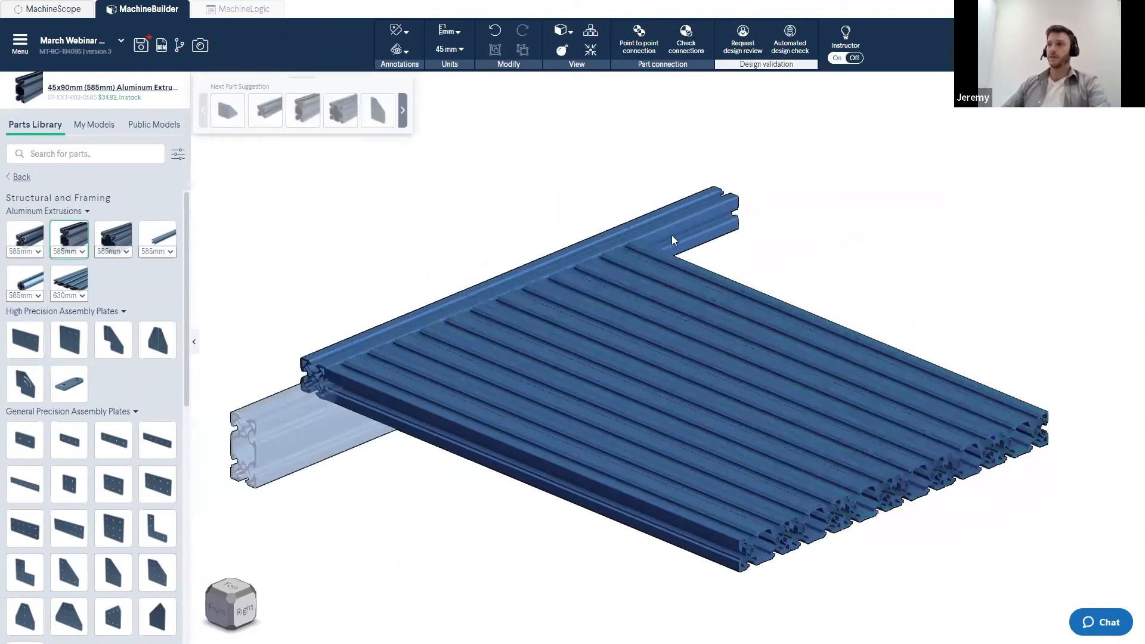
{"action": "key", "text": "ctrl+v"}
{"action": "left_click", "coordinate": [773, 206]}
{"action": "left_click", "coordinate": [819, 176]}
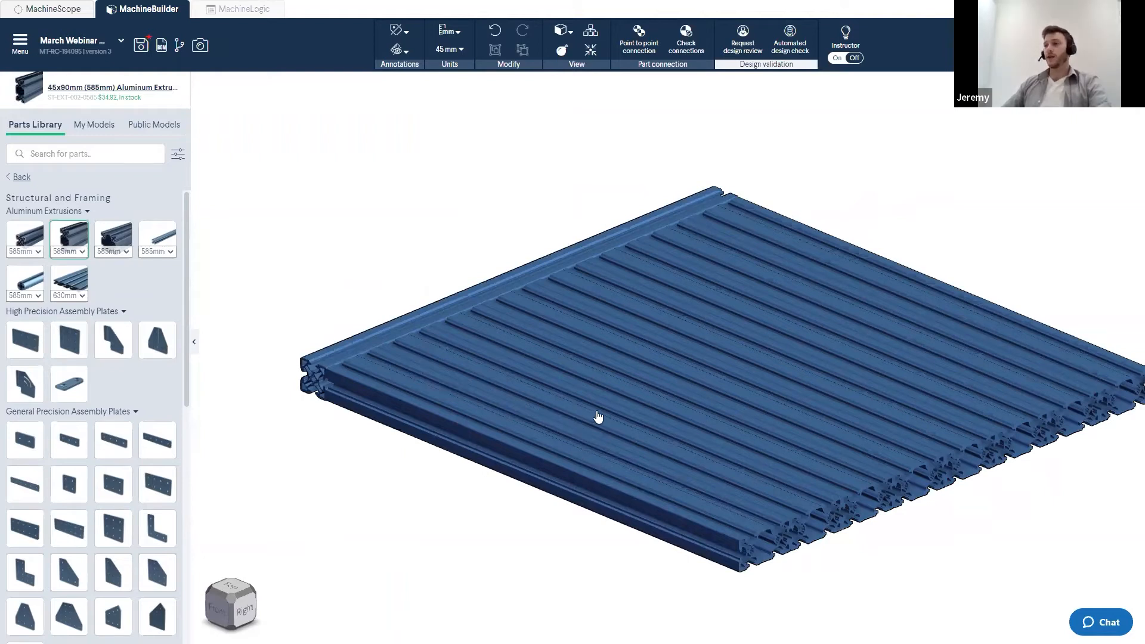
- Inspect the extrusion panel from several angles, including the top and side views
{"action": "scroll", "coordinate": [598, 417], "scroll_direction": "down", "scroll_amount": 1}
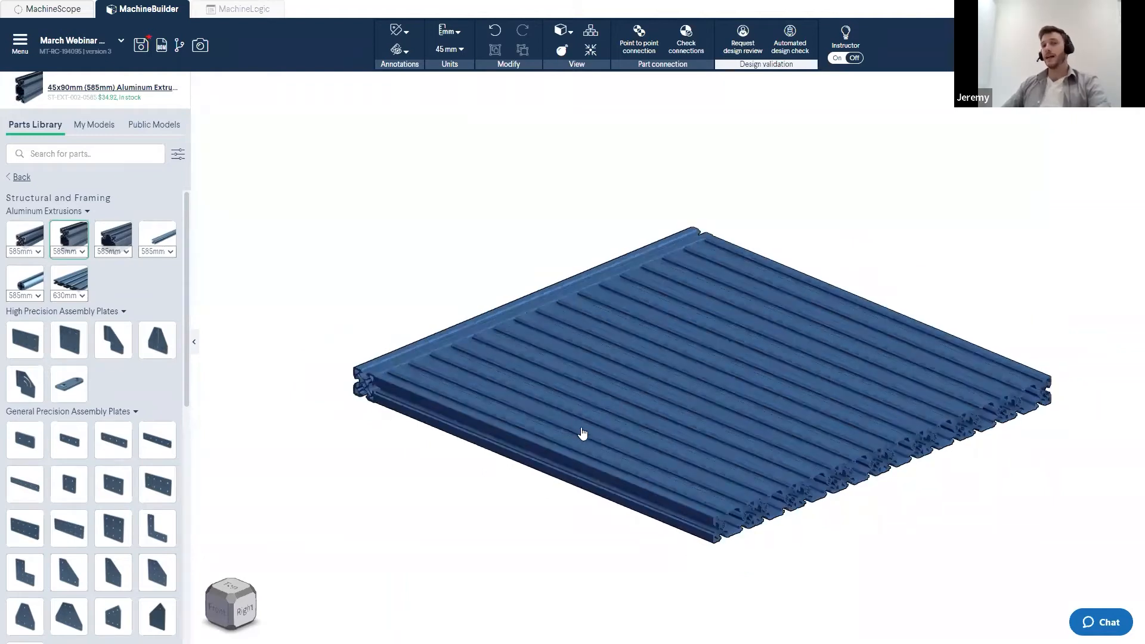
{"action": "middle_click_drag", "start_coordinate": [604, 391], "coordinate": [551, 380]}
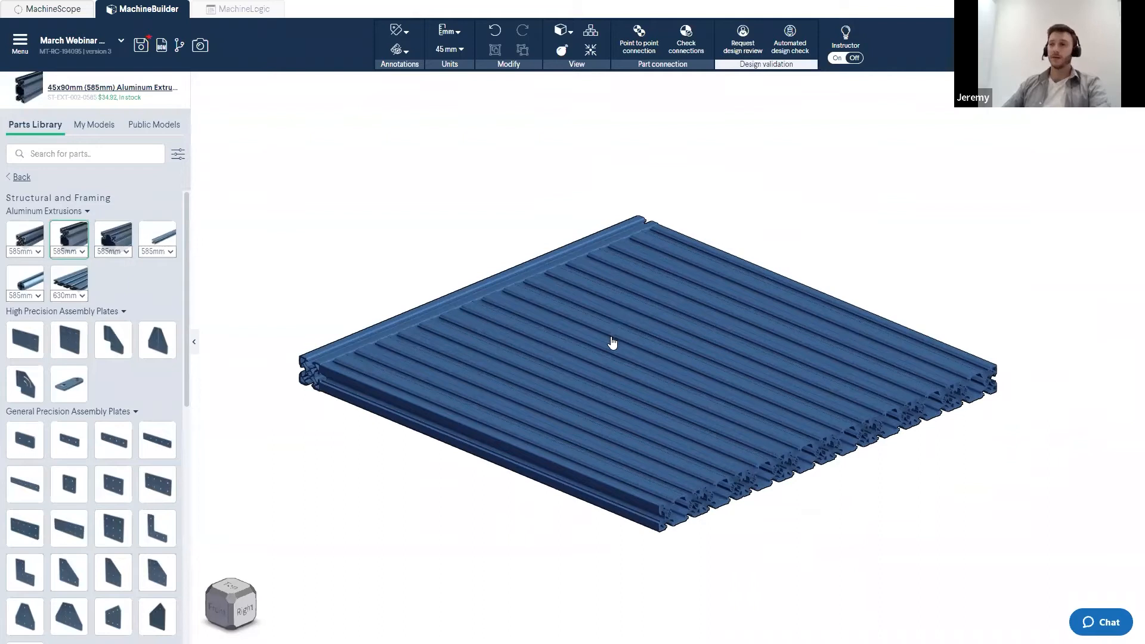
{"action": "middle_click_drag", "start_coordinate": [603, 355], "coordinate": [665, 381]}
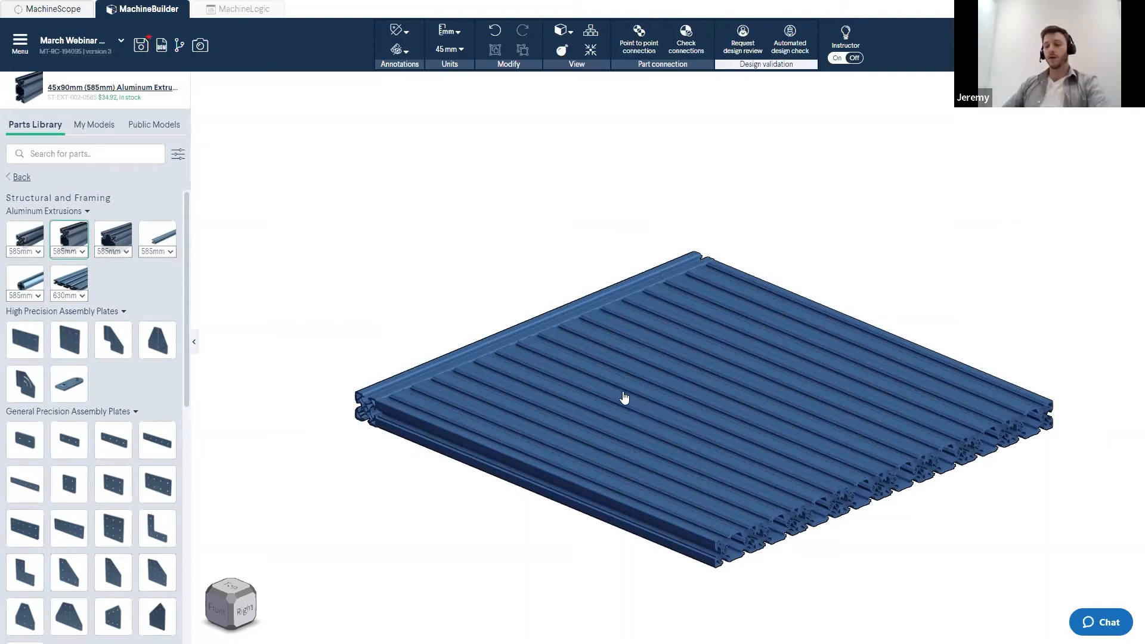
{"action": "middle_click_drag", "start_coordinate": [640, 366], "coordinate": [598, 332]}
{"action": "right_click_drag", "start_coordinate": [605, 360], "coordinate": [434, 456]}
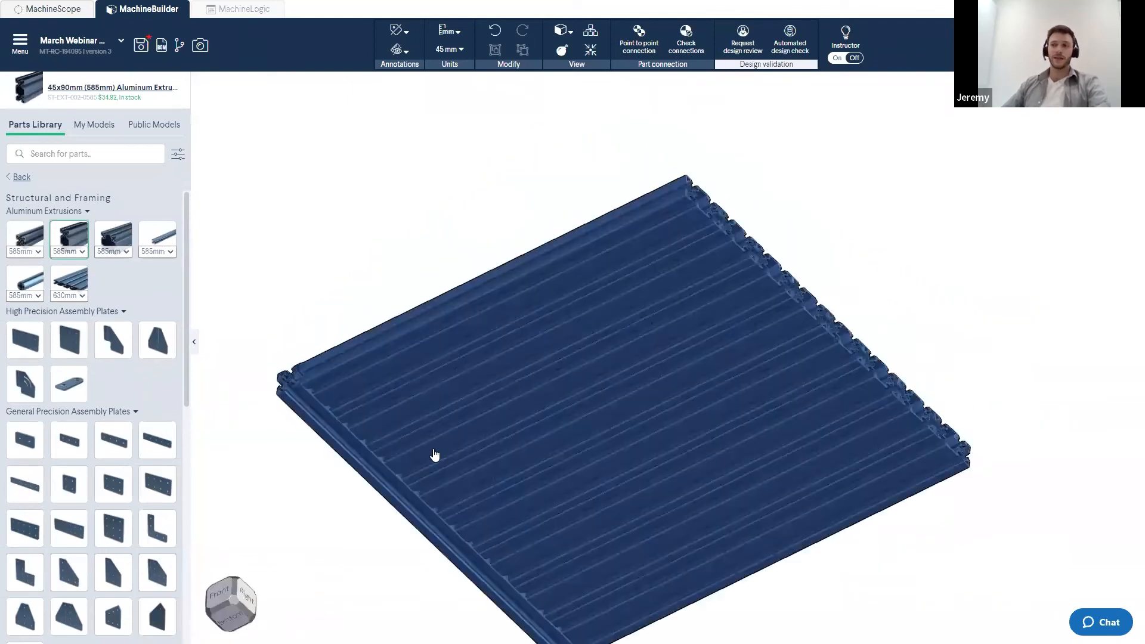
{"action": "middle_click_drag", "start_coordinate": [435, 455], "coordinate": [439, 340]}
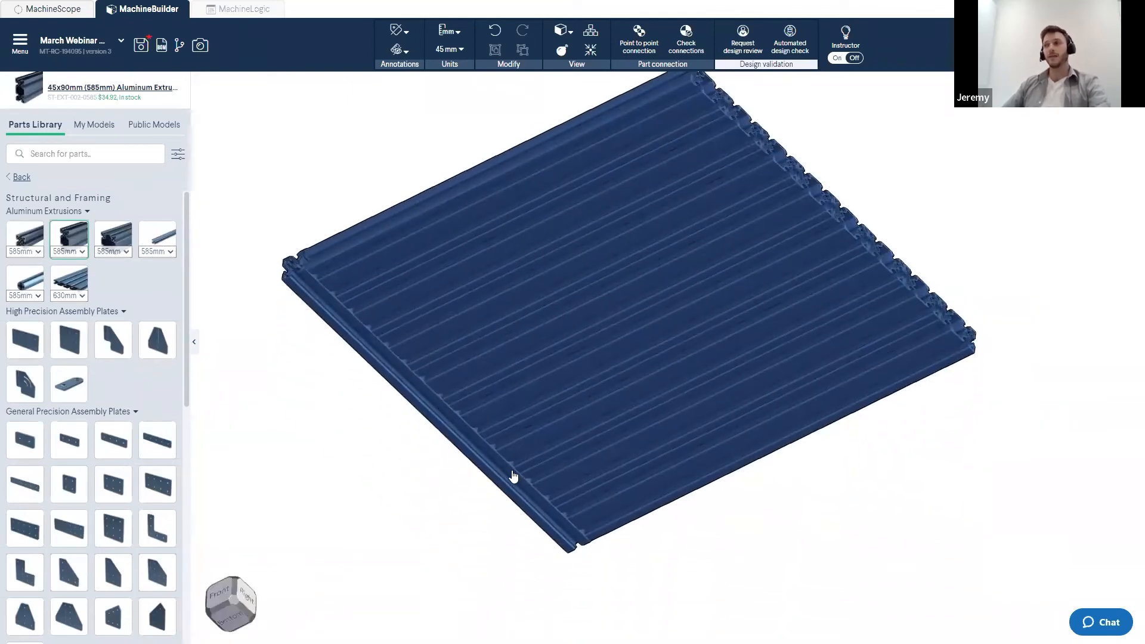
{"action": "right_click_drag", "start_coordinate": [485, 342], "coordinate": [486, 402]}
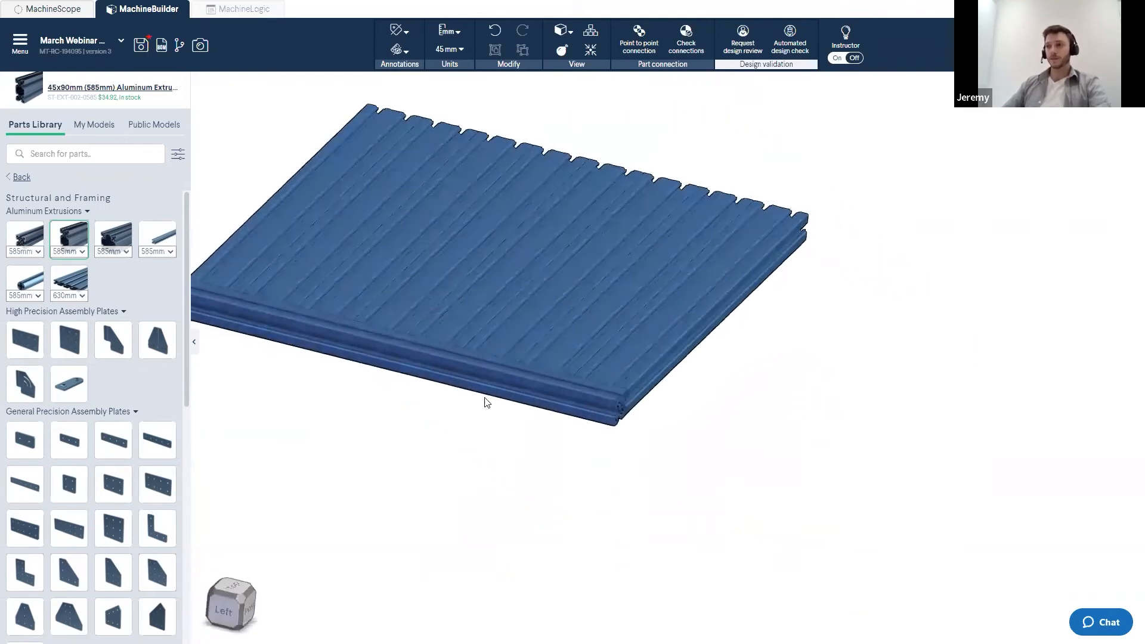
{"action": "left_click", "coordinate": [243, 609]}
{"action": "mouse_move", "coordinate": [226, 587]}
{"action": "left_mouse_down"}
{"action": "mouse_move", "coordinate": [237, 586]}
{"action": "mouse_move", "coordinate": [210, 604]}
{"action": "mouse_move", "coordinate": [222, 592]}
{"action": "mouse_move", "coordinate": [247, 604]}
{"action": "mouse_move", "coordinate": [221, 593]}
{"action": "left_mouse_up"}
{"action": "left_click", "coordinate": [244, 605]}
{"action": "left_click", "coordinate": [232, 593]}
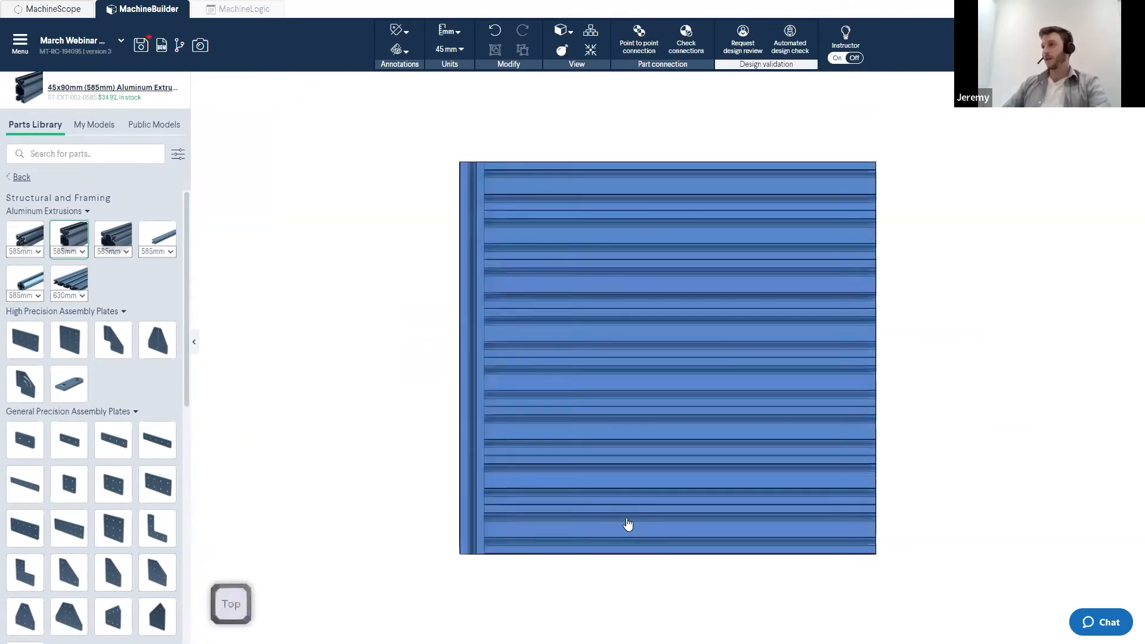
{"action": "middle_click_drag", "start_coordinate": [535, 447], "coordinate": [565, 381]}
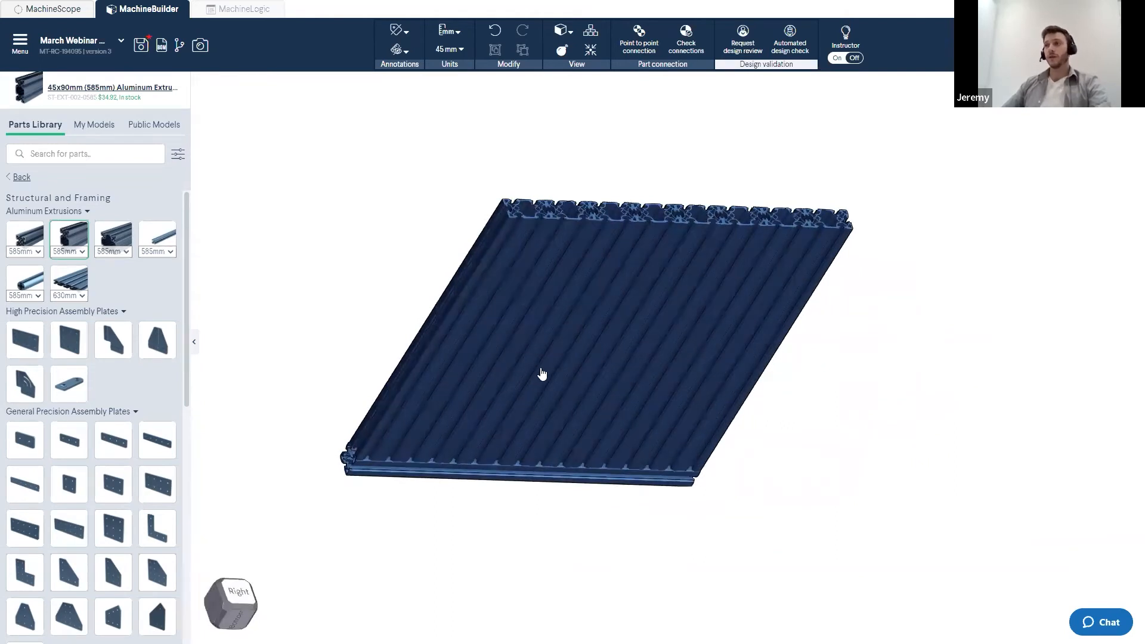
{"action": "middle_click_drag", "start_coordinate": [539, 373], "coordinate": [514, 370]}
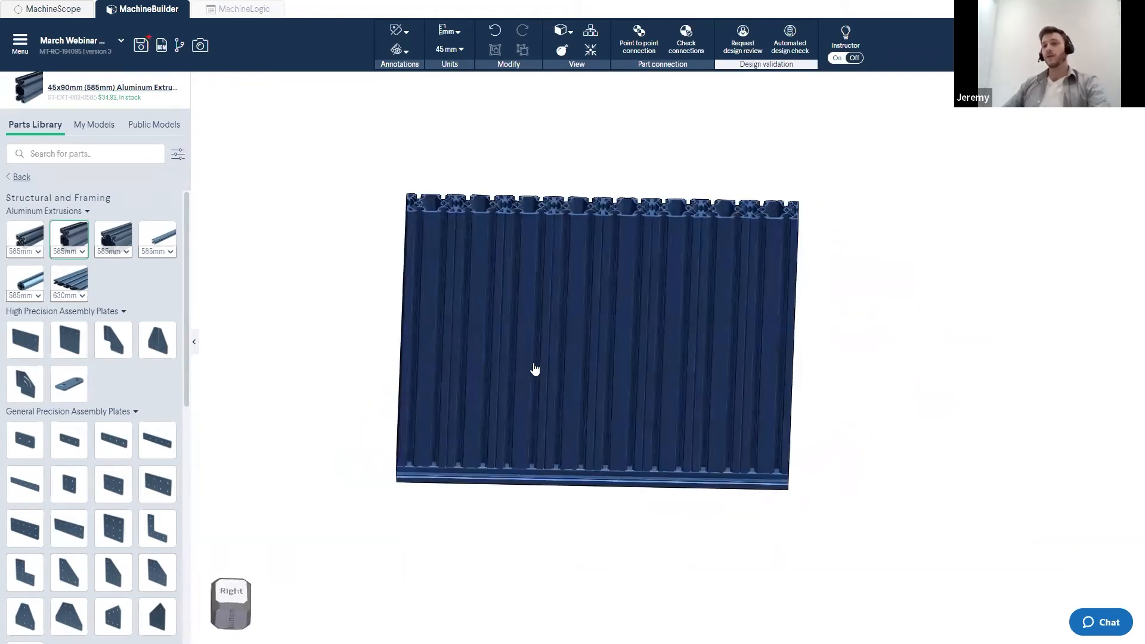
{"action": "middle_click_drag", "start_coordinate": [624, 376], "coordinate": [583, 239]}
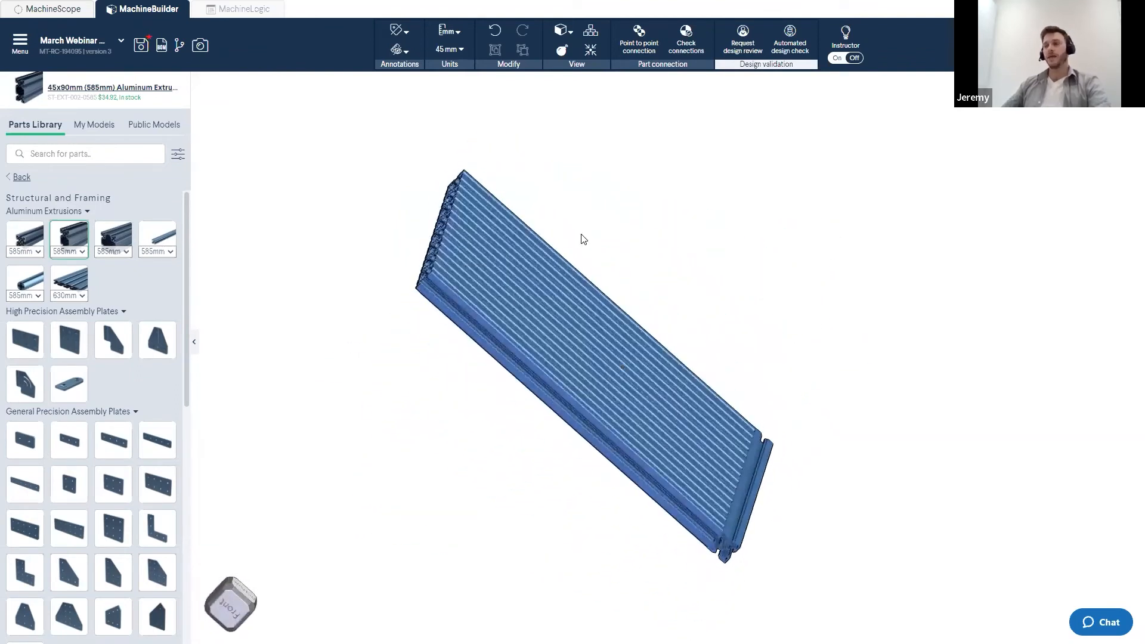
{"action": "middle_click_drag", "start_coordinate": [573, 368], "coordinate": [590, 439]}
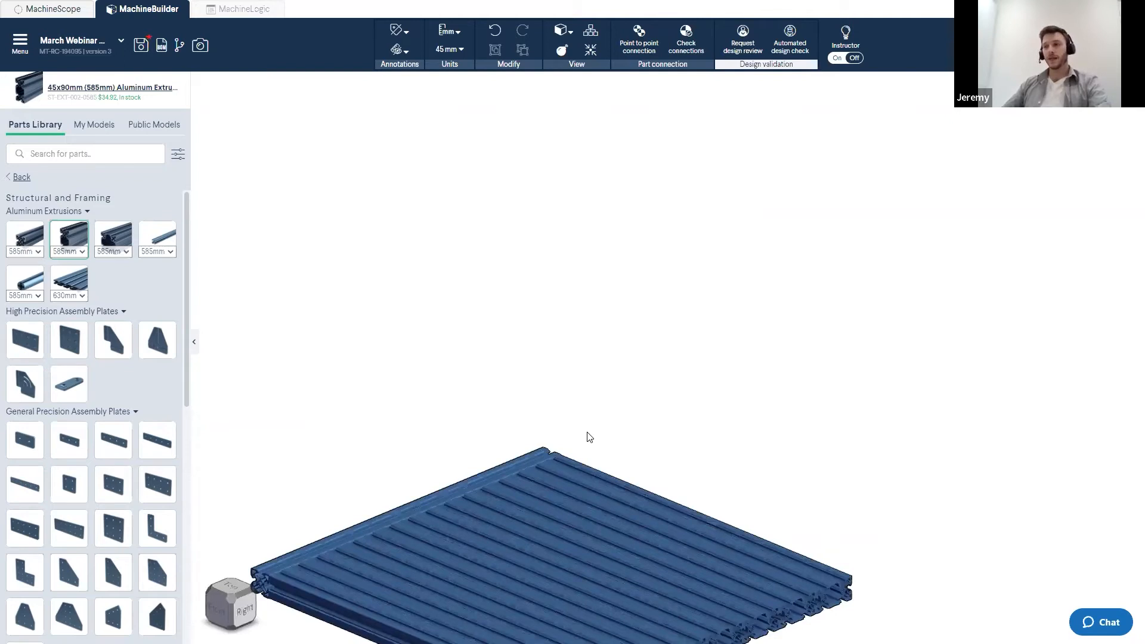
{"action": "key", "text": "space"}
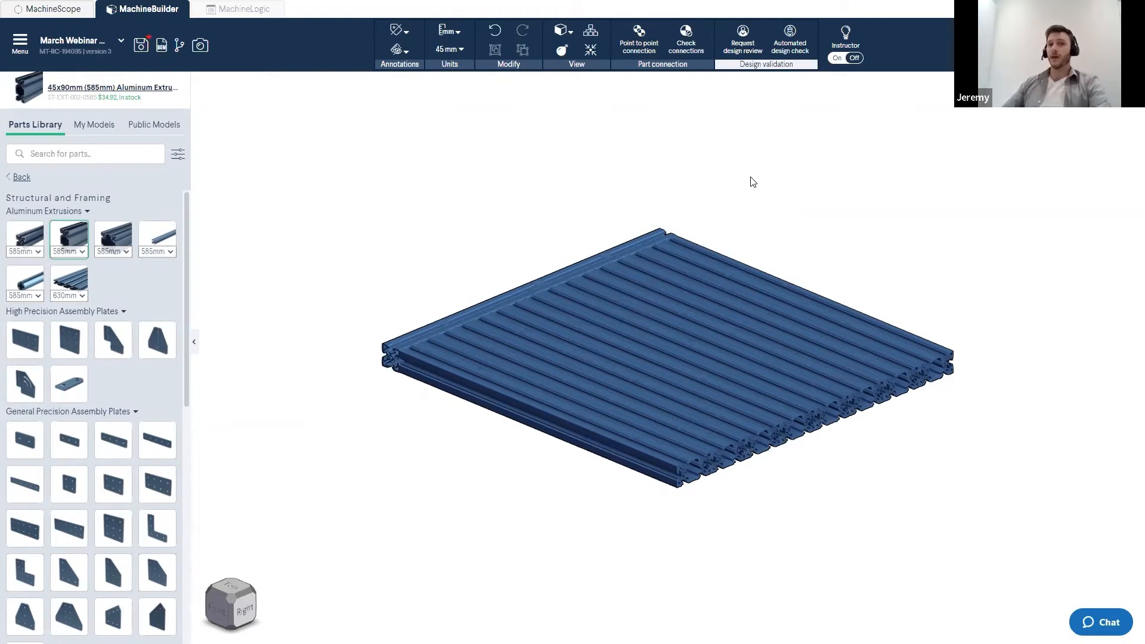
- Select all the extrusions of the panel with a selection box and delete them
{"action": "left_click_drag", "start_coordinate": [777, 162], "coordinate": [417, 495]}
{"action": "key", "text": "Delete"}
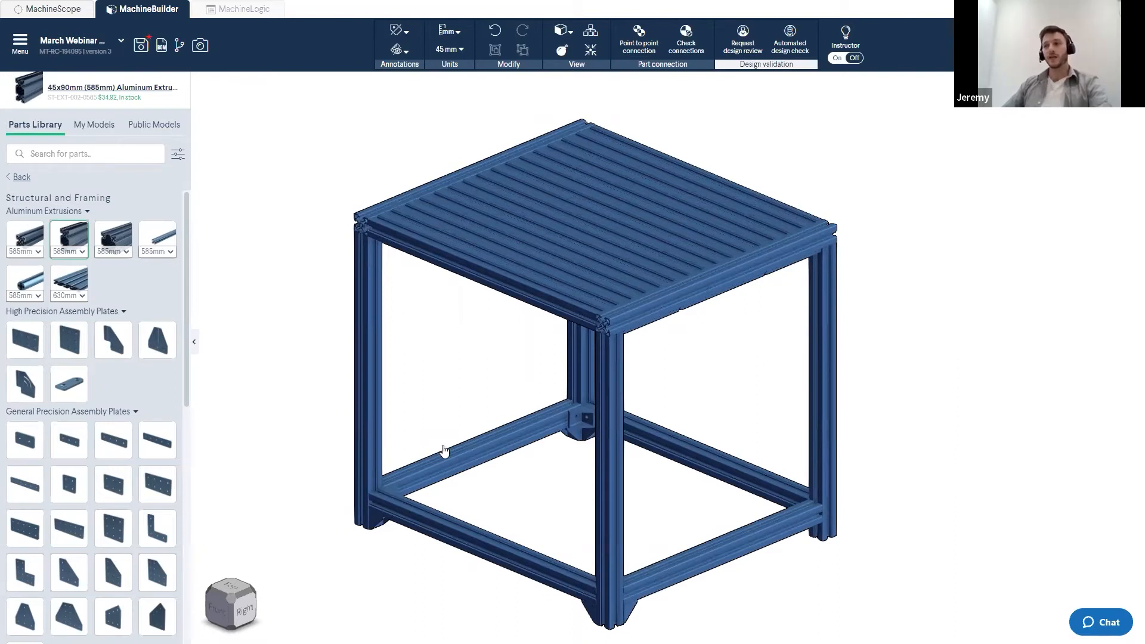
- Inspect the finished table frame with its extrusion deck from several angles
{"action": "right_click_drag", "start_coordinate": [462, 416], "coordinate": [503, 386]}
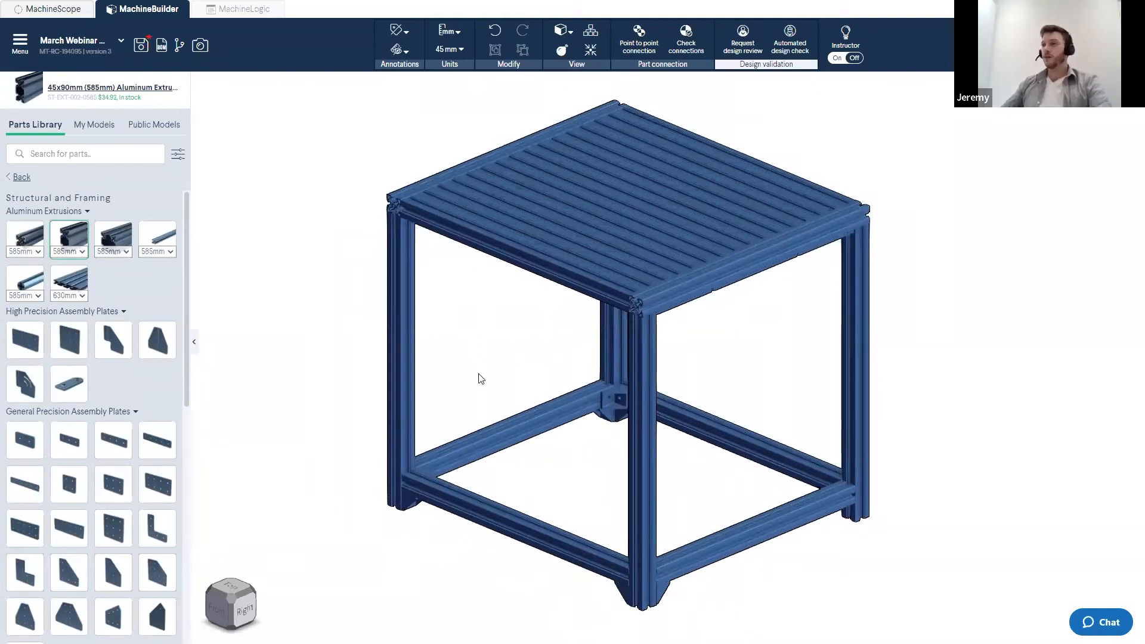
{"action": "scroll", "coordinate": [394, 202], "scroll_direction": "up", "scroll_amount": 5}
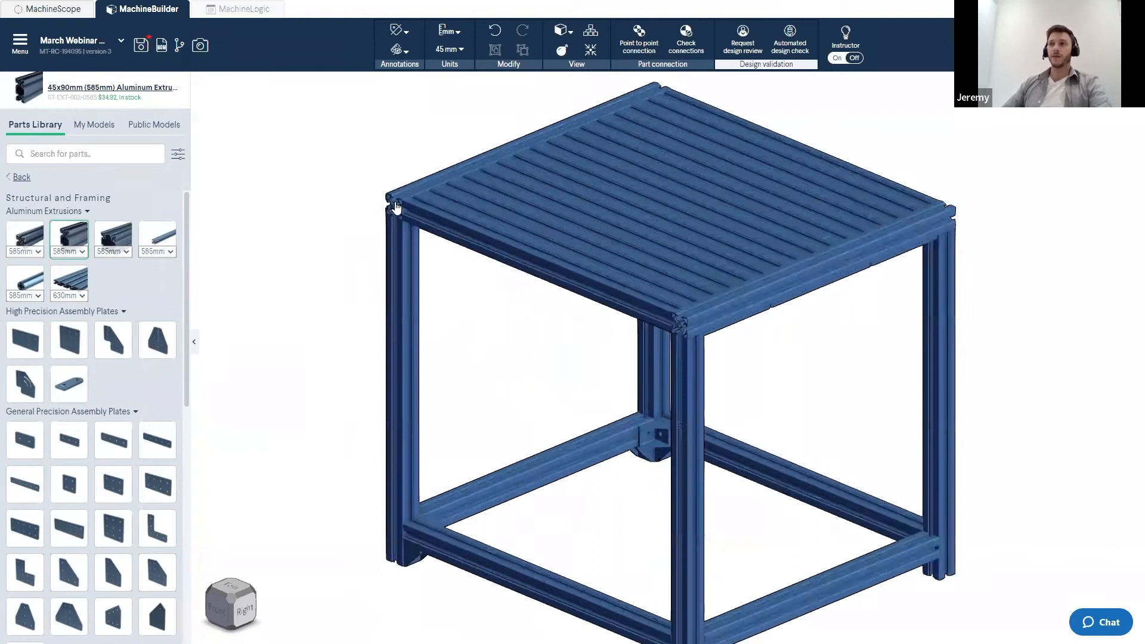
{"action": "scroll", "coordinate": [586, 355], "scroll_direction": "down", "scroll_amount": 5}
{"action": "right_click_drag", "start_coordinate": [745, 394], "coordinate": [622, 218]}
{"action": "right_click_drag", "start_coordinate": [1047, 490], "coordinate": [919, 448]}
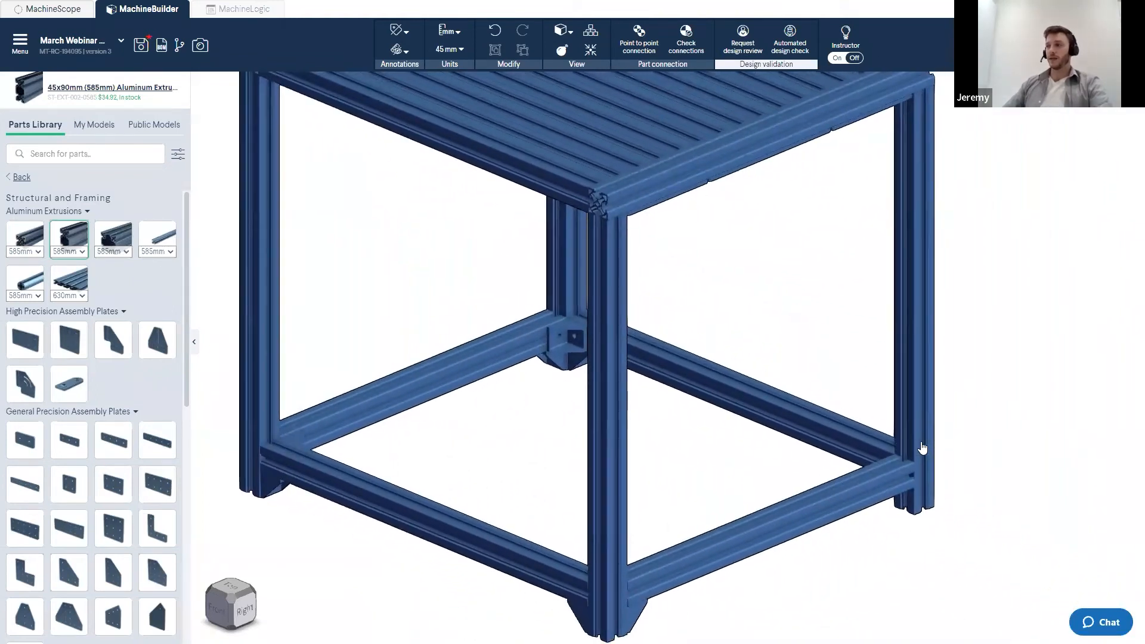
{"action": "left_click_drag", "start_coordinate": [992, 389], "coordinate": [1019, 495]}
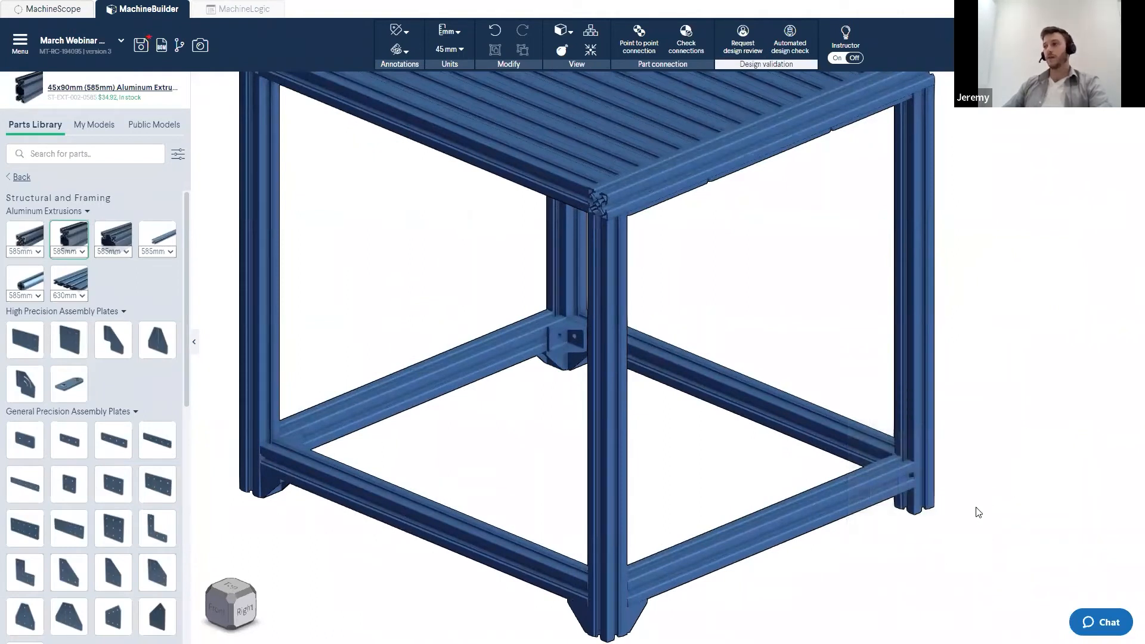
{"action": "scroll", "coordinate": [564, 576], "scroll_direction": "down", "scroll_amount": 4}
{"action": "right_click_drag", "start_coordinate": [571, 590], "coordinate": [589, 518]}
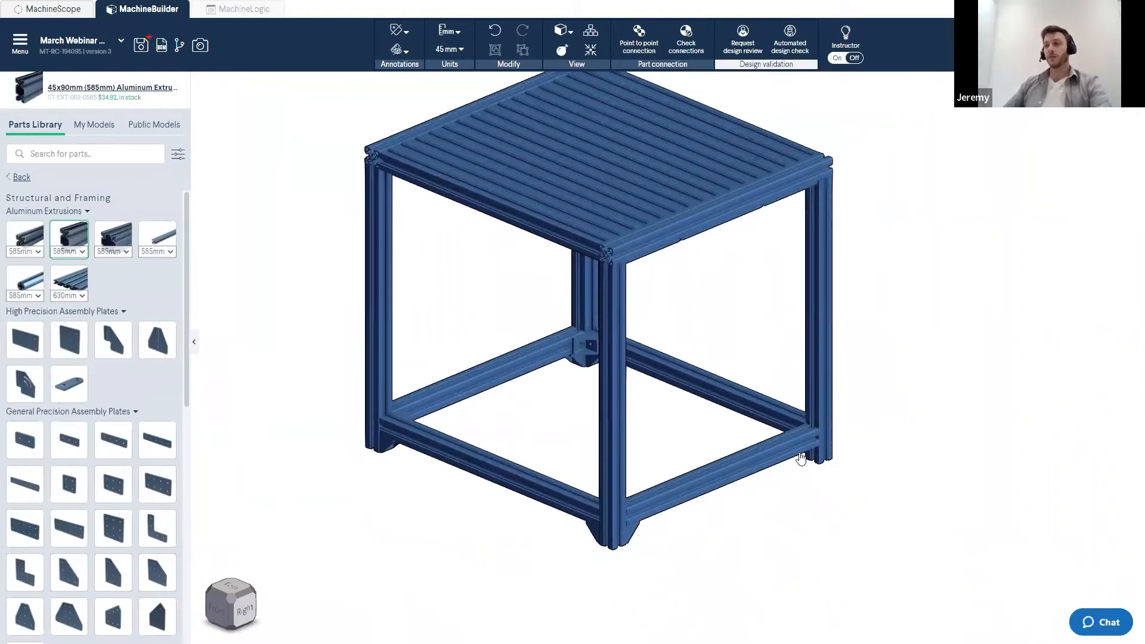
{"action": "scroll", "coordinate": [647, 389], "scroll_direction": "down", "scroll_amount": 3}
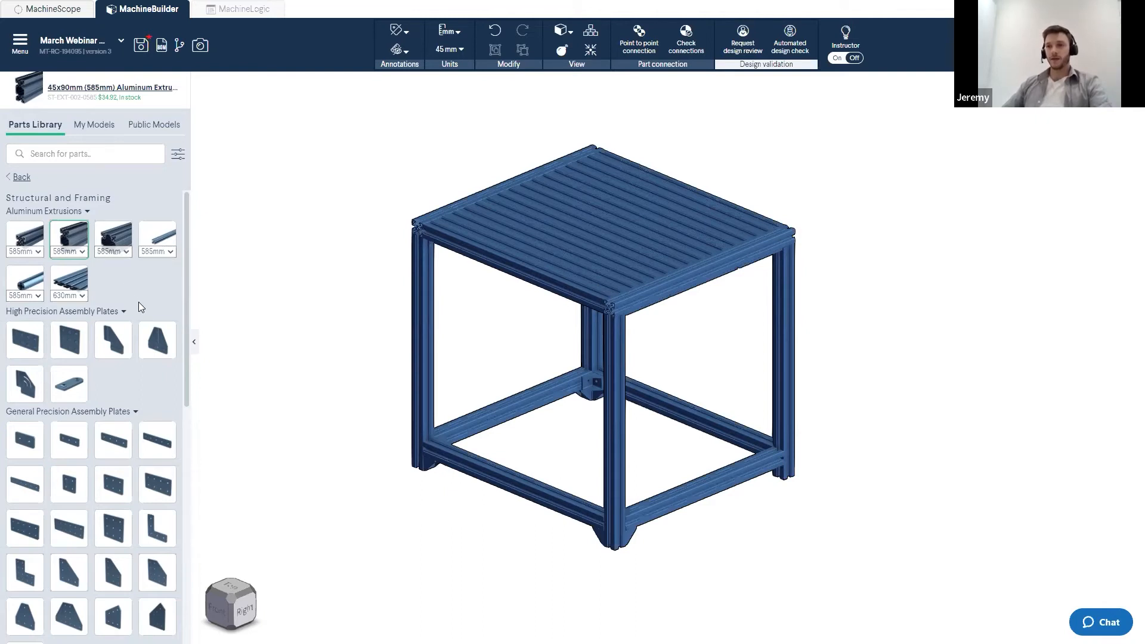
- Insert a 90 Degree Joint Aluminum Assembly plate from the general precision plates beside the frame's top corner
{"action": "scroll", "coordinate": [138, 302], "scroll_direction": "down", "scroll_amount": 1}
{"action": "left_click", "coordinate": [113, 491]}
{"action": "left_click", "coordinate": [70, 493]}
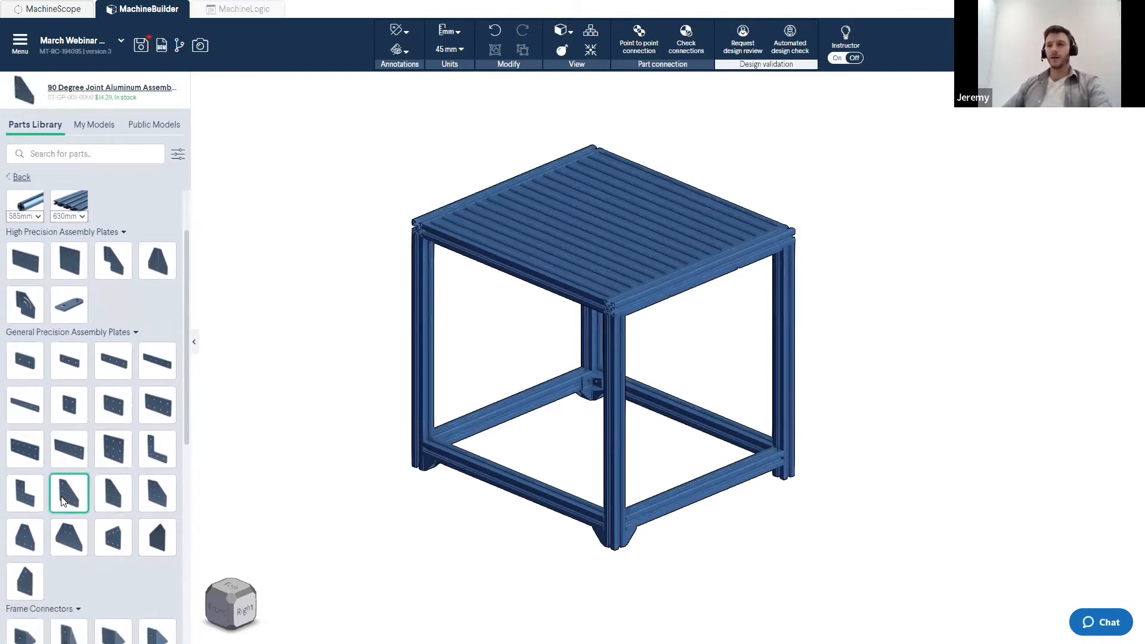
{"action": "left_click_drag", "start_coordinate": [68, 501], "coordinate": [361, 263]}
{"action": "scroll", "coordinate": [347, 234], "scroll_direction": "up", "scroll_amount": 4}
{"action": "scroll", "coordinate": [370, 228], "scroll_direction": "up", "scroll_amount": 5}
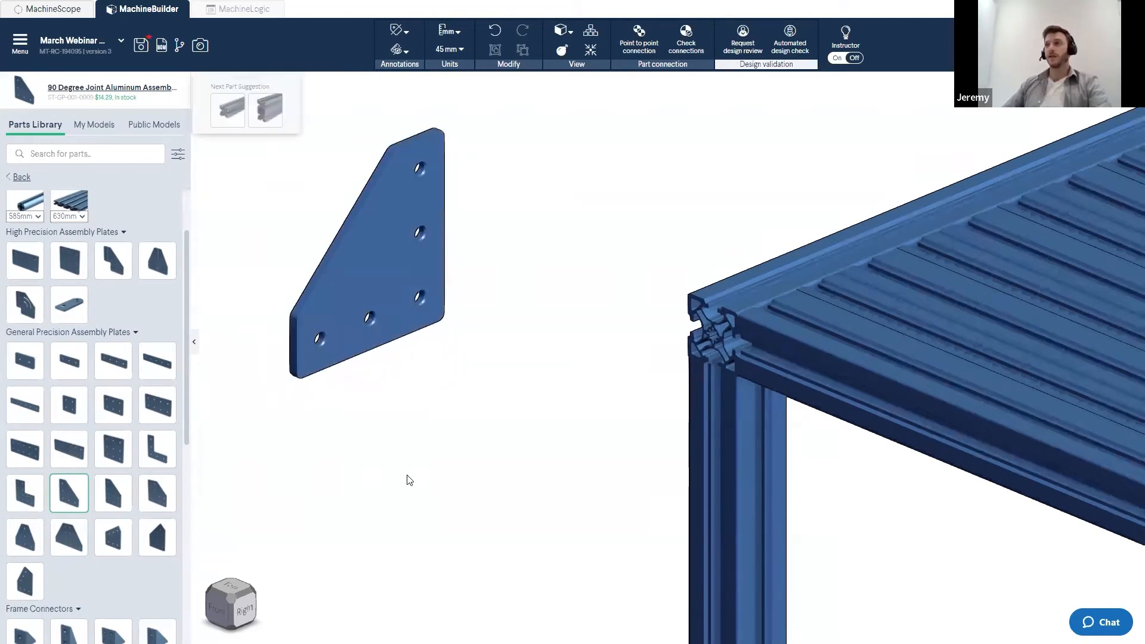
- Attach the 90 Degree Joint plate to the frame's top corner with a point-to-point connection, cycling its orientation before confirming
{"action": "left_click", "coordinate": [639, 58]}
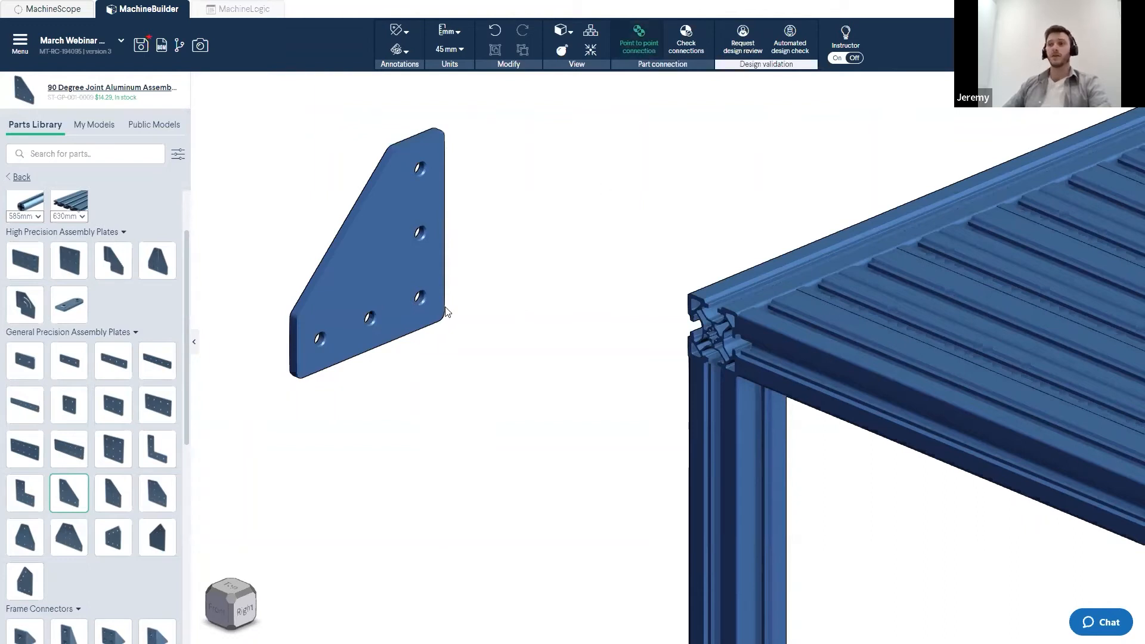
{"action": "left_click", "coordinate": [423, 305]}
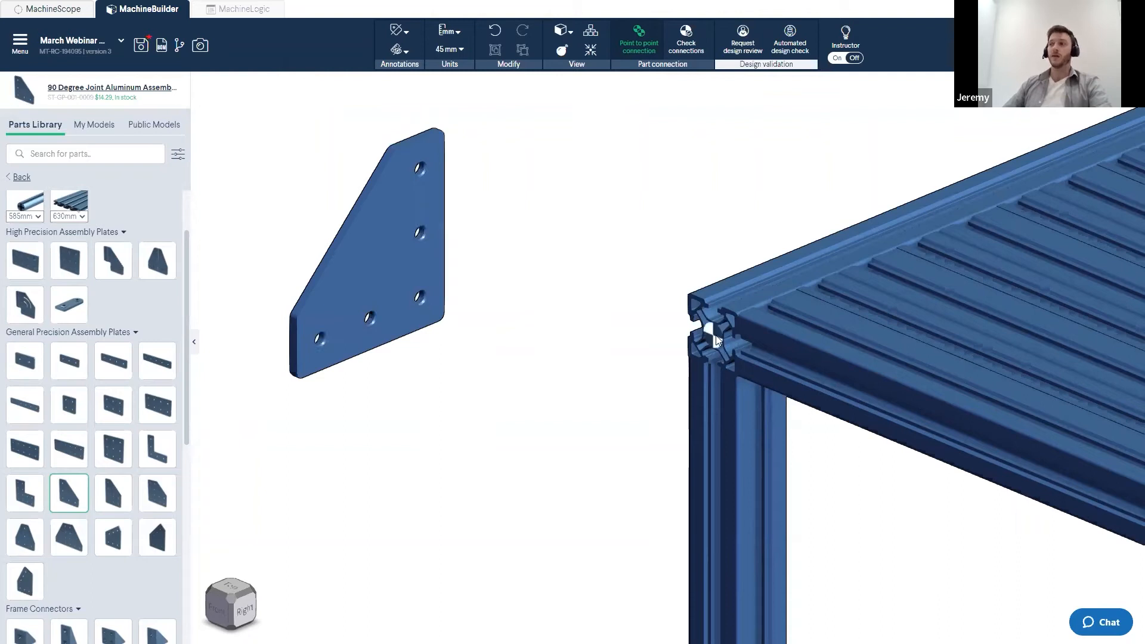
{"action": "left_click", "coordinate": [423, 298]}
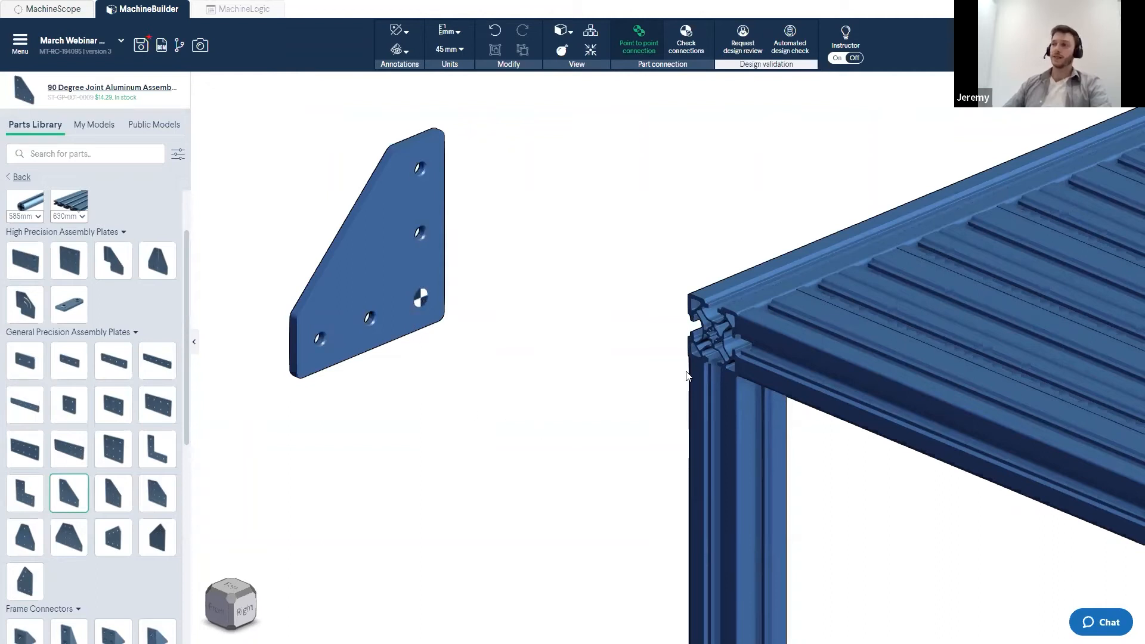
{"action": "left_click", "coordinate": [716, 339]}
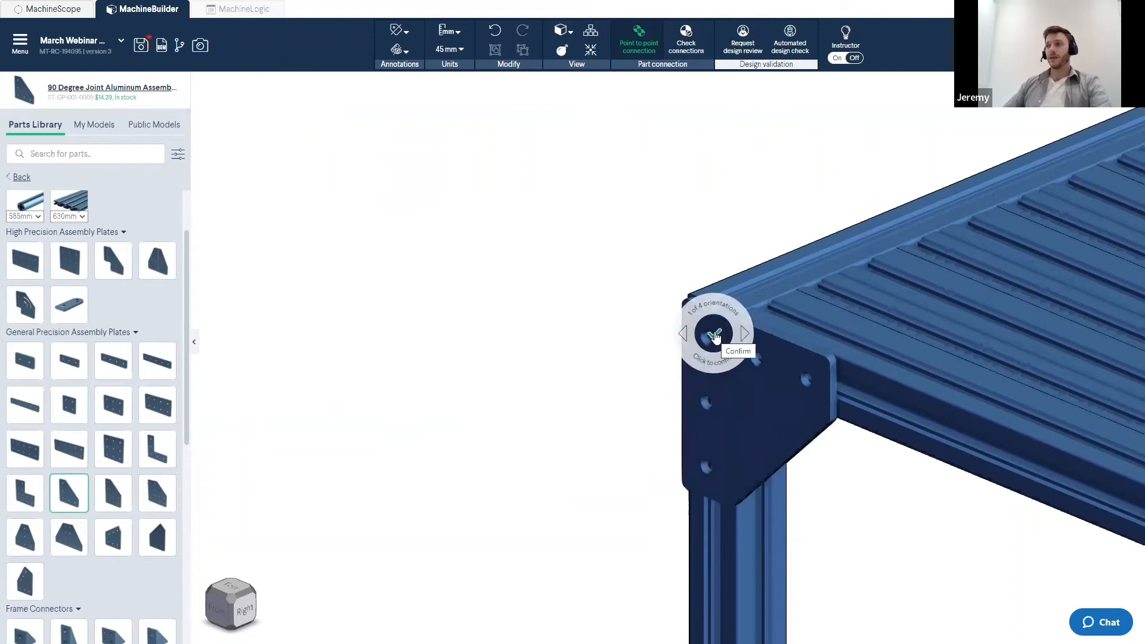
{"action": "key", "text": "Right"}
{"action": "key", "text": "Right"}
{"action": "key", "text": "Right"}
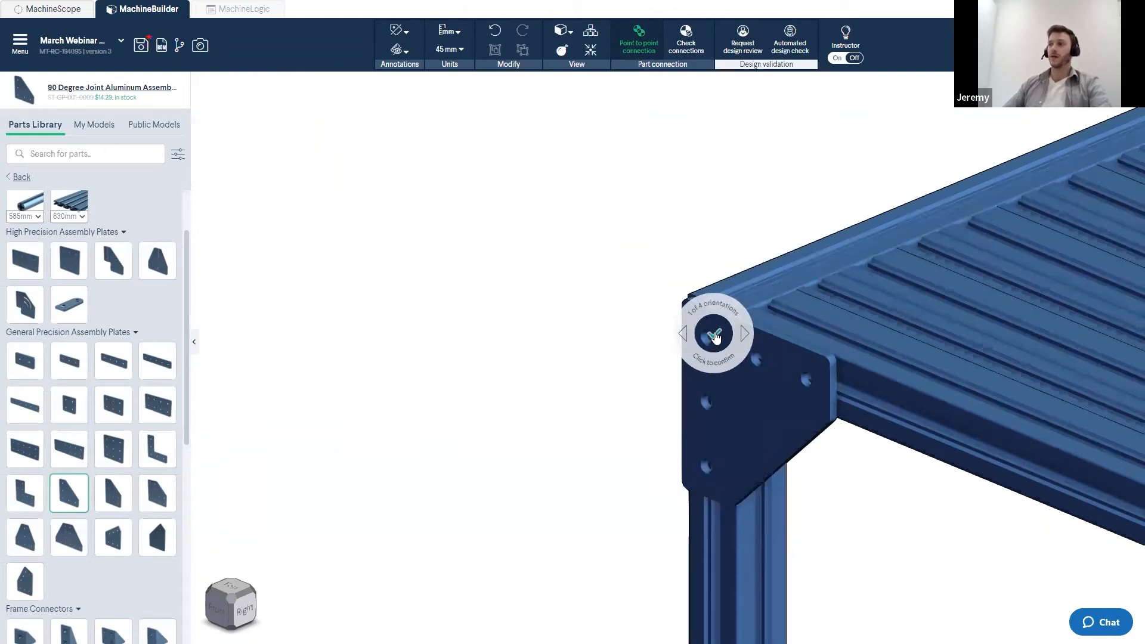
{"action": "left_click", "coordinate": [716, 337]}
- Inspect the attached corner plate and an example machine's corner plates from several angles
{"action": "scroll", "coordinate": [982, 558], "scroll_direction": "down", "scroll_amount": 3}
{"action": "right_click_drag", "start_coordinate": [981, 557], "coordinate": [477, 235]}
{"action": "scroll", "coordinate": [686, 346], "scroll_direction": "down", "scroll_amount": 2}
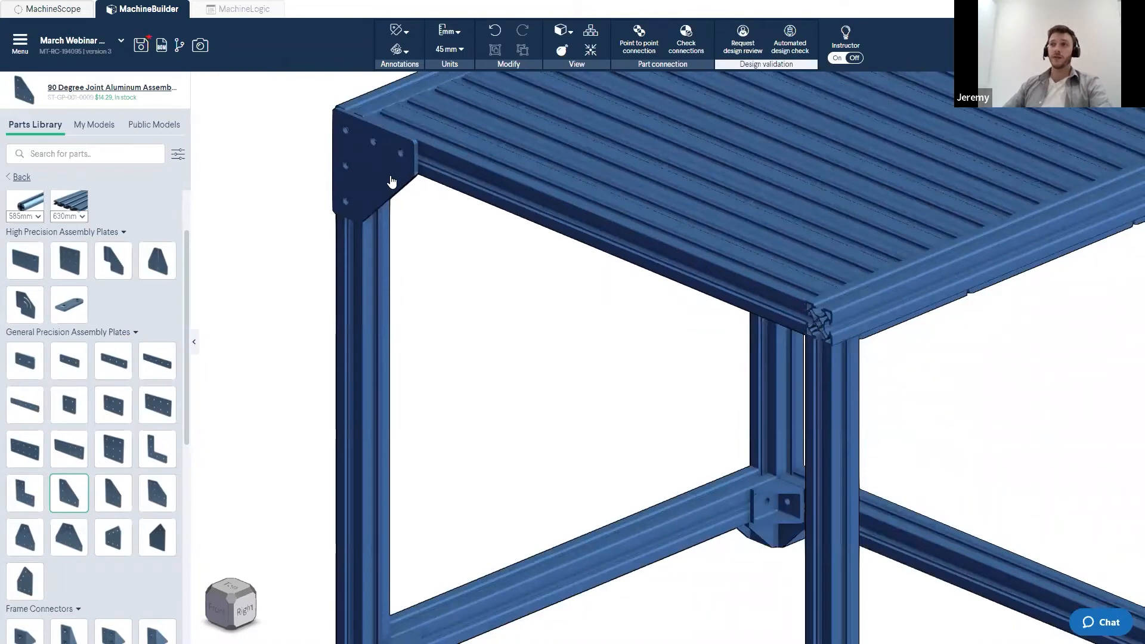
{"action": "left_click", "coordinate": [816, 325]}
{"action": "left_click", "coordinate": [817, 327]}
{"action": "scroll", "coordinate": [810, 330], "scroll_direction": "up", "scroll_amount": 5}
{"action": "left_click_drag", "start_coordinate": [728, 258], "coordinate": [621, 249]}
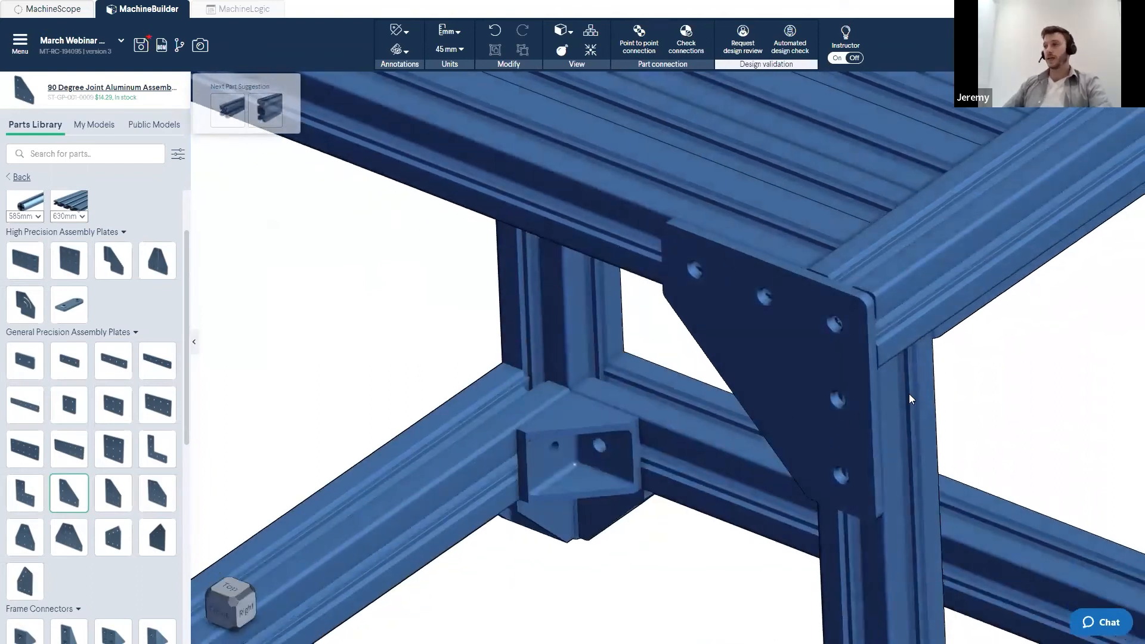
{"action": "scroll", "coordinate": [910, 399], "scroll_direction": "down", "scroll_amount": 4}
{"action": "right_click_drag", "start_coordinate": [910, 399], "coordinate": [746, 417]}
{"action": "mouse_move", "coordinate": [597, 387]}
{"action": "left_mouse_down"}
{"action": "mouse_move", "coordinate": [583, 364]}
{"action": "mouse_move", "coordinate": [590, 385]}
{"action": "left_mouse_up"}
{"action": "scroll", "coordinate": [590, 386], "scroll_direction": "down", "scroll_amount": 5}
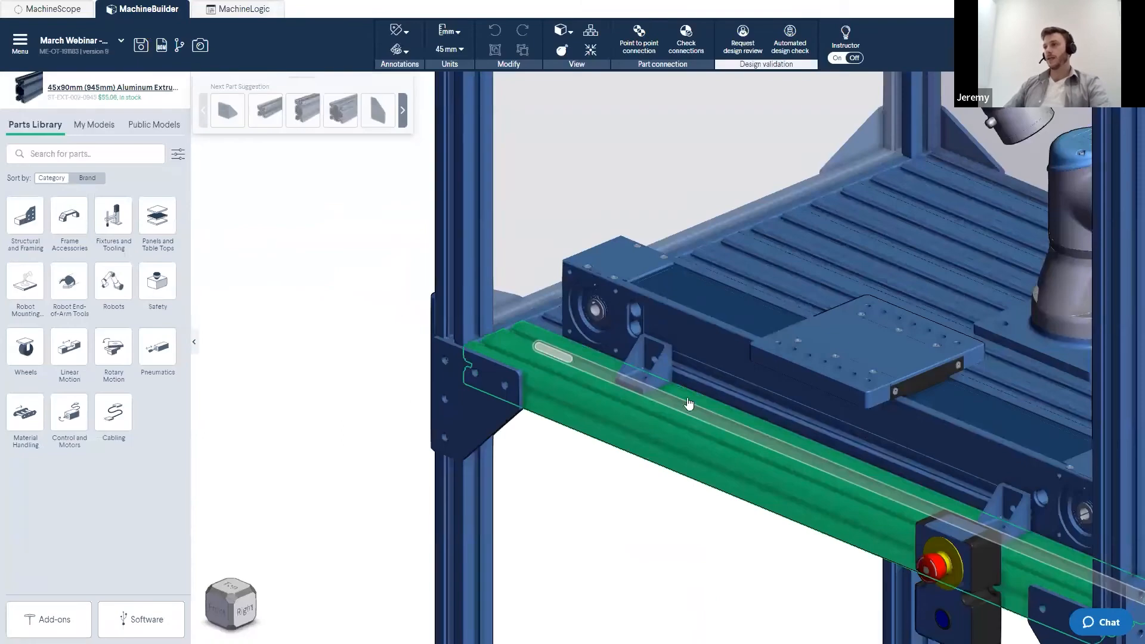
{"action": "scroll", "coordinate": [728, 440], "scroll_direction": "up", "scroll_amount": 5}
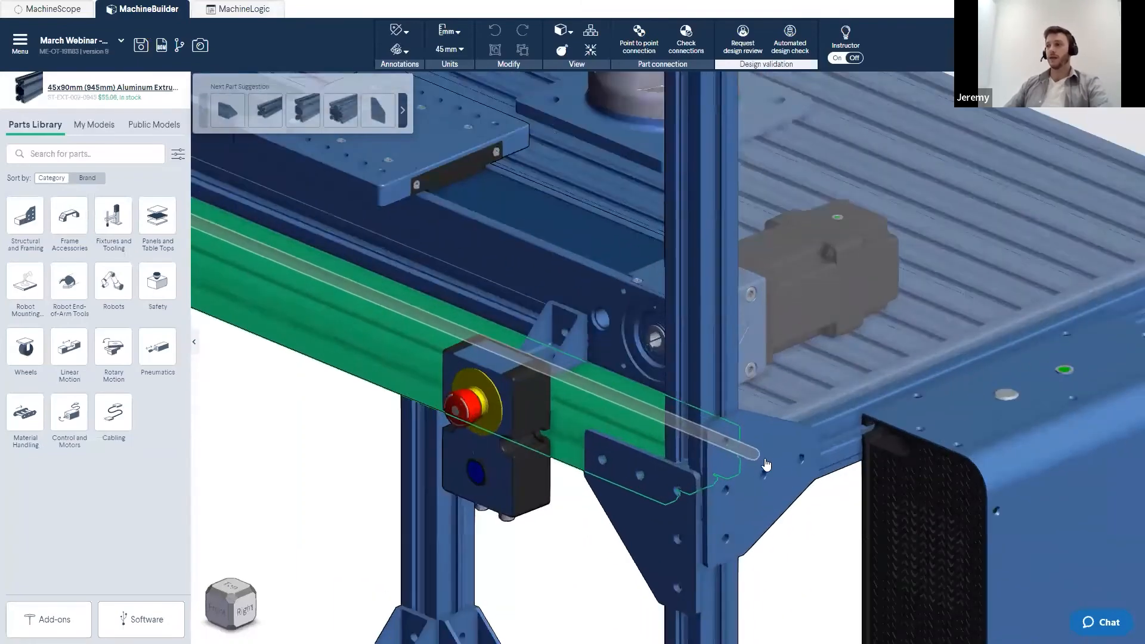
{"action": "left_click", "coordinate": [755, 519]}
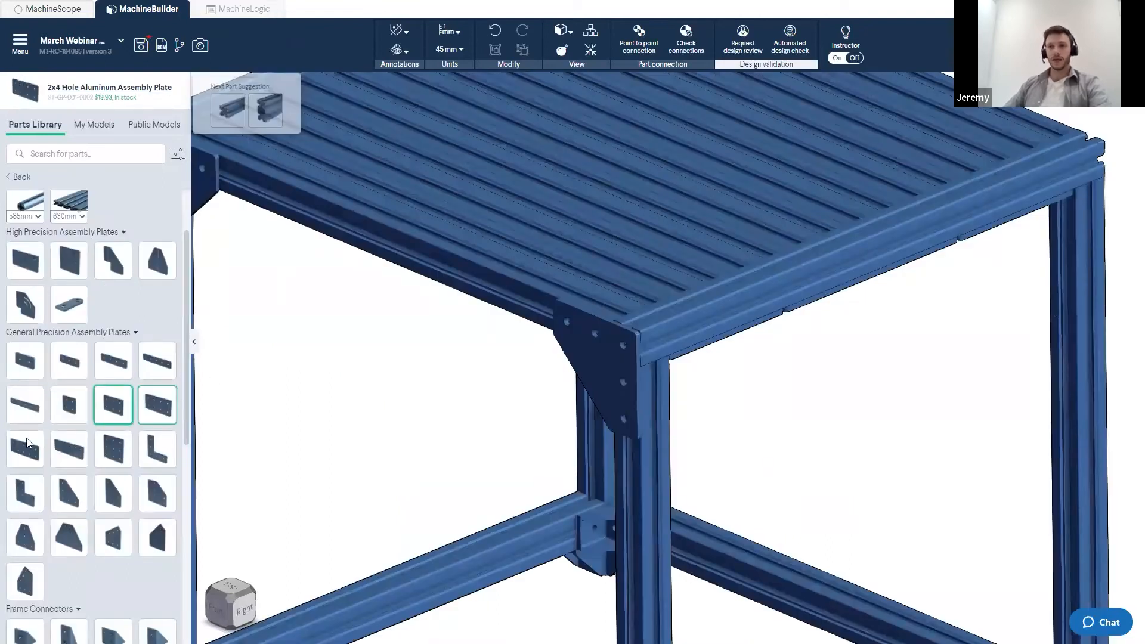
- Insert a Tee Joint Aluminum Assembly Plate and attach it beside the corner plate, choosing the second orientation
{"action": "left_click", "coordinate": [29, 540]}
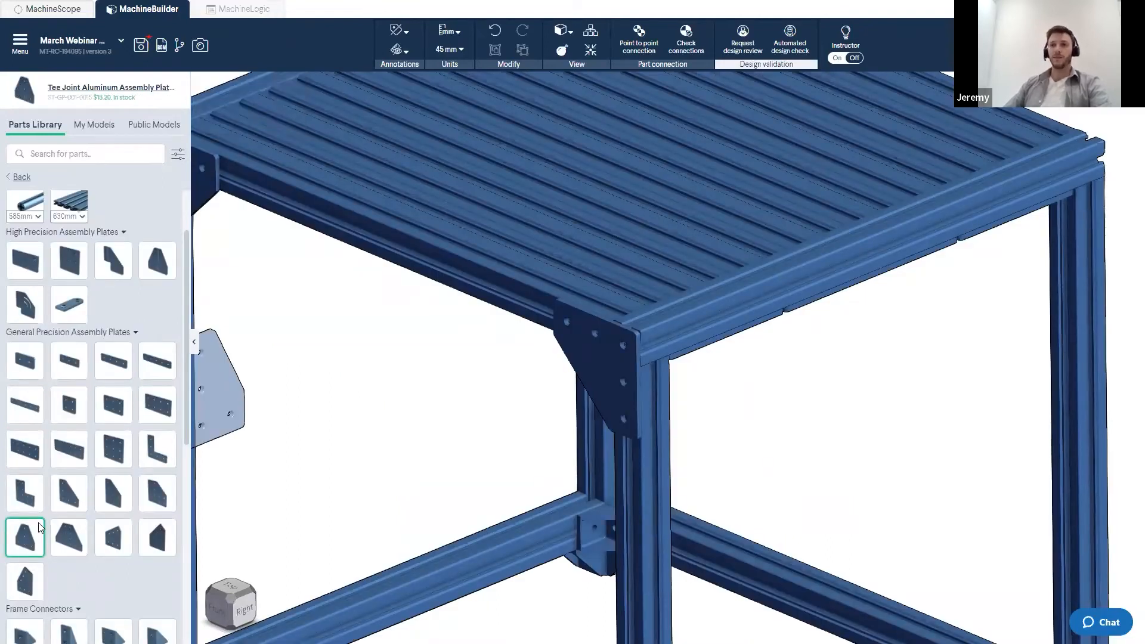
{"action": "left_click", "coordinate": [652, 341]}
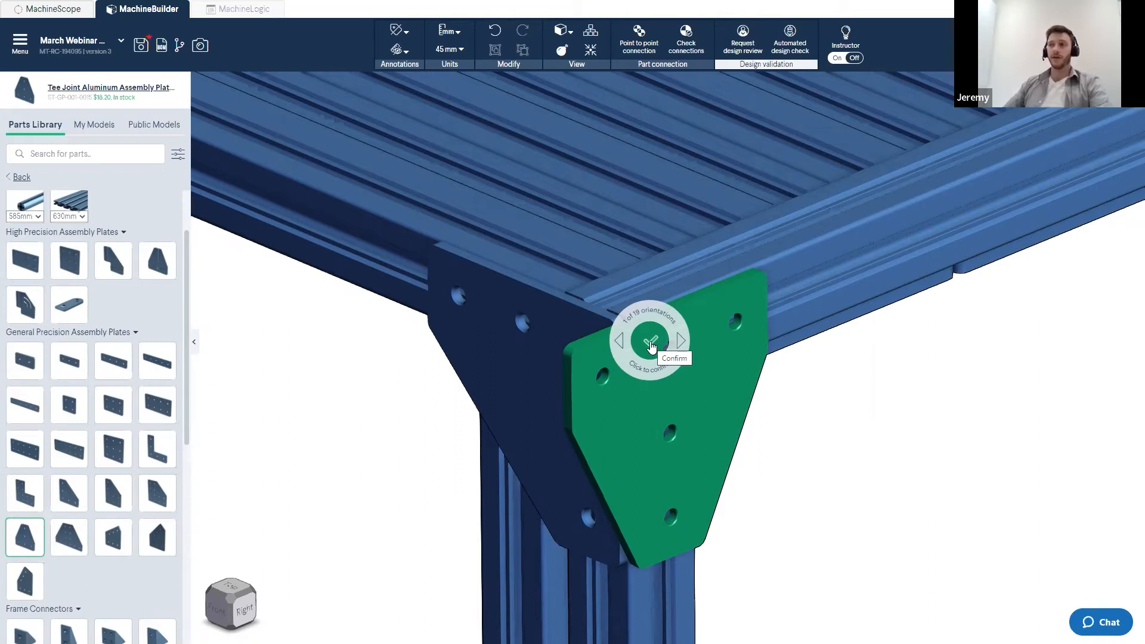
{"action": "key", "text": "Right"}
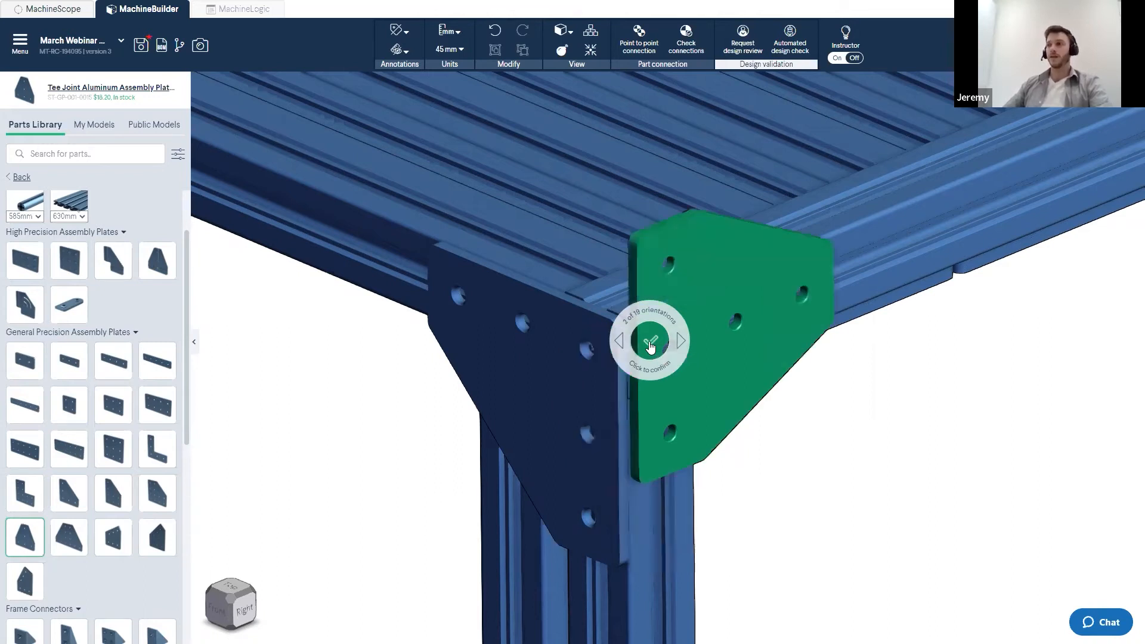
{"action": "left_click", "coordinate": [650, 344]}
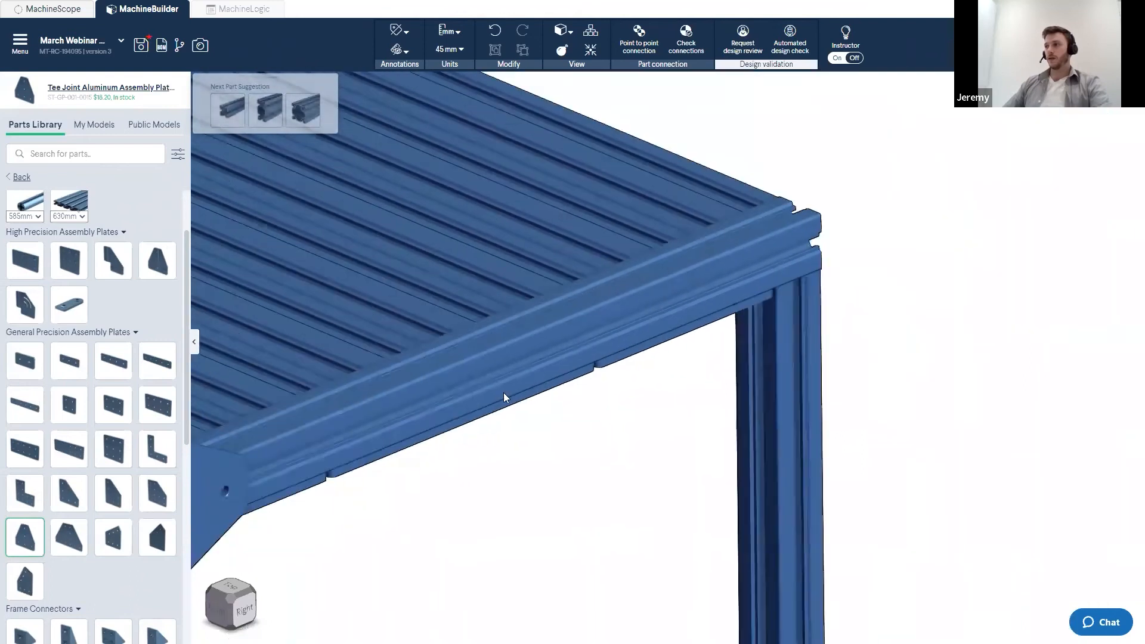
- Attach a Tee Joint plate to the next top corner of the frame, cycling through orientations to fit it
{"action": "left_click", "coordinate": [729, 291]}
{"action": "key", "text": "Right"}
{"action": "key", "text": "Right"}
{"action": "key", "text": "Right"}
{"action": "left_click", "coordinate": [730, 324]}
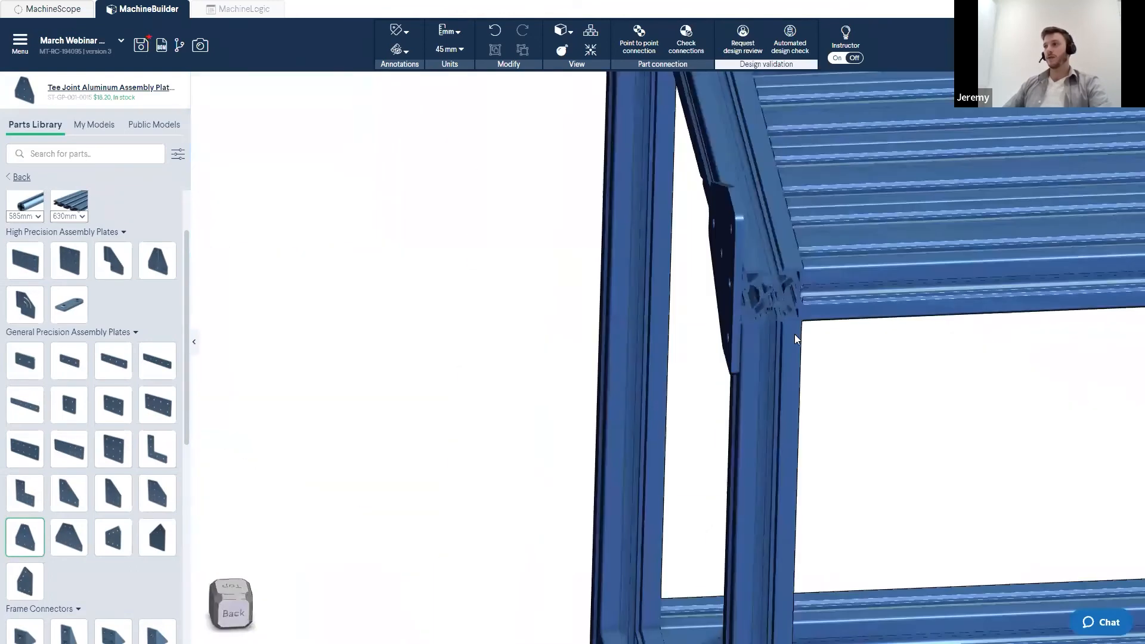
{"action": "left_click", "coordinate": [761, 290]}
{"action": "key", "text": "Right"}
{"action": "left_click", "coordinate": [761, 290]}
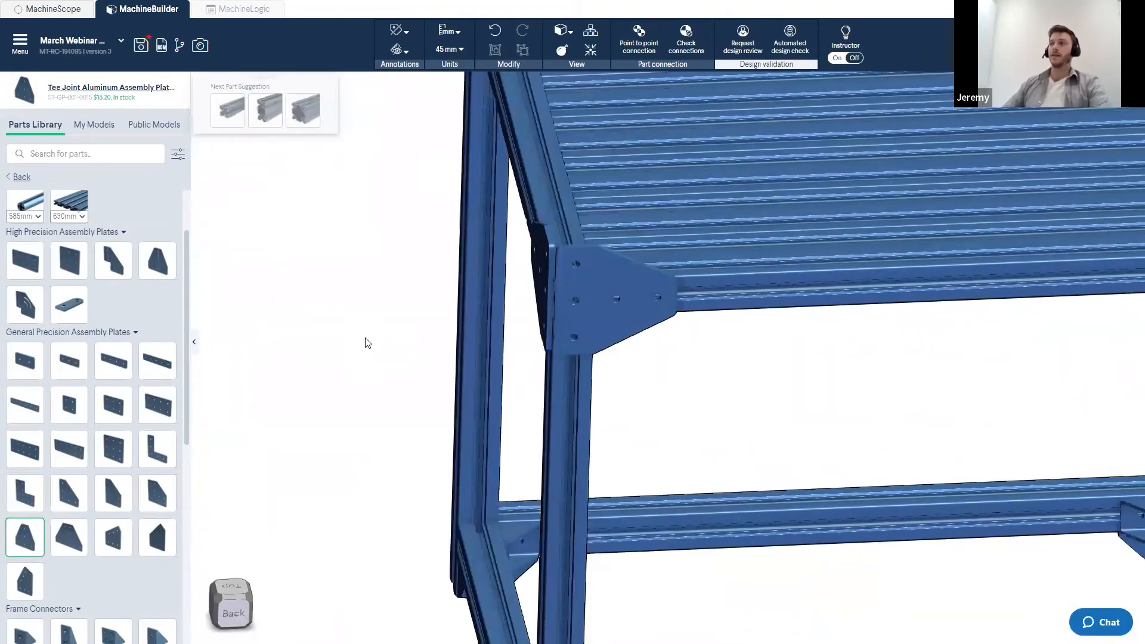
- Attach Tee Joint plates to the remaining top corners of the frame and confirm their orientation
{"action": "scroll", "coordinate": [607, 334], "scroll_direction": "up", "scroll_amount": 4}
{"action": "left_click", "coordinate": [622, 300]}
{"action": "left_click", "coordinate": [622, 303]}
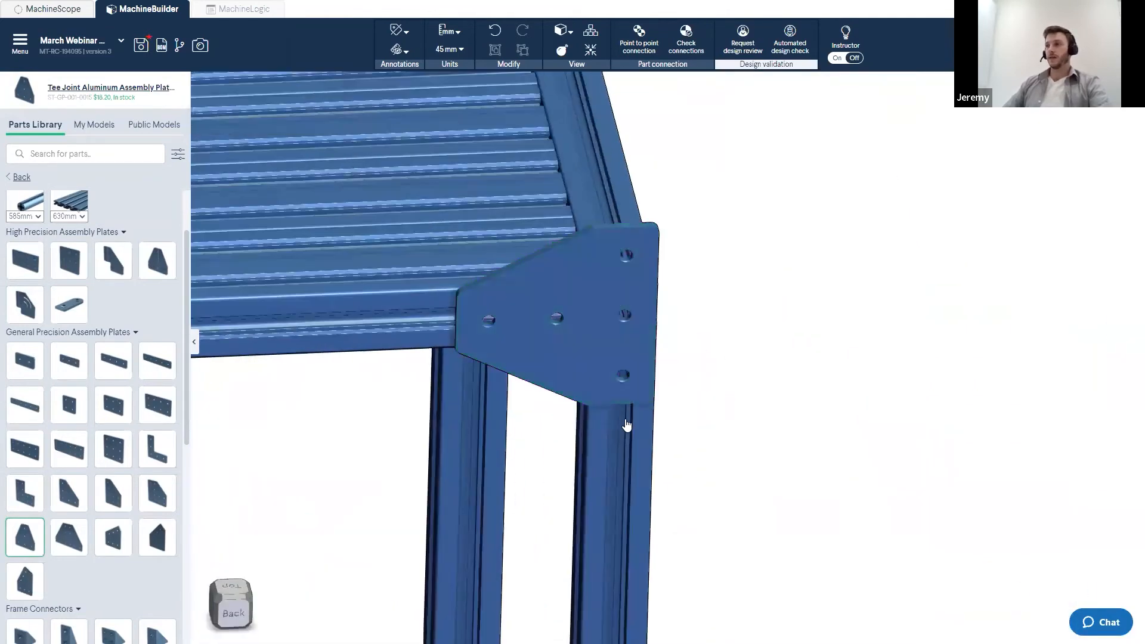
{"action": "right_click_drag", "start_coordinate": [625, 416], "coordinate": [548, 398]}
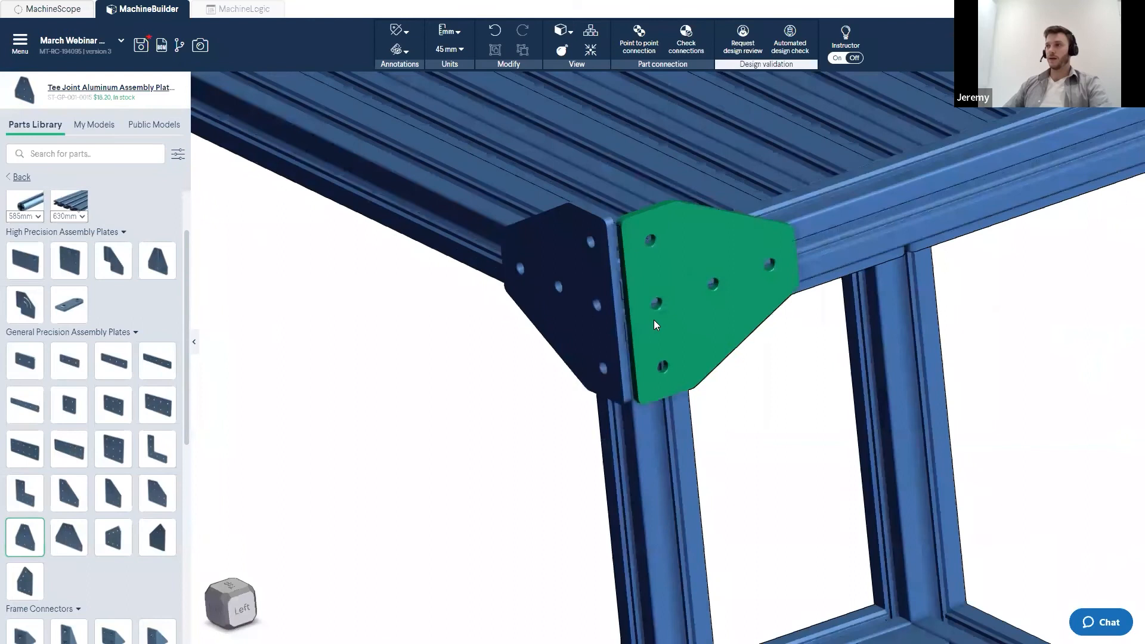
{"action": "left_click", "coordinate": [654, 320]}
{"action": "middle_click_drag", "start_coordinate": [616, 395], "coordinate": [644, 404]}
{"action": "scroll", "coordinate": [644, 402], "scroll_direction": "up", "scroll_amount": 2}
{"action": "left_click", "coordinate": [749, 354]}
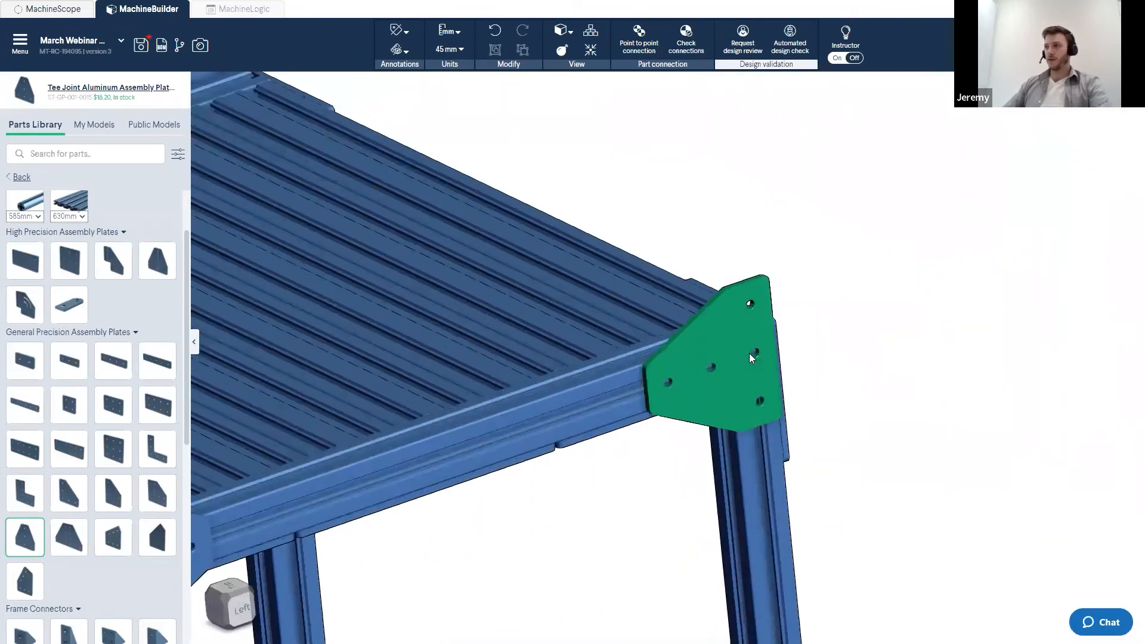
{"action": "left_click", "coordinate": [749, 353]}
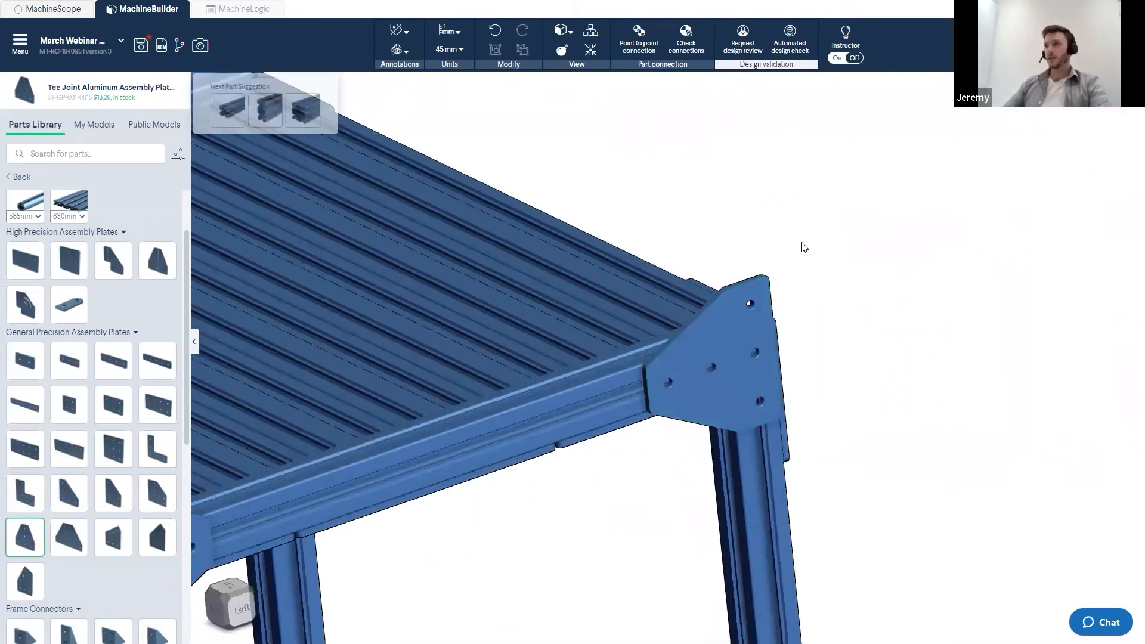
- Inspect the frame with its top corner plates from several angles
{"action": "scroll", "coordinate": [808, 263], "scroll_direction": "down", "scroll_amount": 3}
{"action": "right_click_drag", "start_coordinate": [667, 312], "coordinate": [668, 311]}
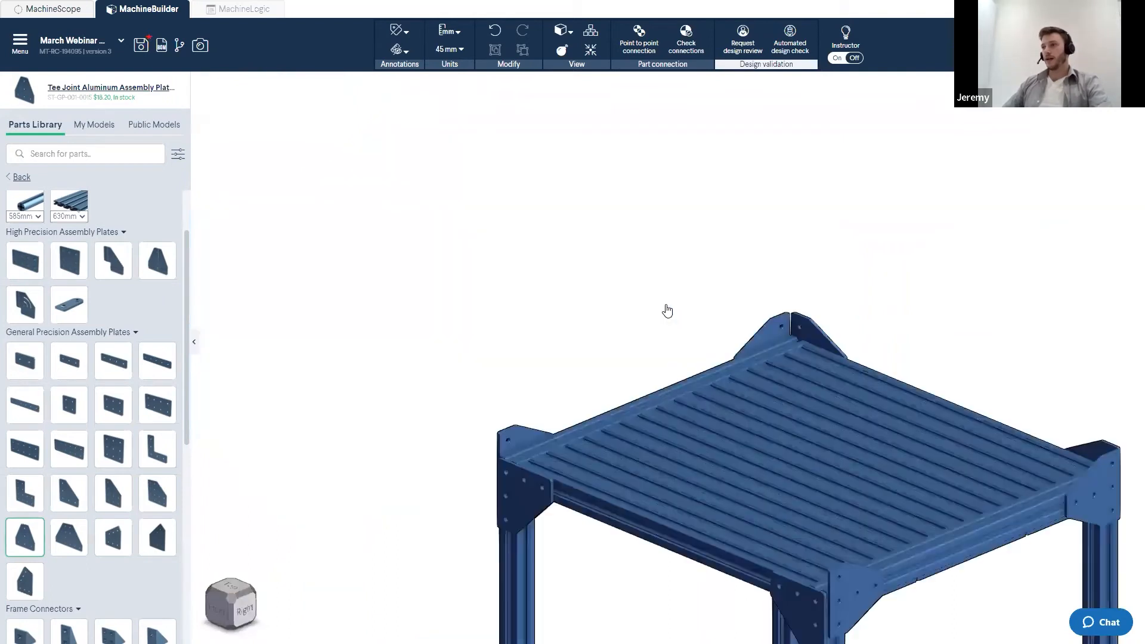
{"action": "scroll", "coordinate": [752, 340], "scroll_direction": "down", "scroll_amount": 5}
{"action": "middle_click_drag", "start_coordinate": [801, 383], "coordinate": [753, 383]}
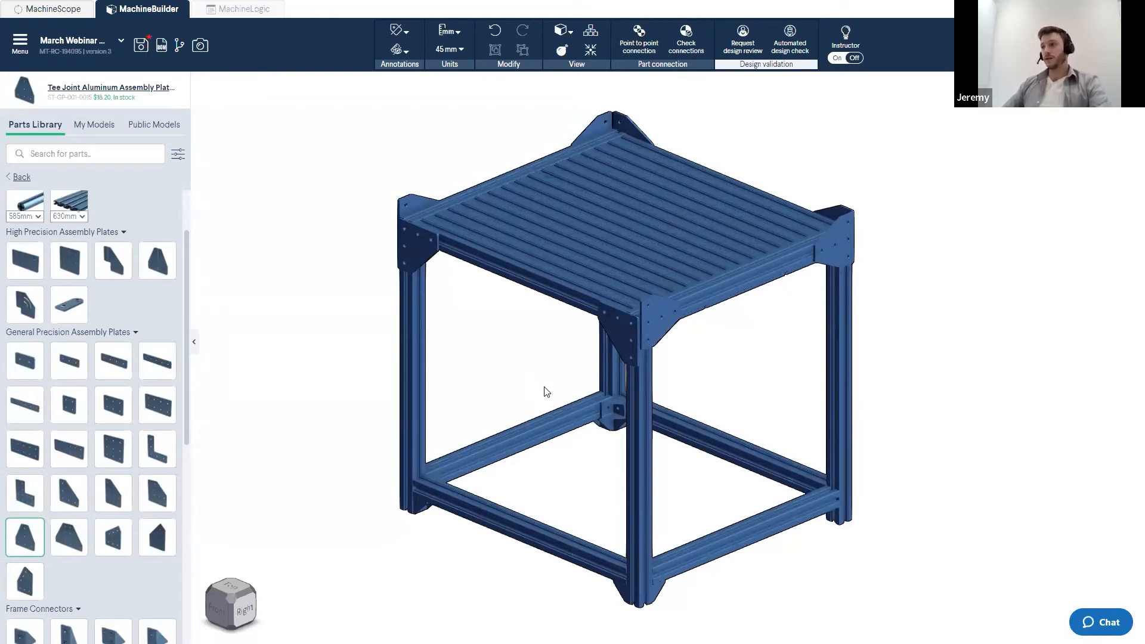
{"action": "left_click_drag", "start_coordinate": [803, 442], "coordinate": [787, 416]}
{"action": "scroll", "coordinate": [833, 513], "scroll_direction": "up", "scroll_amount": 5}
{"action": "left_click_drag", "start_coordinate": [737, 371], "coordinate": [770, 333]}
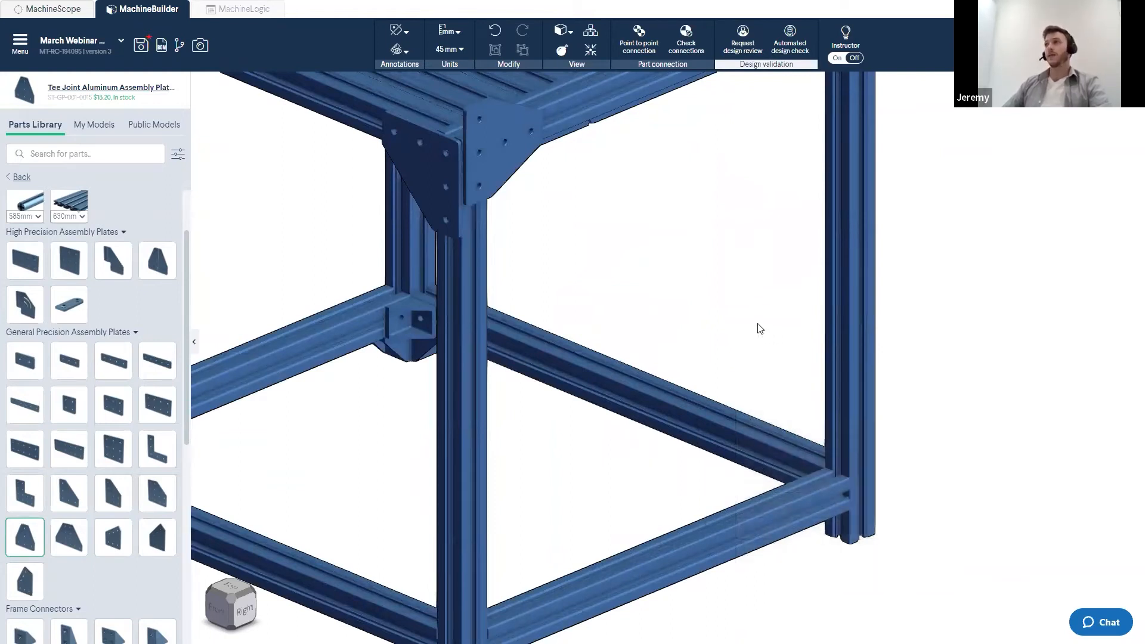
- Run the automated design check and open the first missing plate or connector warning
{"action": "left_click", "coordinate": [795, 49]}
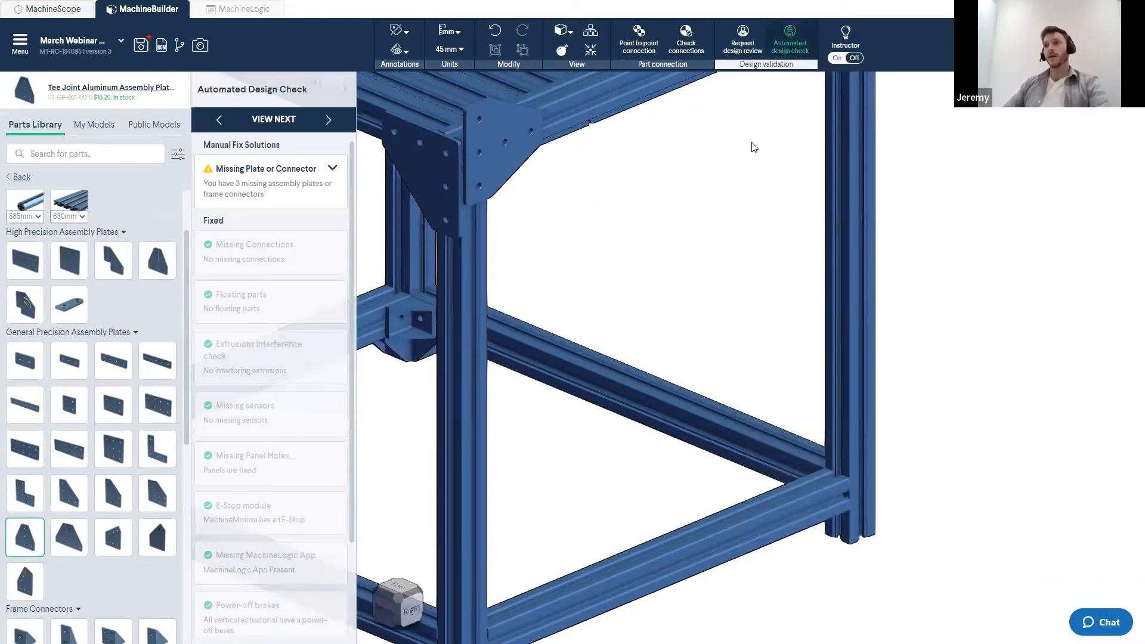
{"action": "scroll", "coordinate": [740, 197], "scroll_direction": "down", "scroll_amount": 5}
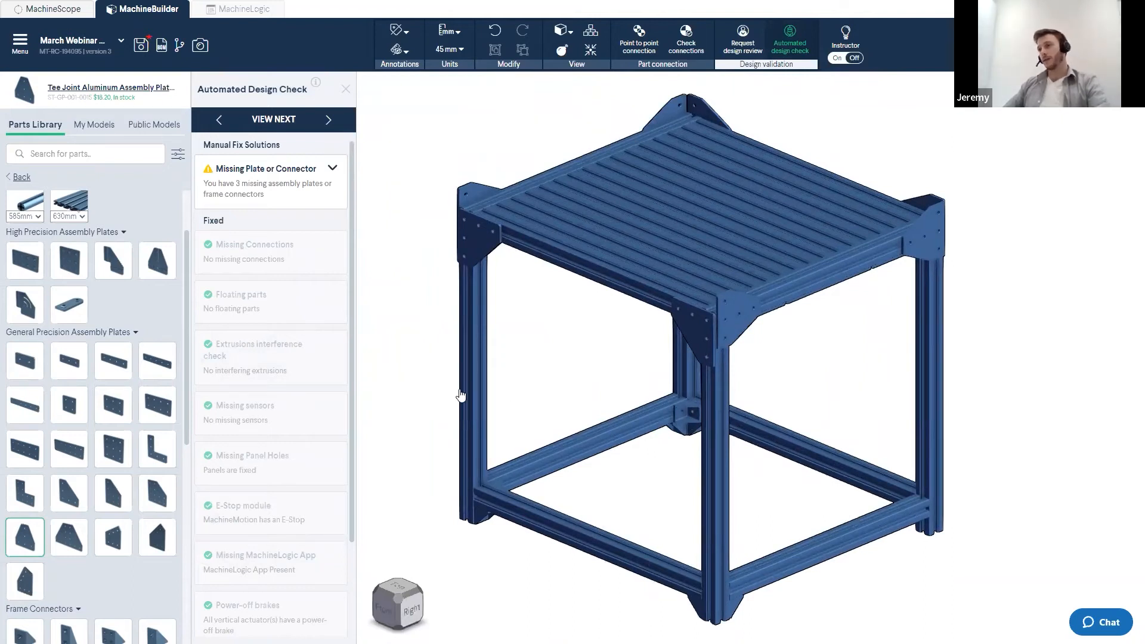
{"action": "scroll", "coordinate": [337, 387], "scroll_direction": "down", "scroll_amount": 1}
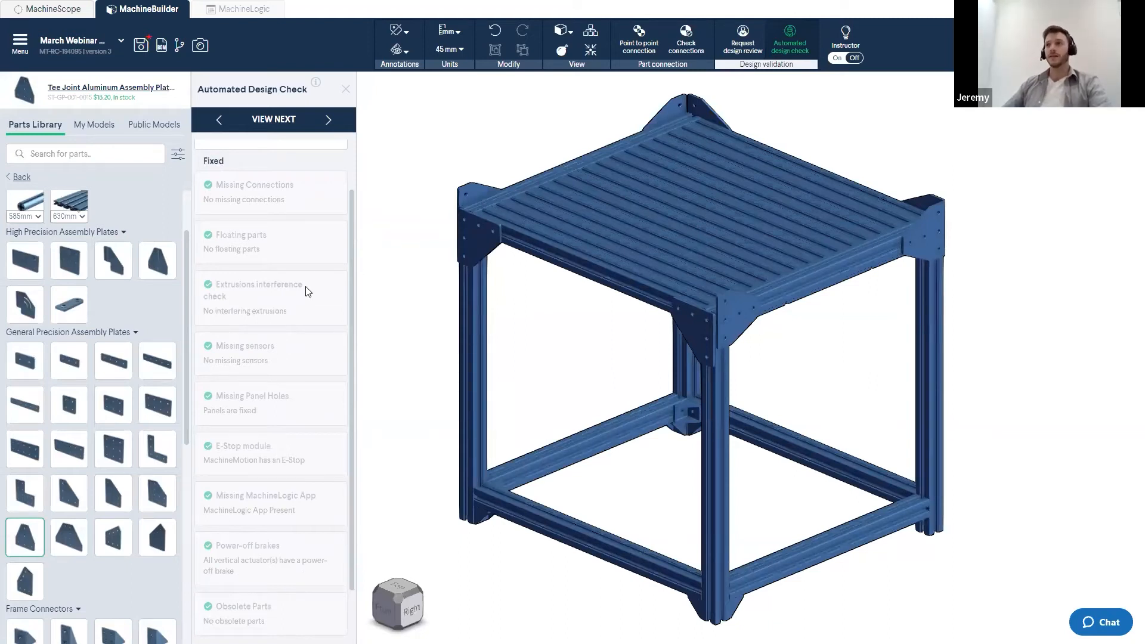
{"action": "scroll", "coordinate": [308, 292], "scroll_direction": "up", "scroll_amount": 1}
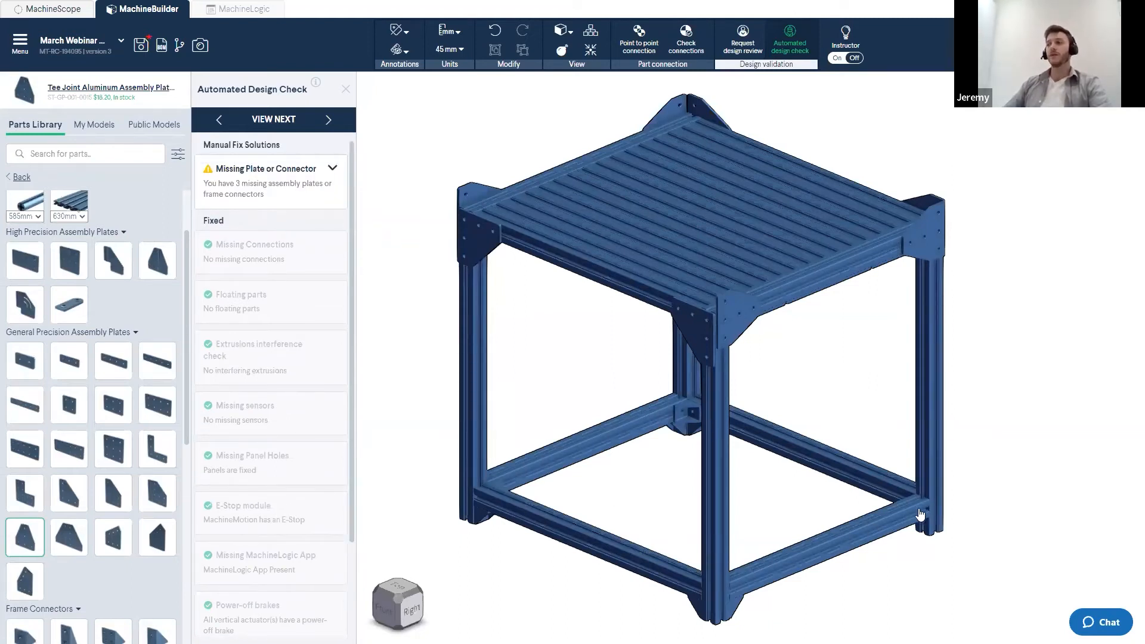
{"action": "left_click", "coordinate": [251, 185]}
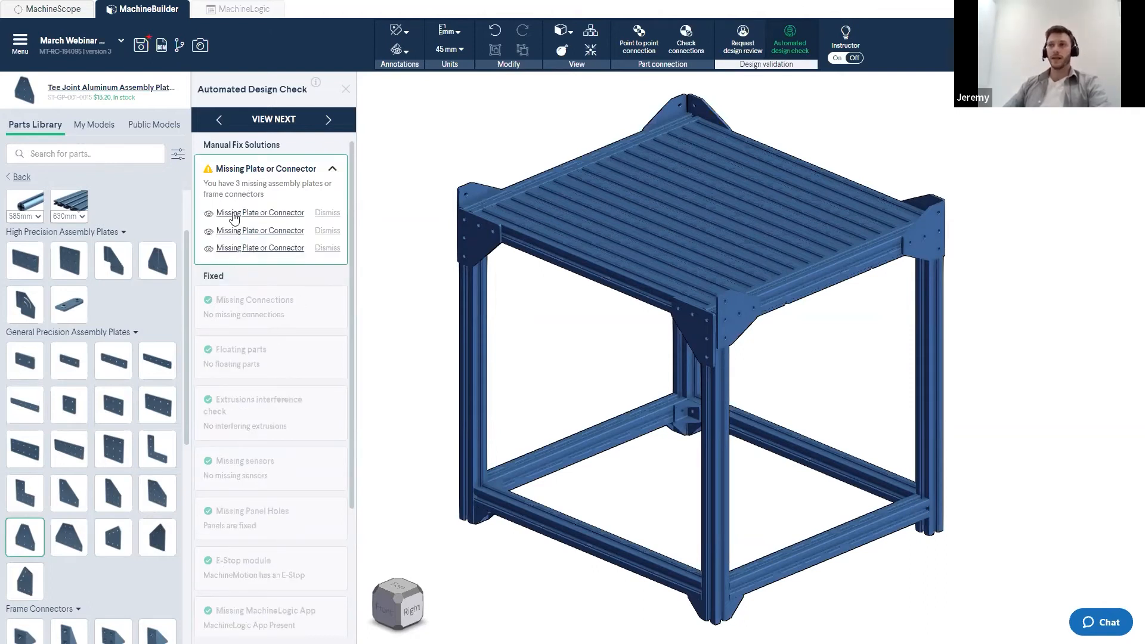
{"action": "left_click", "coordinate": [229, 213]}
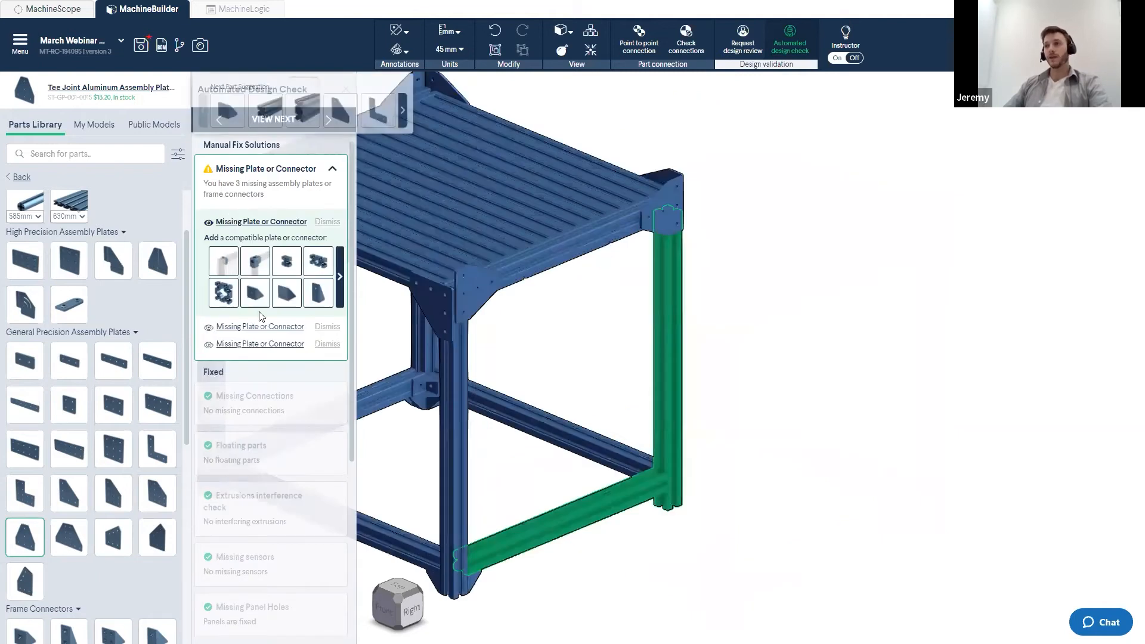
- Add a suggested compatible bracket at the flagged bottom joint to fix the first missing connector
{"action": "scroll", "coordinate": [645, 486], "scroll_direction": "up", "scroll_amount": 5}
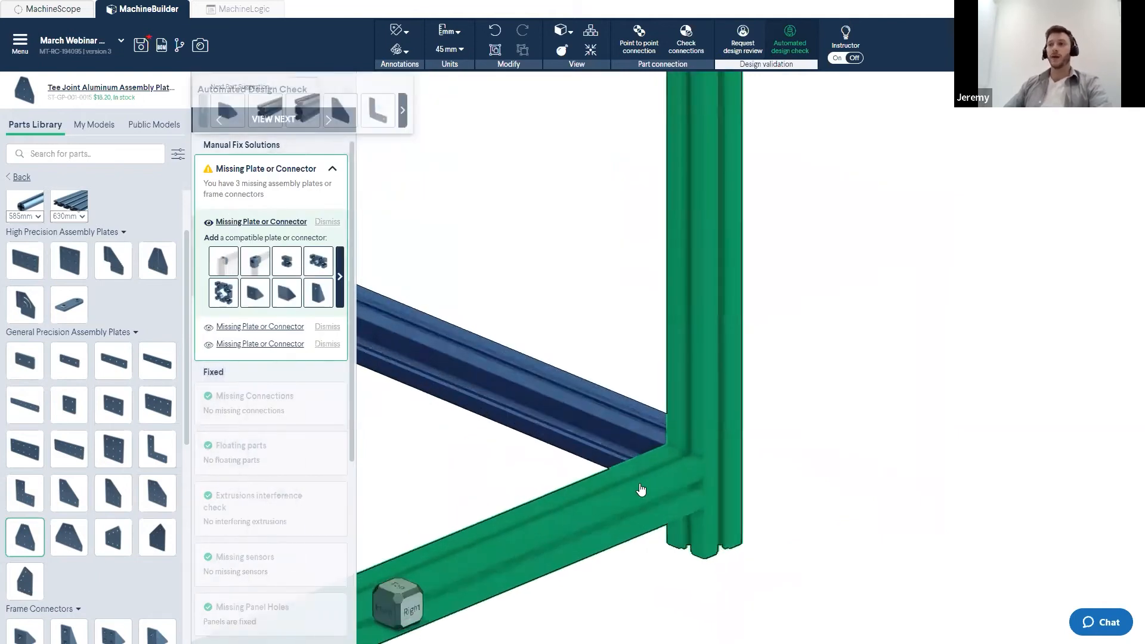
{"action": "left_click", "coordinate": [341, 278]}
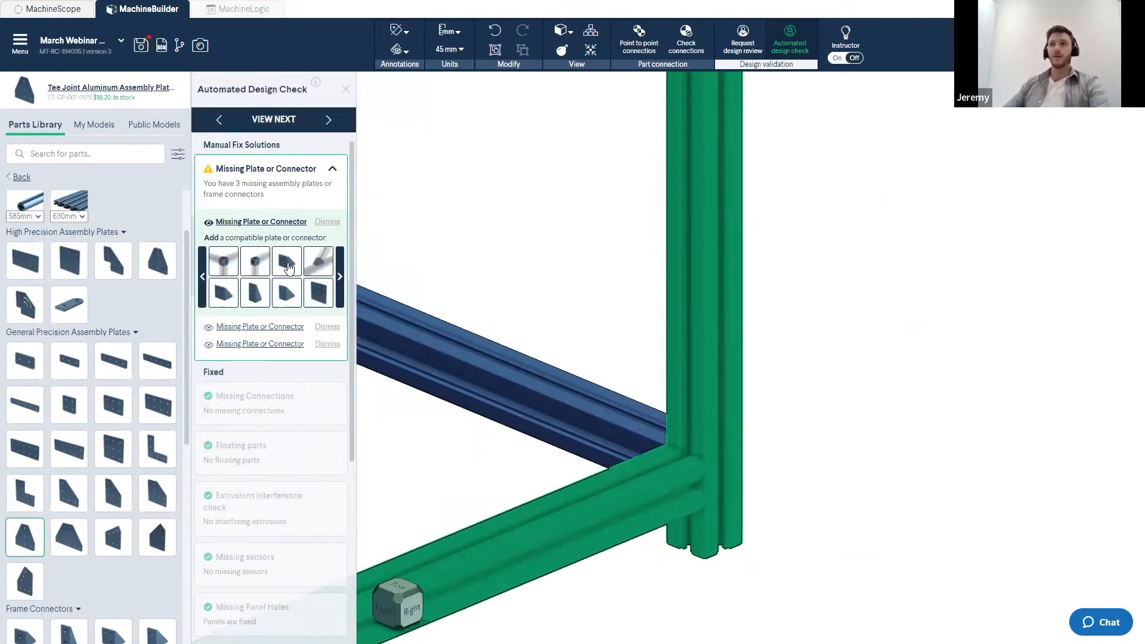
{"action": "left_click", "coordinate": [288, 268]}
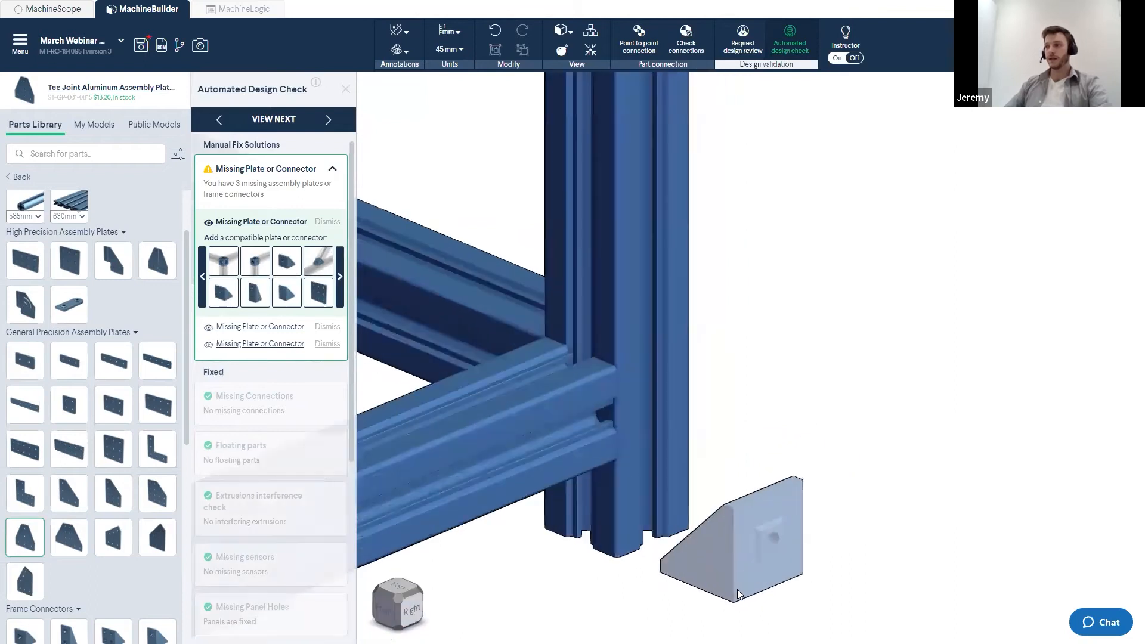
{"action": "left_click", "coordinate": [596, 503]}
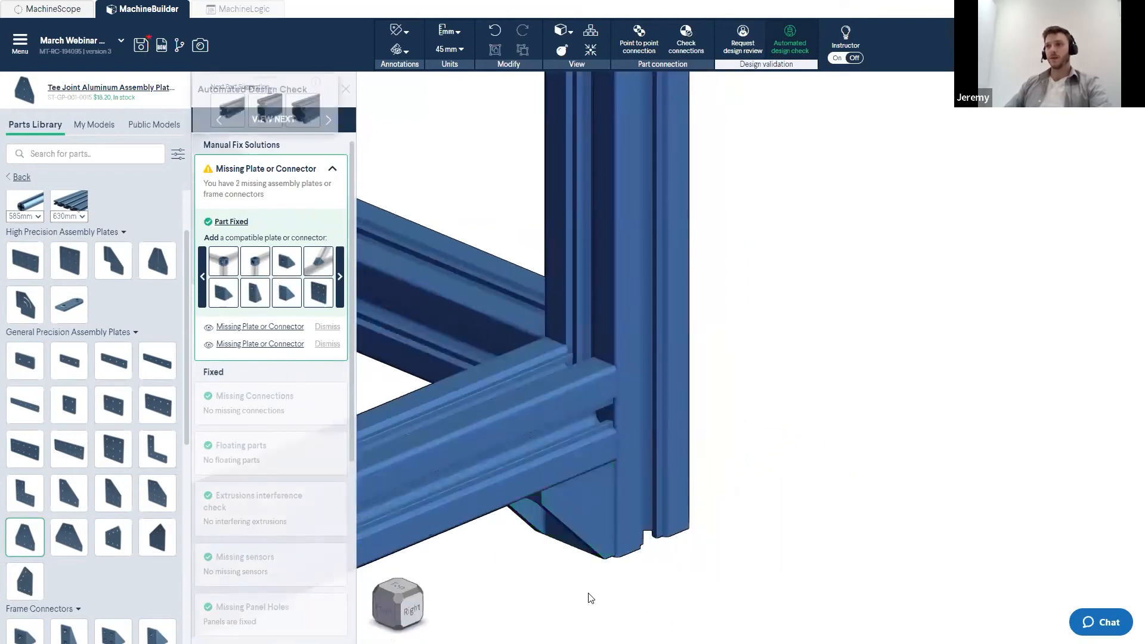
- Place the same bracket at the two remaining flagged spots of the bottom corner joint
{"action": "scroll", "coordinate": [710, 328], "scroll_direction": "down", "scroll_amount": 4}
{"action": "left_click_drag", "start_coordinate": [778, 337], "coordinate": [818, 284]}
{"action": "left_click", "coordinate": [803, 426]}
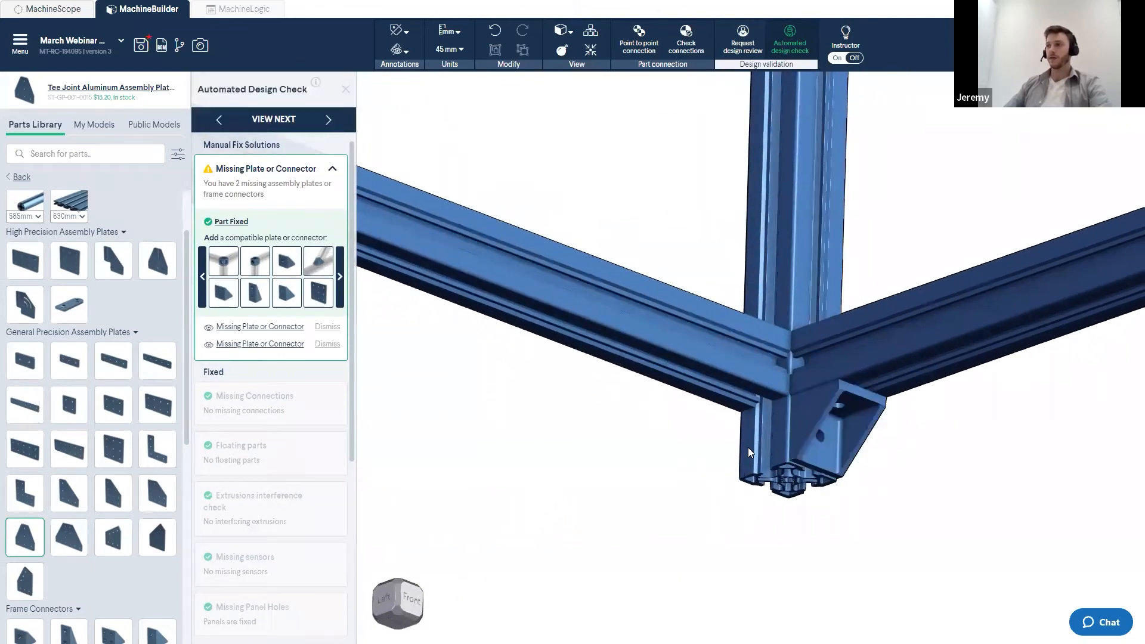
{"action": "left_click", "coordinate": [758, 439]}
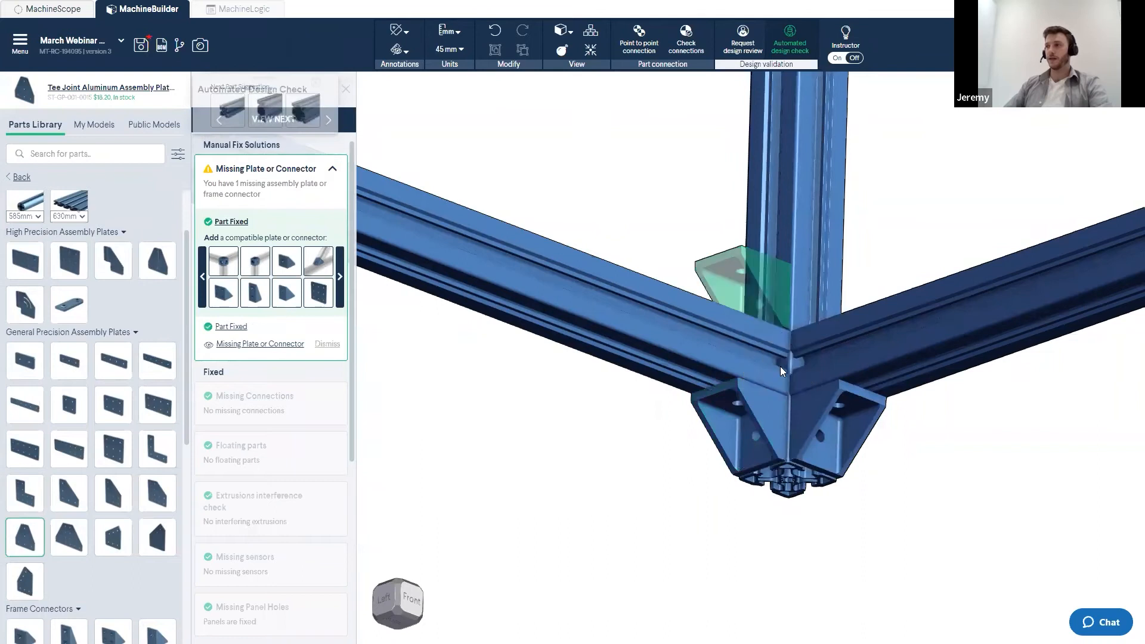
{"action": "left_click", "coordinate": [814, 353]}
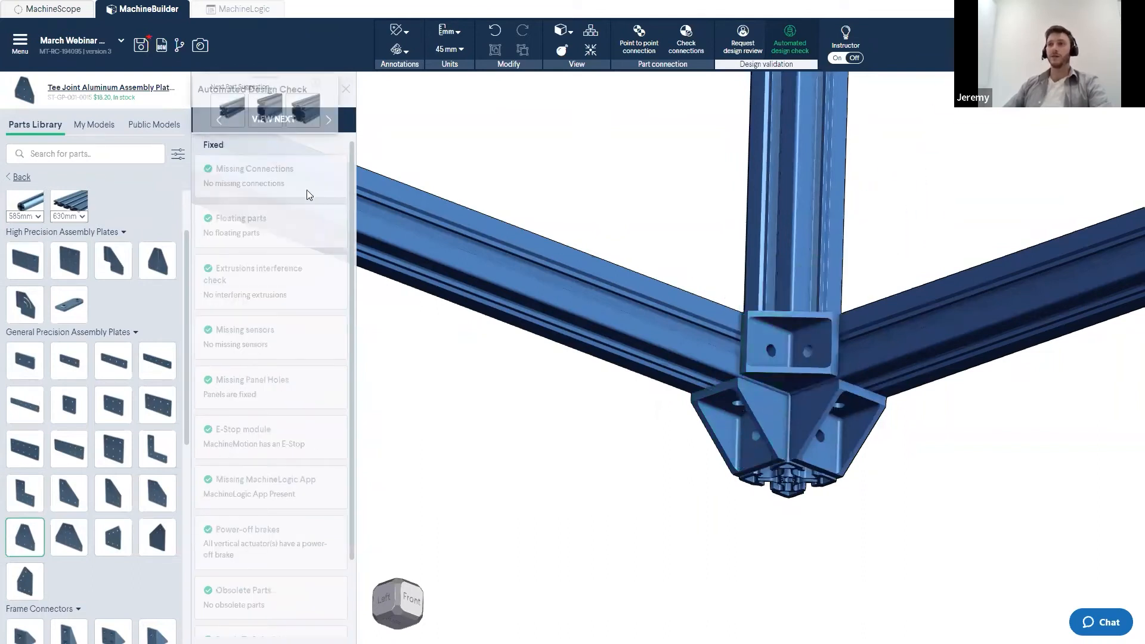
- Close the design check and place an M8 x 40mm Leveling Foot from the frame accessories under a bottom corner of the frame
{"action": "left_click", "coordinate": [346, 90]}
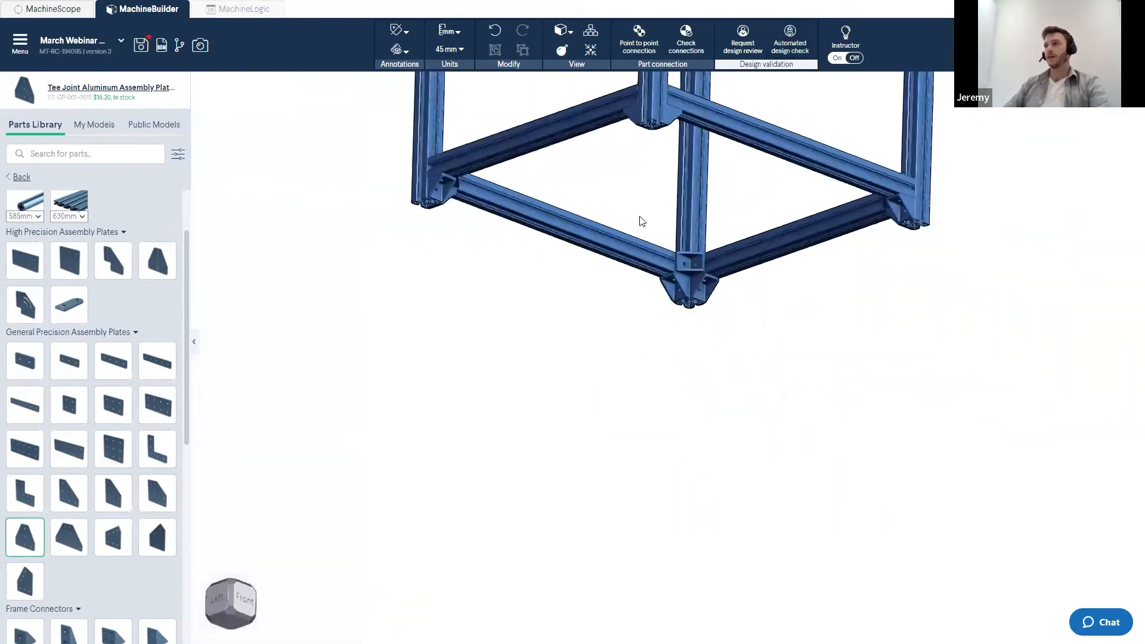
{"action": "right_click_drag", "start_coordinate": [697, 422], "coordinate": [708, 402]}
{"action": "right_click_drag", "start_coordinate": [699, 440], "coordinate": [625, 404]}
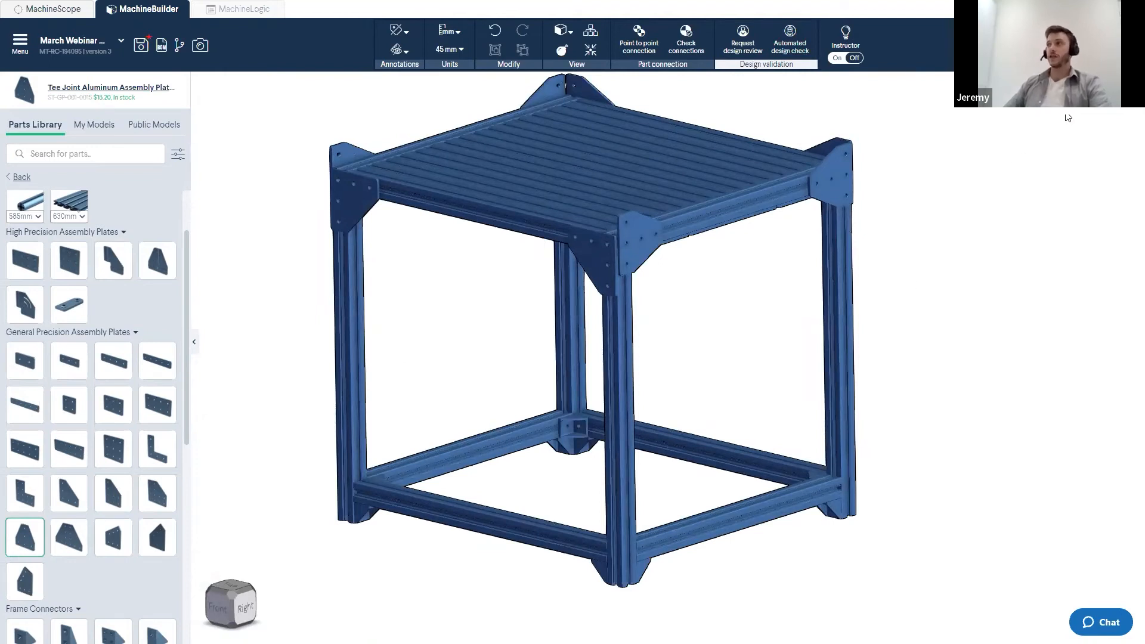
{"action": "left_click", "coordinate": [69, 203]}
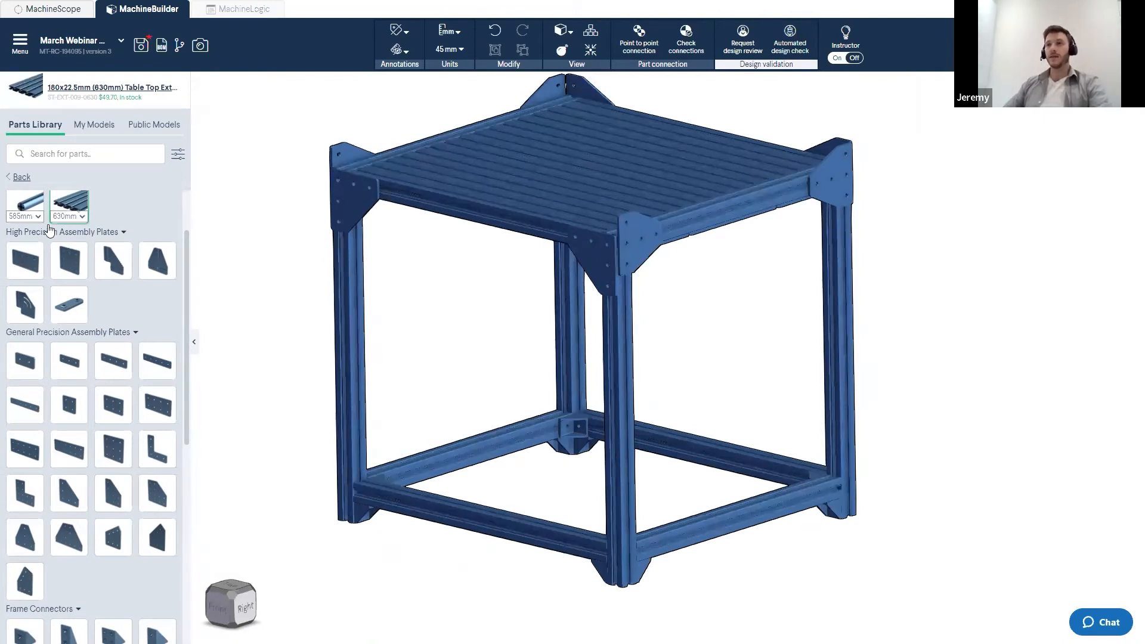
{"action": "left_click", "coordinate": [26, 130]}
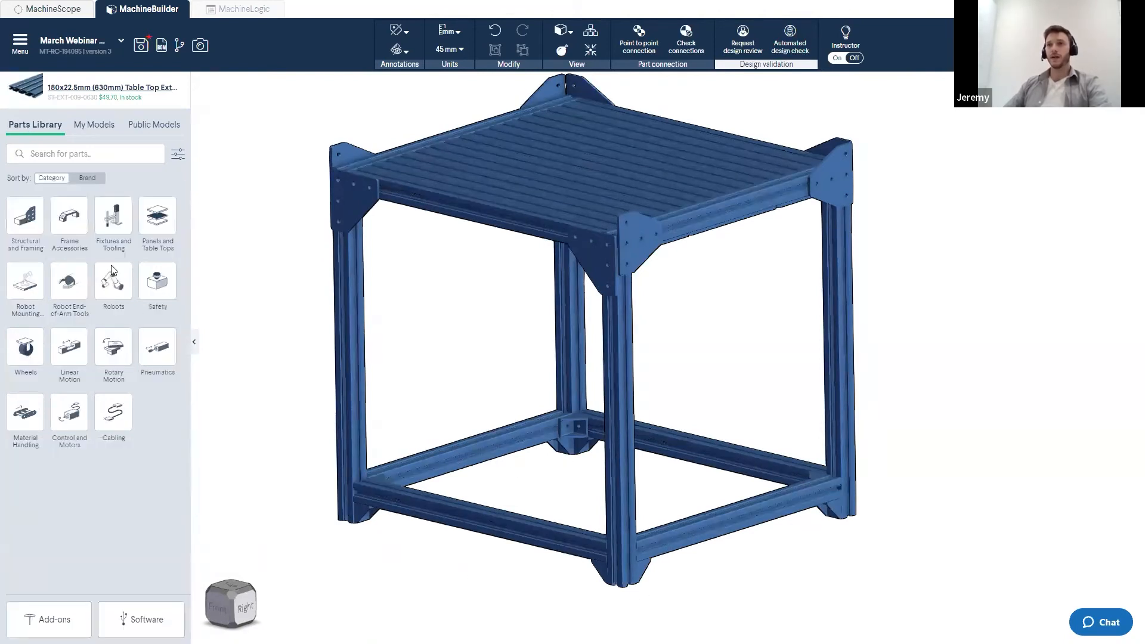
{"action": "left_click", "coordinate": [77, 223]}
{"action": "left_click", "coordinate": [113, 339]}
{"action": "scroll", "coordinate": [104, 346], "scroll_direction": "down", "scroll_amount": 2}
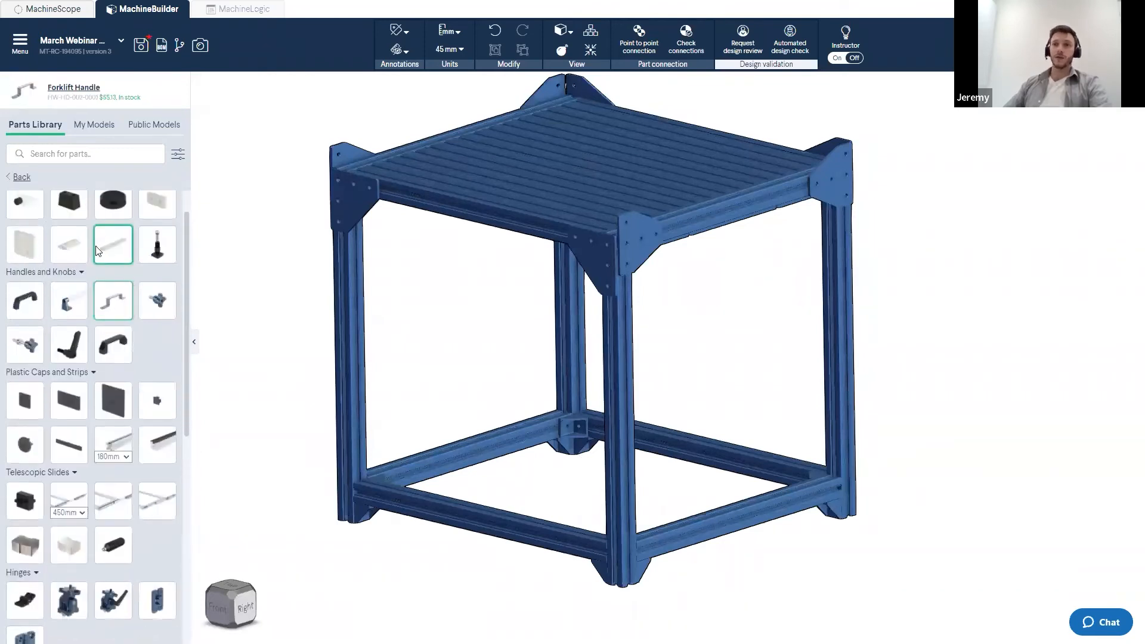
{"action": "left_click", "coordinate": [112, 351]}
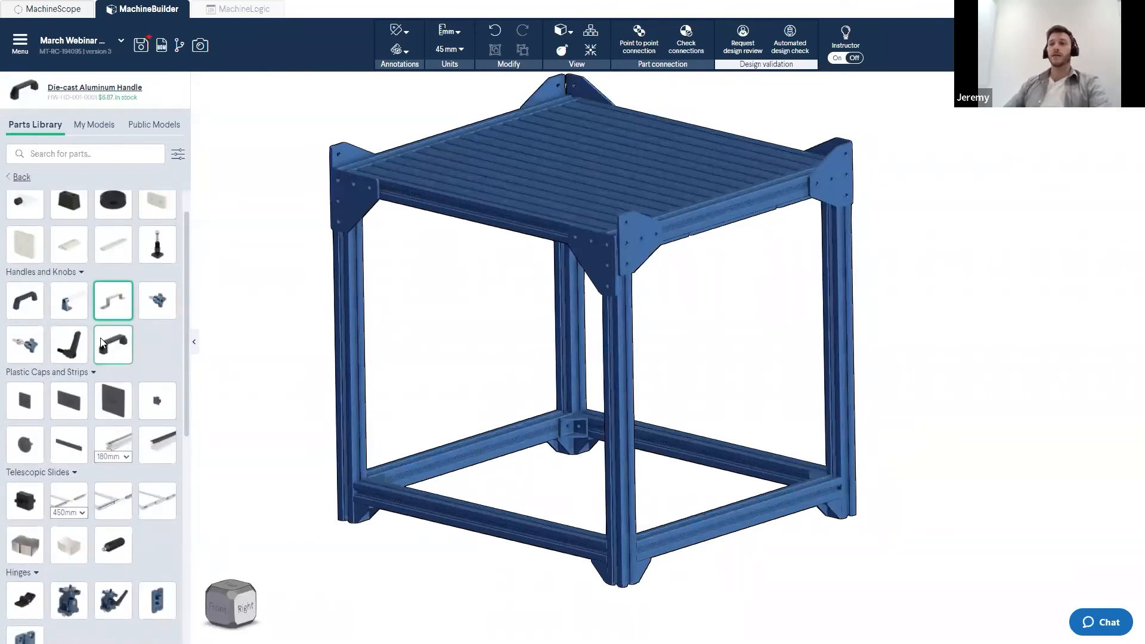
{"action": "left_click", "coordinate": [24, 301]}
{"action": "left_click", "coordinate": [69, 344]}
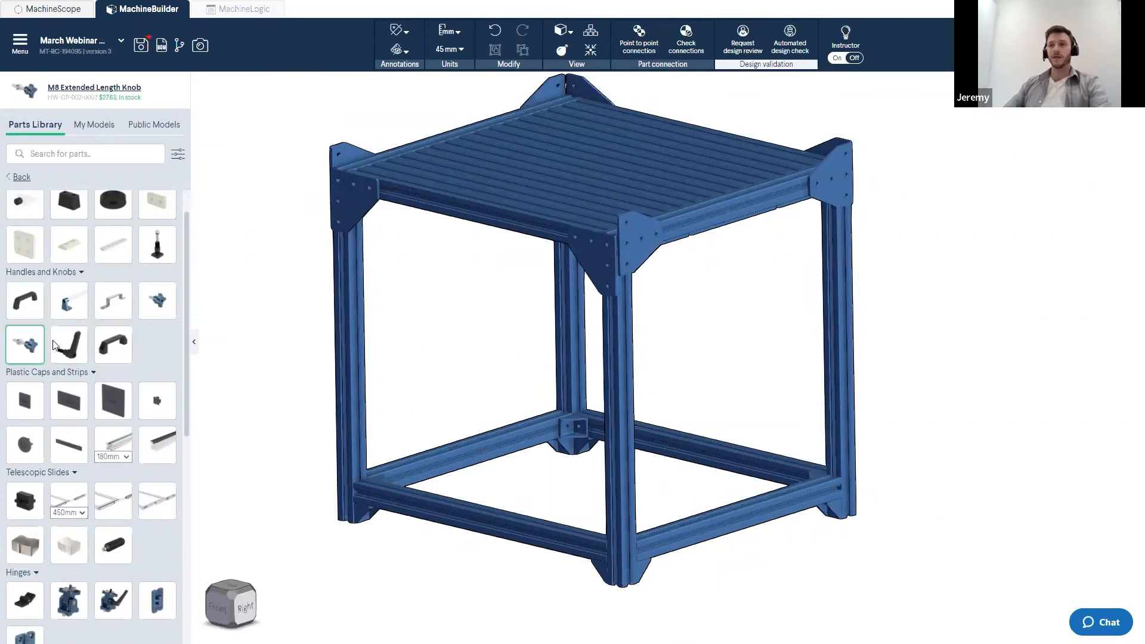
{"action": "scroll", "coordinate": [60, 346], "scroll_direction": "down", "scroll_amount": 3}
{"action": "left_click", "coordinate": [56, 346]}
{"action": "scroll", "coordinate": [58, 369], "scroll_direction": "down", "scroll_amount": 3}
{"action": "left_click", "coordinate": [84, 478]}
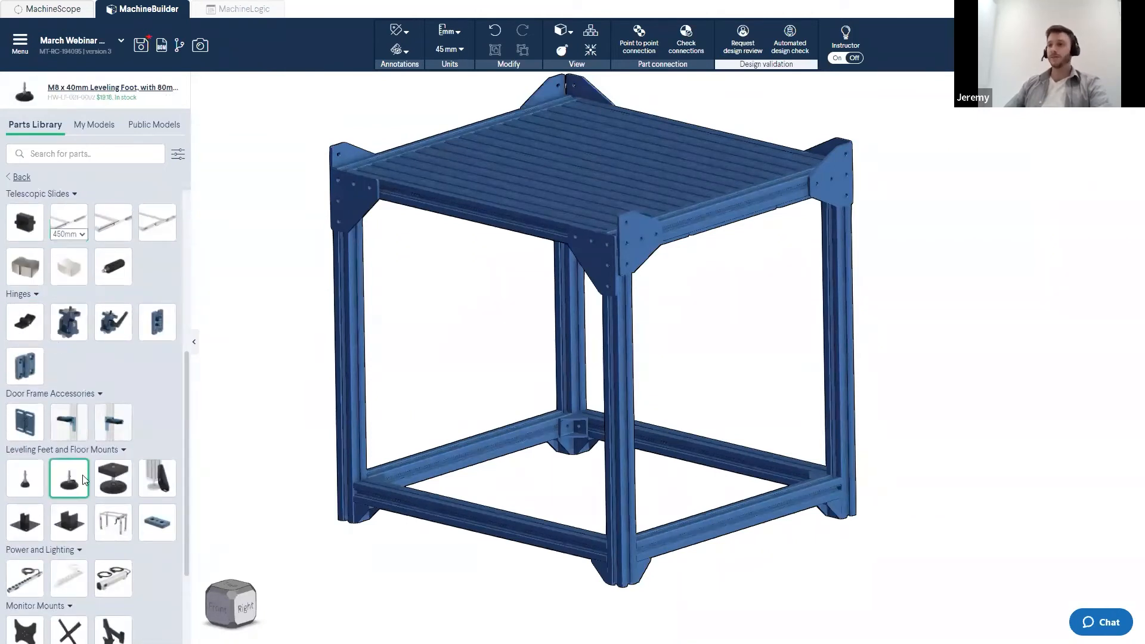
{"action": "left_click_drag", "start_coordinate": [69, 484], "coordinate": [460, 497]}
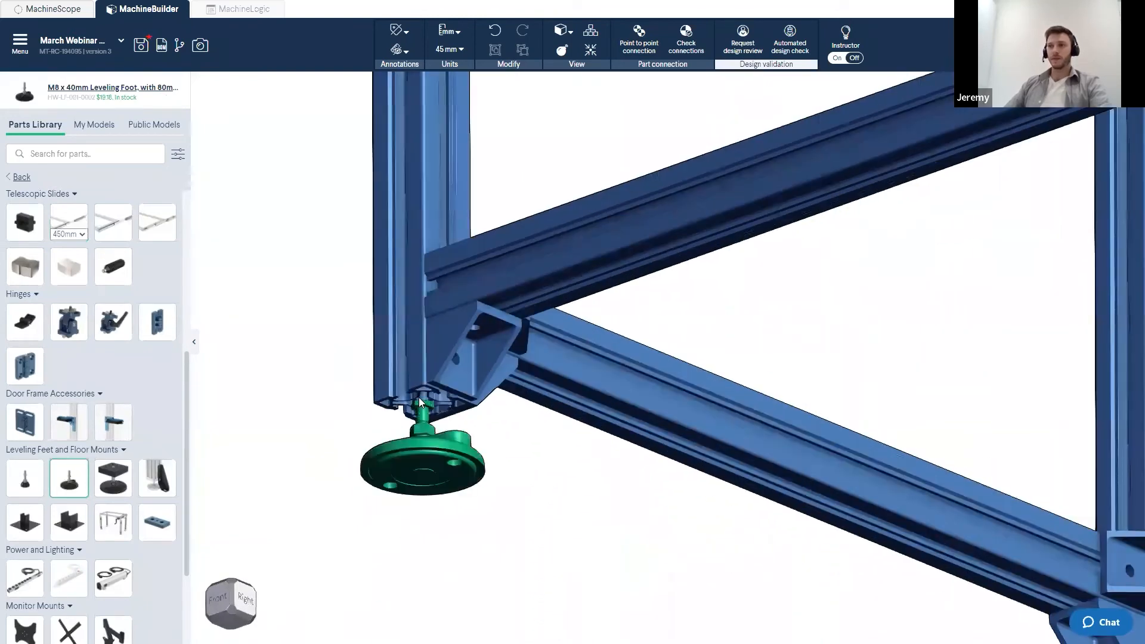
{"action": "left_click", "coordinate": [419, 400]}
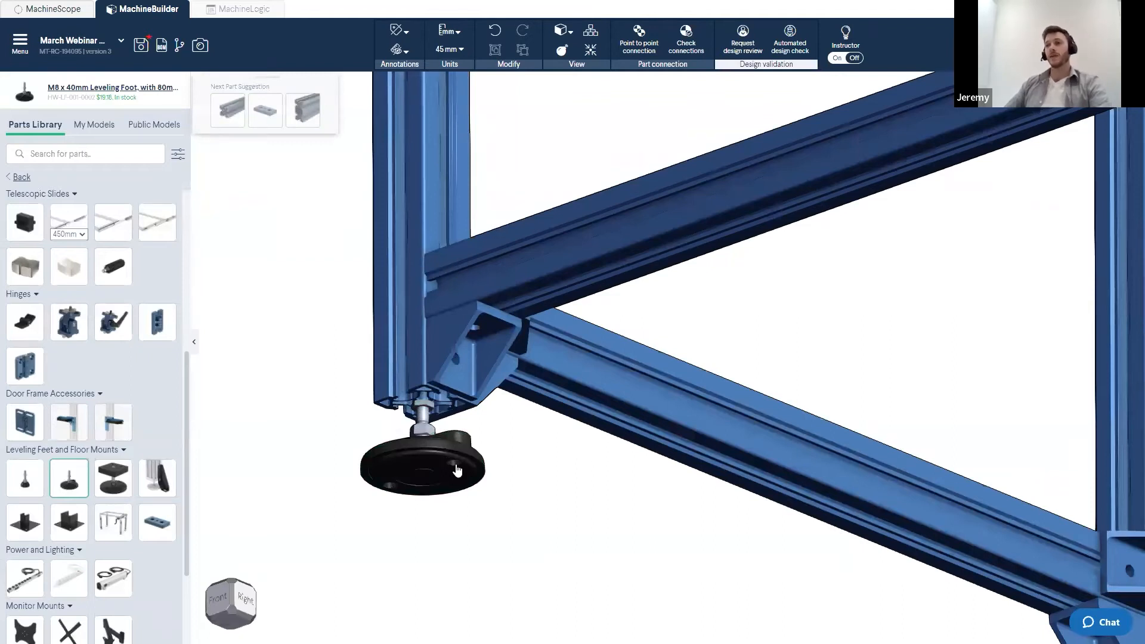
- Try adding another leveling foot on a bottom rail, then place it under the front bottom corner joint instead
{"action": "scroll", "coordinate": [507, 494], "scroll_direction": "down", "scroll_amount": 5}
{"action": "right_click_drag", "start_coordinate": [506, 482], "coordinate": [378, 373]}
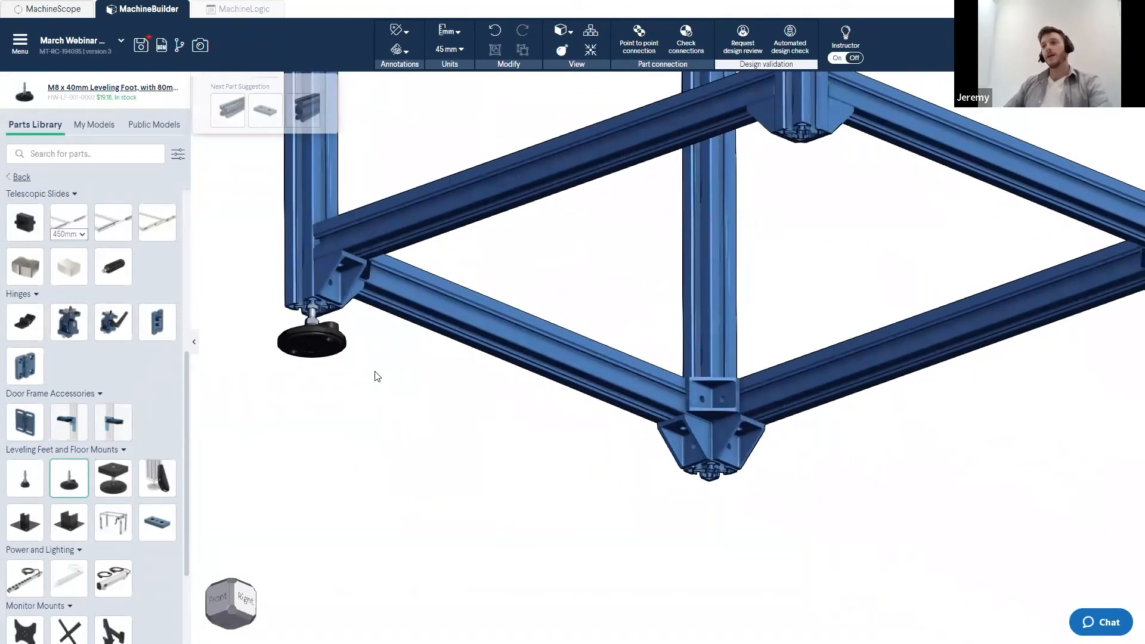
{"action": "key", "text": "space"}
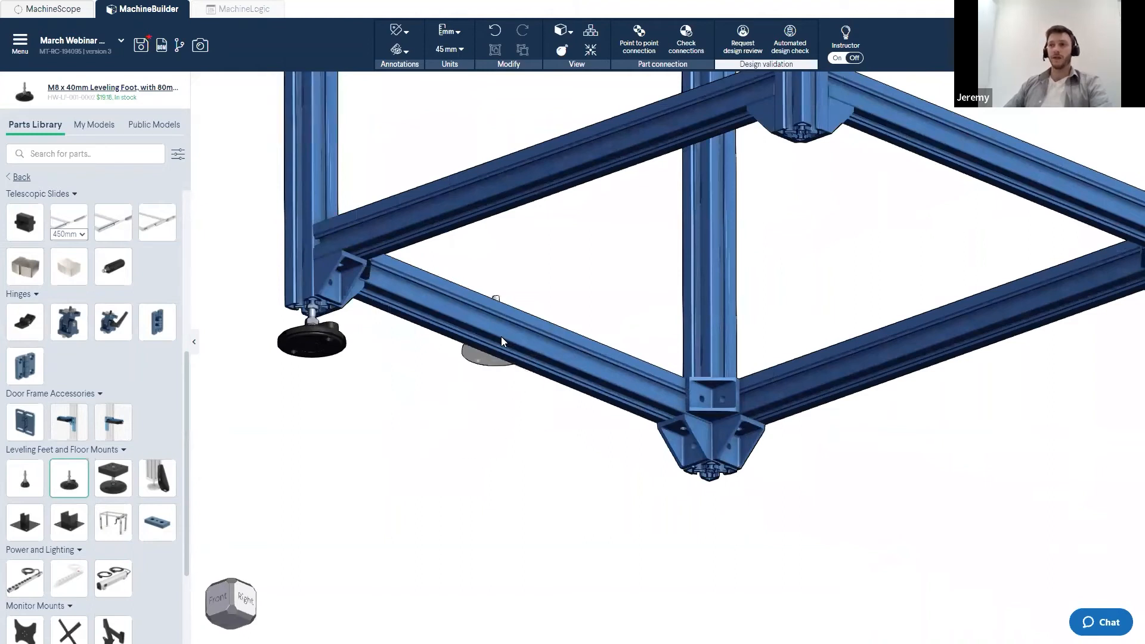
{"action": "left_click", "coordinate": [502, 342]}
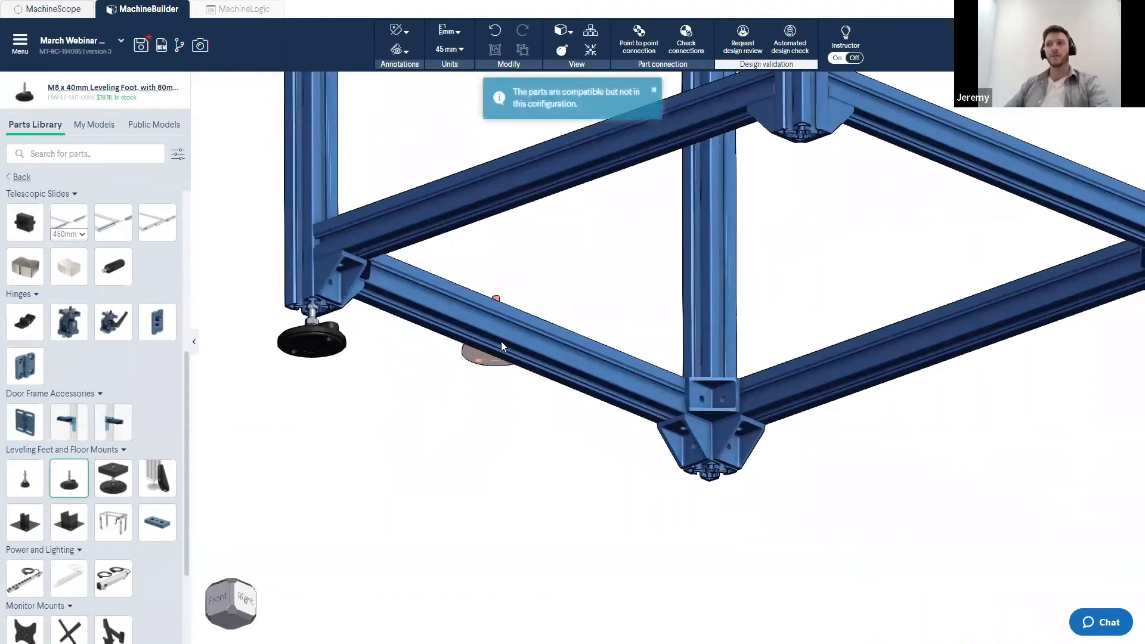
{"action": "scroll", "coordinate": [751, 529], "scroll_direction": "up", "scroll_amount": 2}
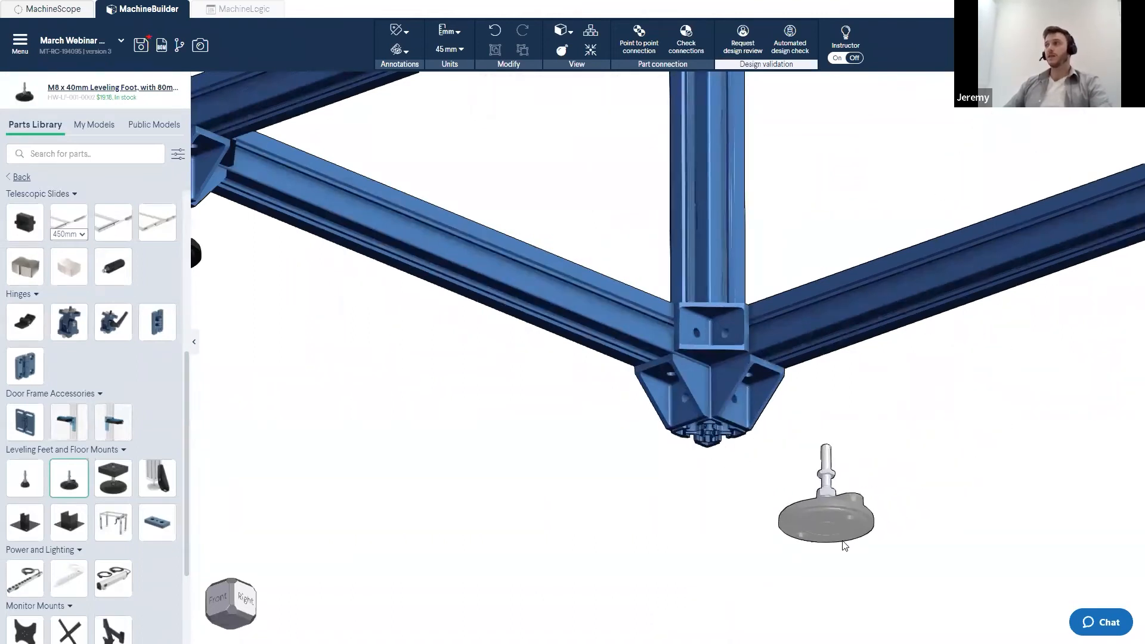
{"action": "left_click", "coordinate": [706, 429]}
{"action": "left_click", "coordinate": [707, 430]}
- Add leveling feet under the two remaining bottom corners of the frame
{"action": "scroll", "coordinate": [884, 542], "scroll_direction": "down", "scroll_amount": 3}
{"action": "right_click_drag", "start_coordinate": [886, 542], "coordinate": [640, 490]}
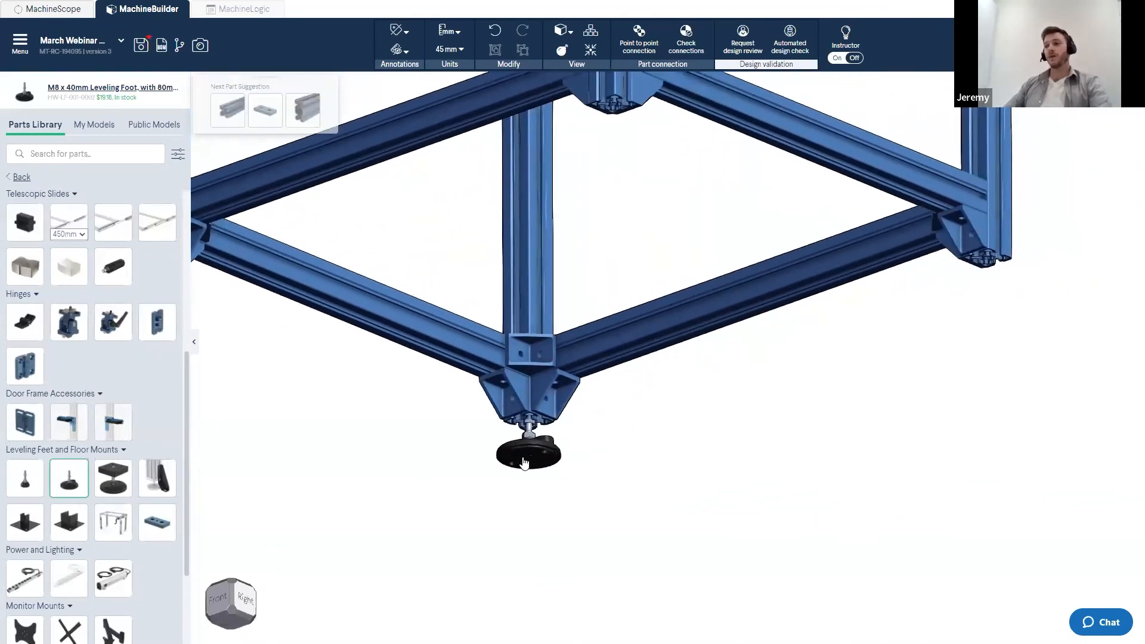
{"action": "left_click", "coordinate": [991, 260]}
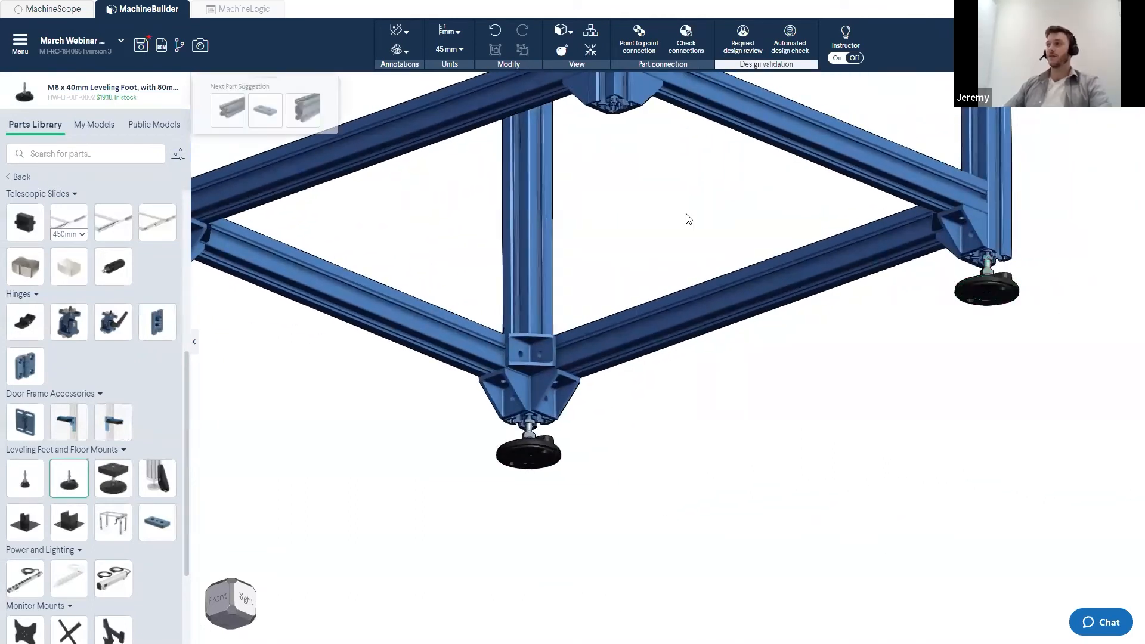
{"action": "right_click_drag", "start_coordinate": [687, 214], "coordinate": [735, 362]}
{"action": "left_click", "coordinate": [664, 246]}
{"action": "scroll", "coordinate": [704, 380], "scroll_direction": "down", "scroll_amount": 3}
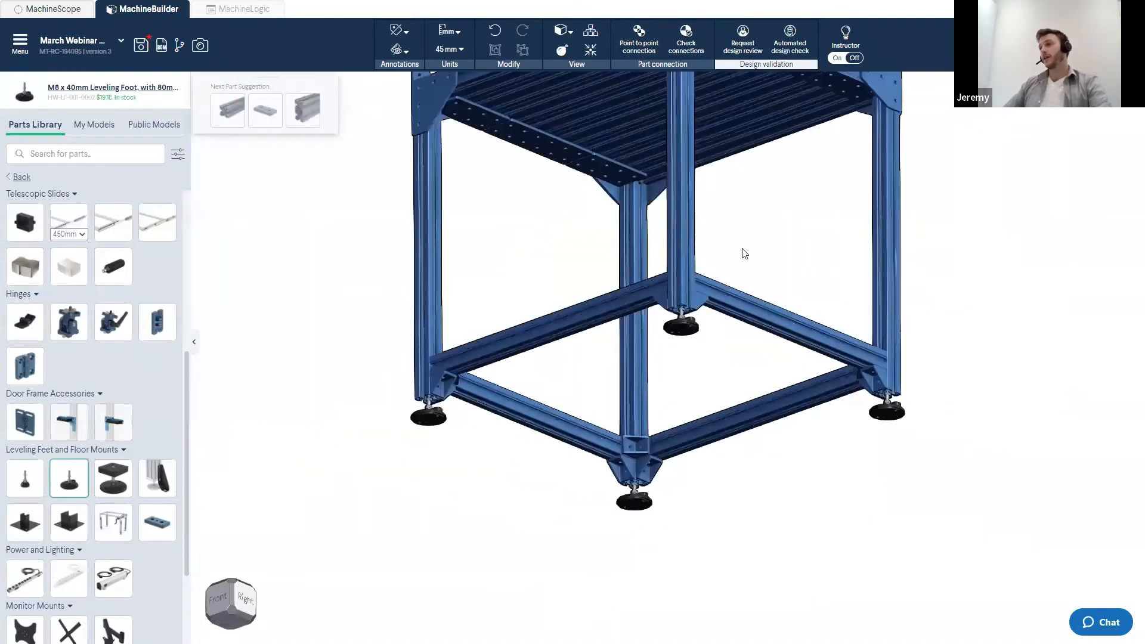
- Inspect the frame with its four leveling feet from several angles
{"action": "left_click_drag", "start_coordinate": [744, 232], "coordinate": [749, 257]}
{"action": "scroll", "coordinate": [749, 256], "scroll_direction": "down", "scroll_amount": 1}
{"action": "right_click_drag", "start_coordinate": [749, 256], "coordinate": [661, 484]}
{"action": "left_click_drag", "start_coordinate": [662, 487], "coordinate": [655, 494]}
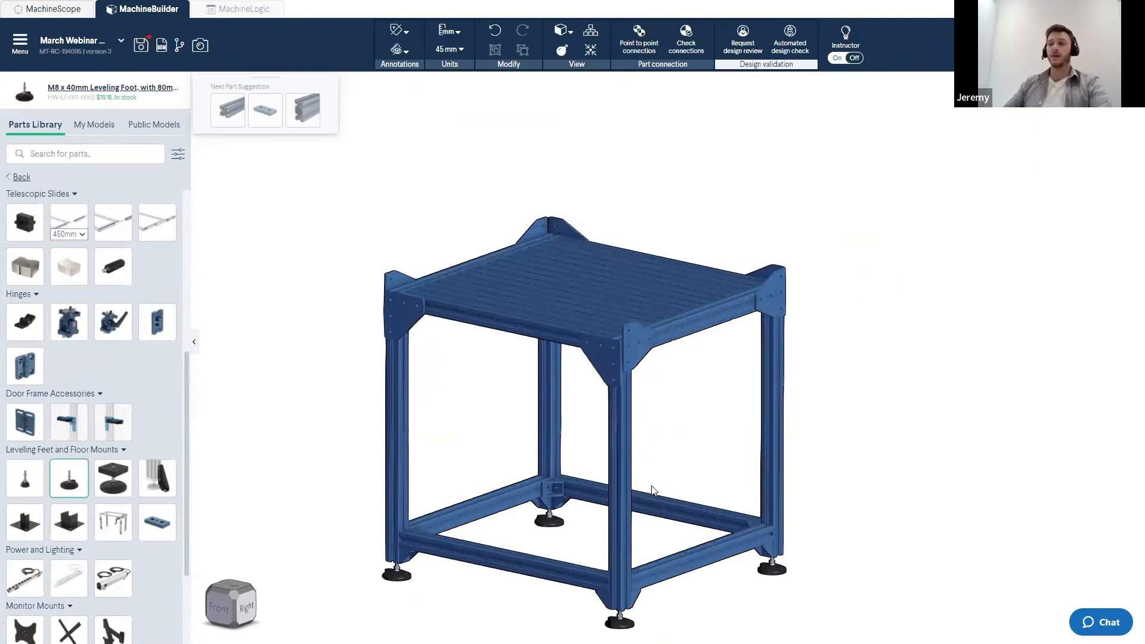
{"action": "scroll", "coordinate": [652, 490], "scroll_direction": "down", "scroll_amount": 2}
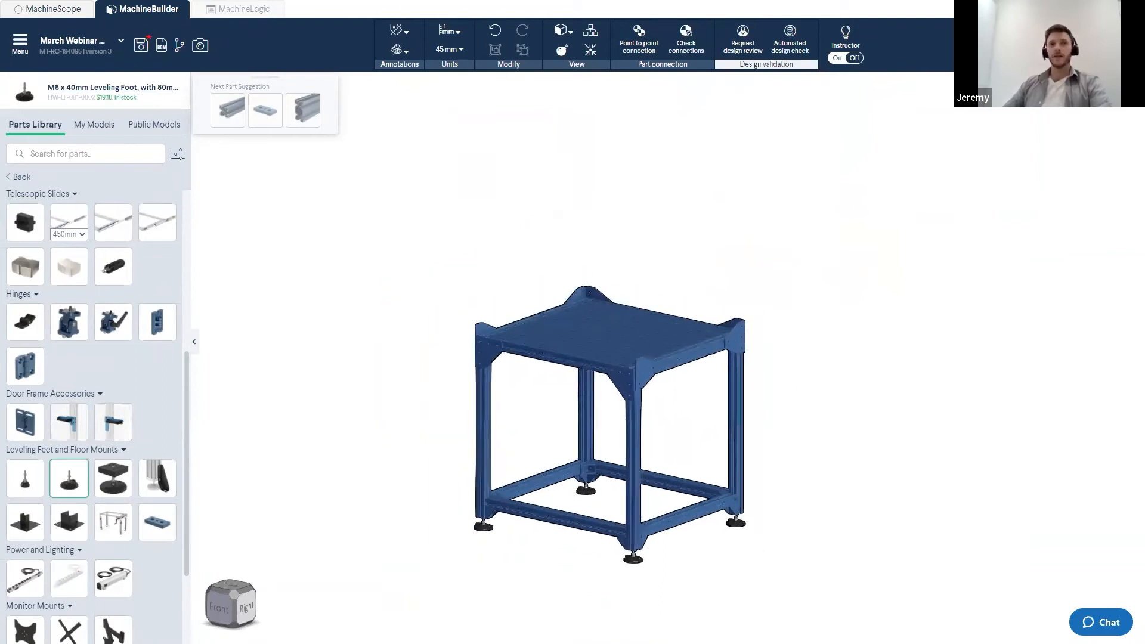
{"action": "left_click_drag", "start_coordinate": [523, 382], "coordinate": [519, 395]}
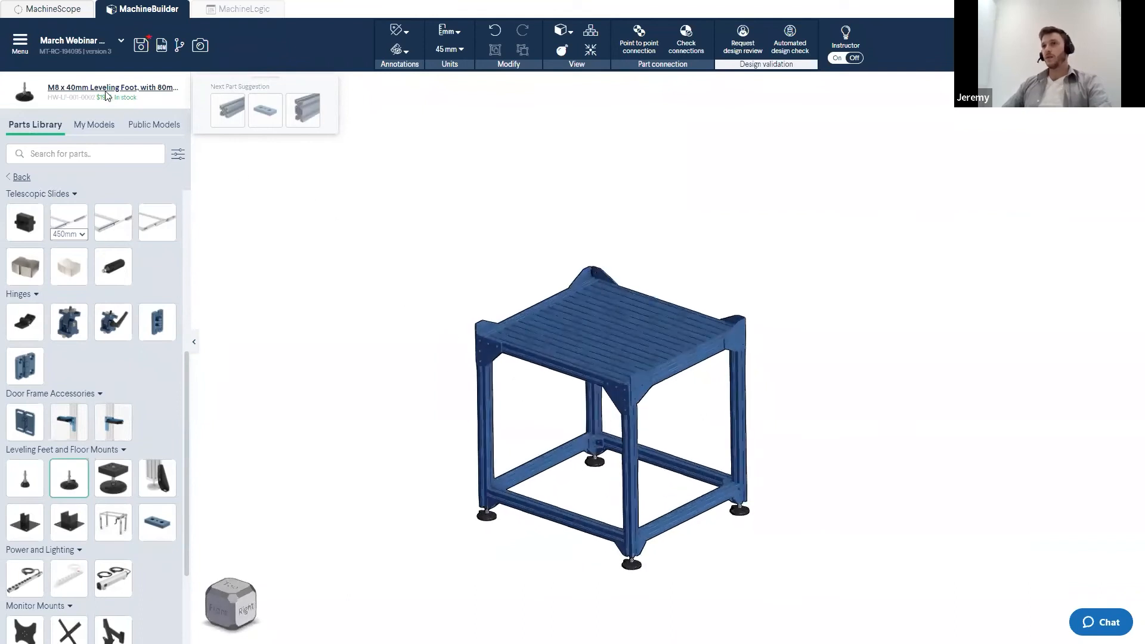
{"action": "left_click", "coordinate": [36, 134]}
{"action": "scroll", "coordinate": [702, 426], "scroll_direction": "up", "scroll_amount": 2}
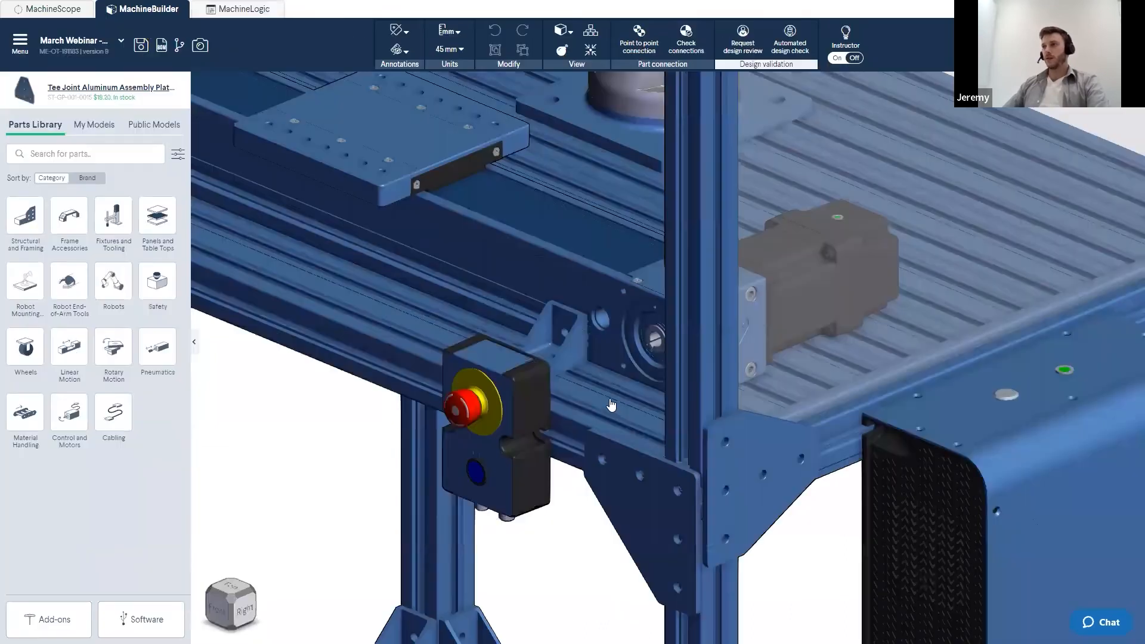
{"action": "scroll", "coordinate": [614, 400], "scroll_direction": "down", "scroll_amount": 3}
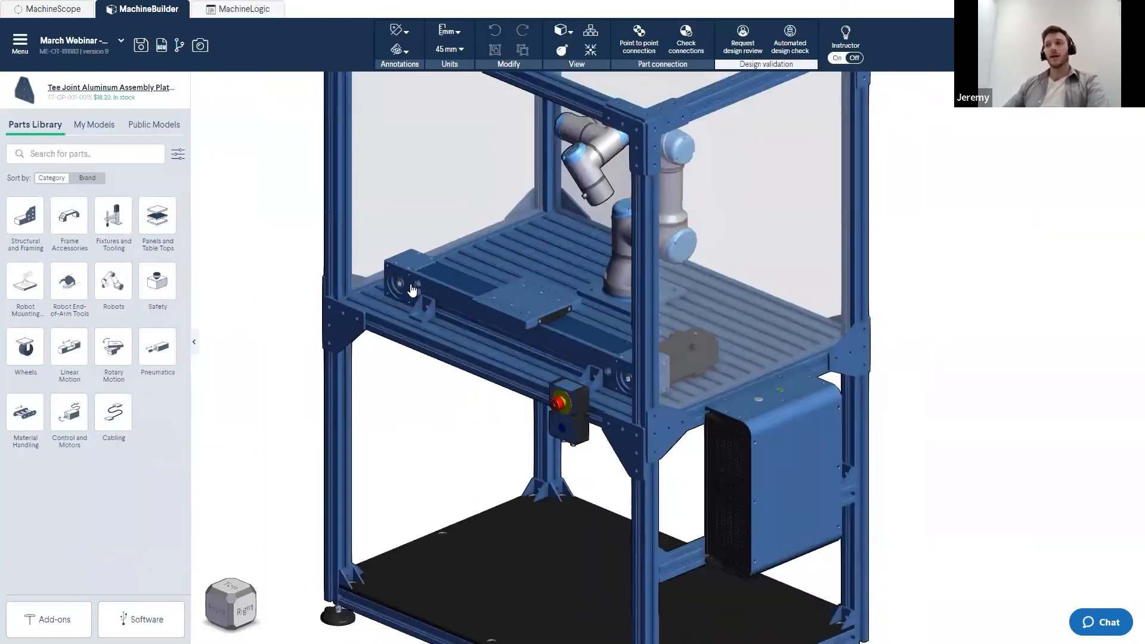
{"action": "scroll", "coordinate": [618, 368], "scroll_direction": "down", "scroll_amount": 2}
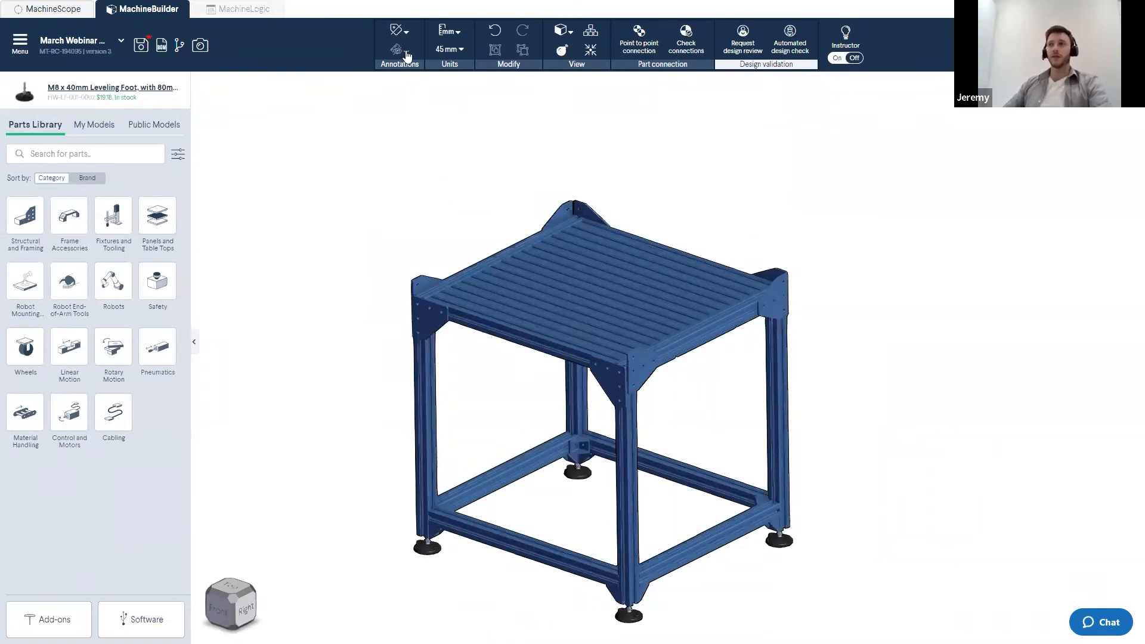
- Measure the face-to-face distance between the two opposite top extrusions of the frame
{"action": "left_click", "coordinate": [398, 52]}
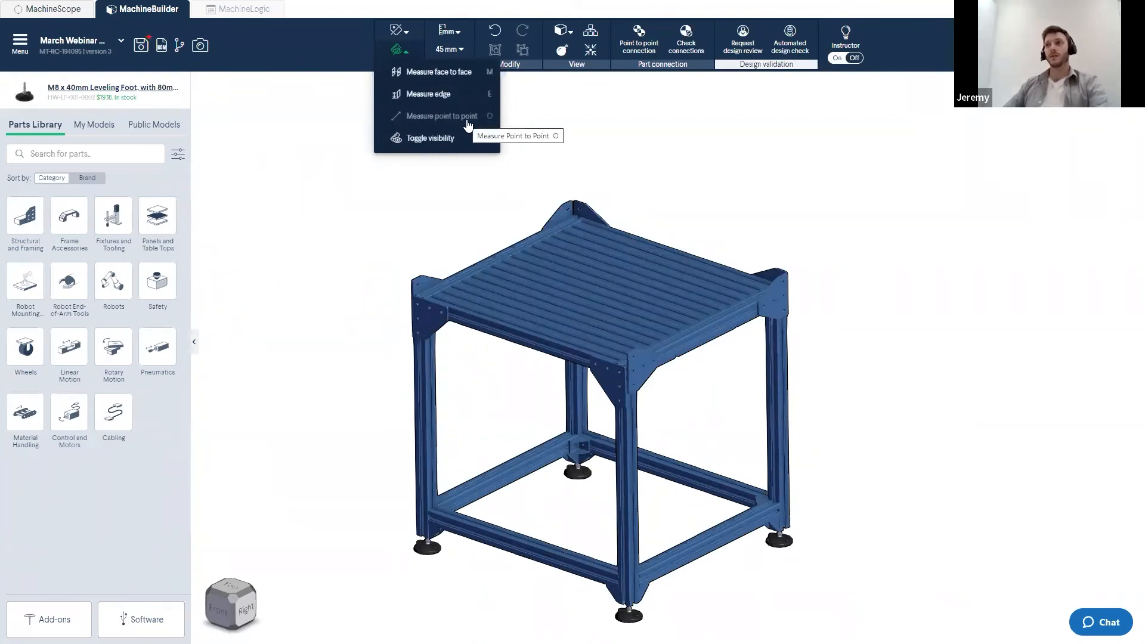
{"action": "left_click", "coordinate": [427, 83]}
{"action": "scroll", "coordinate": [481, 270], "scroll_direction": "up", "scroll_amount": 10}
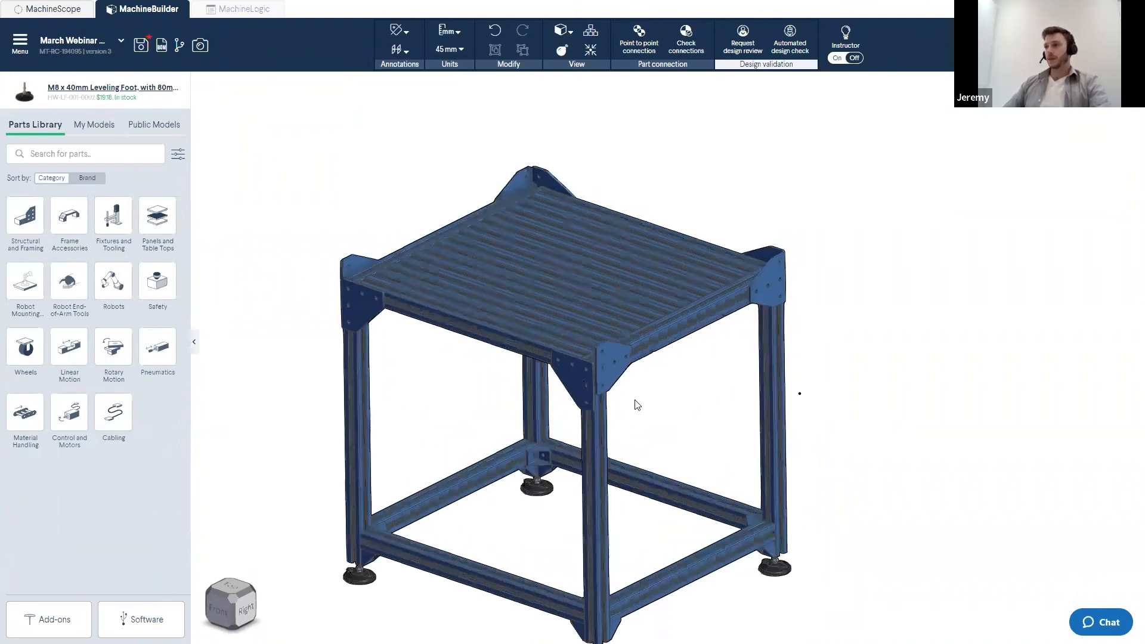
{"action": "left_click", "coordinate": [496, 244]}
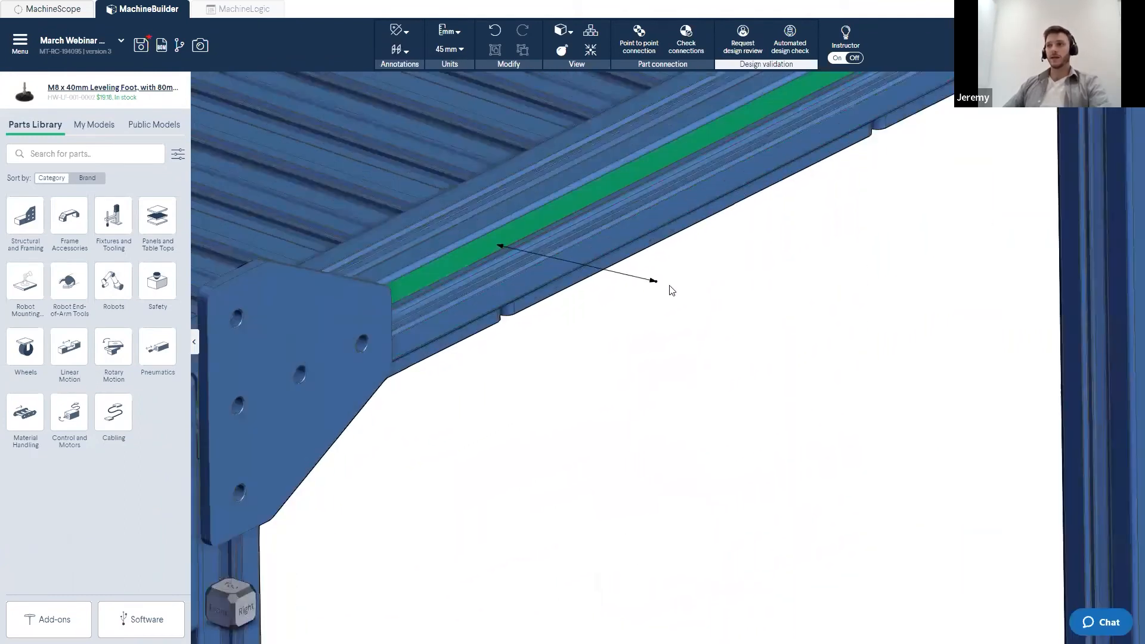
{"action": "scroll", "coordinate": [851, 378], "scroll_direction": "down", "scroll_amount": 5}
{"action": "right_click_drag", "start_coordinate": [494, 254], "coordinate": [589, 253]}
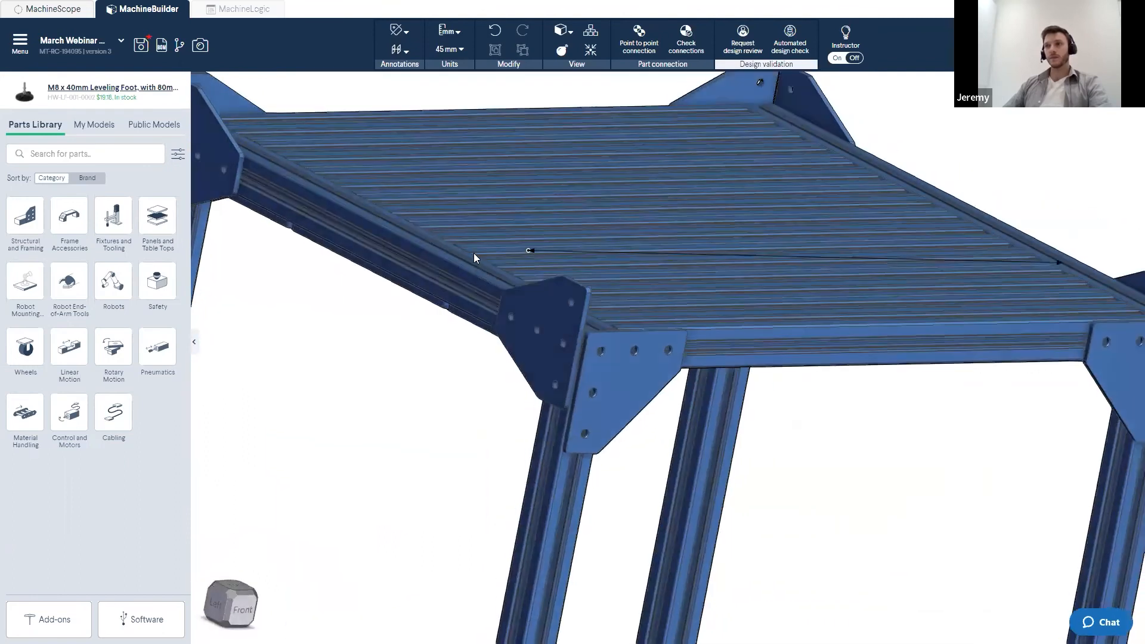
{"action": "left_click", "coordinate": [452, 266]}
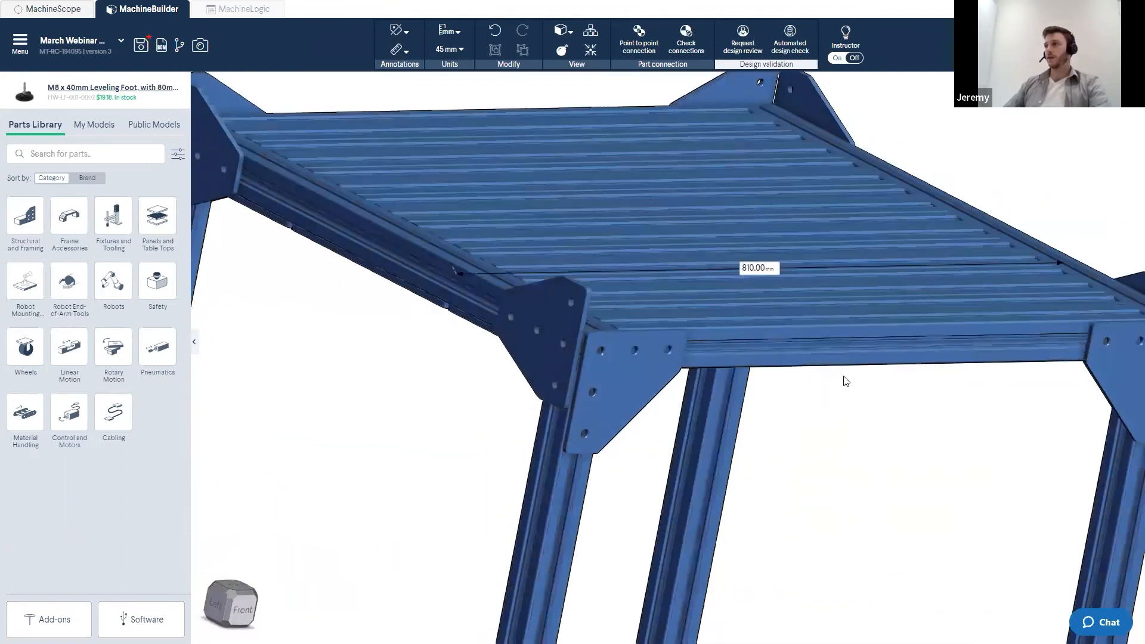
- Inspect the measured frame from several angles and switch to the front view
{"action": "scroll", "coordinate": [844, 382], "scroll_direction": "down", "scroll_amount": 3}
{"action": "scroll", "coordinate": [785, 402], "scroll_direction": "up", "scroll_amount": 2}
{"action": "right_click_drag", "start_coordinate": [785, 402], "coordinate": [788, 408]}
{"action": "middle_click_drag", "start_coordinate": [936, 357], "coordinate": [604, 223]}
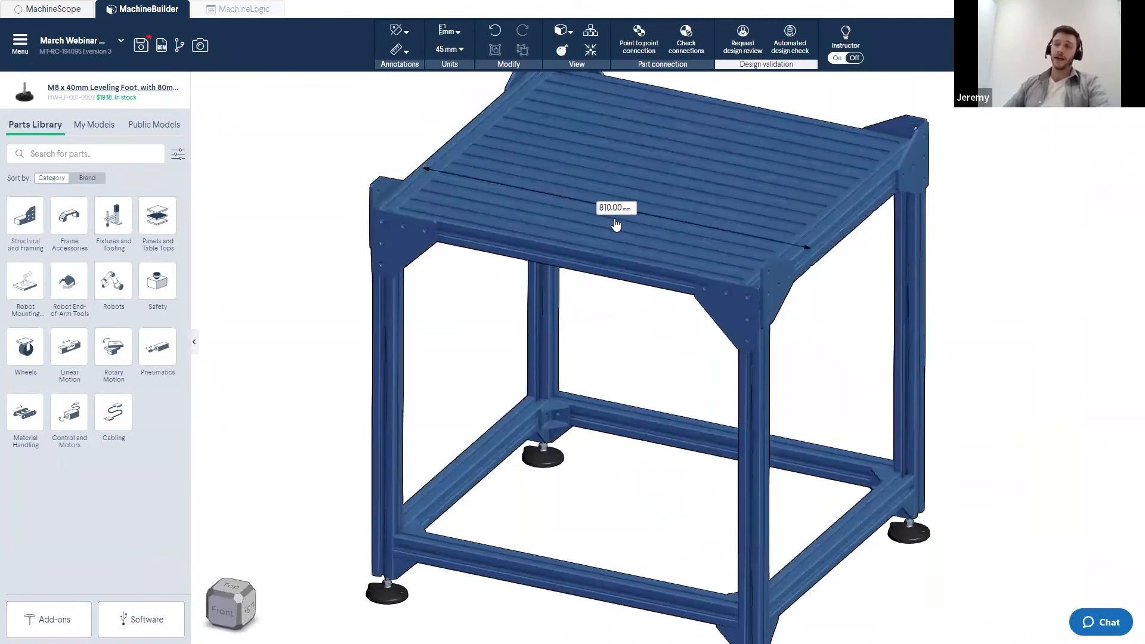
{"action": "scroll", "coordinate": [658, 289], "scroll_direction": "down", "scroll_amount": 3}
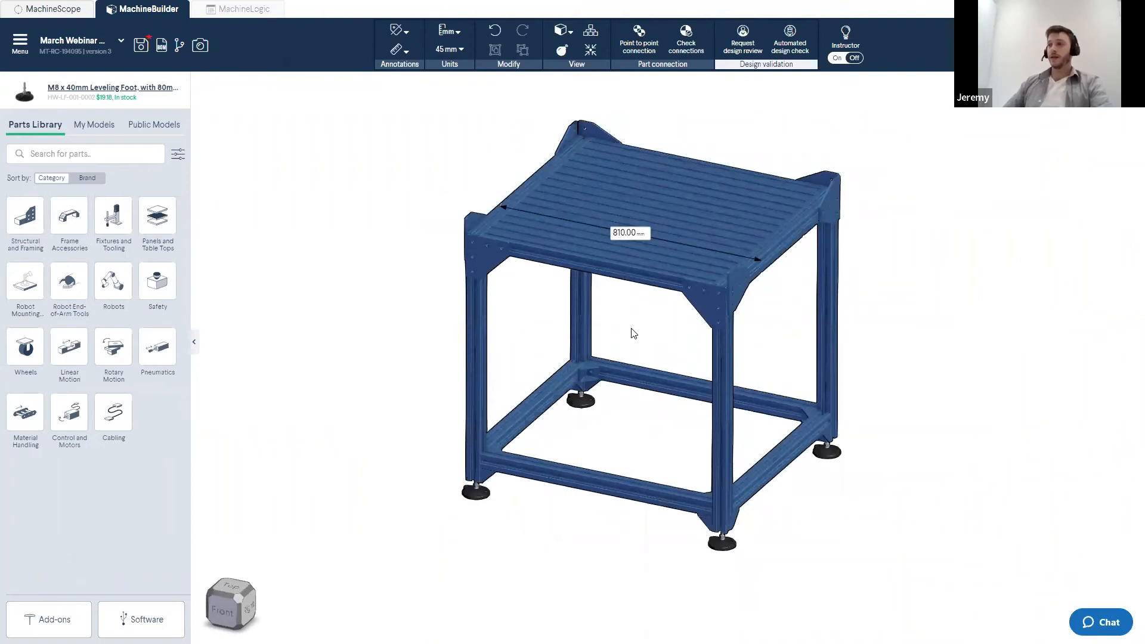
{"action": "right_click_drag", "start_coordinate": [624, 344], "coordinate": [660, 336]}
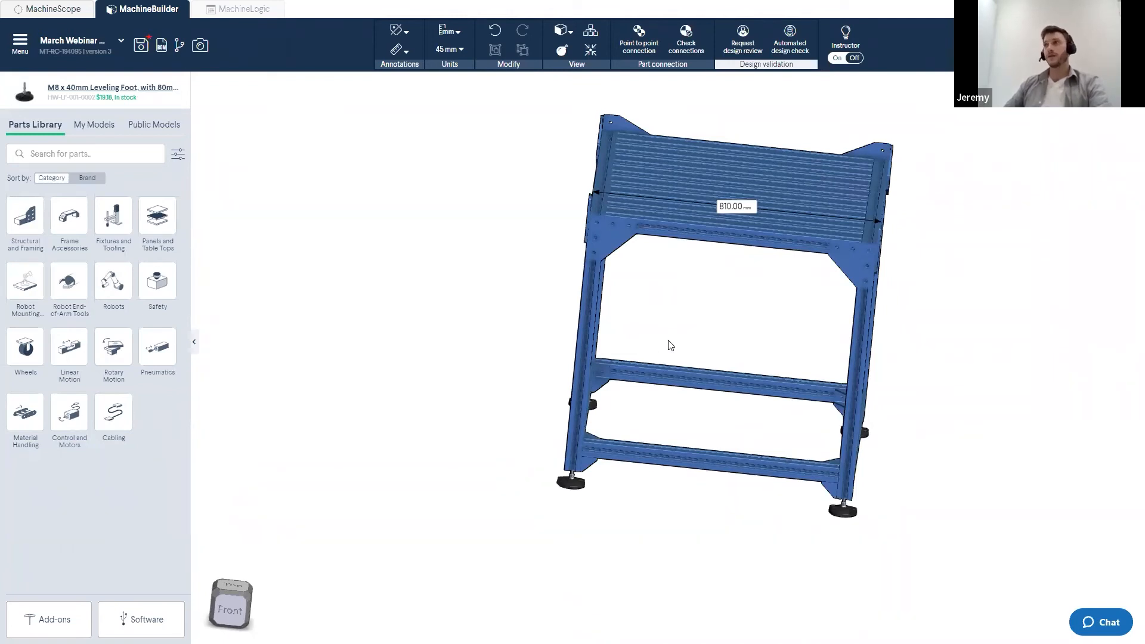
{"action": "mouse_move", "coordinate": [679, 320]}
{"action": "middle_mouse_down"}
{"action": "mouse_move", "coordinate": [684, 332]}
{"action": "mouse_move", "coordinate": [685, 316]}
{"action": "middle_mouse_up"}
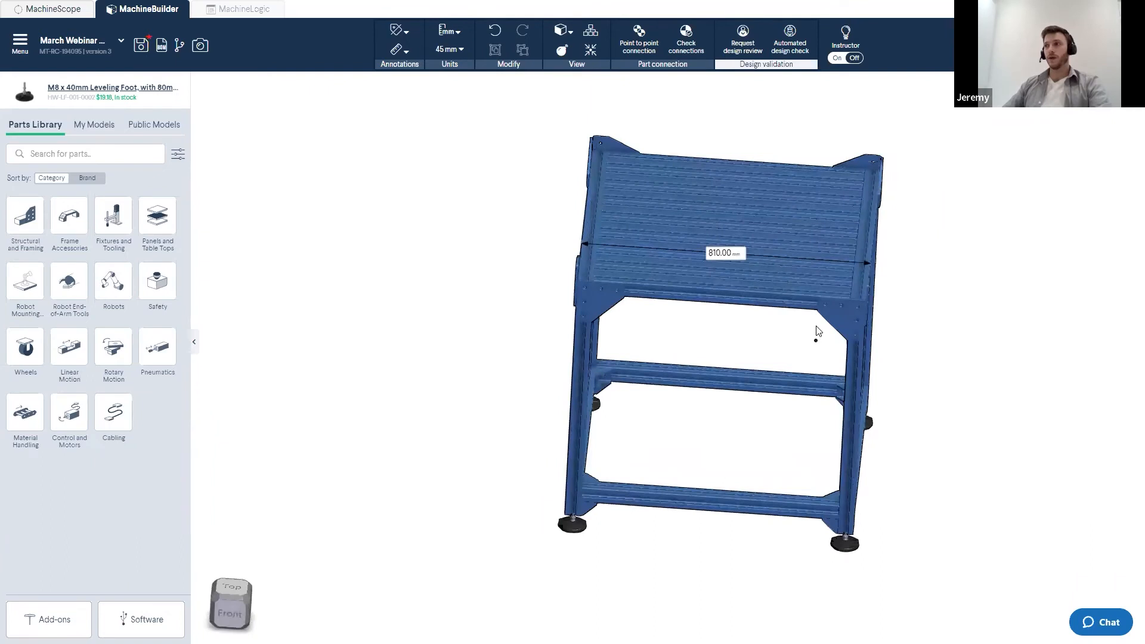
{"action": "middle_click_drag", "start_coordinate": [818, 329], "coordinate": [821, 284]}
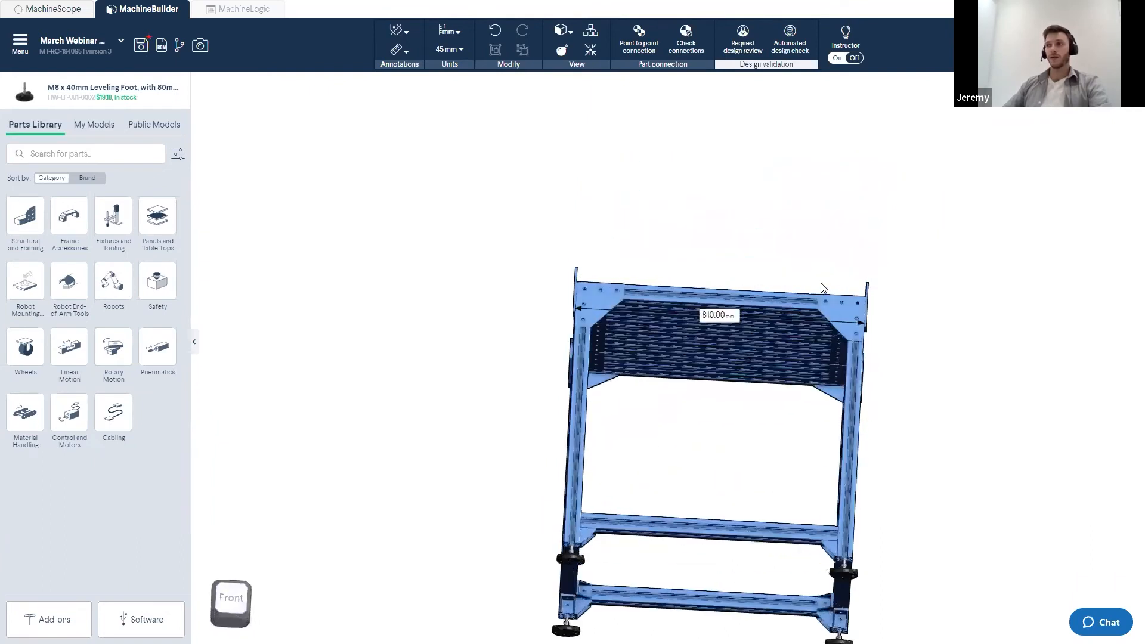
{"action": "left_click", "coordinate": [235, 601]}
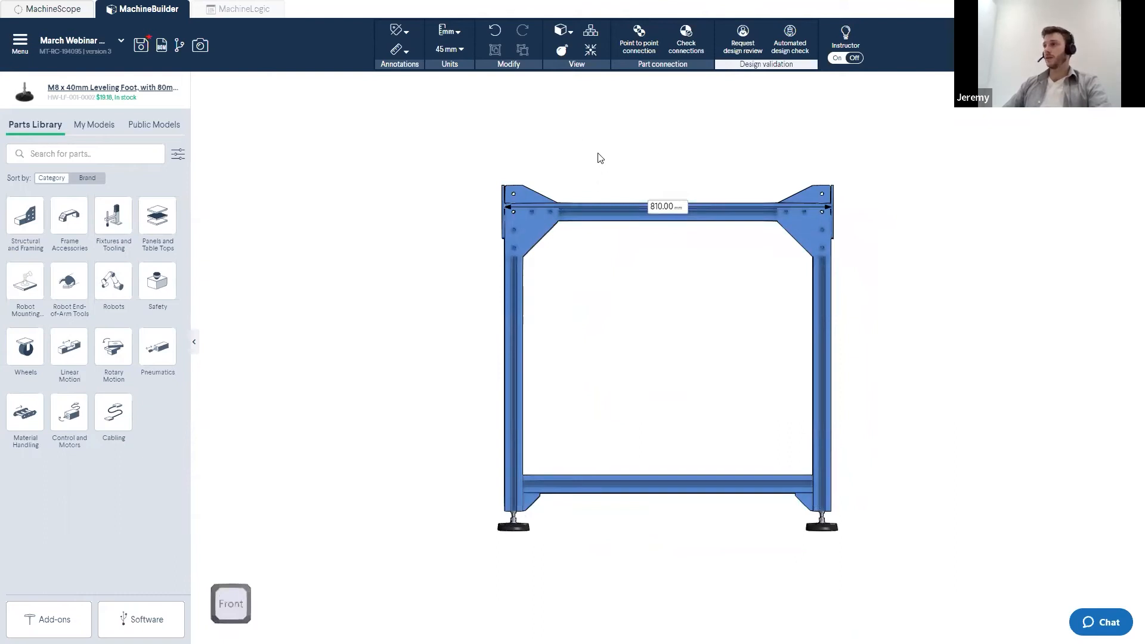
- Select the frame's widthwise extrusions and resize them so the frame measures about 1035 mm across
{"action": "left_click_drag", "start_coordinate": [705, 128], "coordinate": [565, 251]}
{"action": "left_click_drag", "start_coordinate": [442, 135], "coordinate": [620, 295]}
{"action": "left_click_drag", "start_coordinate": [742, 124], "coordinate": [609, 545]}
{"action": "right_click_drag", "start_coordinate": [618, 298], "coordinate": [600, 459]}
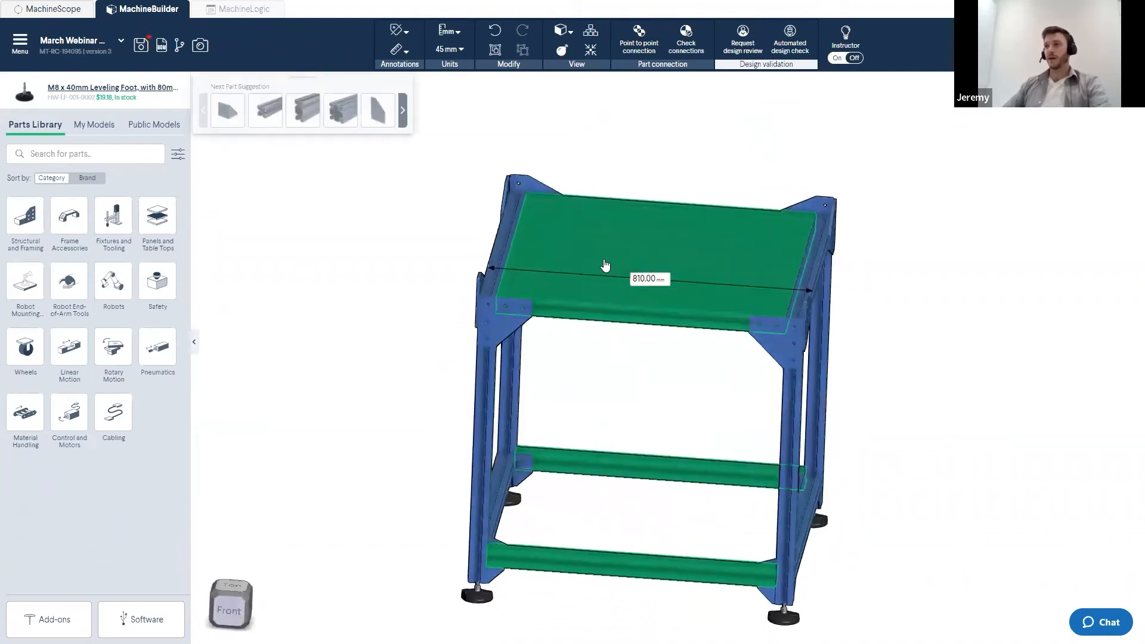
{"action": "right_click", "coordinate": [566, 238]}
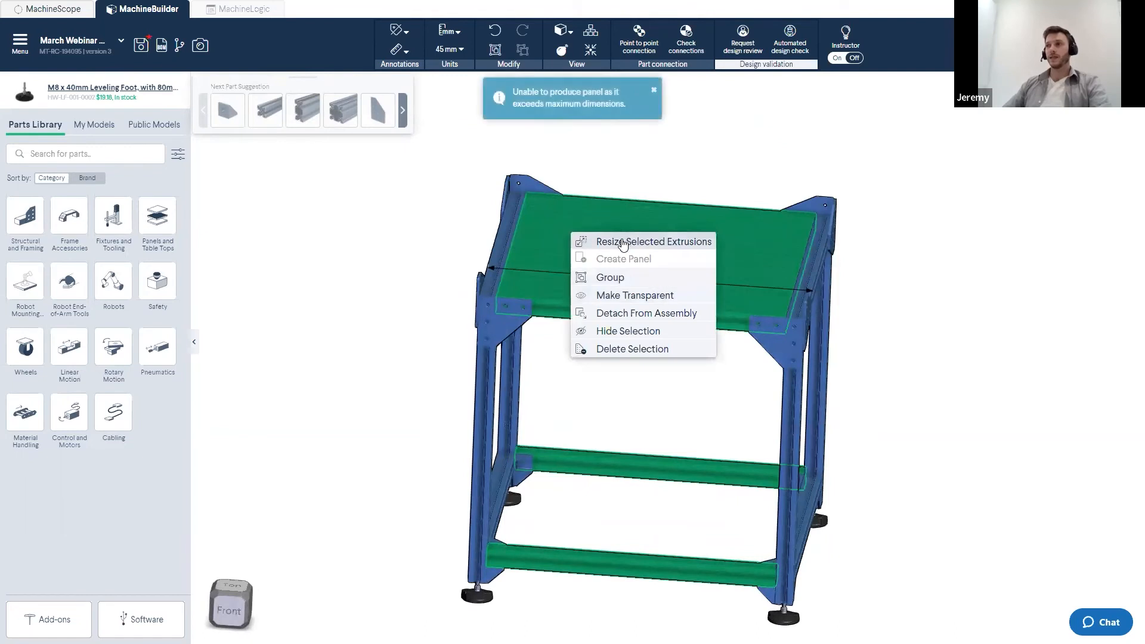
{"action": "left_click", "coordinate": [618, 244]}
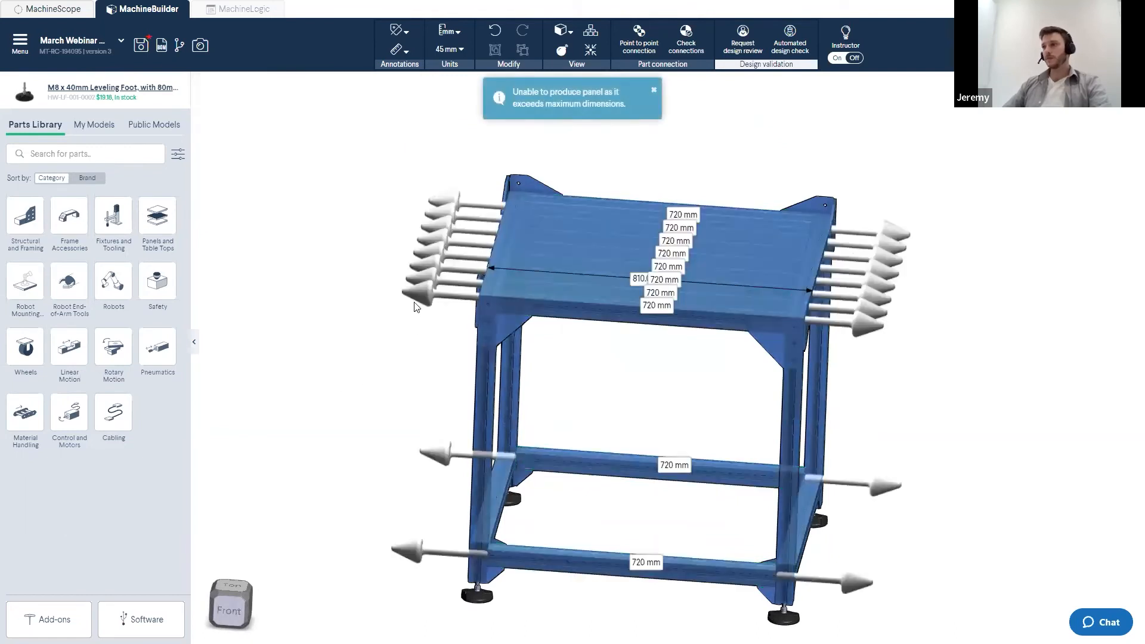
{"action": "left_click_drag", "start_coordinate": [418, 291], "coordinate": [322, 289]}
{"action": "left_click", "coordinate": [572, 365]}
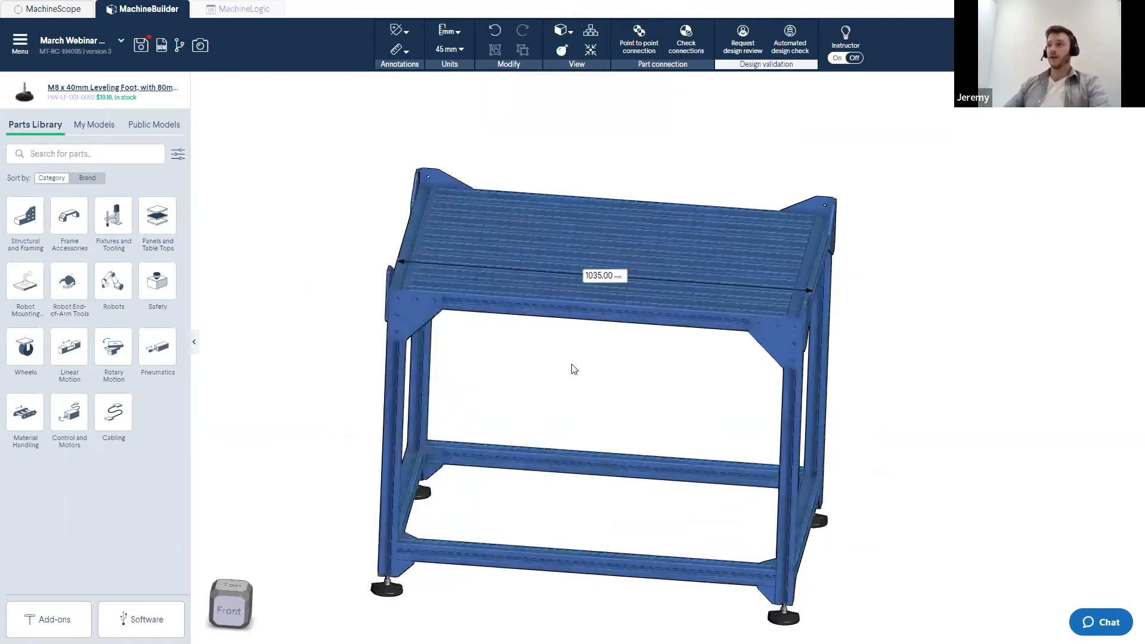
- Hide the measurement annotations in the model
{"action": "scroll", "coordinate": [572, 370], "scroll_direction": "down", "scroll_amount": 3}
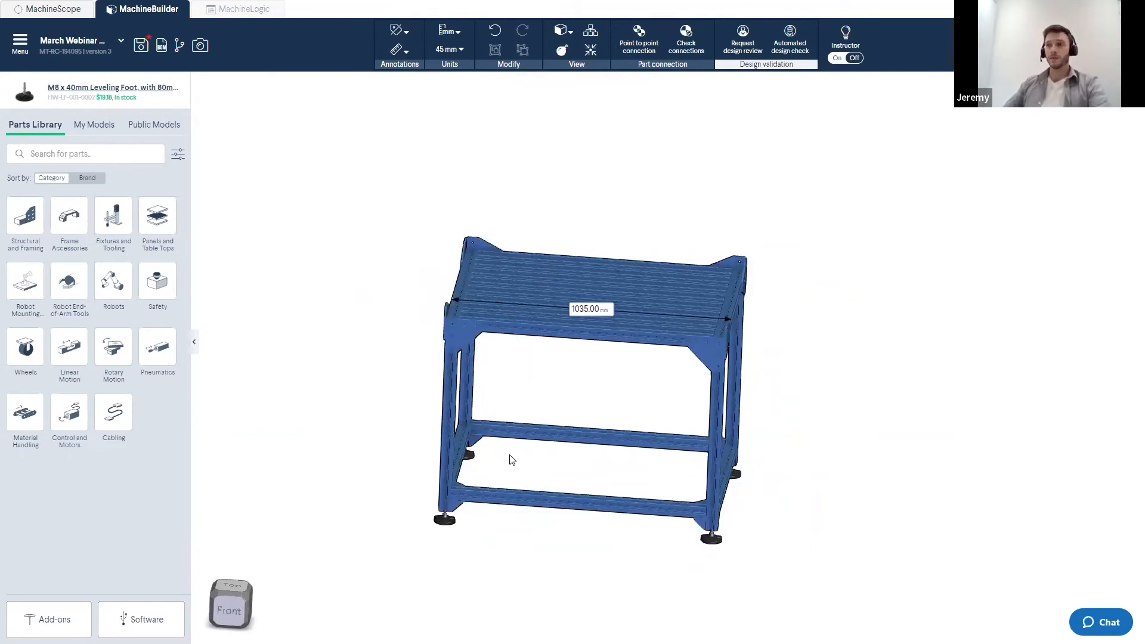
{"action": "left_click_drag", "start_coordinate": [549, 381], "coordinate": [499, 383]}
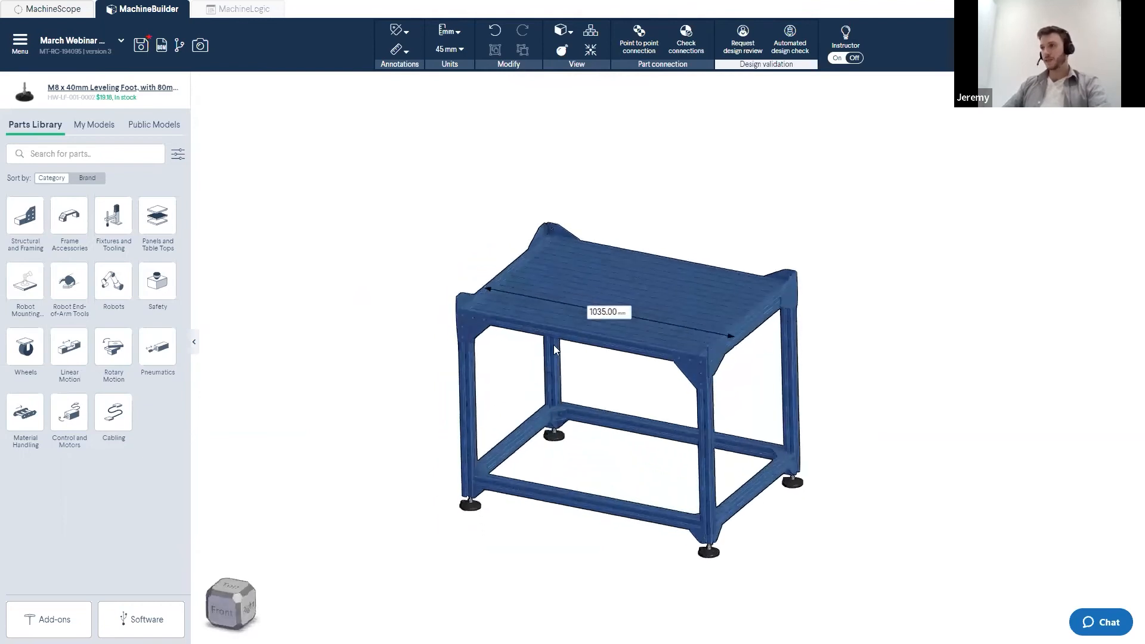
{"action": "right_click", "coordinate": [609, 316]}
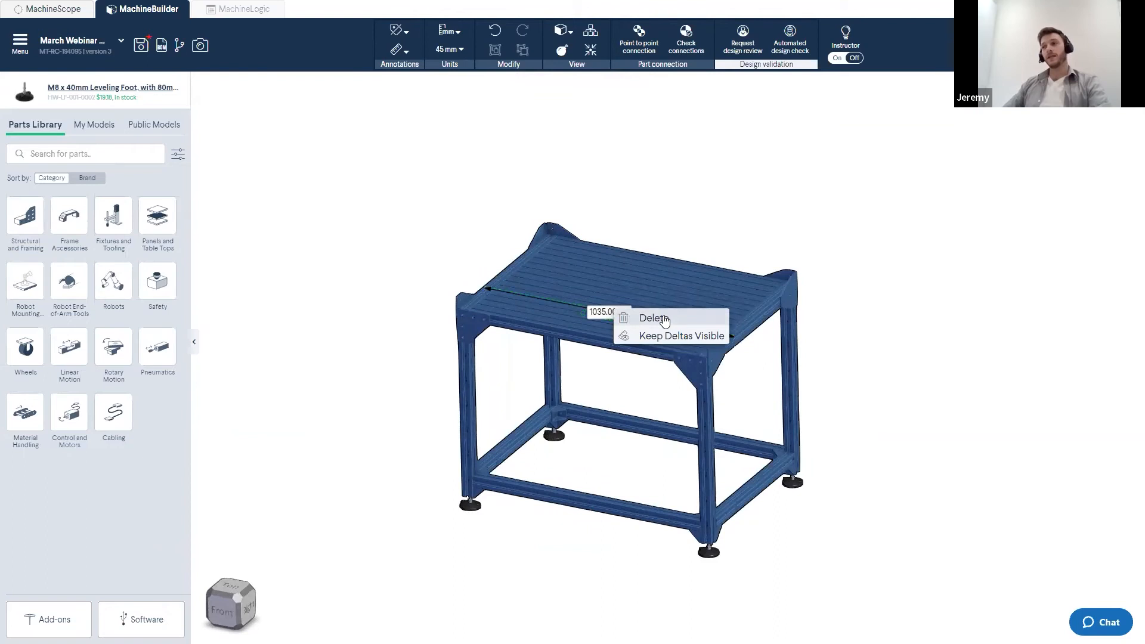
{"action": "left_click", "coordinate": [307, 164]}
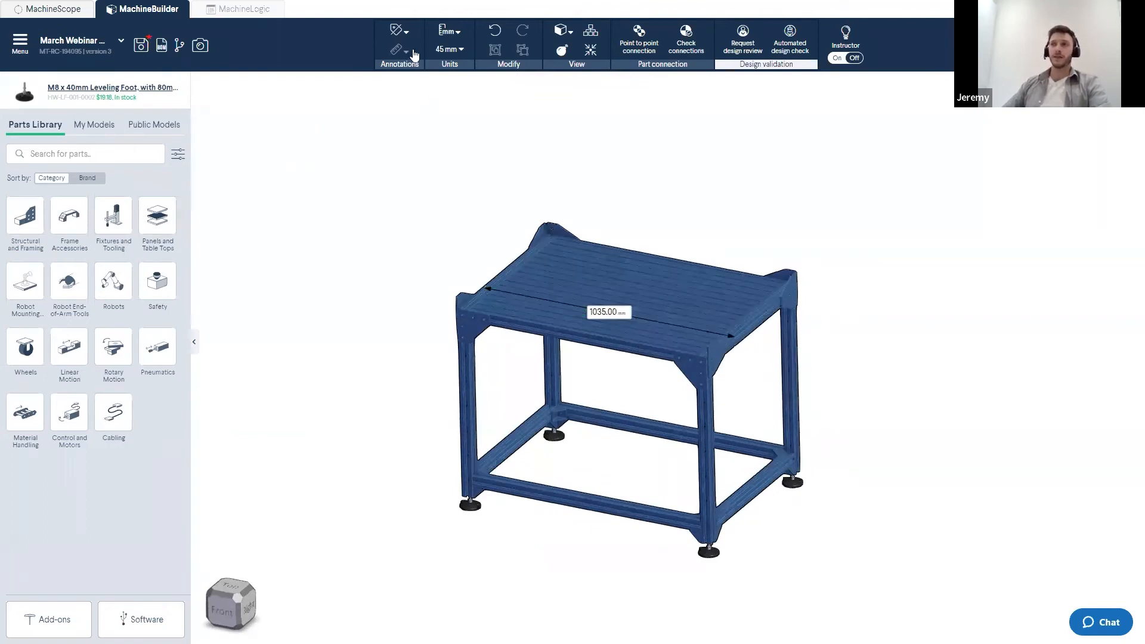
{"action": "left_click", "coordinate": [408, 51]}
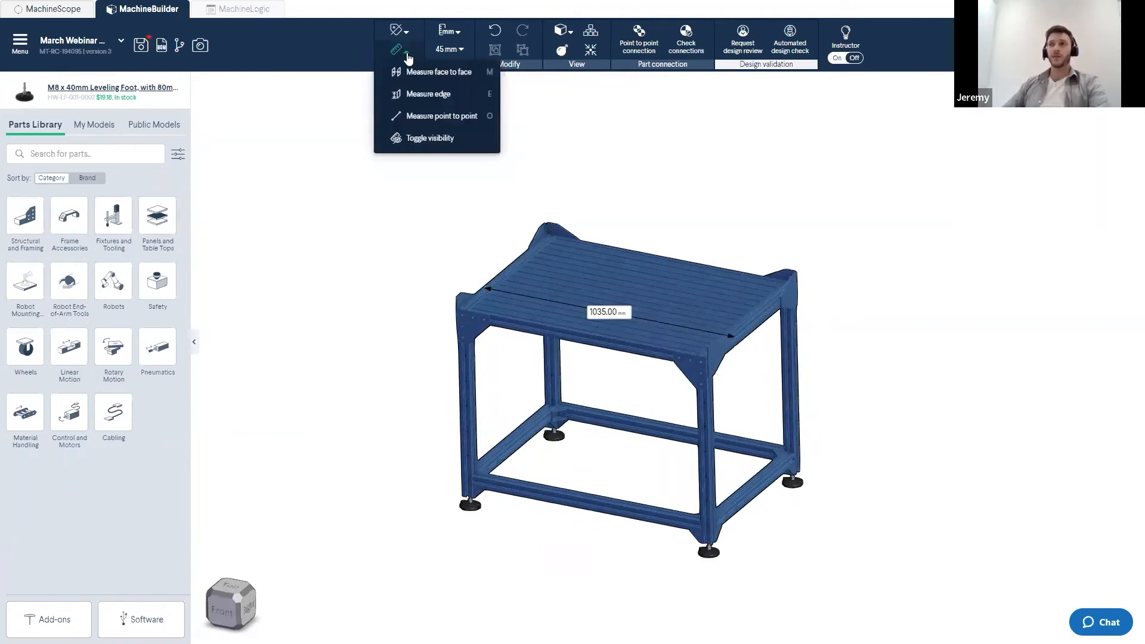
{"action": "left_click", "coordinate": [422, 139]}
{"action": "left_click_drag", "start_coordinate": [452, 208], "coordinate": [432, 212]}
{"action": "scroll", "coordinate": [632, 279], "scroll_direction": "up", "scroll_amount": 3}
{"action": "mouse_move", "coordinate": [635, 280]}
{"action": "left_mouse_down"}
{"action": "mouse_move", "coordinate": [636, 264]}
{"action": "mouse_move", "coordinate": [641, 277]}
{"action": "left_mouse_up"}
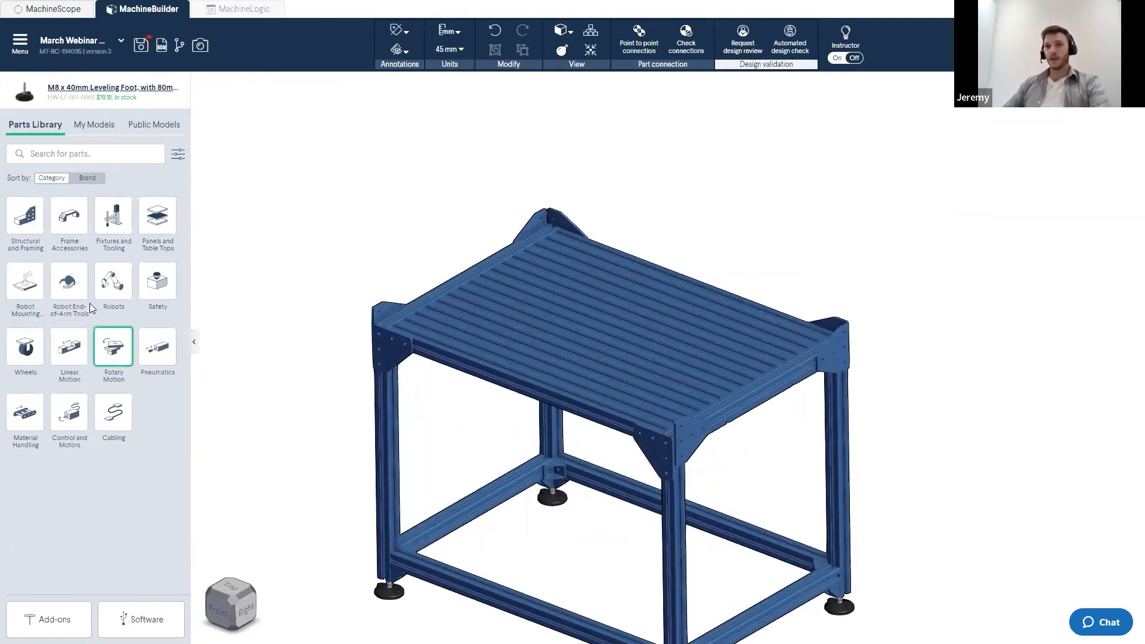
- Place a 180x180mm UR3 mounting plate on the frame's tabletop and confirm its orientation
{"action": "left_click", "coordinate": [29, 285]}
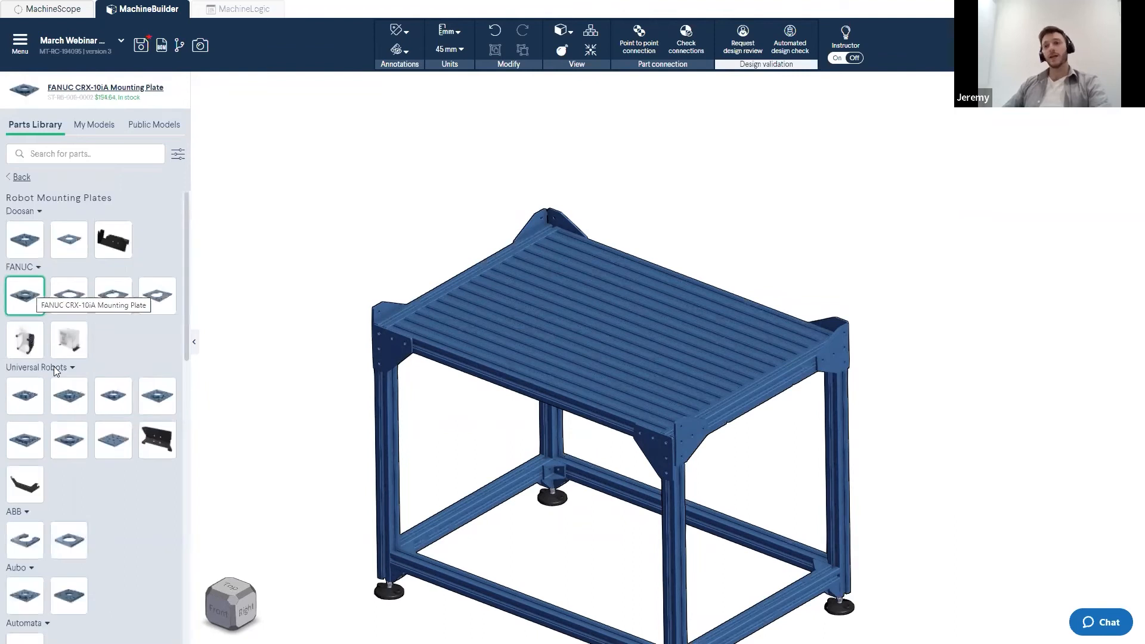
{"action": "left_click", "coordinate": [31, 407]}
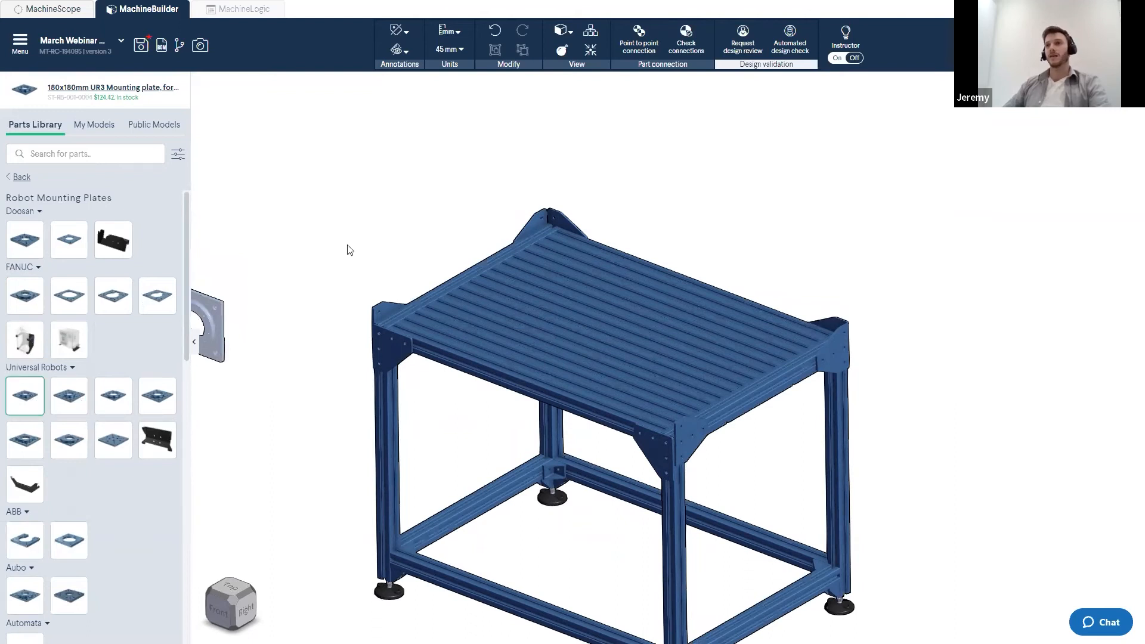
{"action": "scroll", "coordinate": [659, 259], "scroll_direction": "up", "scroll_amount": 5}
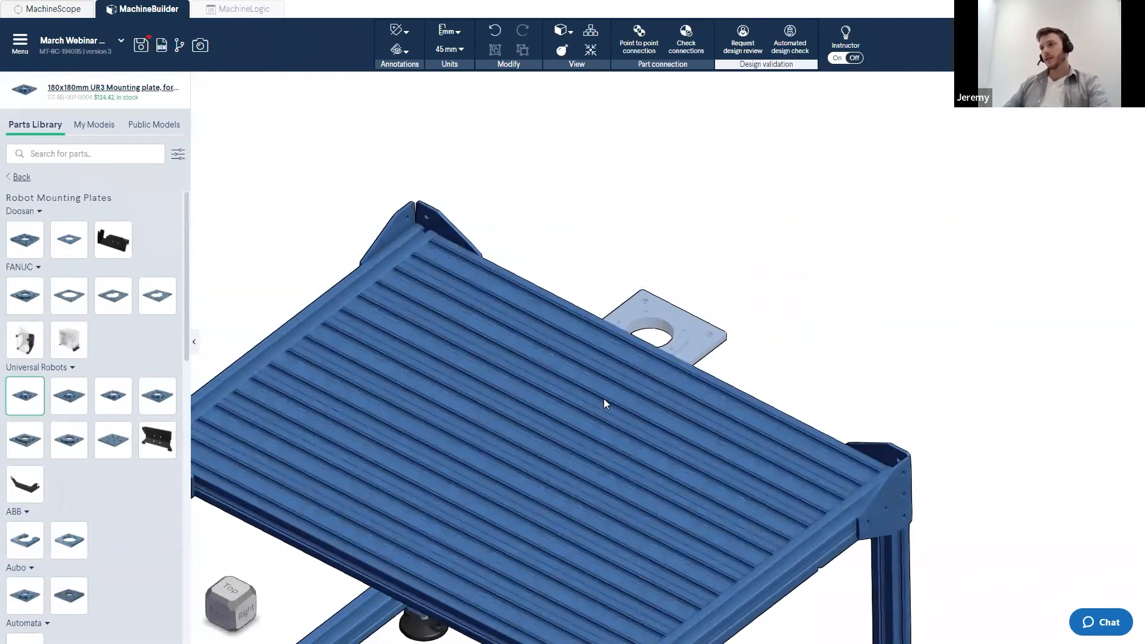
{"action": "left_click", "coordinate": [604, 400]}
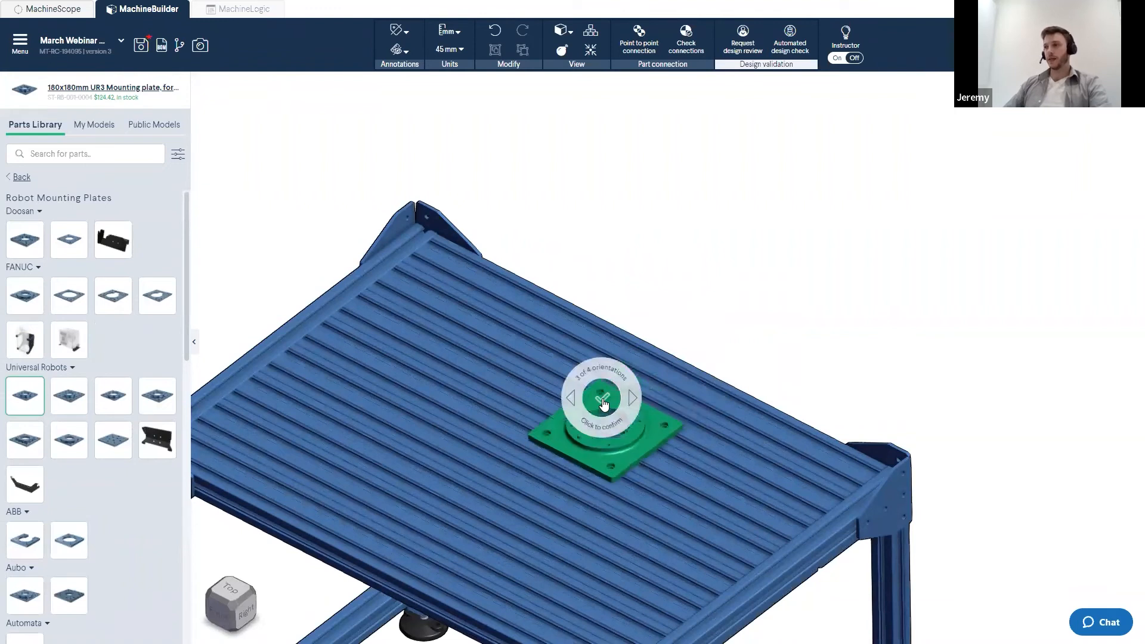
{"action": "left_click", "coordinate": [603, 402]}
- Move the UR3 mounting plate toward the middle of the tabletop's far edge
{"action": "right_click_drag", "start_coordinate": [555, 360], "coordinate": [603, 420]}
{"action": "left_click", "coordinate": [603, 421]}
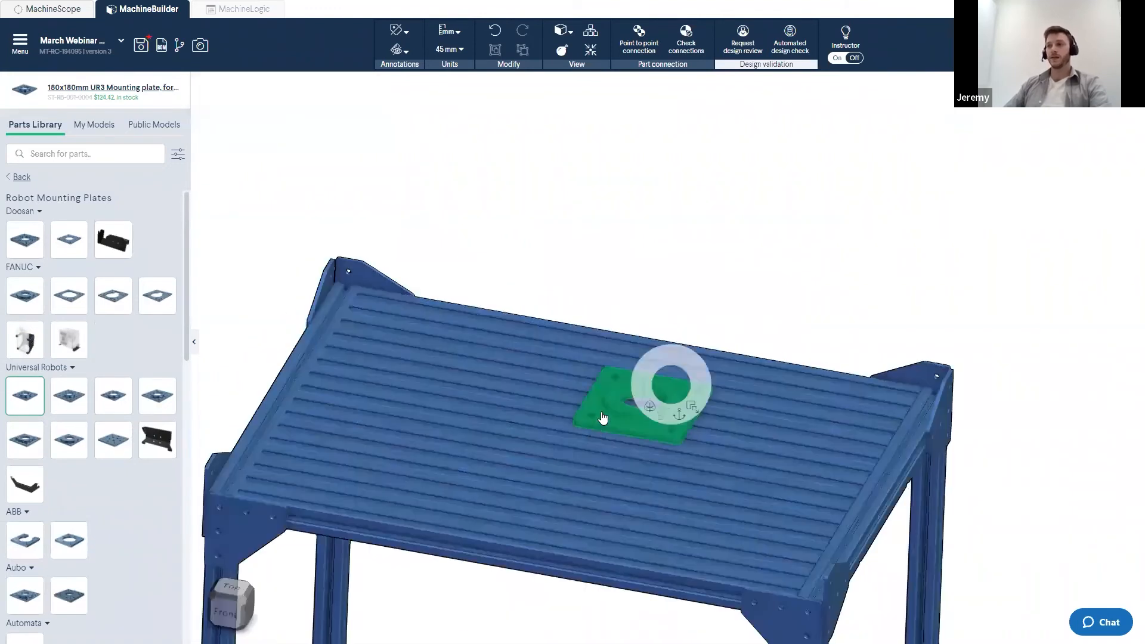
{"action": "left_click_drag", "start_coordinate": [603, 422], "coordinate": [603, 341]}
{"action": "scroll", "coordinate": [599, 342], "scroll_direction": "down", "scroll_amount": 3}
{"action": "middle_click_drag", "start_coordinate": [595, 341], "coordinate": [617, 291]}
{"action": "right_click_drag", "start_coordinate": [596, 393], "coordinate": [583, 389]}
{"action": "scroll", "coordinate": [382, 335], "scroll_direction": "down", "scroll_amount": 2}
{"action": "middle_click_drag", "start_coordinate": [255, 323], "coordinate": [351, 223]}
{"action": "left_click", "coordinate": [36, 127]}
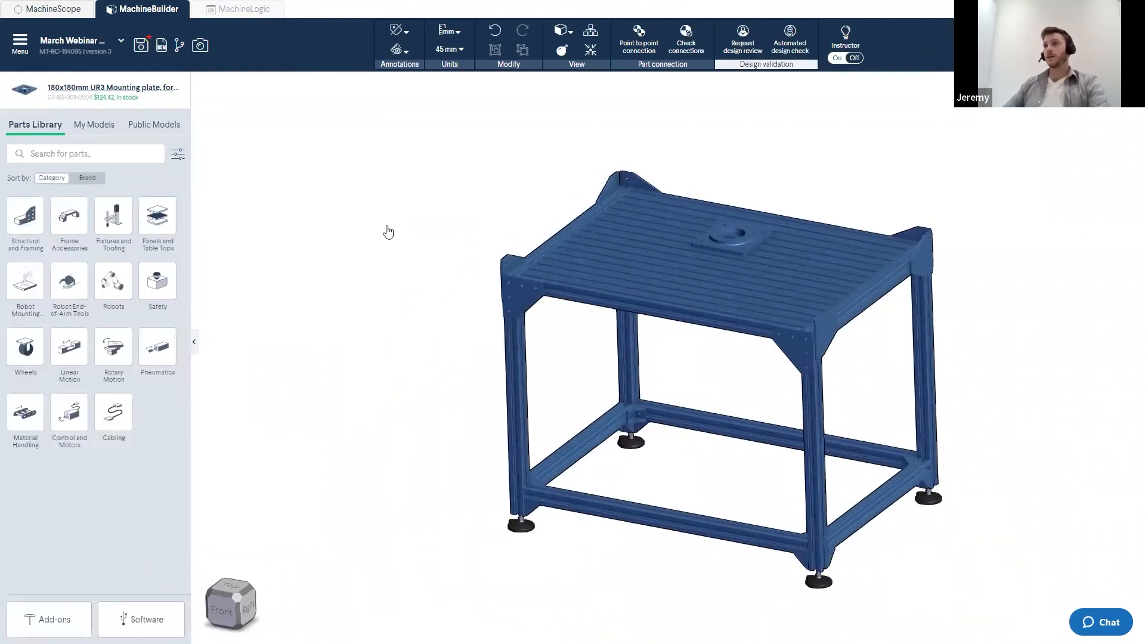
- Add a 585mm enclosed timing belt actuator beside the frame and choose the 100mm NEMA 34 stepper servo motor
{"action": "scroll", "coordinate": [300, 277], "scroll_direction": "down", "scroll_amount": 1}
{"action": "mouse_move", "coordinate": [578, 226]}
{"action": "right_mouse_down"}
{"action": "mouse_move", "coordinate": [585, 248]}
{"action": "mouse_move", "coordinate": [587, 234]}
{"action": "right_mouse_up"}
{"action": "middle_click_drag", "start_coordinate": [587, 234], "coordinate": [790, 275]}
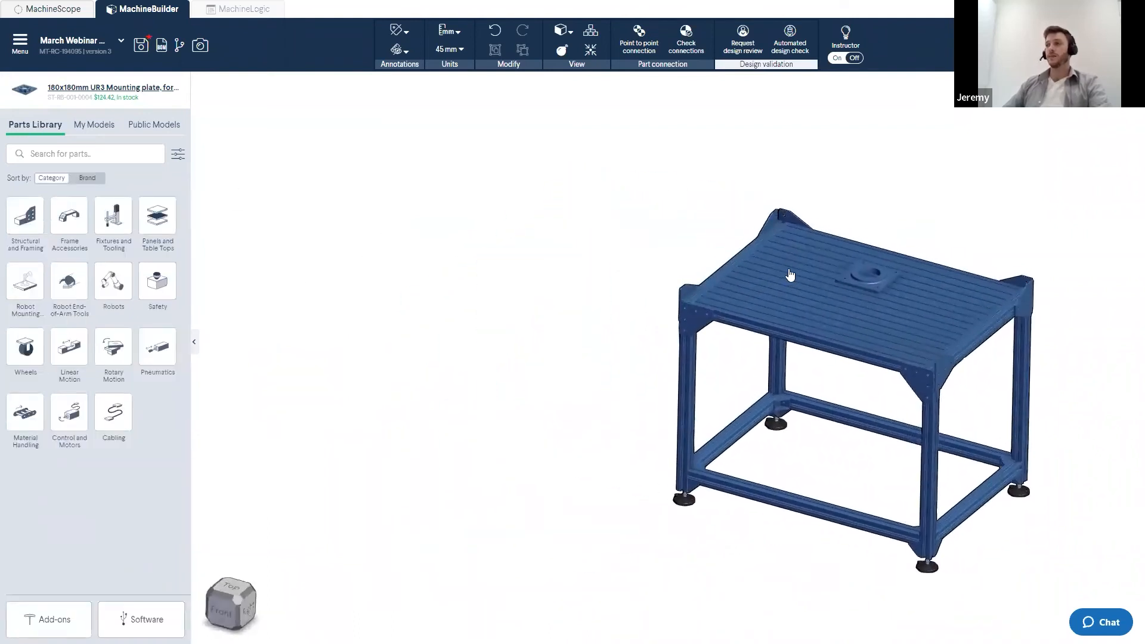
{"action": "left_click", "coordinate": [64, 356]}
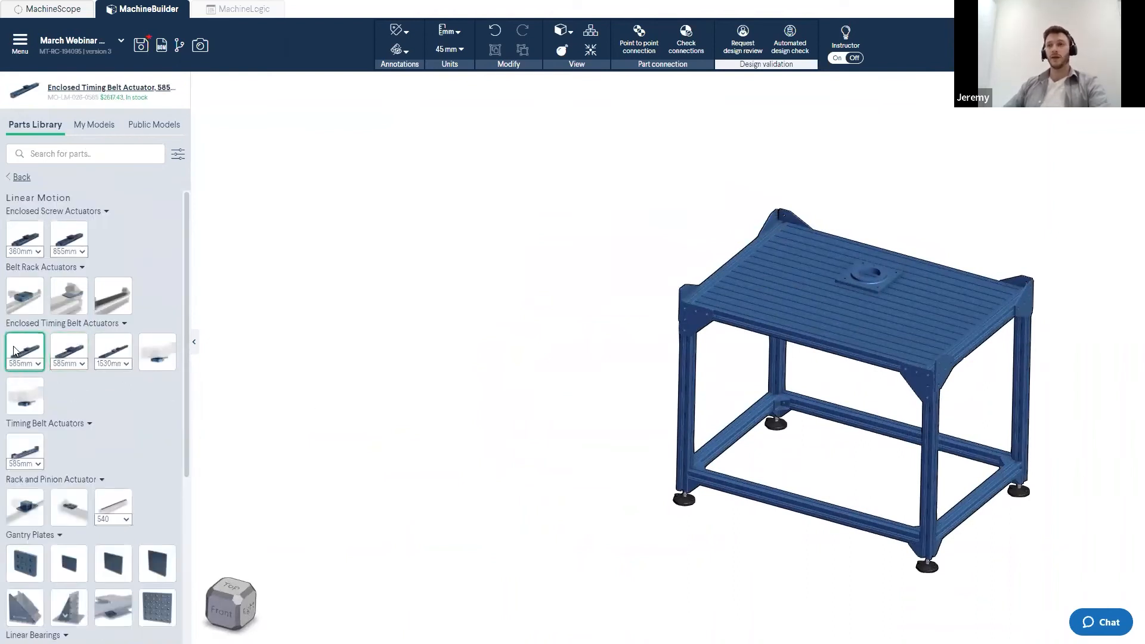
{"action": "left_click_drag", "start_coordinate": [18, 353], "coordinate": [626, 240]}
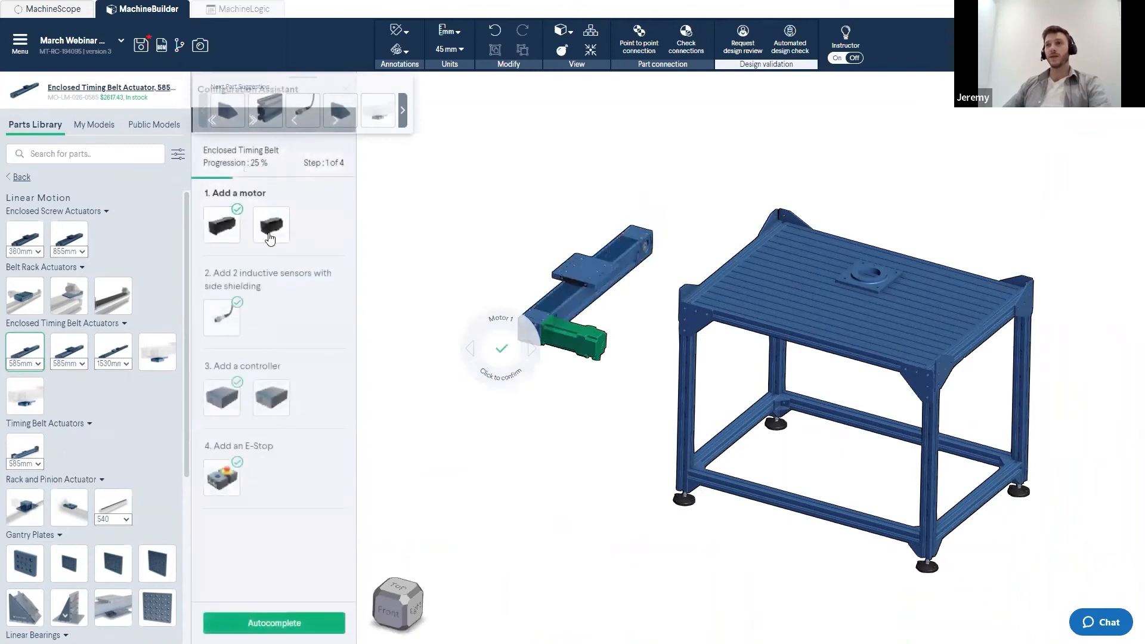
{"action": "left_click_drag", "start_coordinate": [298, 82], "coordinate": [458, 87]}
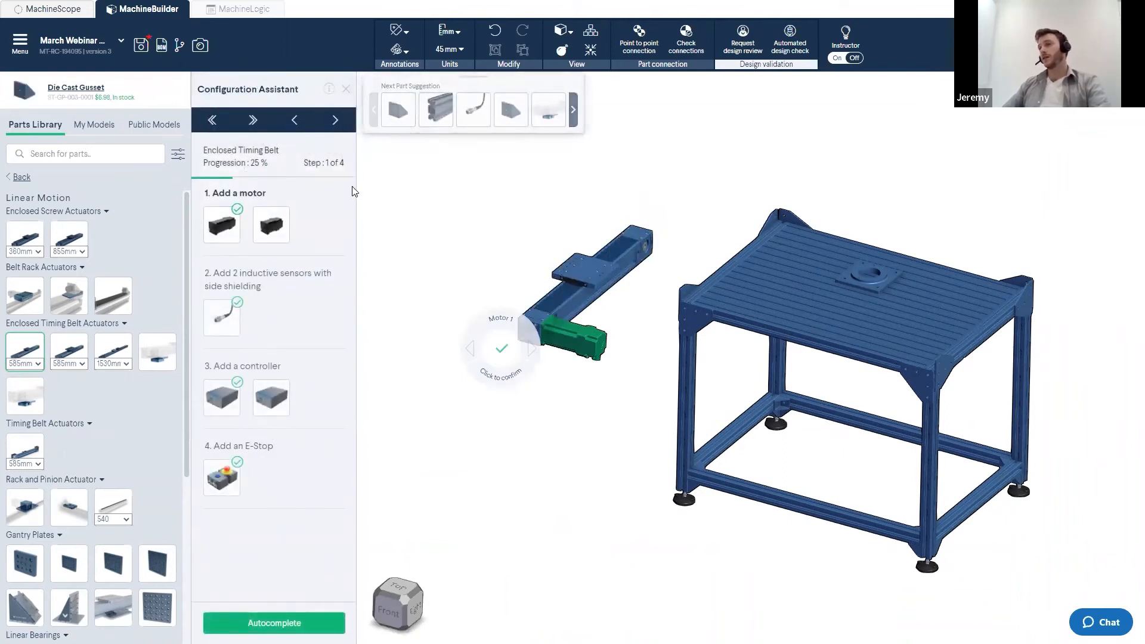
{"action": "left_click", "coordinate": [284, 231]}
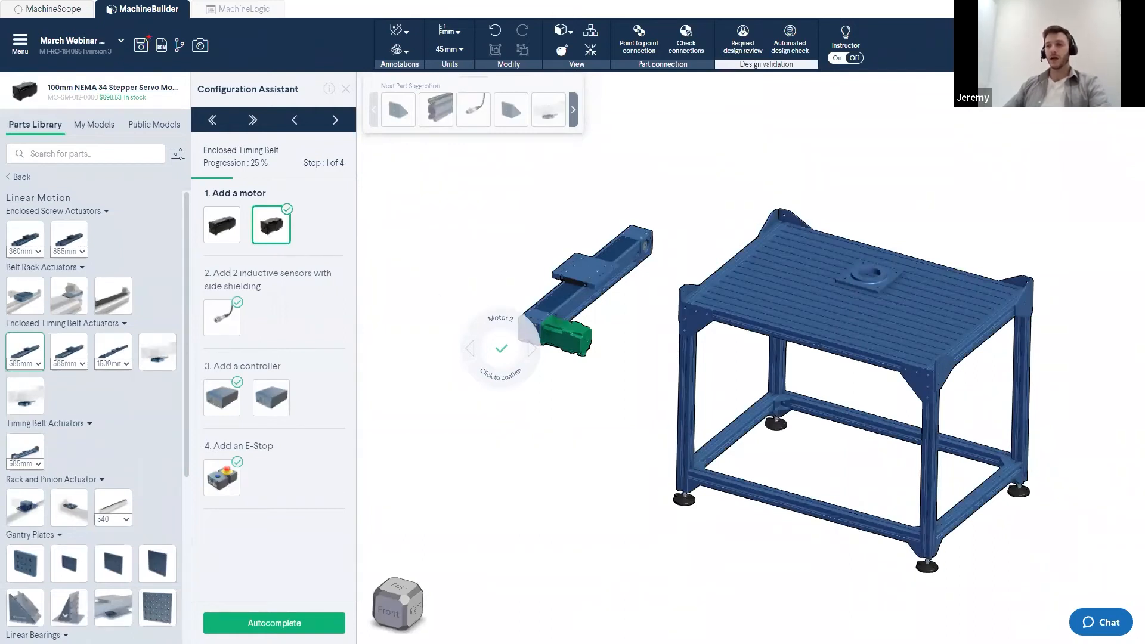
- Autocomplete the actuator configuration, orienting the controller on the frame's side and placing the E-stop, then finish
{"action": "left_click", "coordinate": [274, 622]}
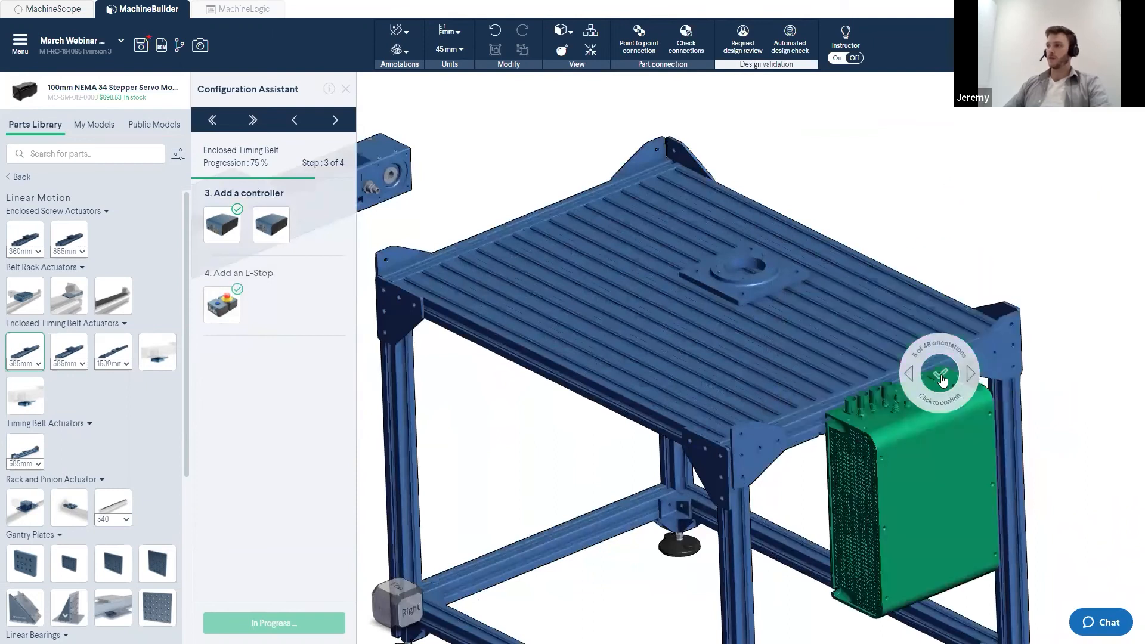
{"action": "key", "text": "Right"}
{"action": "key", "text": "Right"}
{"action": "key", "text": "Right"}
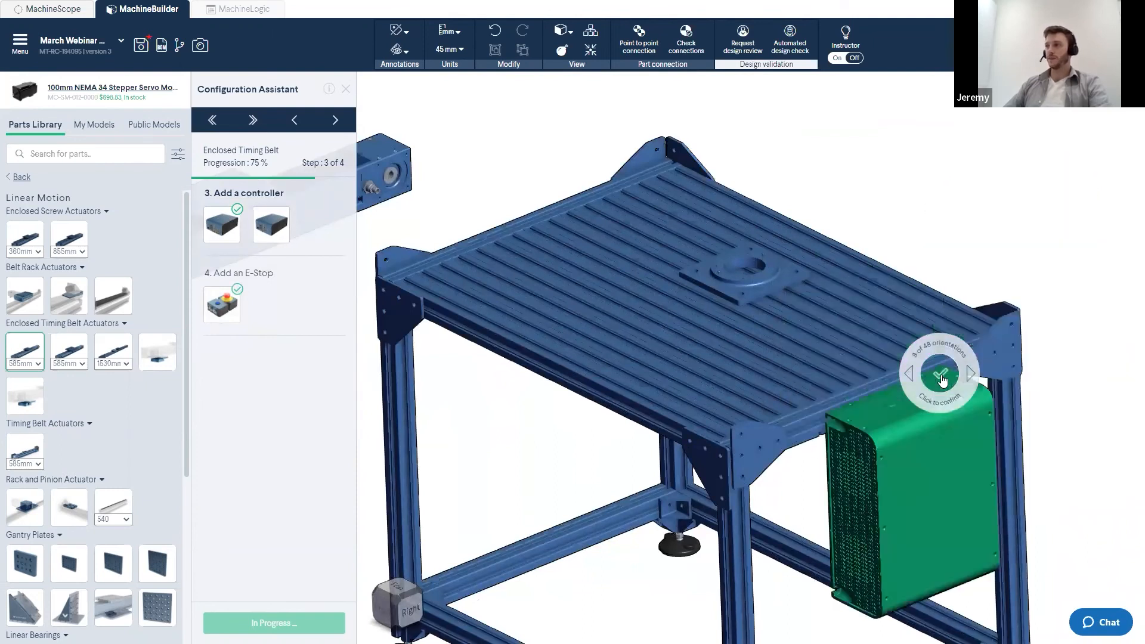
{"action": "left_click", "coordinate": [941, 379]}
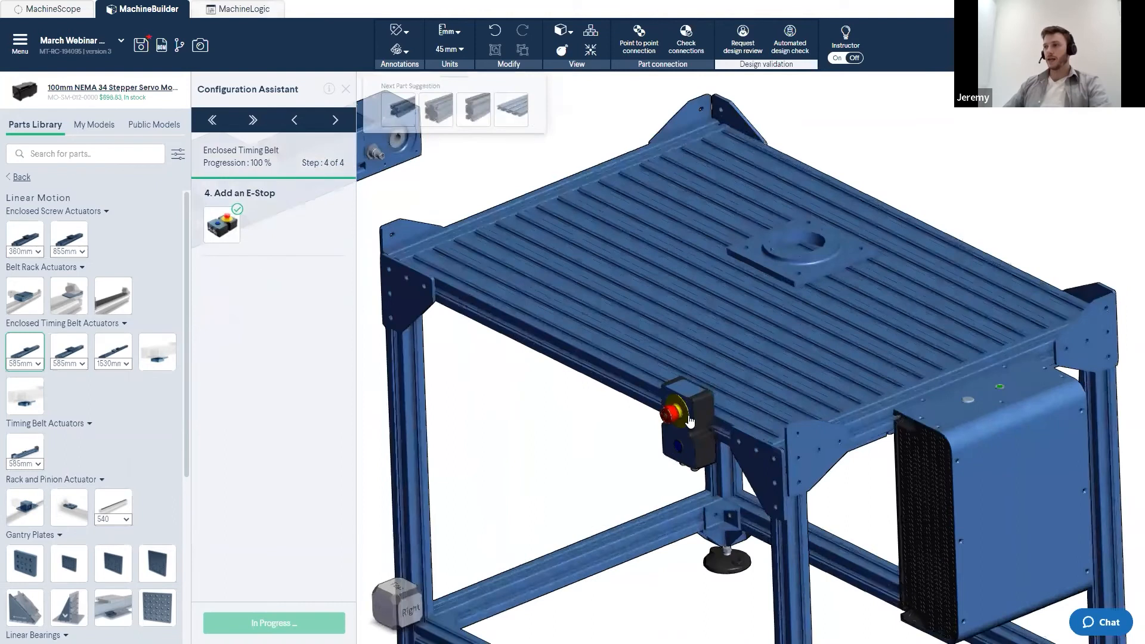
{"action": "scroll", "coordinate": [689, 420], "scroll_direction": "up", "scroll_amount": 2}
{"action": "left_click", "coordinate": [689, 420]}
{"action": "scroll", "coordinate": [644, 497], "scroll_direction": "down", "scroll_amount": 2}
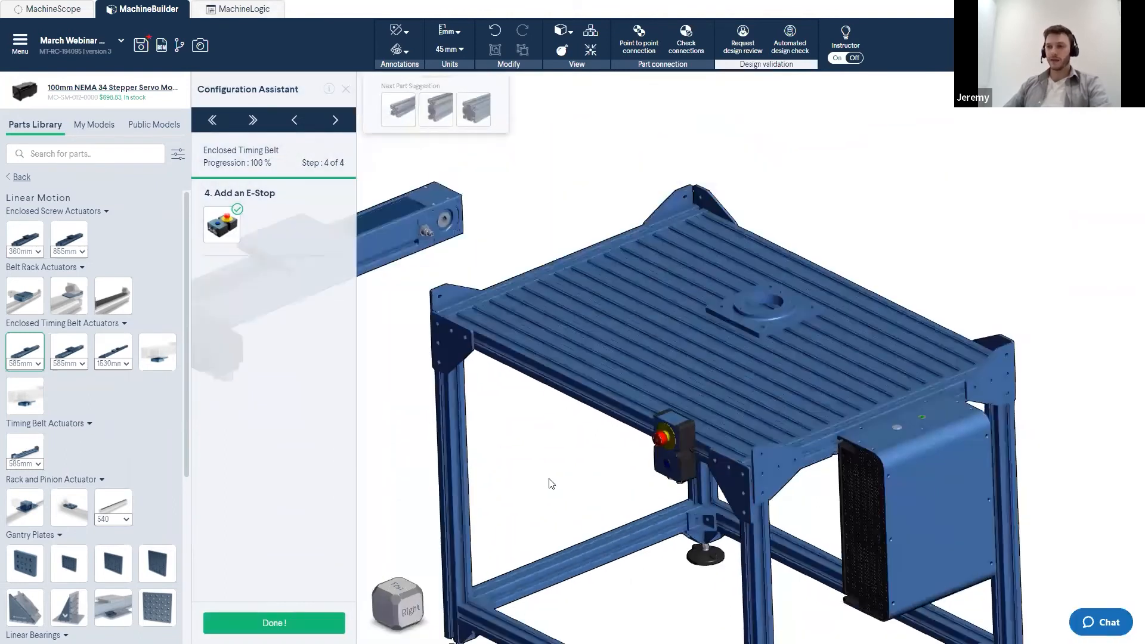
{"action": "left_click", "coordinate": [303, 608]}
- Examine the actuator up close and browse the frame connector parts for a mounting bracket
{"action": "left_click_drag", "start_coordinate": [367, 476], "coordinate": [436, 412]}
{"action": "scroll", "coordinate": [455, 409], "scroll_direction": "up", "scroll_amount": 3}
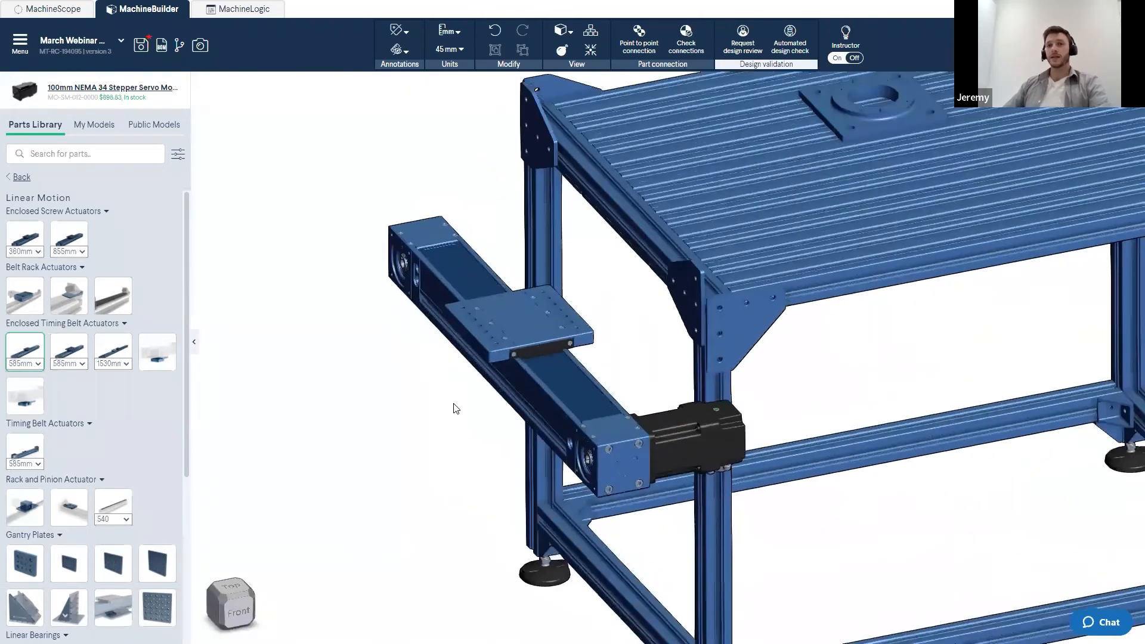
{"action": "scroll", "coordinate": [459, 362], "scroll_direction": "up", "scroll_amount": 2}
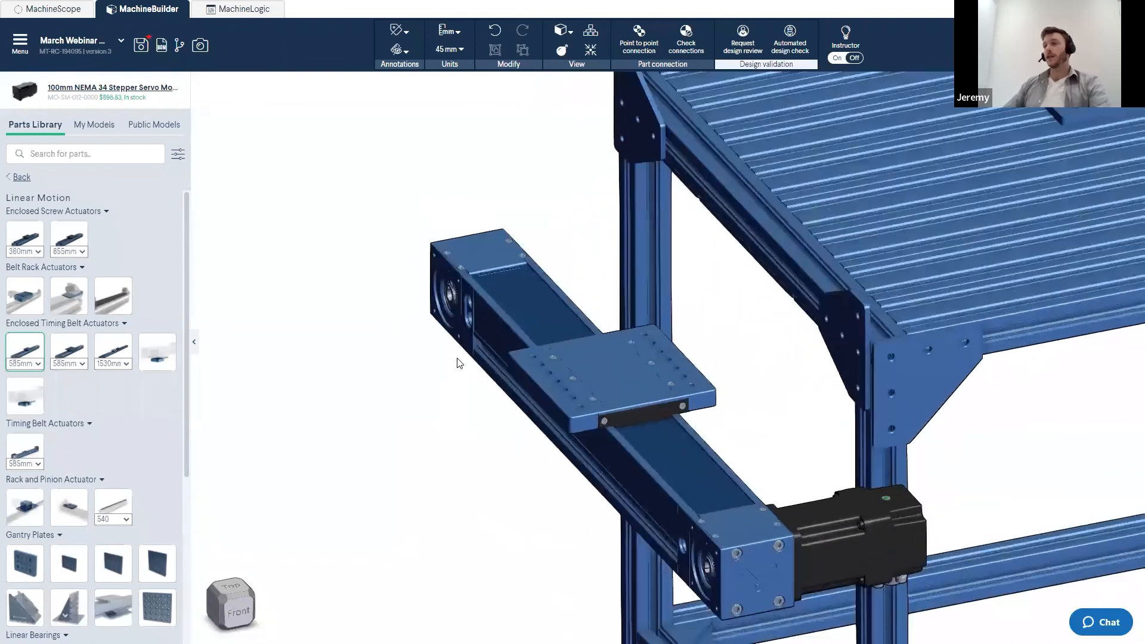
{"action": "left_click", "coordinate": [483, 330]}
{"action": "left_click_drag", "start_coordinate": [473, 78], "coordinate": [306, 94]}
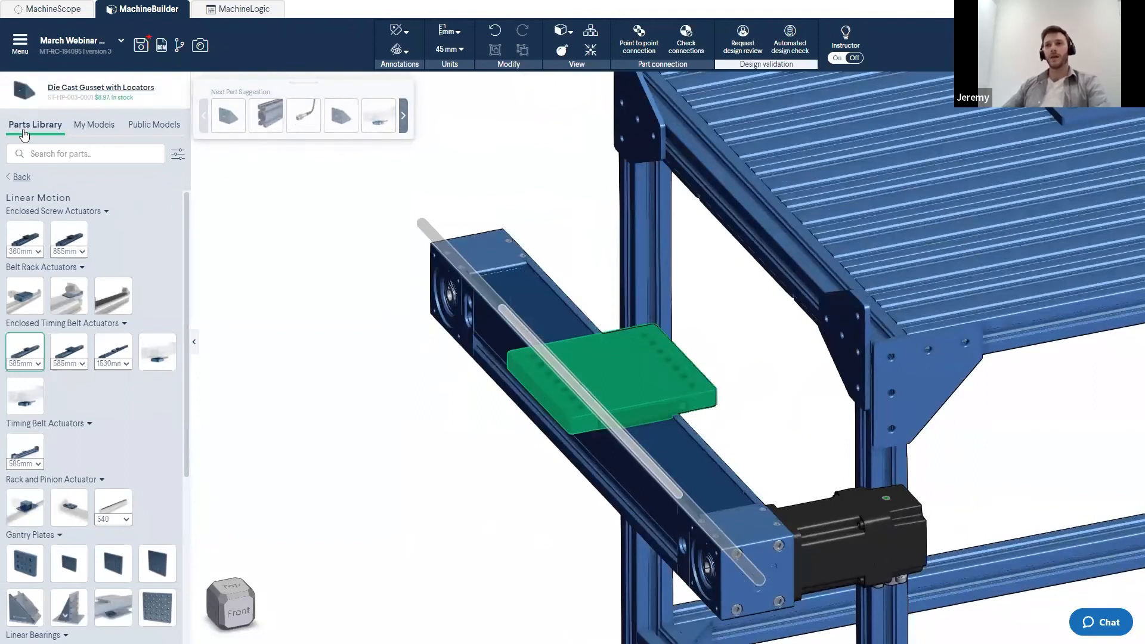
{"action": "left_click", "coordinate": [24, 182]}
{"action": "left_click", "coordinate": [25, 221]}
{"action": "scroll", "coordinate": [87, 300], "scroll_direction": "down", "scroll_amount": 1}
{"action": "scroll", "coordinate": [87, 300], "scroll_direction": "down", "scroll_amount": 5}
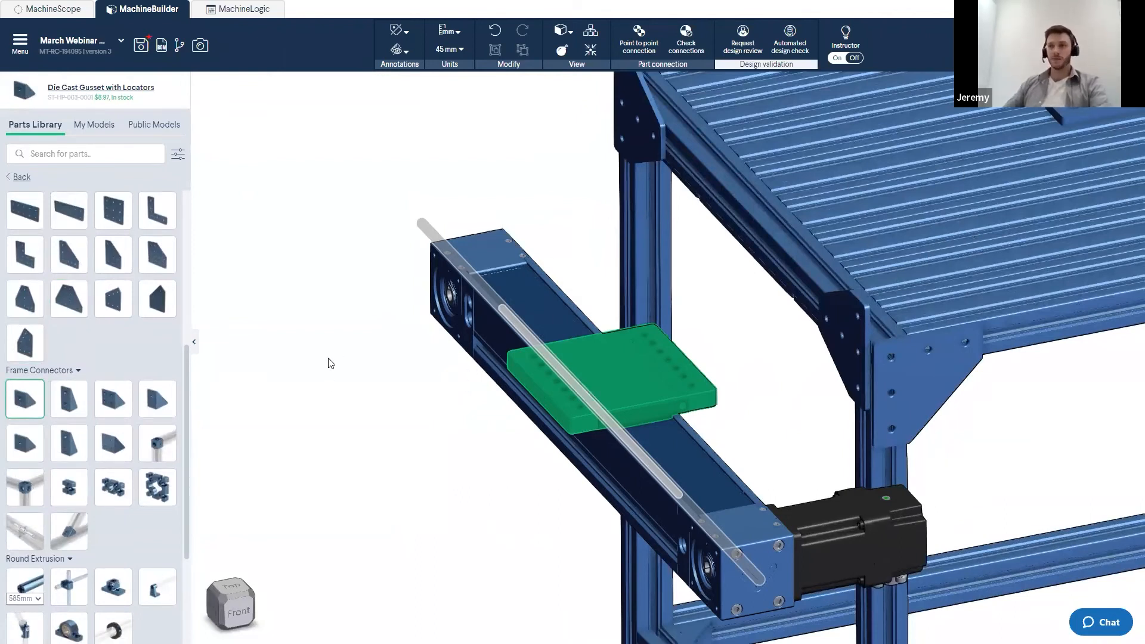
{"action": "left_click", "coordinate": [328, 381]}
{"action": "scroll", "coordinate": [337, 326], "scroll_direction": "up", "scroll_amount": 2}
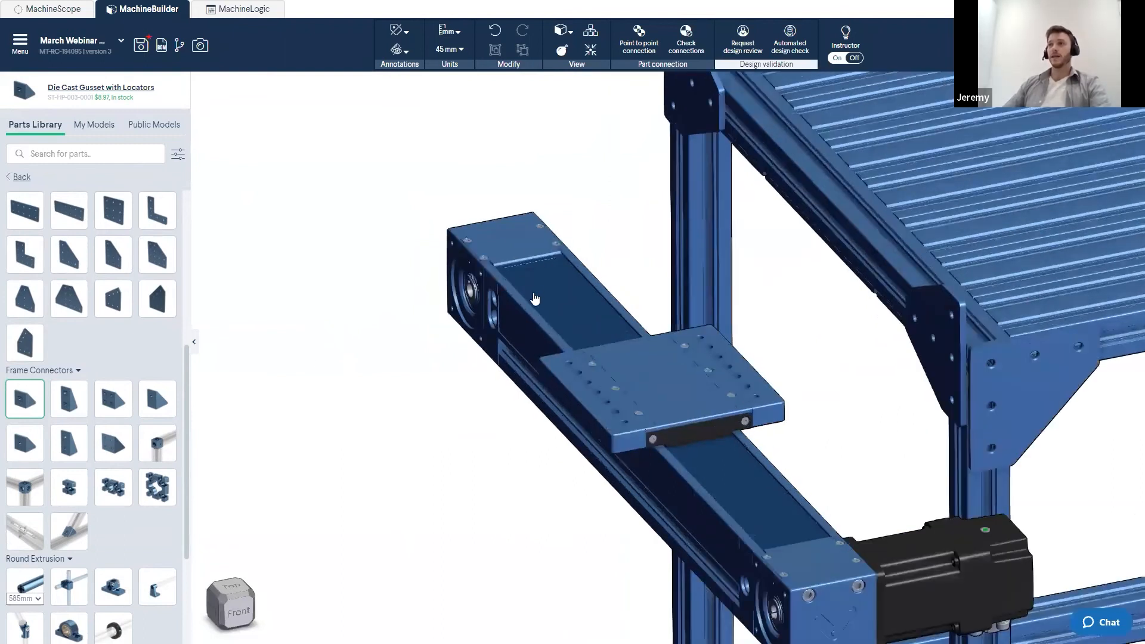
- Attach a die cast gusset with locators to the side of the actuator
{"action": "left_click", "coordinate": [576, 281]}
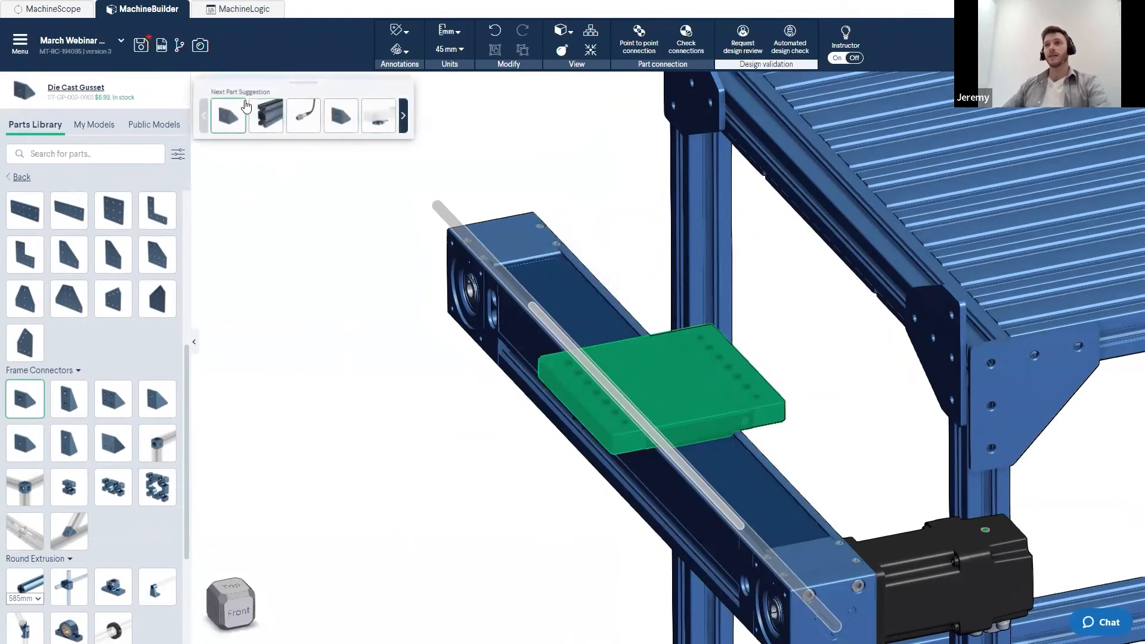
{"action": "left_click", "coordinate": [332, 123]}
{"action": "left_click", "coordinate": [743, 380]}
{"action": "scroll", "coordinate": [458, 334], "scroll_direction": "down", "scroll_amount": 5}
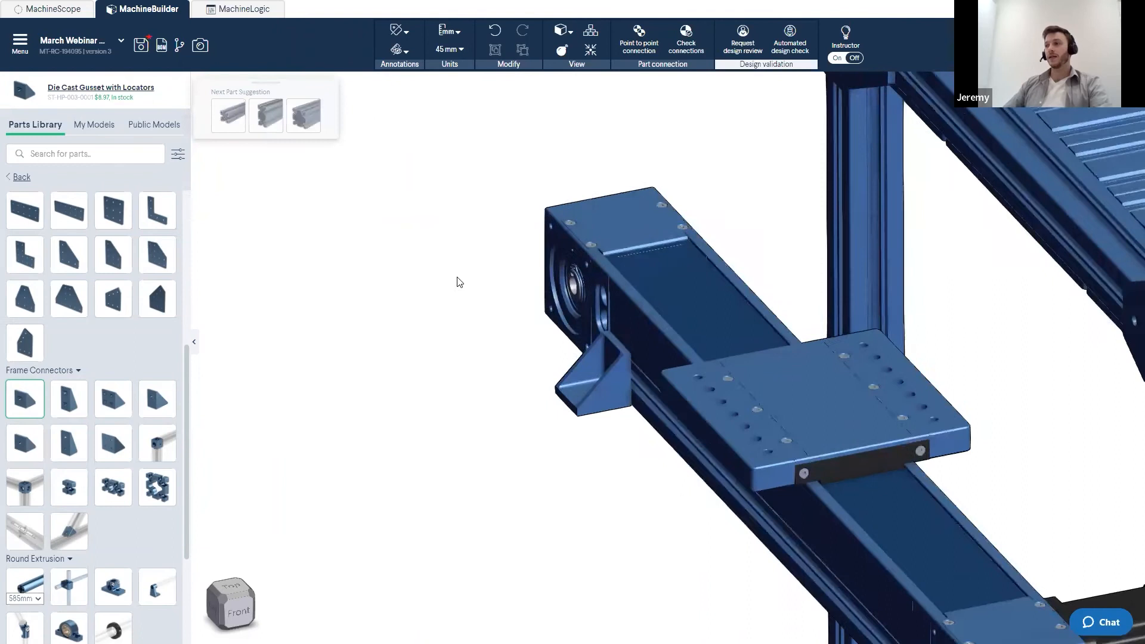
- Paste two more copies of the gusset and place them along the actuator where it meets the frame
{"action": "right_click_drag", "start_coordinate": [793, 597], "coordinate": [682, 465]}
{"action": "left_click_drag", "start_coordinate": [682, 465], "coordinate": [969, 409]}
{"action": "right_click_drag", "start_coordinate": [969, 409], "coordinate": [743, 367]}
{"action": "scroll", "coordinate": [744, 368], "scroll_direction": "down", "scroll_amount": 2}
{"action": "key", "text": "ctrl+v"}
{"action": "left_click", "coordinate": [774, 358]}
{"action": "mouse_move", "coordinate": [751, 351]}
{"action": "left_mouse_down"}
{"action": "mouse_move", "coordinate": [629, 340]}
{"action": "mouse_move", "coordinate": [711, 354]}
{"action": "mouse_move", "coordinate": [746, 334]}
{"action": "left_mouse_up"}
{"action": "key", "text": "ctrl+v"}
{"action": "left_click", "coordinate": [747, 334]}
{"action": "scroll", "coordinate": [799, 331], "scroll_direction": "down", "scroll_amount": 3}
{"action": "right_click_drag", "start_coordinate": [895, 312], "coordinate": [815, 311]}
{"action": "scroll", "coordinate": [815, 315], "scroll_direction": "up", "scroll_amount": 6}
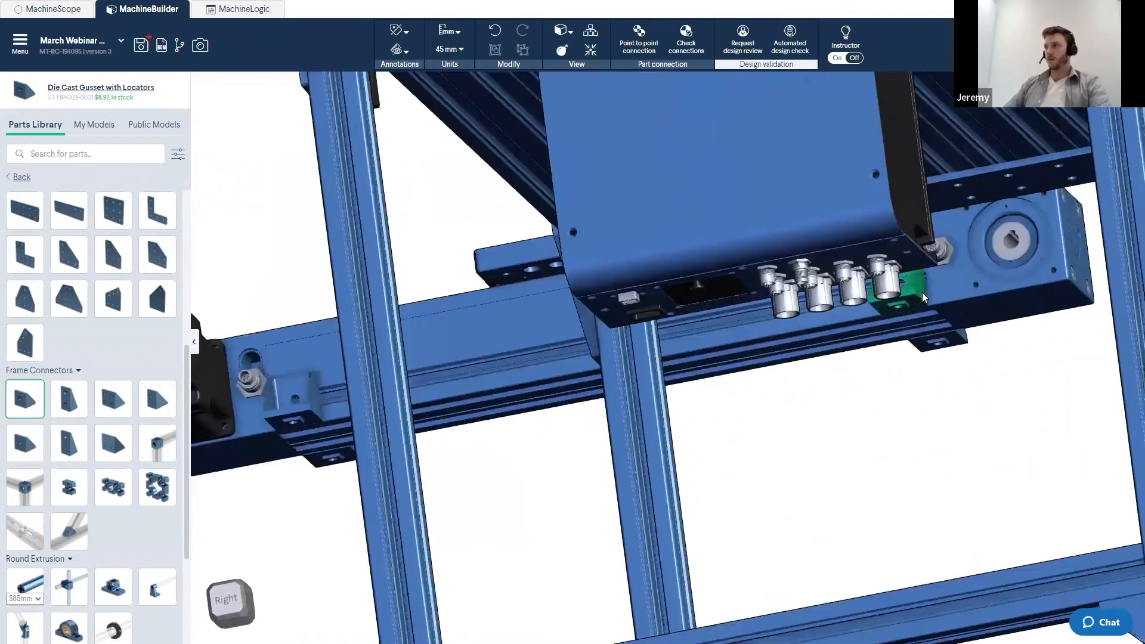
{"action": "left_click", "coordinate": [923, 297]}
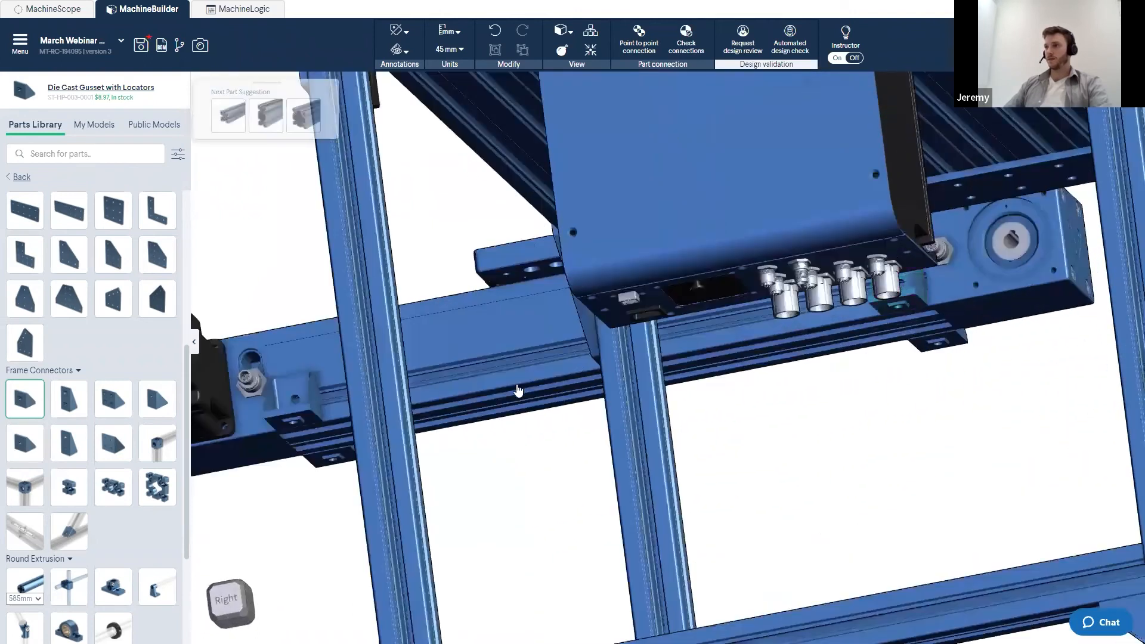
{"action": "scroll", "coordinate": [519, 392], "scroll_direction": "down", "scroll_amount": 5}
{"action": "left_click_drag", "start_coordinate": [578, 376], "coordinate": [417, 388]}
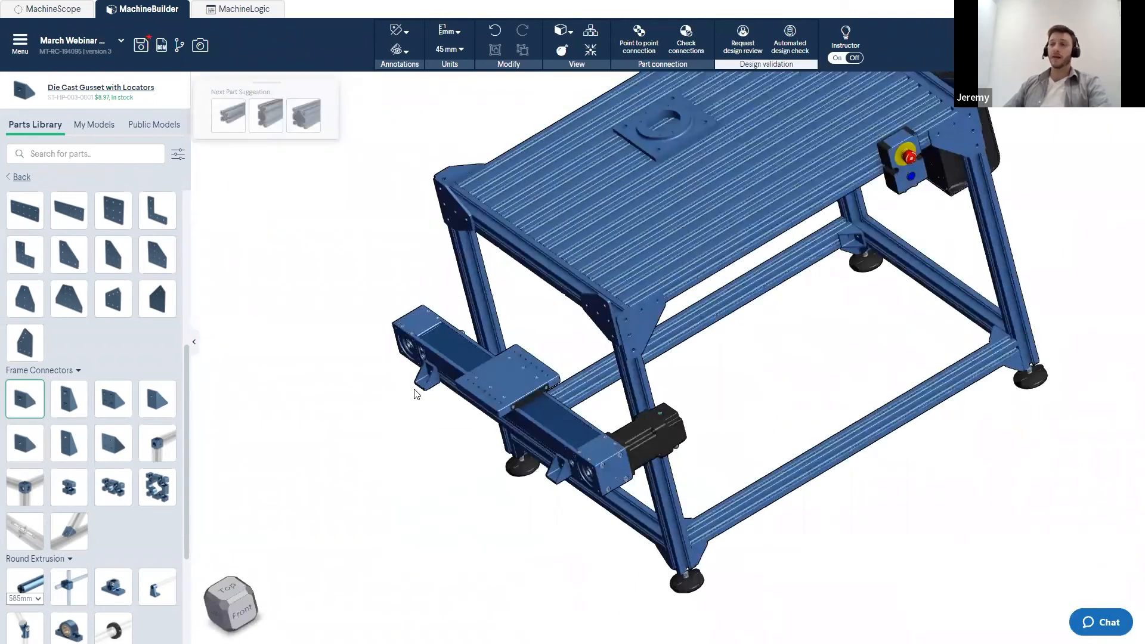
- Reconnect the actuator onto the frame's top front edge with point-to-point connection, cycling to the fourth connection option
{"action": "scroll", "coordinate": [421, 392], "scroll_direction": "up", "scroll_amount": 3}
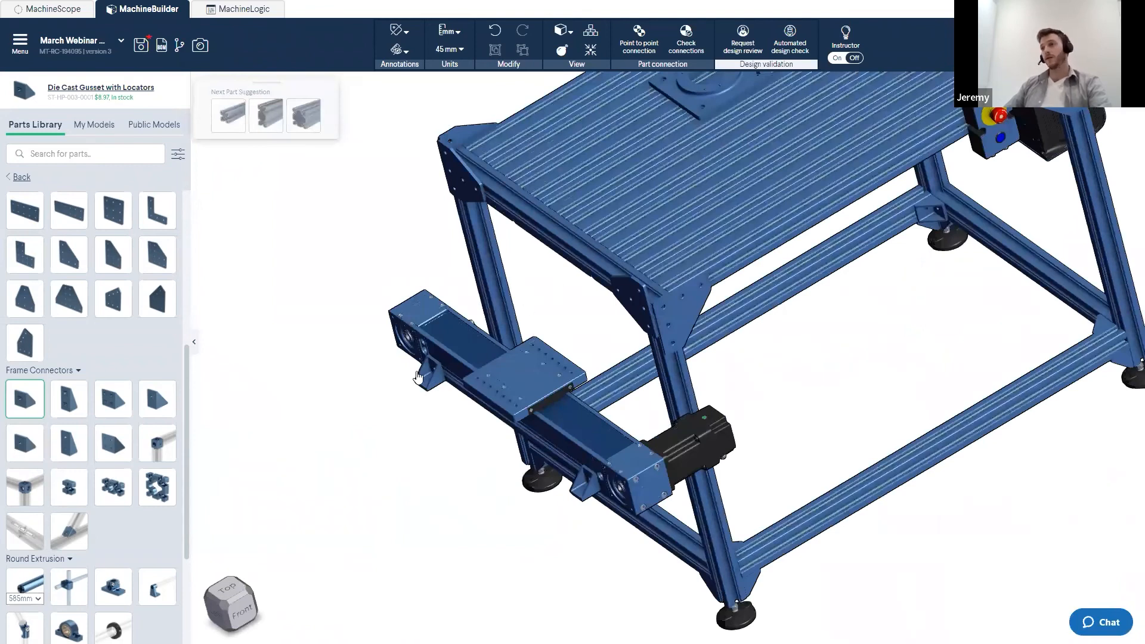
{"action": "left_click", "coordinate": [640, 46]}
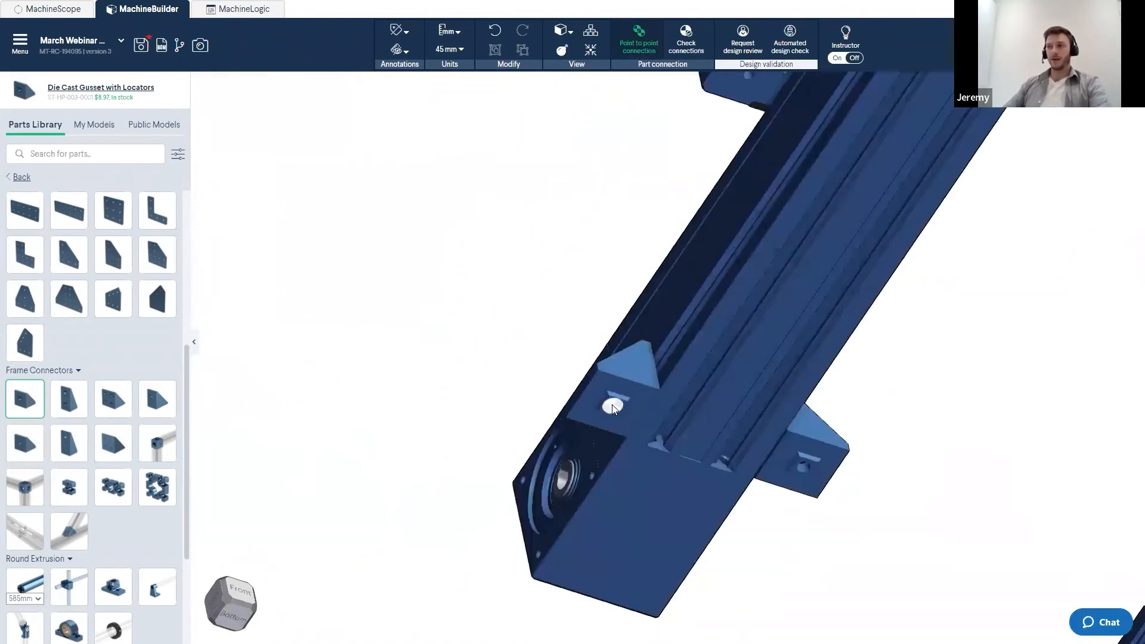
{"action": "left_click", "coordinate": [616, 407]}
{"action": "scroll", "coordinate": [508, 384], "scroll_direction": "down", "scroll_amount": 5}
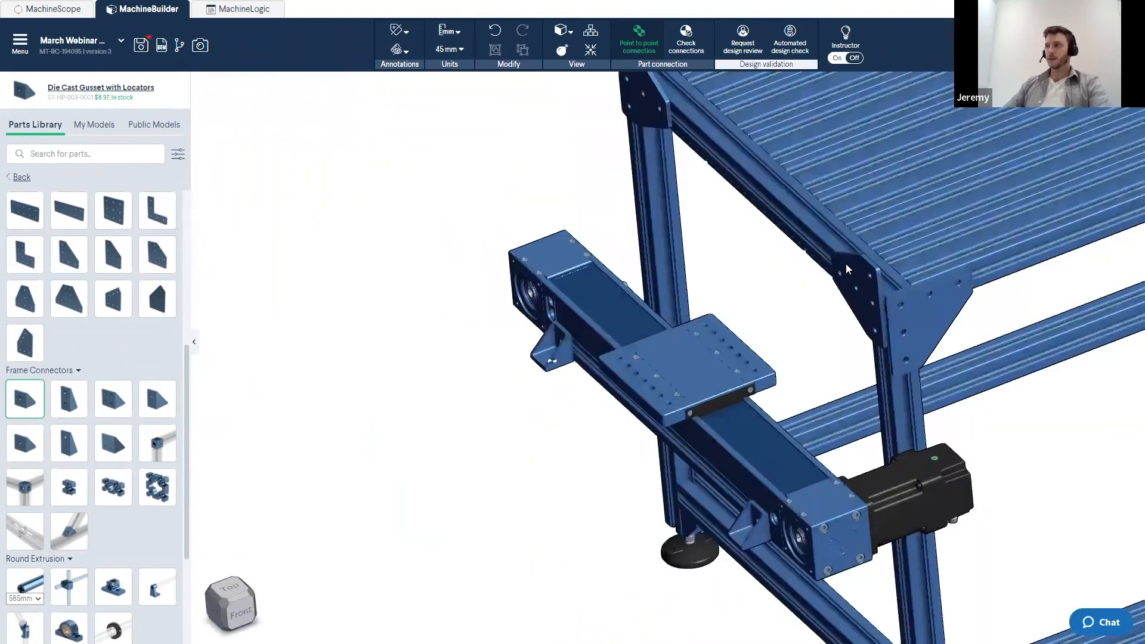
{"action": "scroll", "coordinate": [863, 266], "scroll_direction": "up", "scroll_amount": 3}
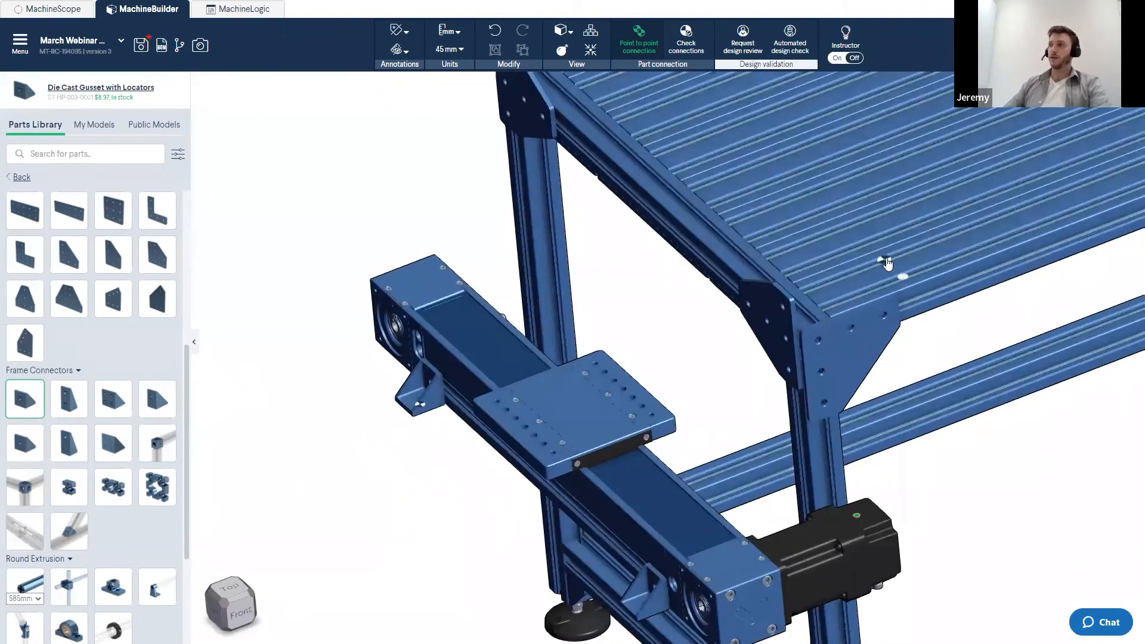
{"action": "left_click", "coordinate": [888, 258]}
{"action": "key", "text": "Right"}
{"action": "key", "text": "Right"}
{"action": "key", "text": "Right"}
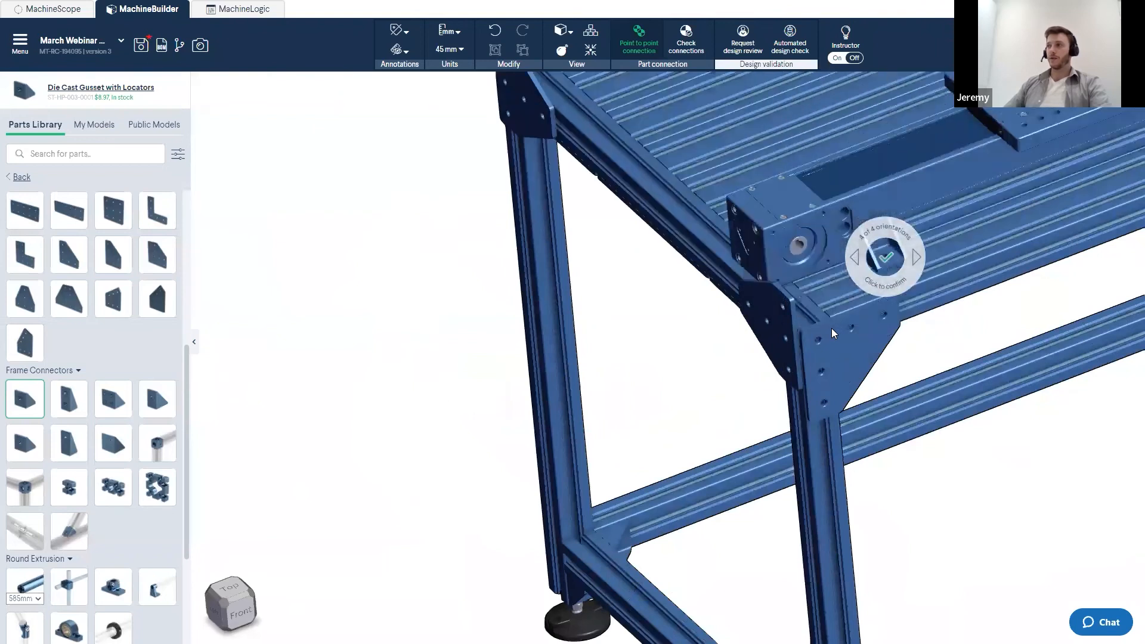
{"action": "scroll", "coordinate": [760, 345], "scroll_direction": "down", "scroll_amount": 3}
{"action": "middle_click_drag", "start_coordinate": [761, 345], "coordinate": [496, 419]}
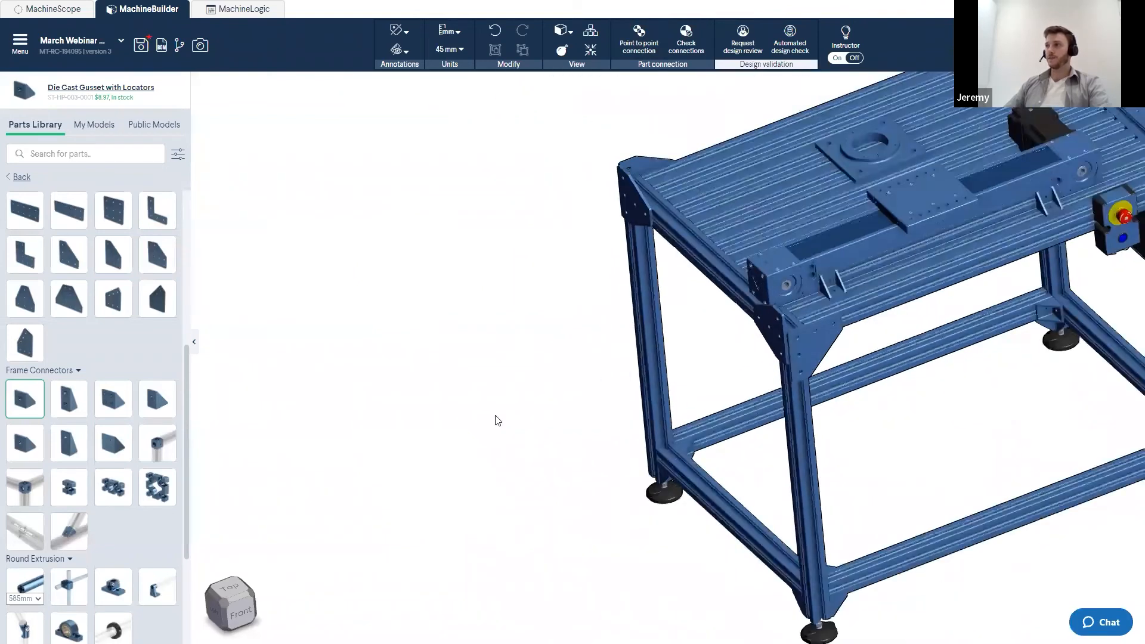
{"action": "right_click_drag", "start_coordinate": [588, 330], "coordinate": [497, 344]}
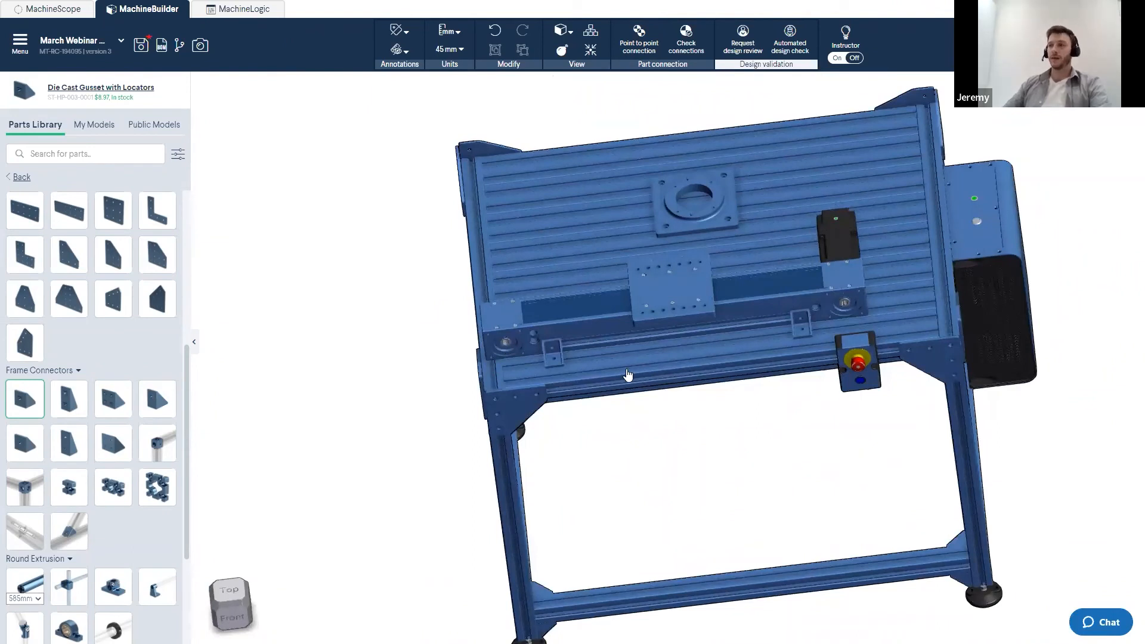
- Select the whole actuator assembly and slide it along the frame's top edge to reposition it
{"action": "scroll", "coordinate": [537, 360], "scroll_direction": "up", "scroll_amount": 3}
{"action": "left_click", "coordinate": [538, 353]}
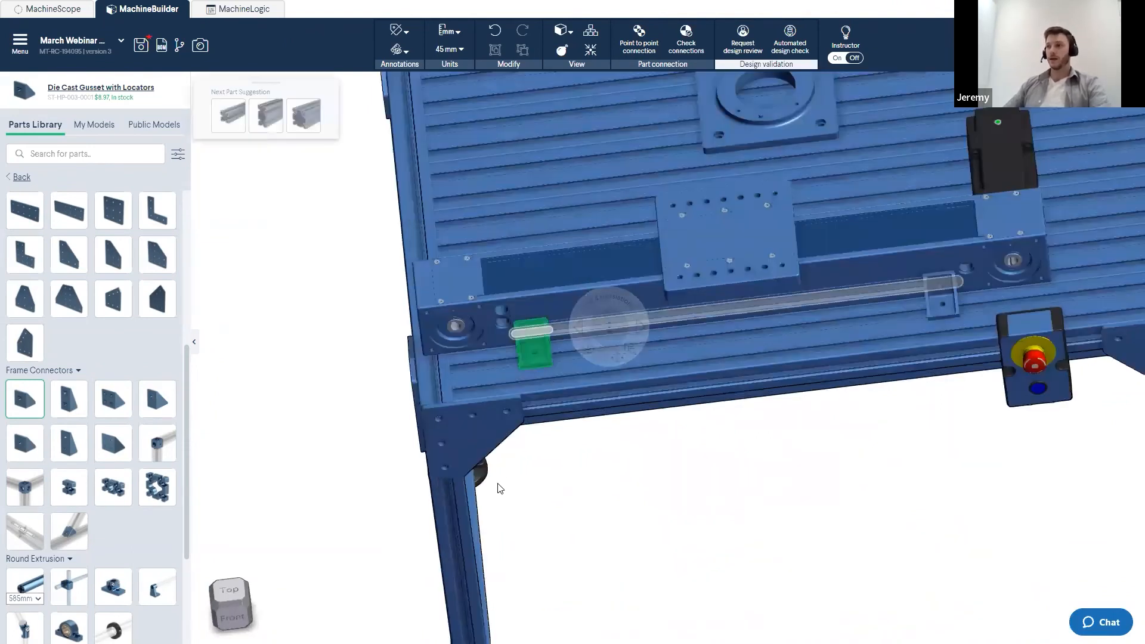
{"action": "key", "text": "space"}
{"action": "key", "text": "space"}
{"action": "key", "text": "space"}
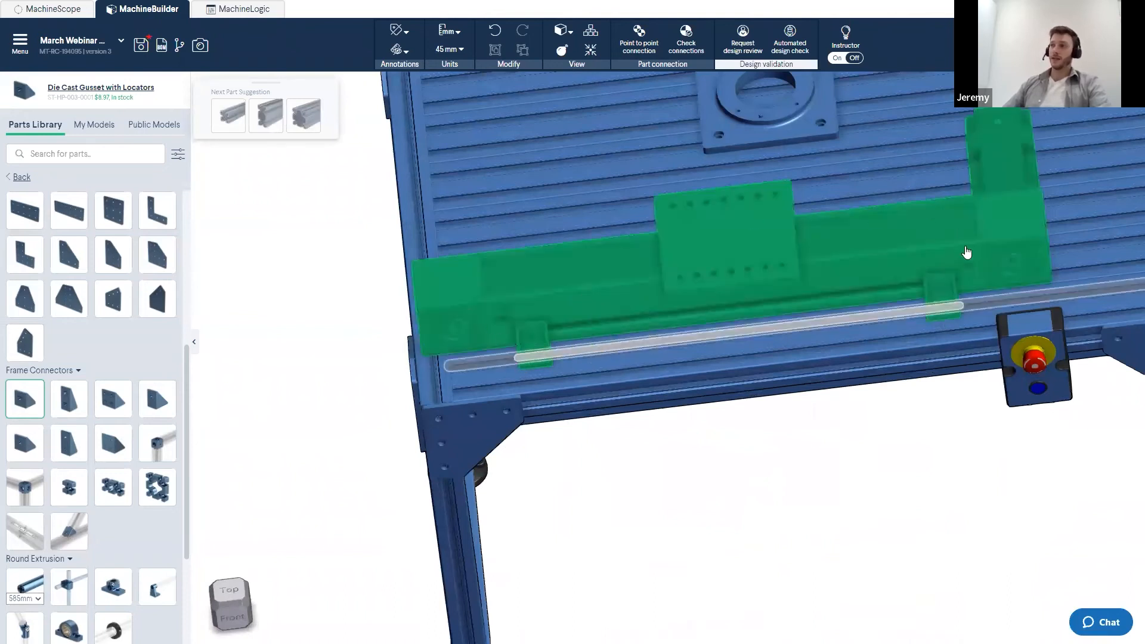
{"action": "left_click_drag", "start_coordinate": [686, 342], "coordinate": [813, 327]}
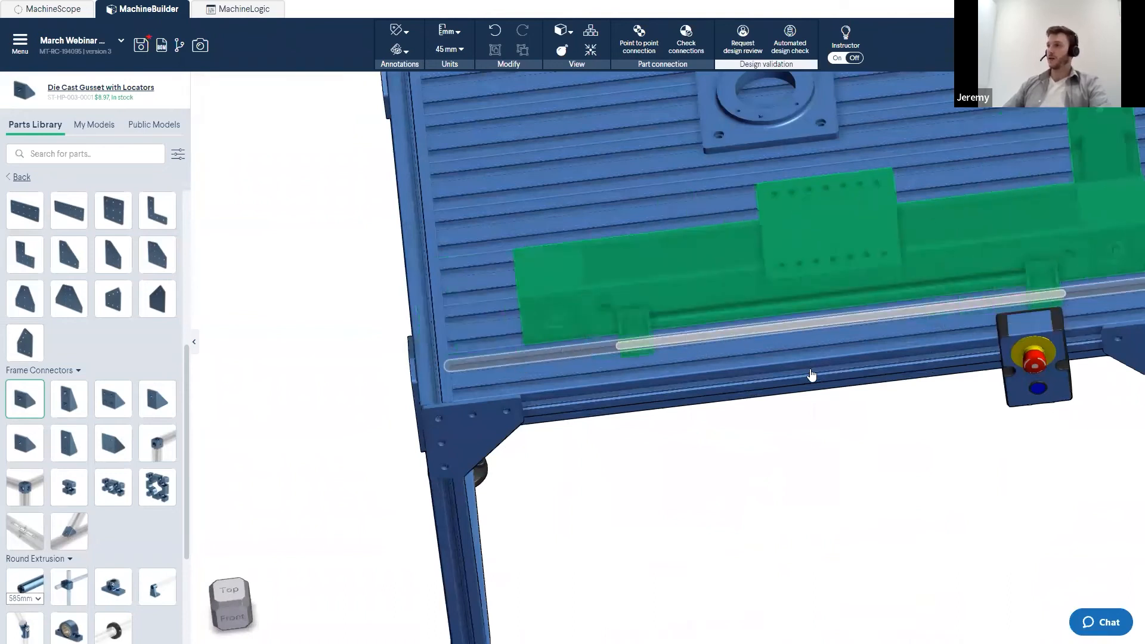
{"action": "scroll", "coordinate": [711, 387], "scroll_direction": "down", "scroll_amount": 5}
{"action": "scroll", "coordinate": [802, 366], "scroll_direction": "up", "scroll_amount": 2}
{"action": "left_click_drag", "start_coordinate": [802, 365], "coordinate": [782, 374]}
{"action": "left_click", "coordinate": [781, 465]}
{"action": "right_click_drag", "start_coordinate": [785, 465], "coordinate": [655, 435]}
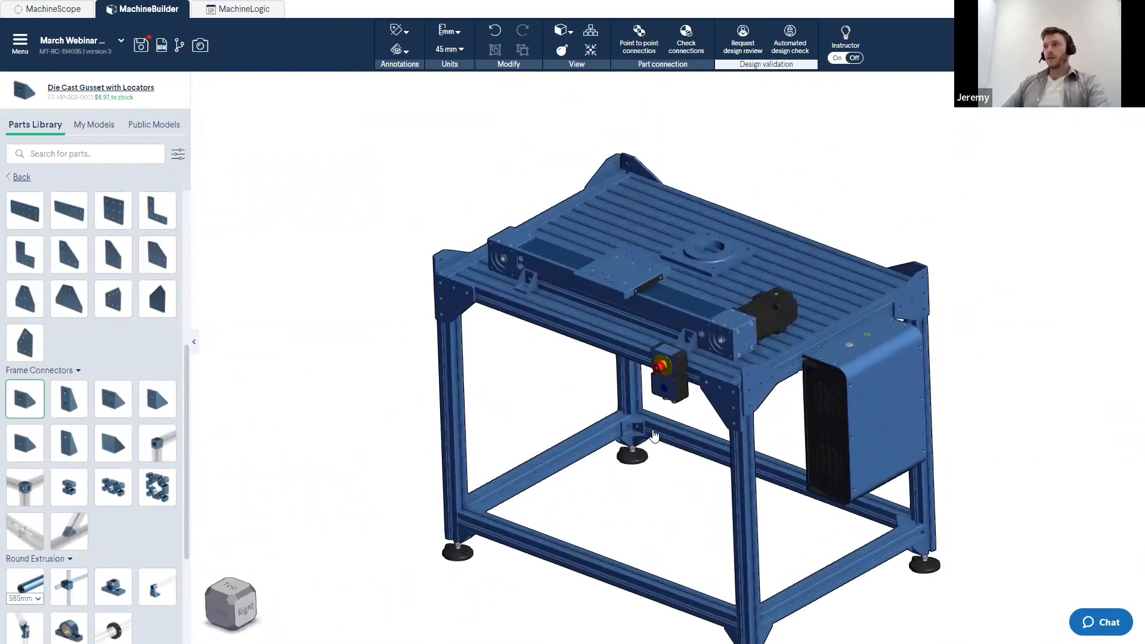
- Add a Universal Robots UR3e onto the robot mounting plate in the next orientation, then close the kit assistant
{"action": "left_click", "coordinate": [33, 130]}
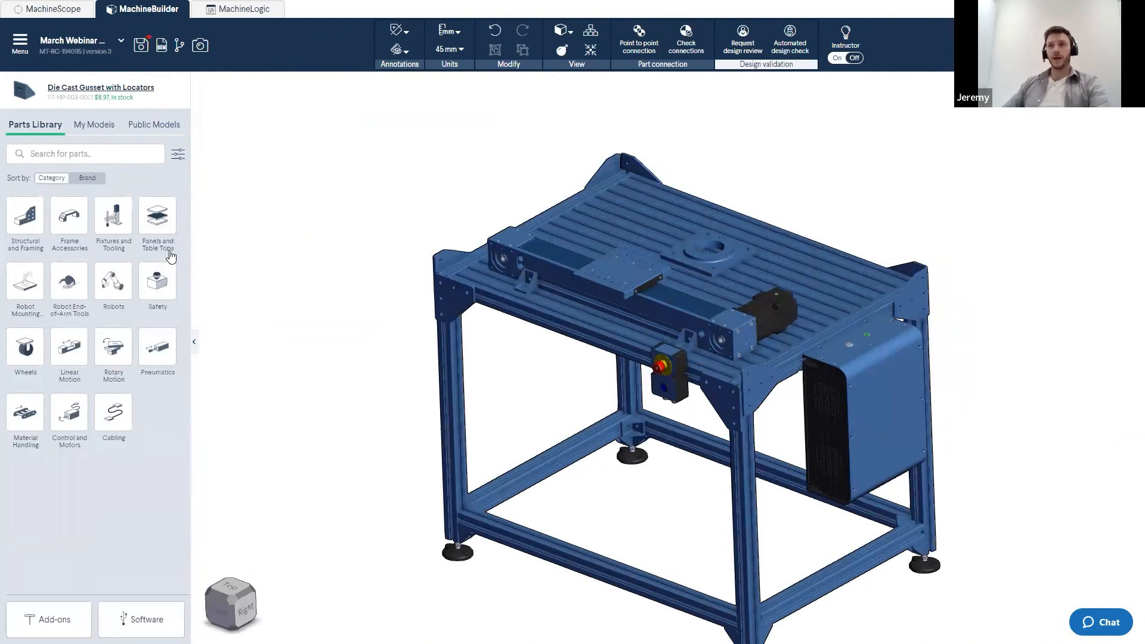
{"action": "left_click", "coordinate": [122, 290]}
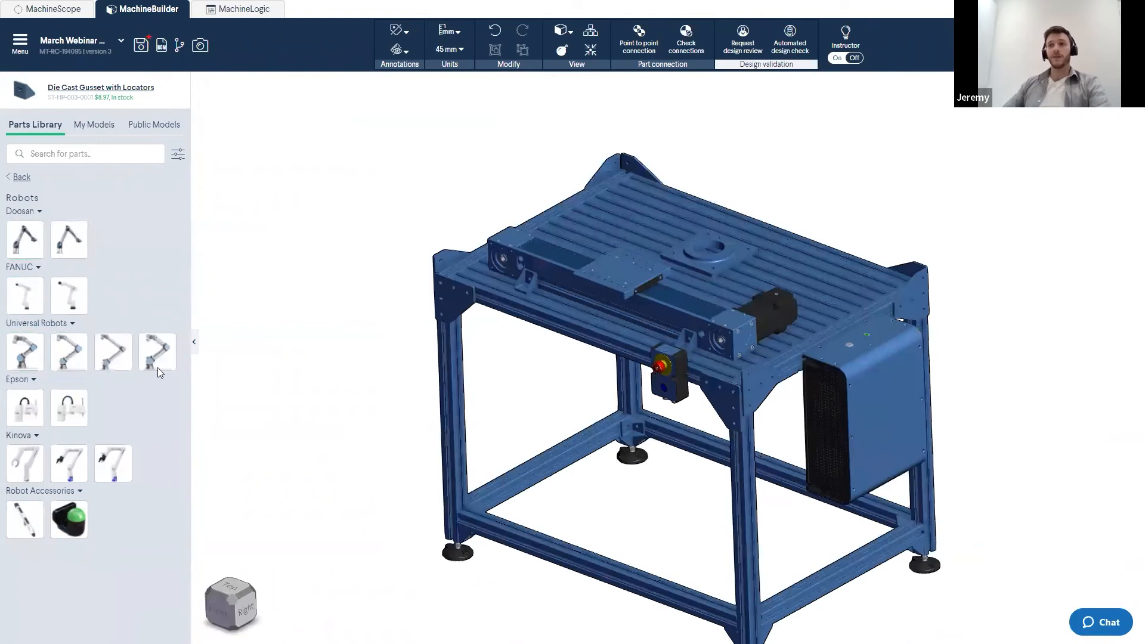
{"action": "left_click", "coordinate": [107, 462]}
{"action": "left_click", "coordinate": [35, 361]}
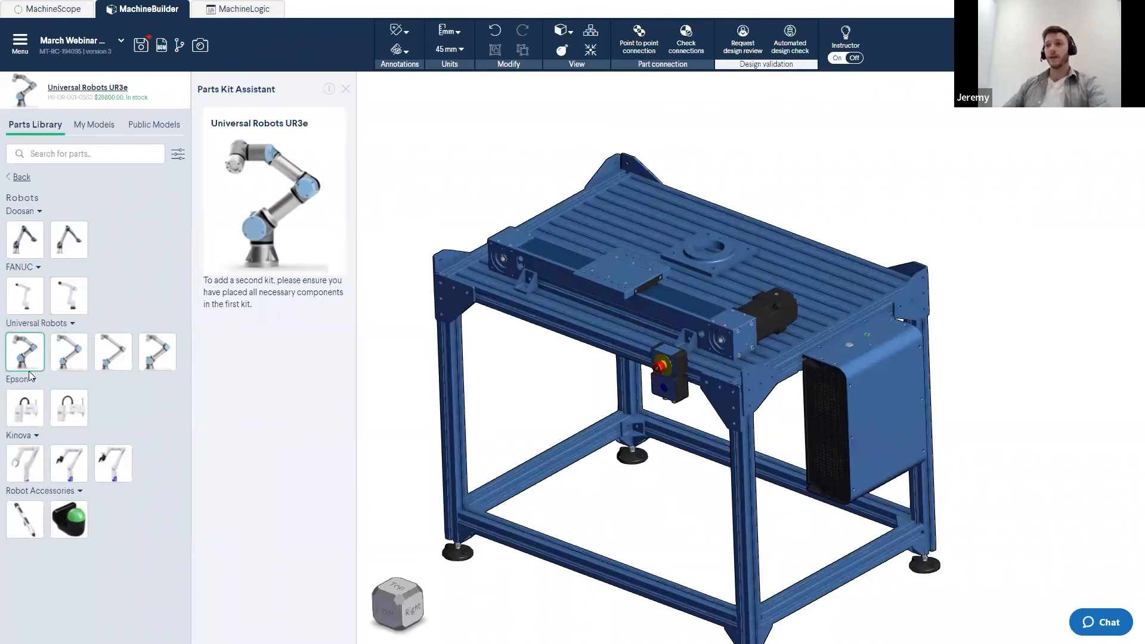
{"action": "left_click_drag", "start_coordinate": [225, 324], "coordinate": [701, 386]}
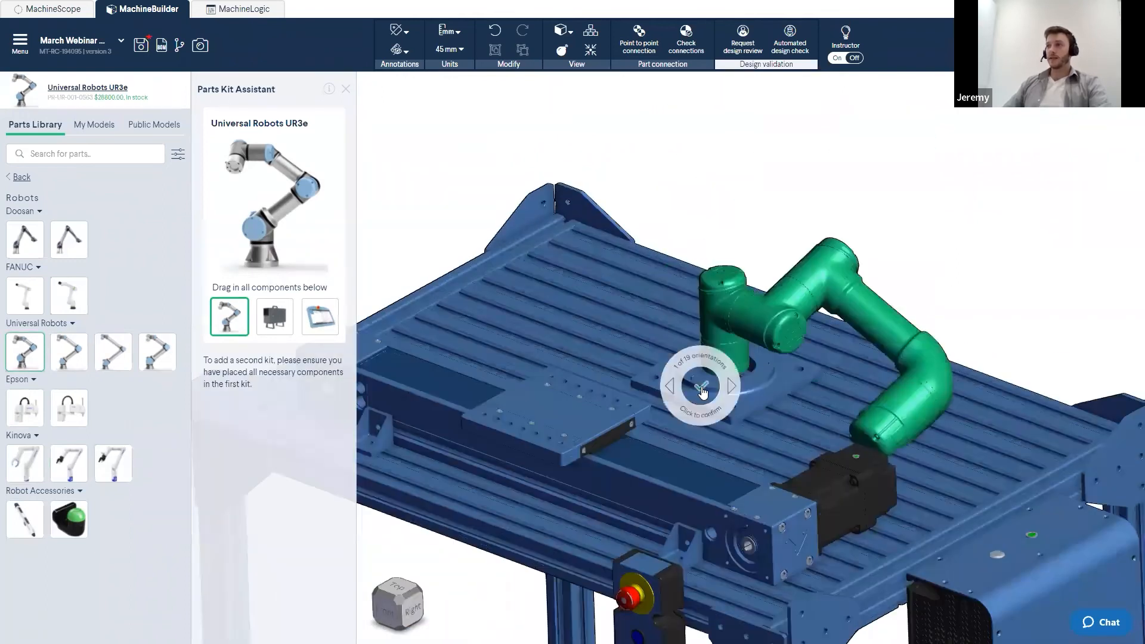
{"action": "key", "text": "Right"}
{"action": "left_click", "coordinate": [700, 388]}
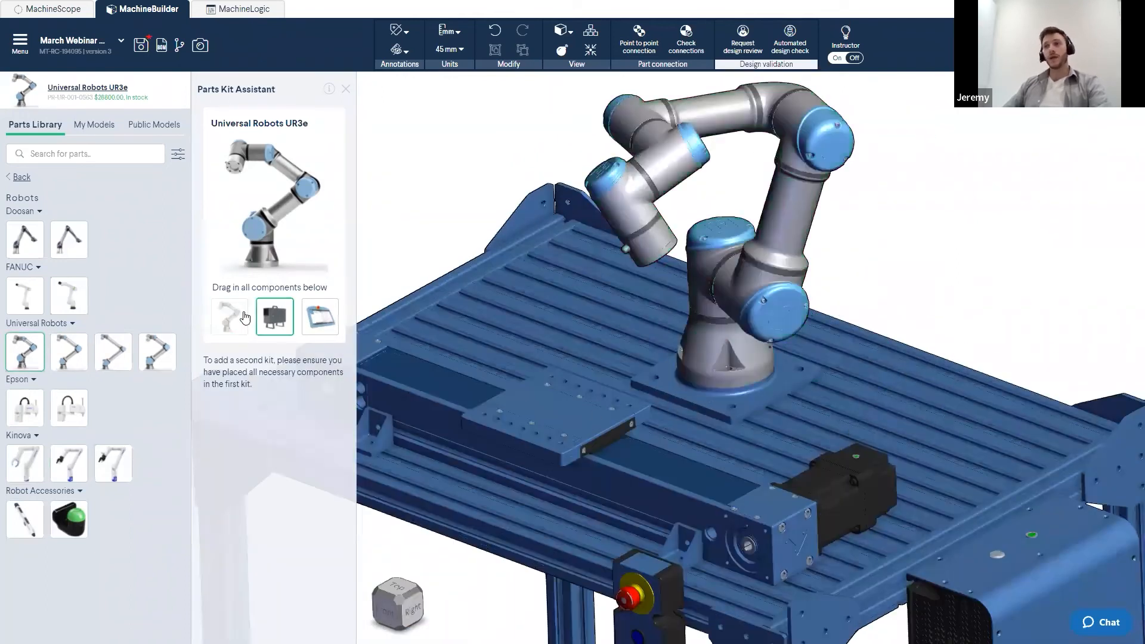
{"action": "left_click", "coordinate": [321, 316]}
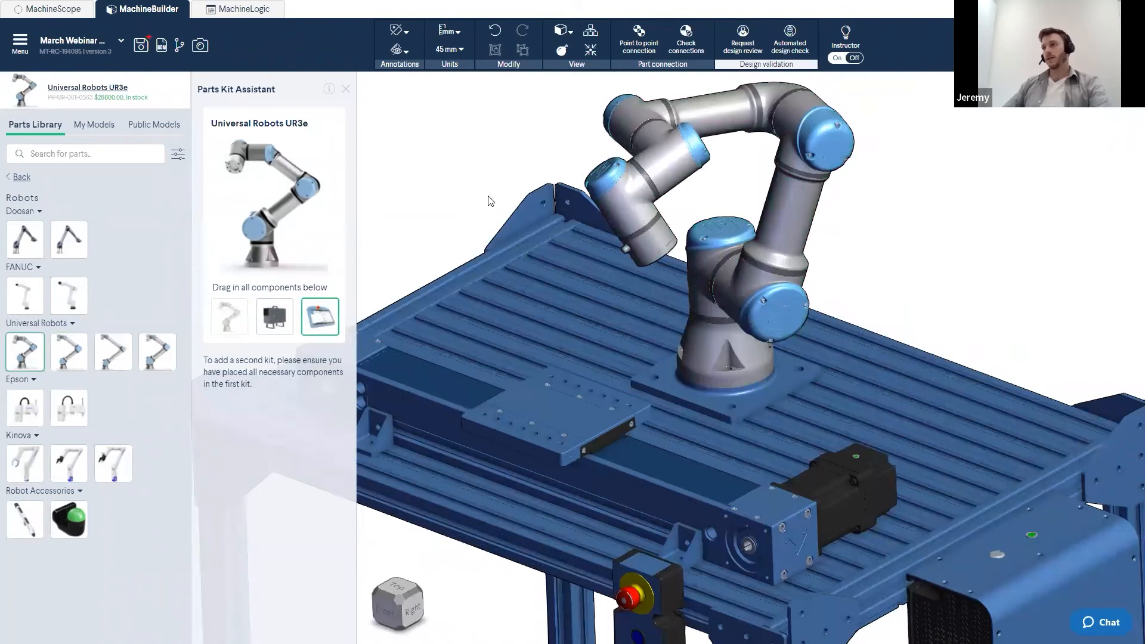
{"action": "scroll", "coordinate": [490, 203], "scroll_direction": "down", "scroll_amount": 5}
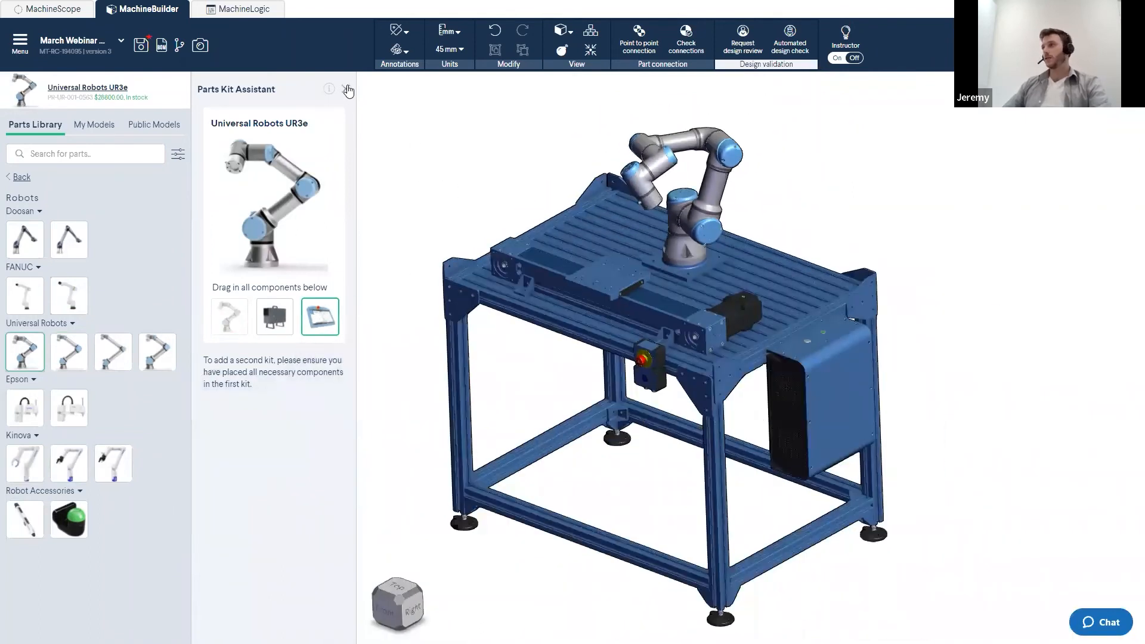
{"action": "left_click", "coordinate": [345, 91]}
- Examine the frame with the robot from several angles, focusing on the controller and lower rear leg
{"action": "scroll", "coordinate": [445, 274], "scroll_direction": "down", "scroll_amount": 4}
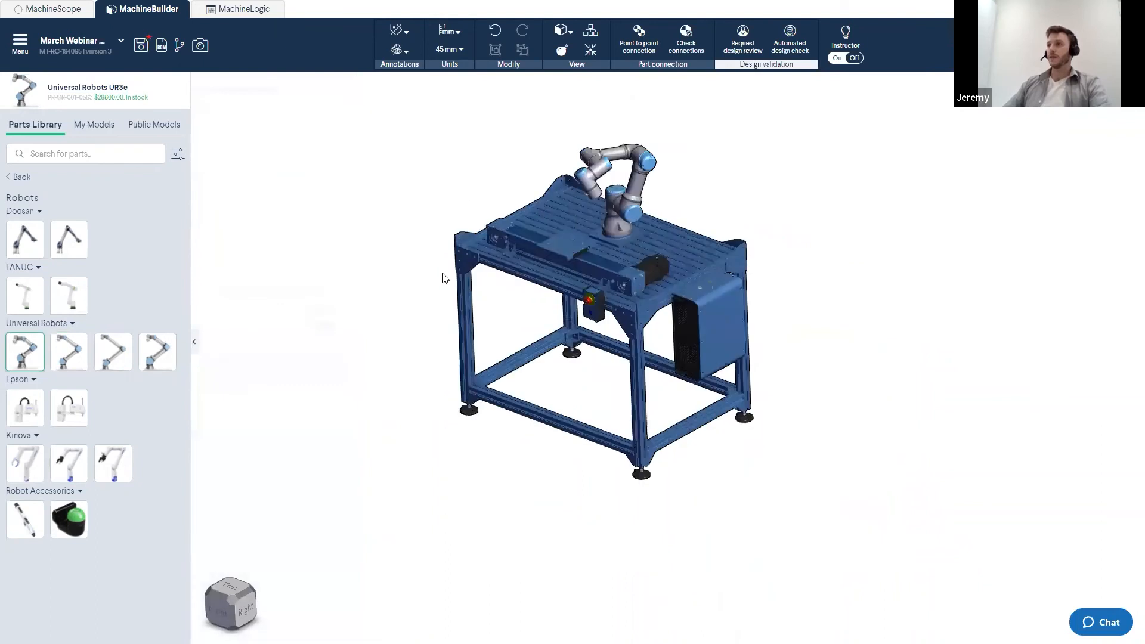
{"action": "middle_click_drag", "start_coordinate": [450, 272], "coordinate": [448, 285]}
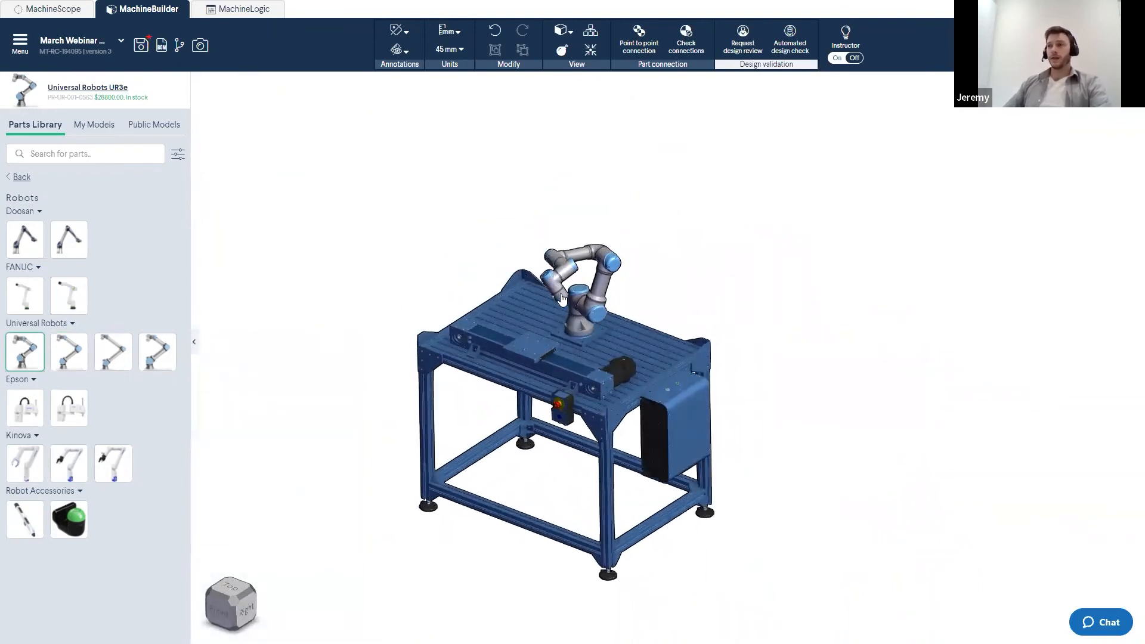
{"action": "scroll", "coordinate": [537, 510], "scroll_direction": "up", "scroll_amount": 2}
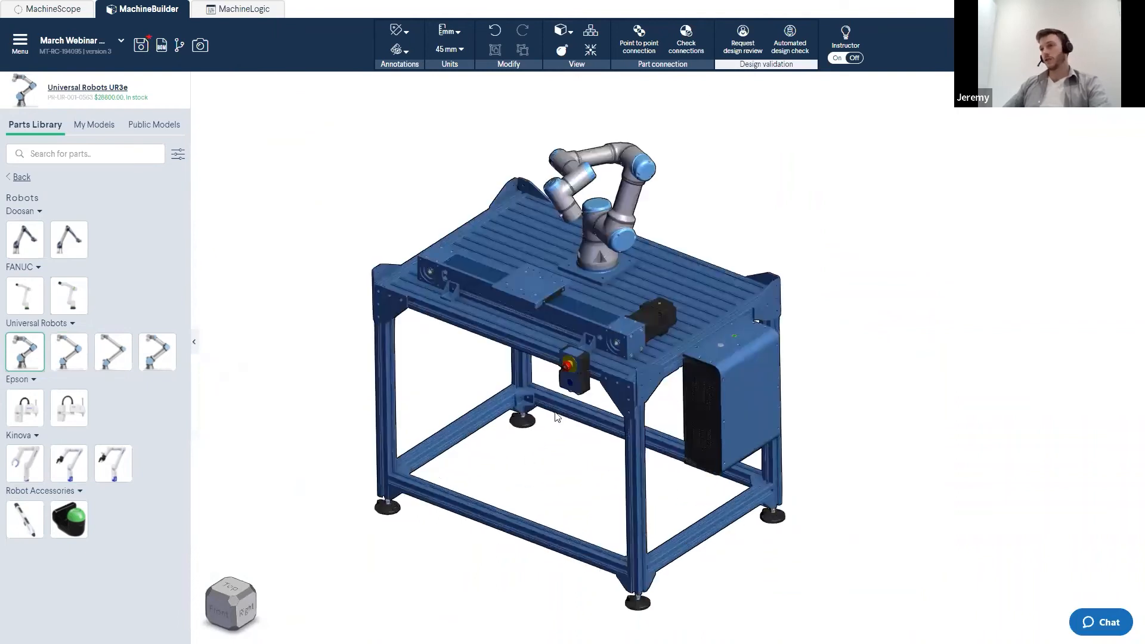
{"action": "scroll", "coordinate": [766, 517], "scroll_direction": "up", "scroll_amount": 1}
{"action": "scroll", "coordinate": [720, 500], "scroll_direction": "up", "scroll_amount": 2}
{"action": "scroll", "coordinate": [632, 446], "scroll_direction": "down", "scroll_amount": 3}
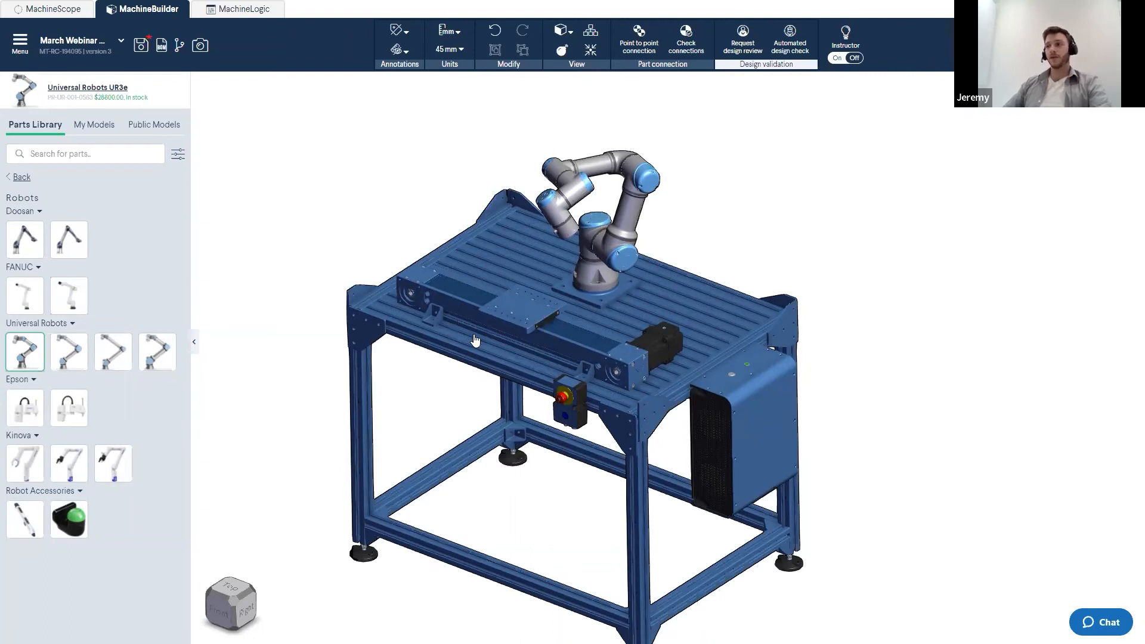
{"action": "scroll", "coordinate": [599, 404], "scroll_direction": "up", "scroll_amount": 3}
{"action": "scroll", "coordinate": [563, 422], "scroll_direction": "up", "scroll_amount": 5}
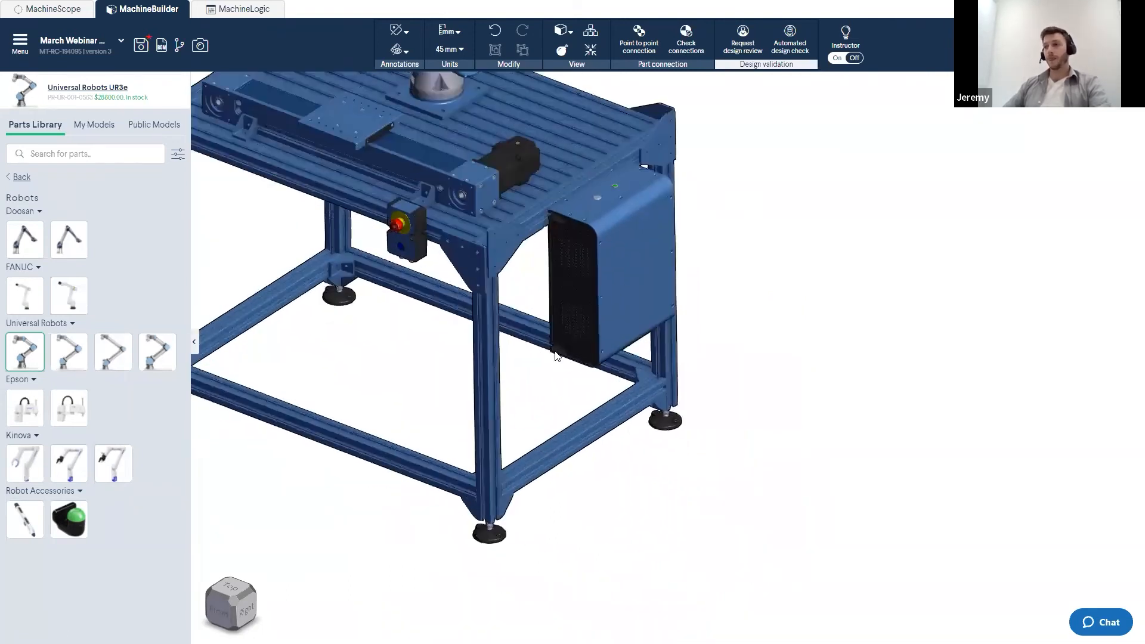
{"action": "middle_click_drag", "start_coordinate": [625, 292], "coordinate": [591, 347]}
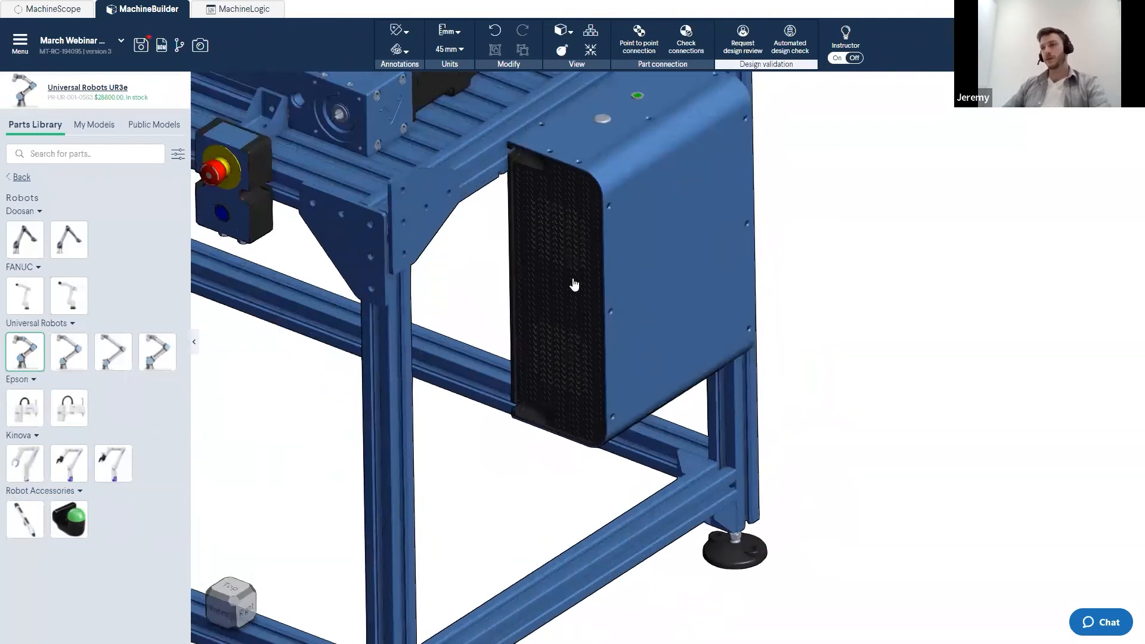
{"action": "scroll", "coordinate": [606, 373], "scroll_direction": "down", "scroll_amount": 3}
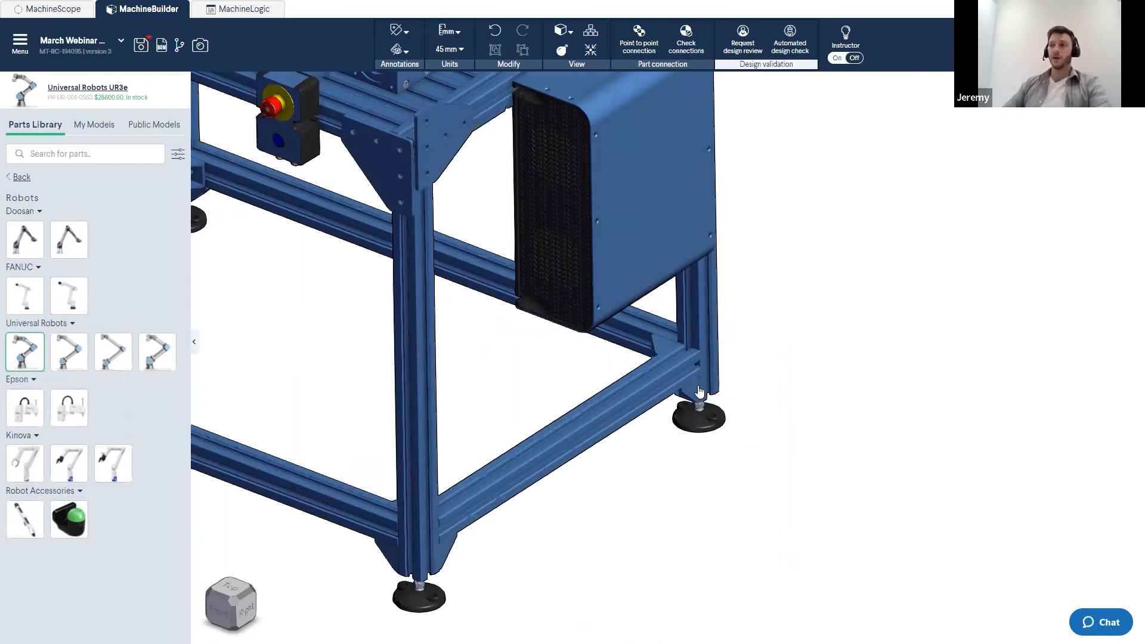
{"action": "scroll", "coordinate": [750, 361], "scroll_direction": "up", "scroll_amount": 2}
{"action": "scroll", "coordinate": [762, 358], "scroll_direction": "up", "scroll_amount": 2}
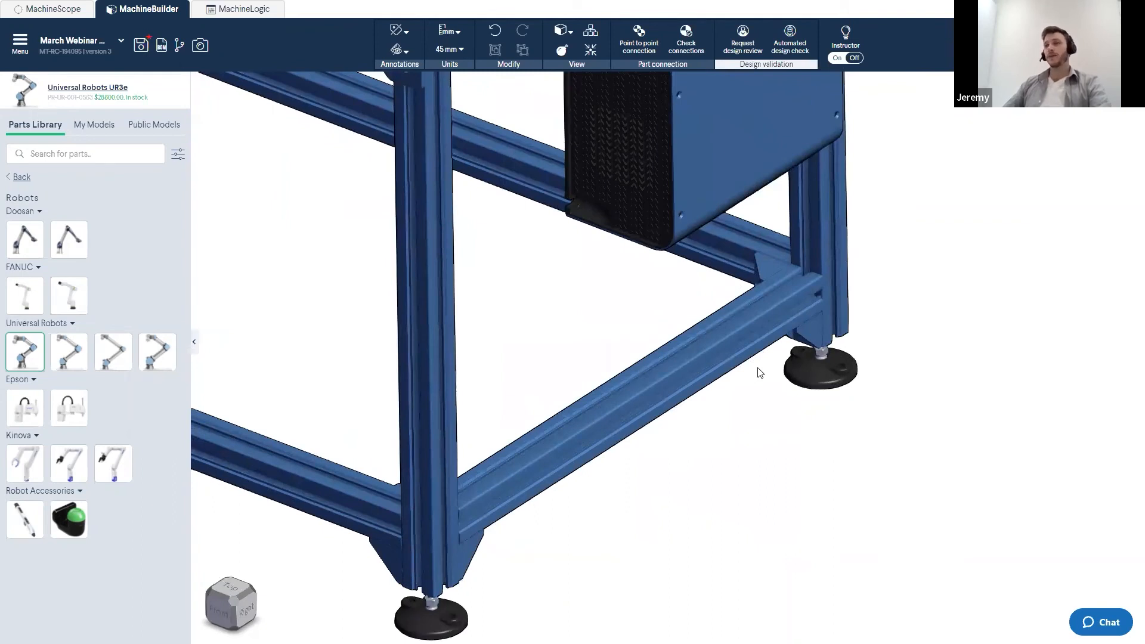
- Paste another gusset copy at the joint between the lower side extrusion and the rear leg
{"action": "left_click", "coordinate": [819, 334]}
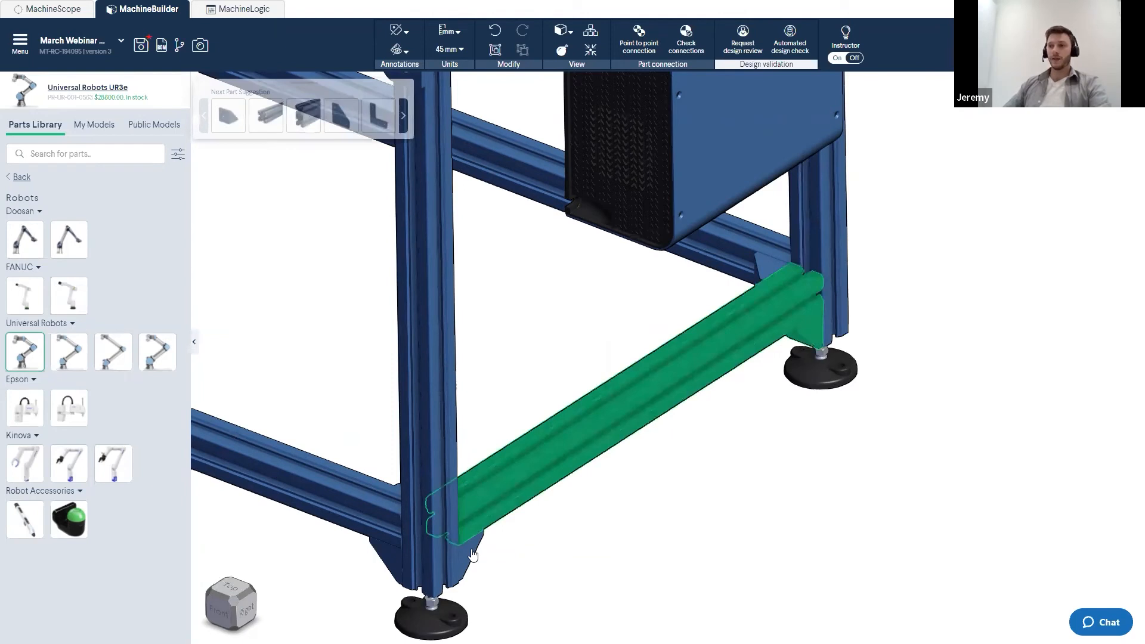
{"action": "left_click", "coordinate": [436, 533], "text": "shift"}
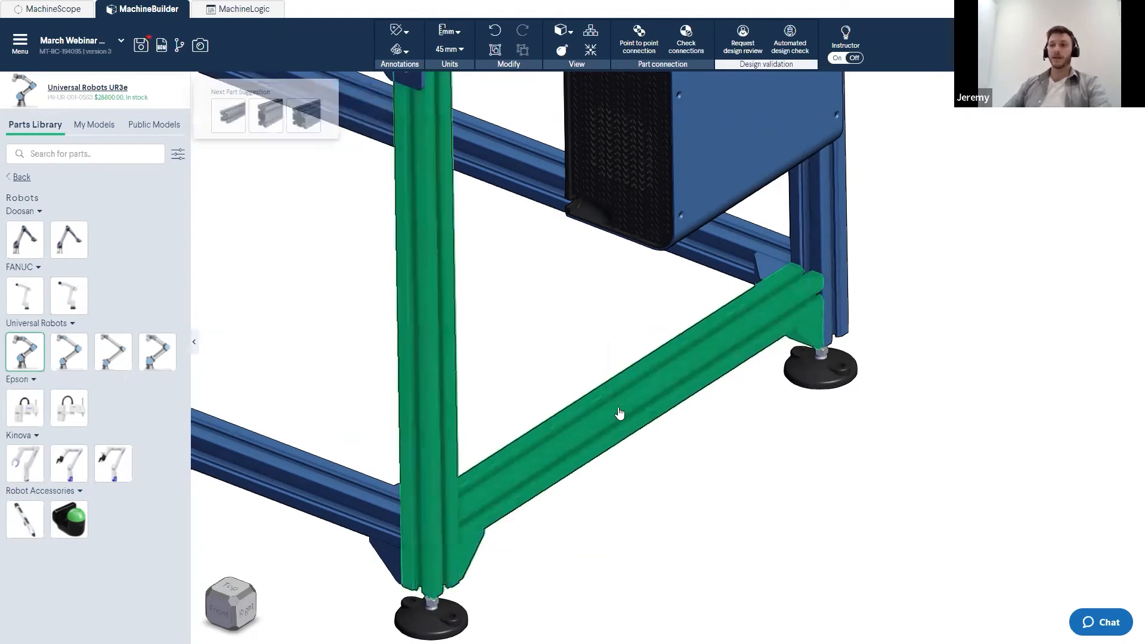
{"action": "left_click", "coordinate": [429, 446], "text": "shift"}
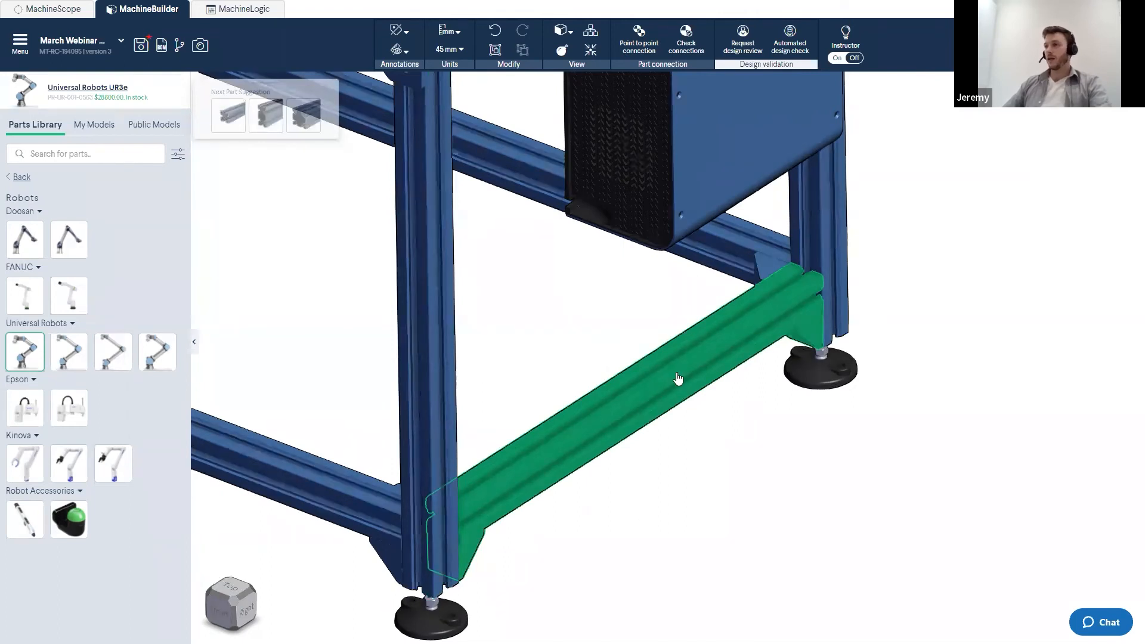
{"action": "scroll", "coordinate": [739, 394], "scroll_direction": "down", "scroll_amount": 3}
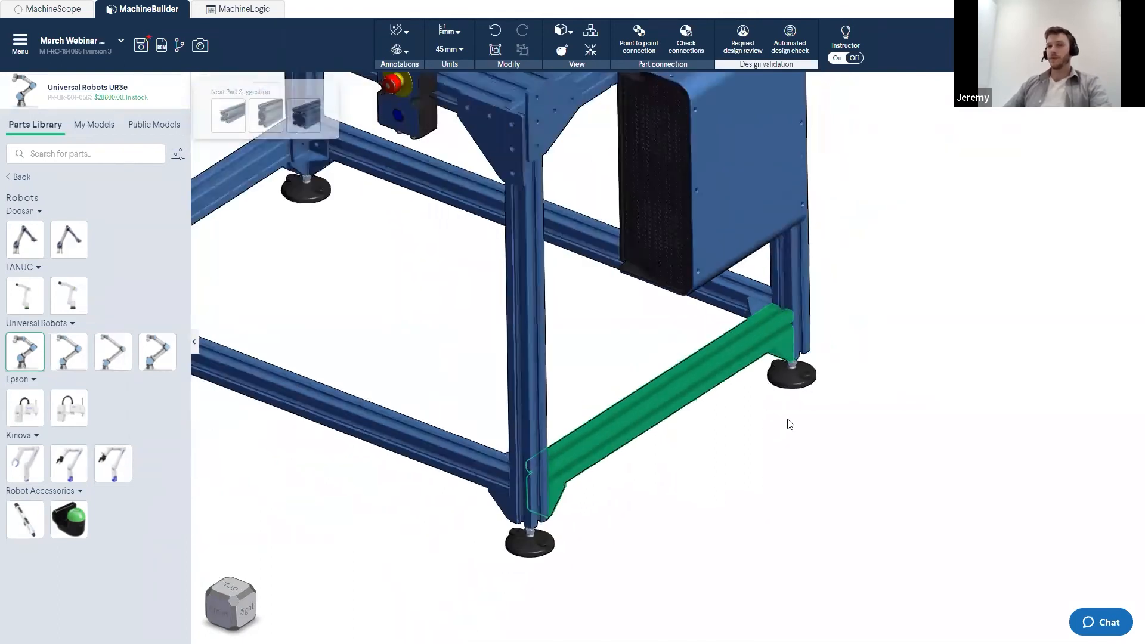
{"action": "right_click_drag", "start_coordinate": [790, 424], "coordinate": [605, 415]}
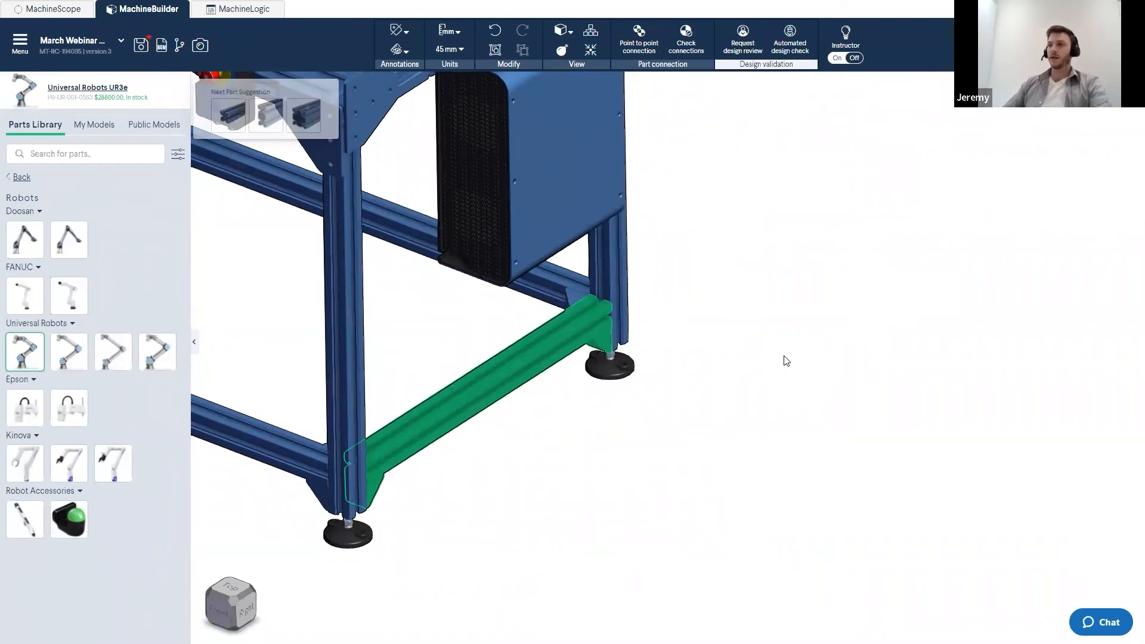
{"action": "key", "text": "ctrl+v"}
{"action": "right_click_drag", "start_coordinate": [801, 378], "coordinate": [858, 420]}
{"action": "left_click_drag", "start_coordinate": [923, 374], "coordinate": [656, 282]}
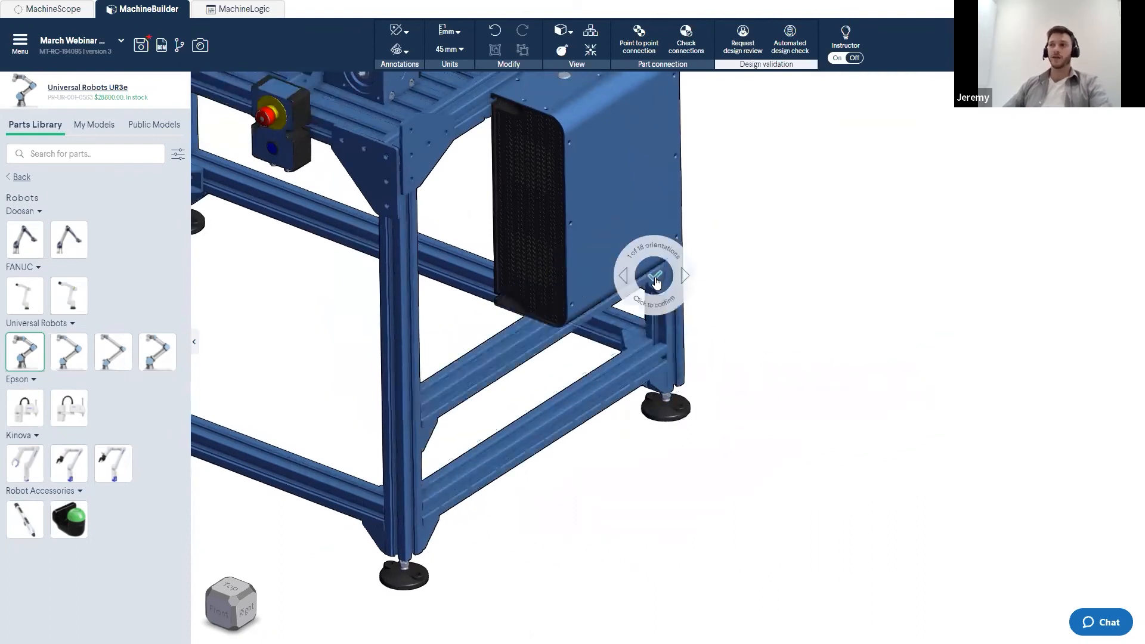
{"action": "left_click", "coordinate": [676, 307]}
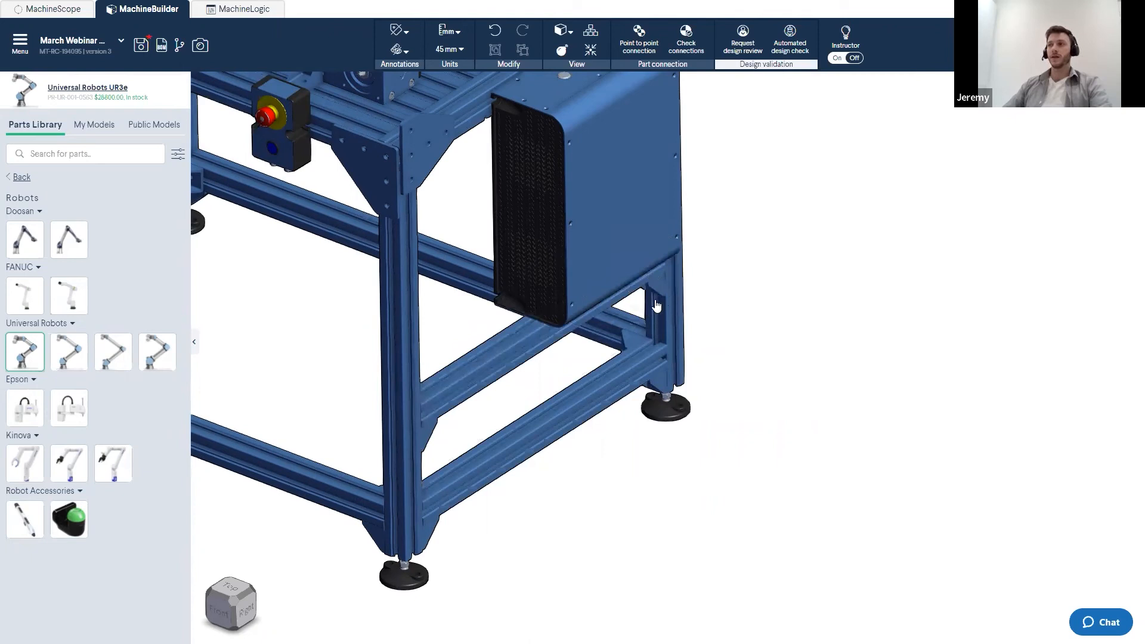
{"action": "left_click_drag", "start_coordinate": [466, 373], "coordinate": [465, 299]}
{"action": "scroll", "coordinate": [480, 300], "scroll_direction": "up", "scroll_amount": 1}
{"action": "left_click", "coordinate": [537, 357]}
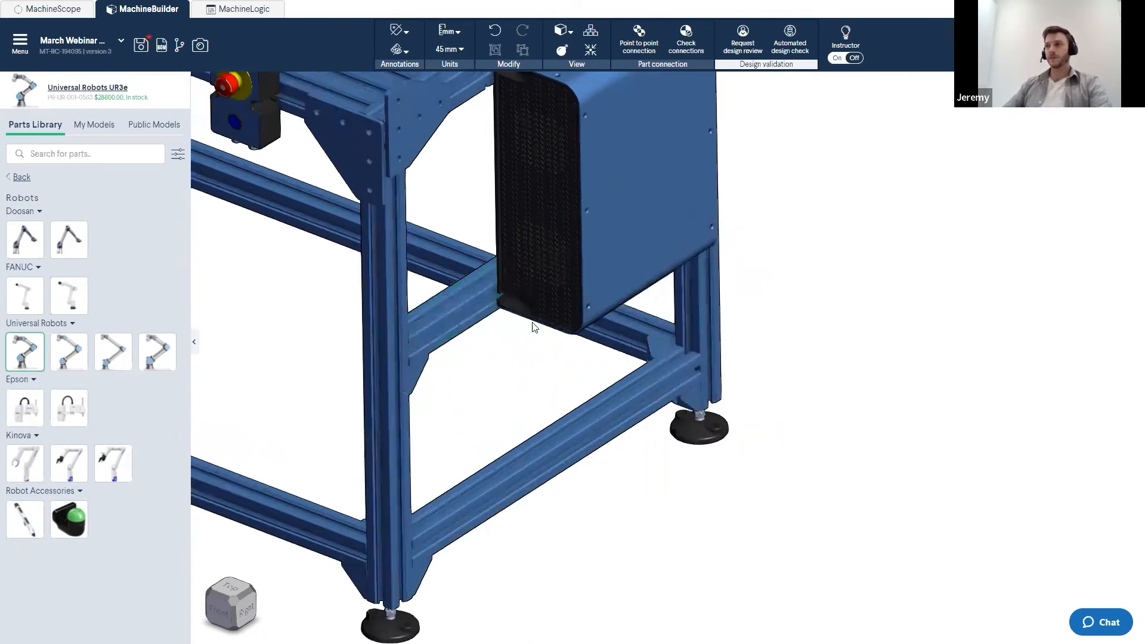
{"action": "scroll", "coordinate": [535, 325], "scroll_direction": "down", "scroll_amount": 5}
{"action": "right_click_drag", "start_coordinate": [534, 324], "coordinate": [754, 460]}
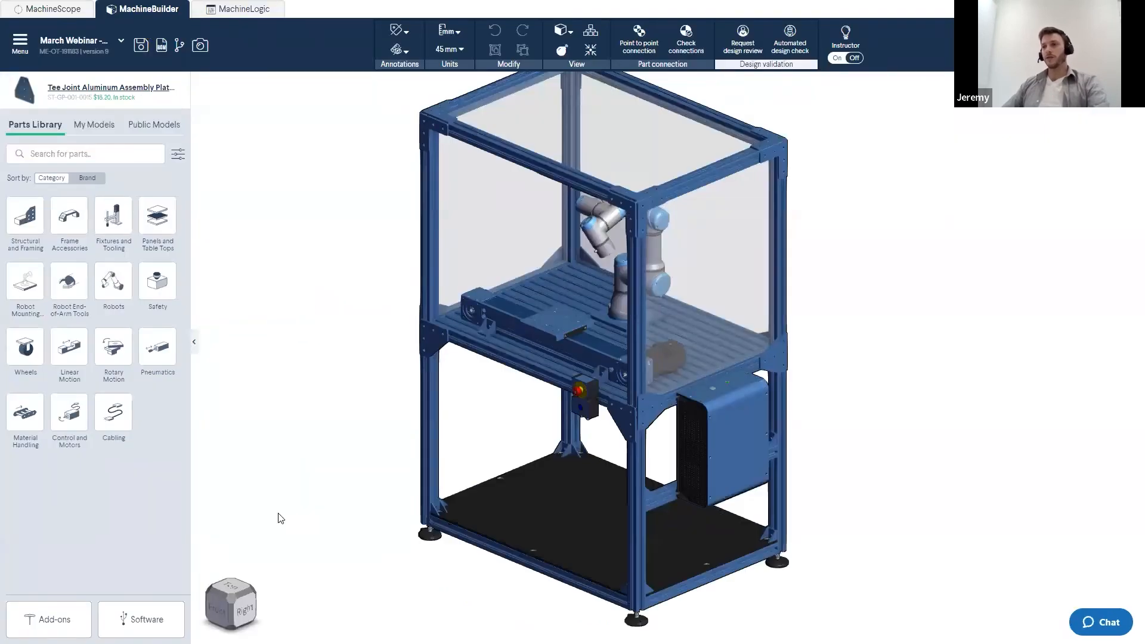
{"action": "left_click", "coordinate": [215, 609]}
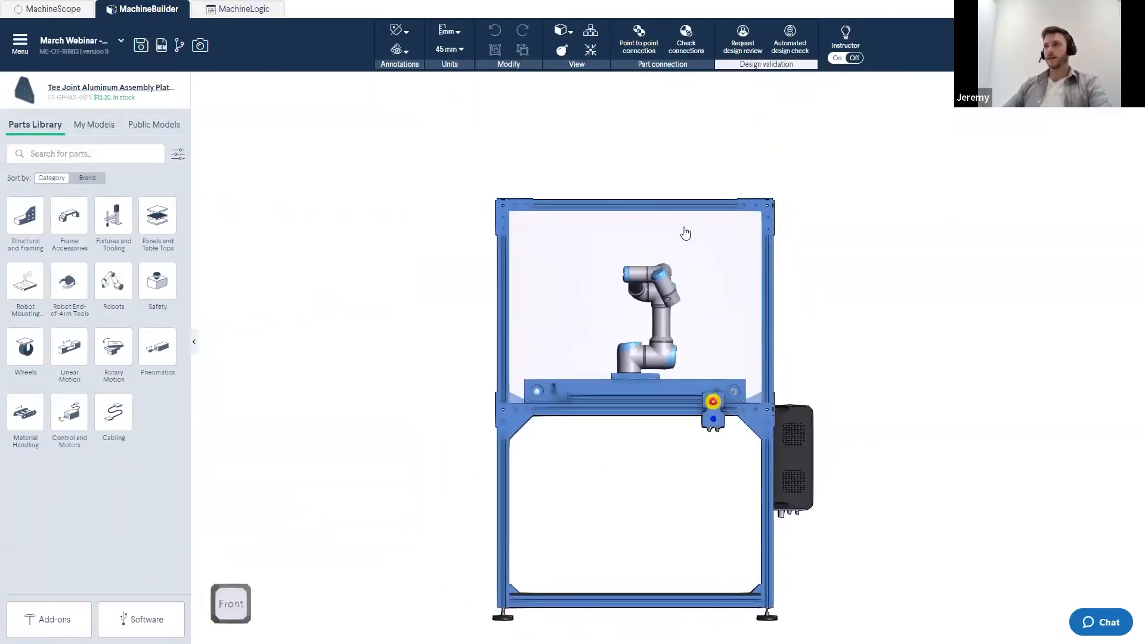
{"action": "left_click_drag", "start_coordinate": [758, 180], "coordinate": [437, 248]}
{"action": "right_click_drag", "start_coordinate": [647, 279], "coordinate": [593, 324]}
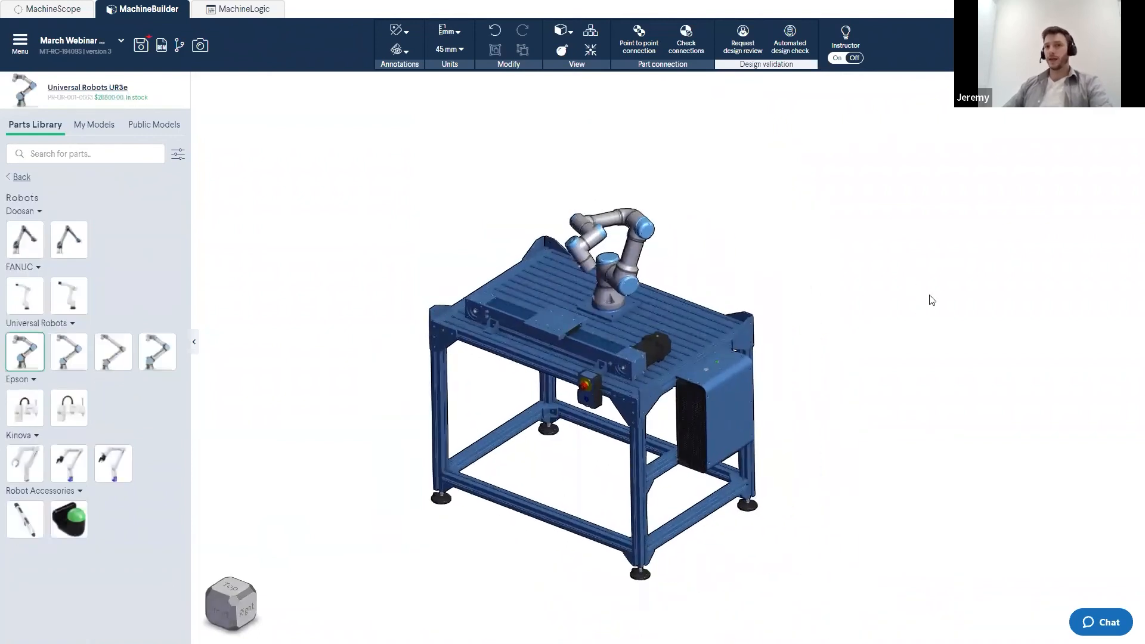
- Paste the copied enclosure frame with panels next to the machine frame
{"action": "key", "text": "ctrl+v"}
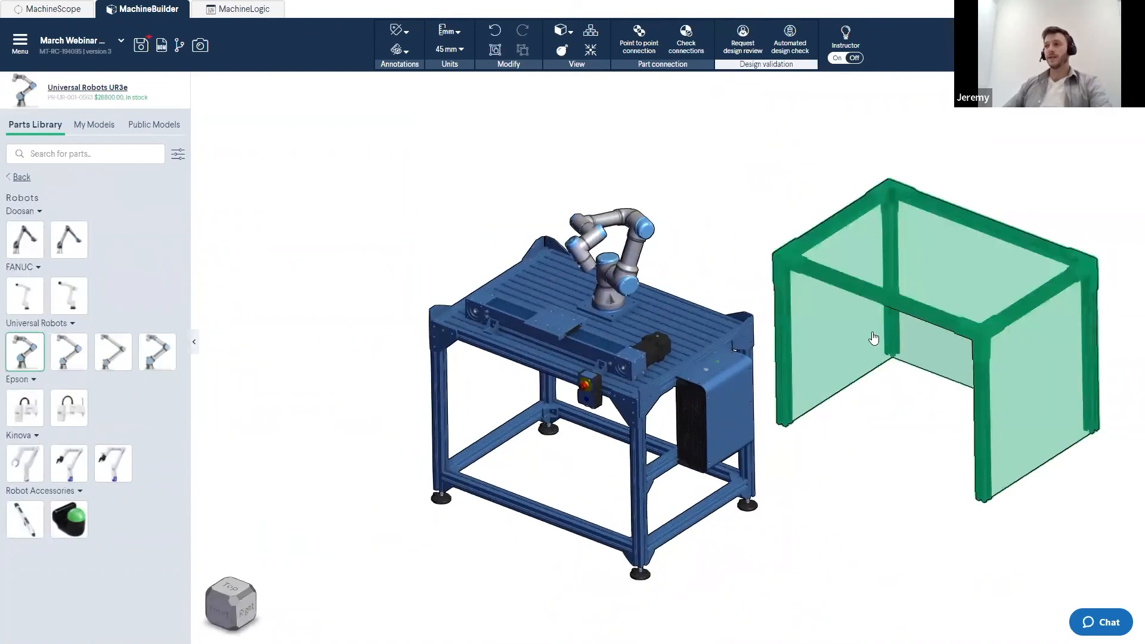
{"action": "left_click", "coordinate": [901, 442]}
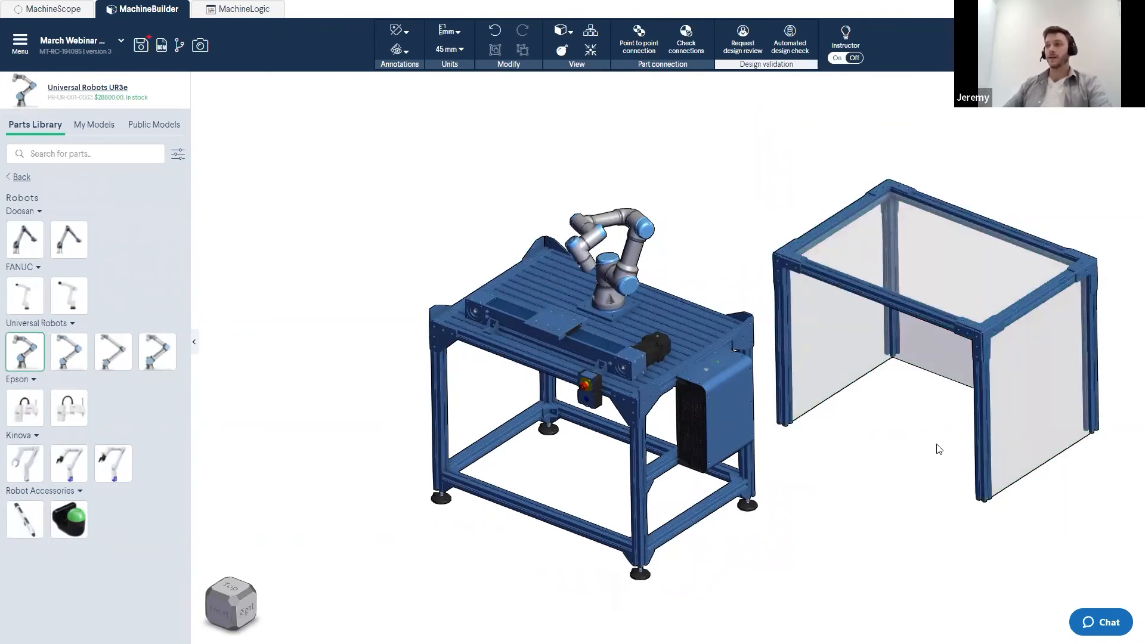
{"action": "scroll", "coordinate": [767, 506], "scroll_direction": "up", "scroll_amount": 5}
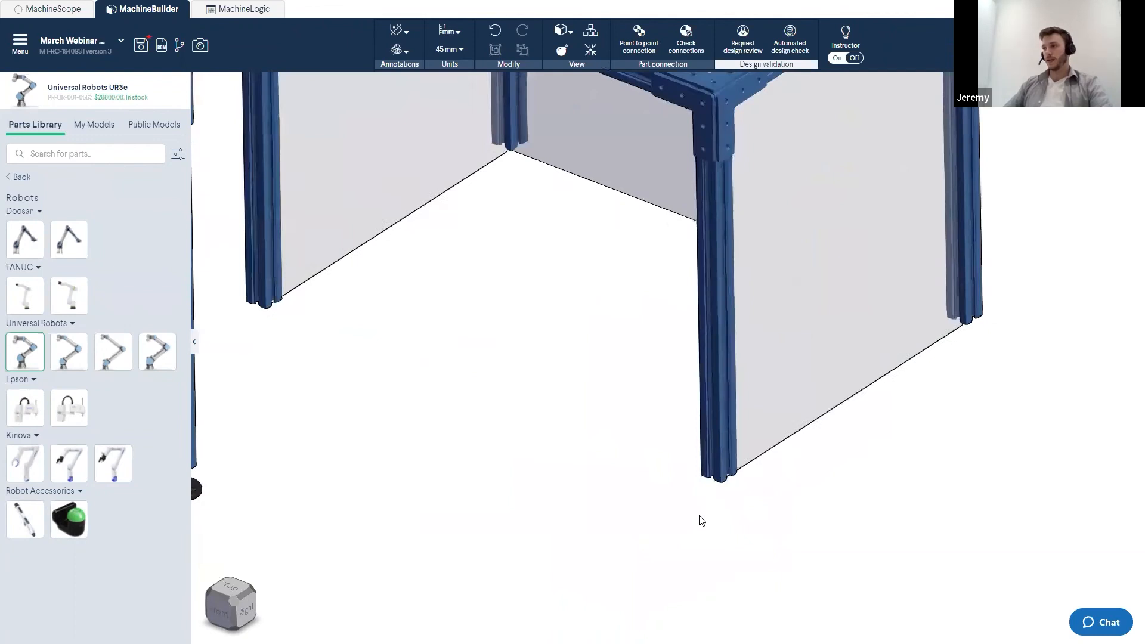
{"action": "scroll", "coordinate": [701, 520], "scroll_direction": "up", "scroll_amount": 2}
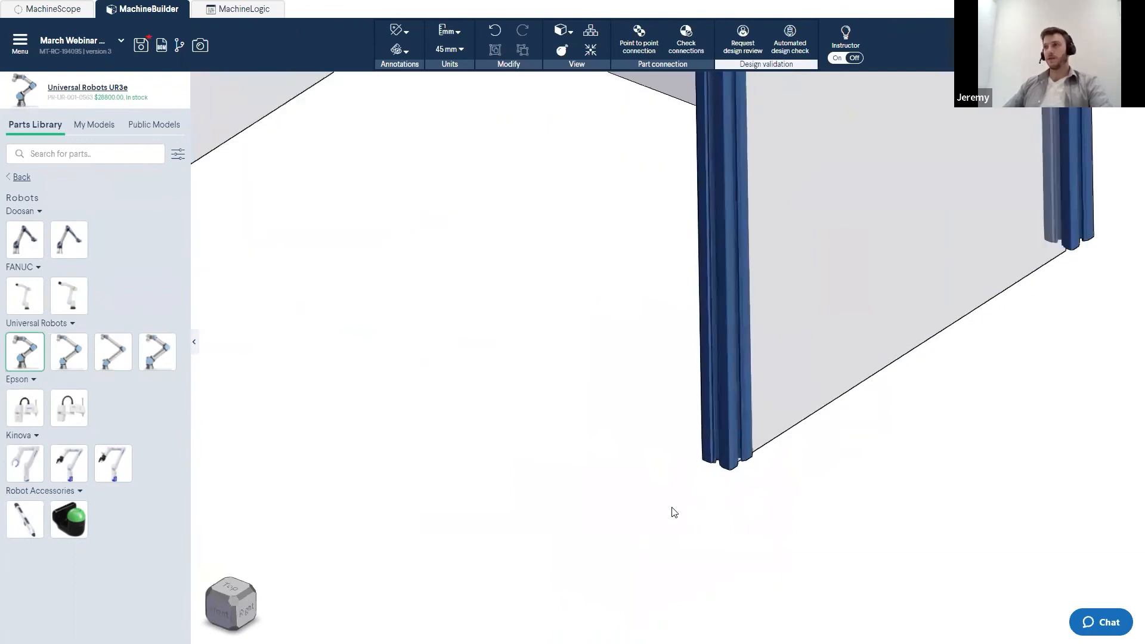
- Attach the enclosure's leg end to the frame's top corner gusset with a point-to-point connection, choosing an orientation
{"action": "left_click", "coordinate": [637, 50]}
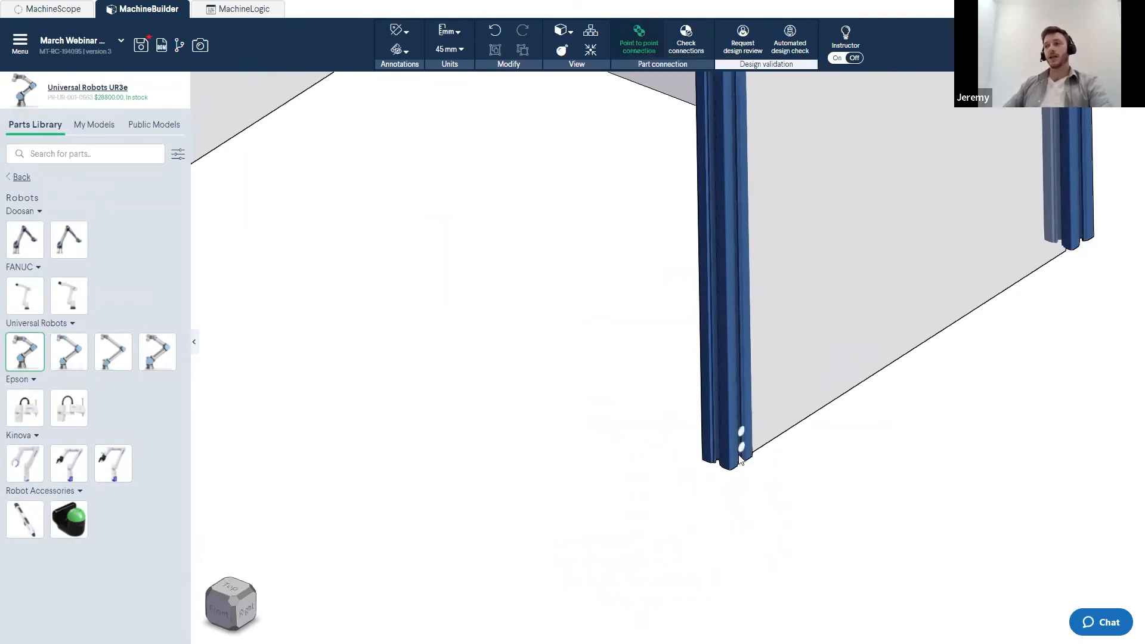
{"action": "scroll", "coordinate": [535, 379], "scroll_direction": "down", "scroll_amount": 6}
{"action": "middle_click_drag", "start_coordinate": [534, 378], "coordinate": [649, 393]}
{"action": "right_click_drag", "start_coordinate": [648, 387], "coordinate": [912, 299]}
{"action": "scroll", "coordinate": [895, 310], "scroll_direction": "up", "scroll_amount": 10}
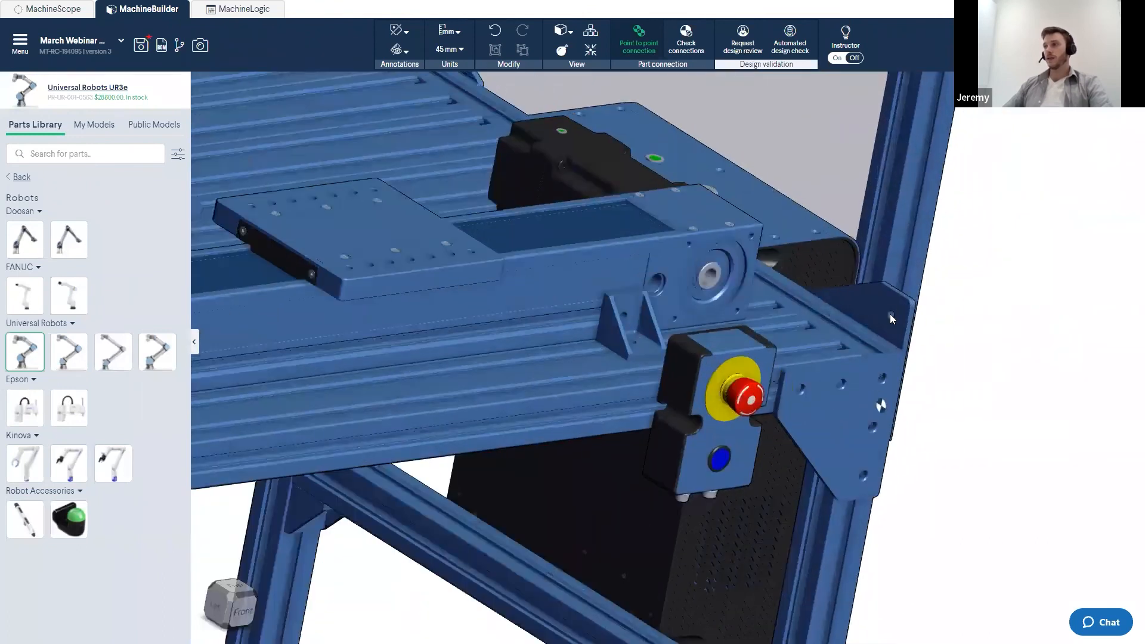
{"action": "left_click", "coordinate": [890, 316]}
{"action": "scroll", "coordinate": [844, 448], "scroll_direction": "down", "scroll_amount": 10}
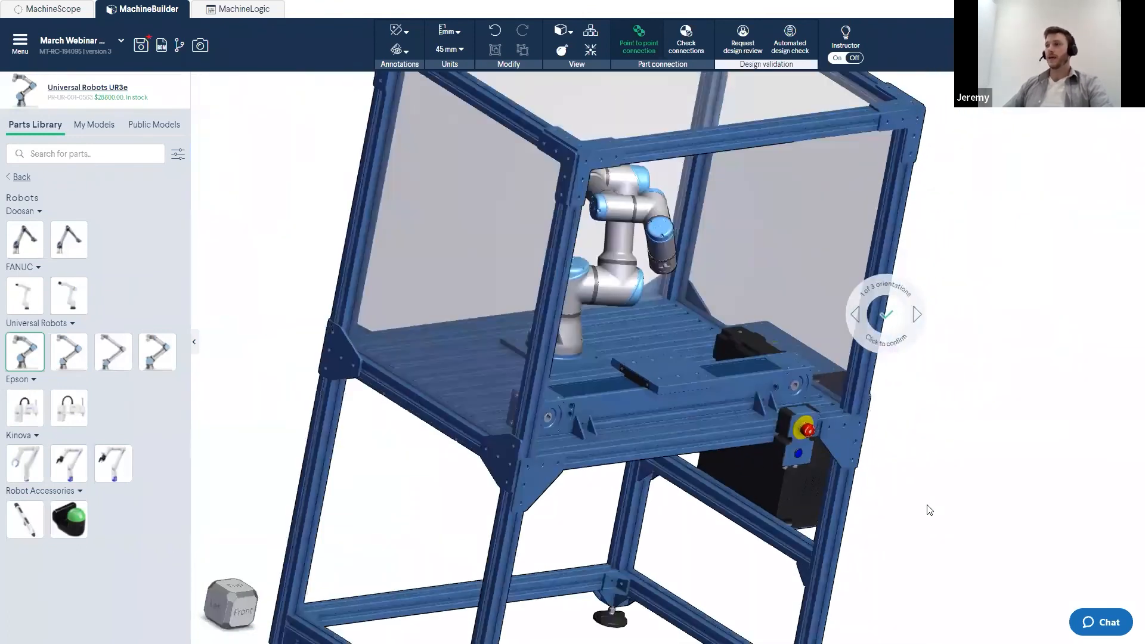
{"action": "key", "text": "Right"}
{"action": "key", "text": "Right"}
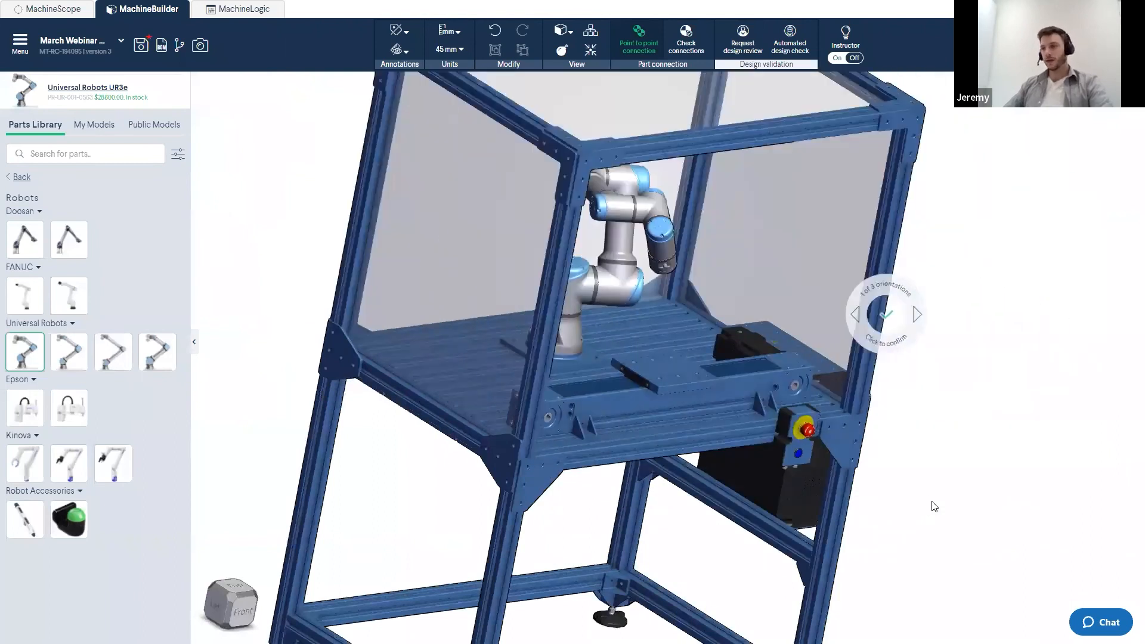
{"action": "key", "text": "Return"}
- Select the four lower frame extrusions and create a Poly-Eco HDPE Panel with countersink mounting holes from them
{"action": "scroll", "coordinate": [932, 502], "scroll_direction": "down", "scroll_amount": 5}
{"action": "middle_click_drag", "start_coordinate": [932, 502], "coordinate": [823, 423]}
{"action": "right_click_drag", "start_coordinate": [823, 422], "coordinate": [739, 431]}
{"action": "scroll", "coordinate": [758, 424], "scroll_direction": "up", "scroll_amount": 5}
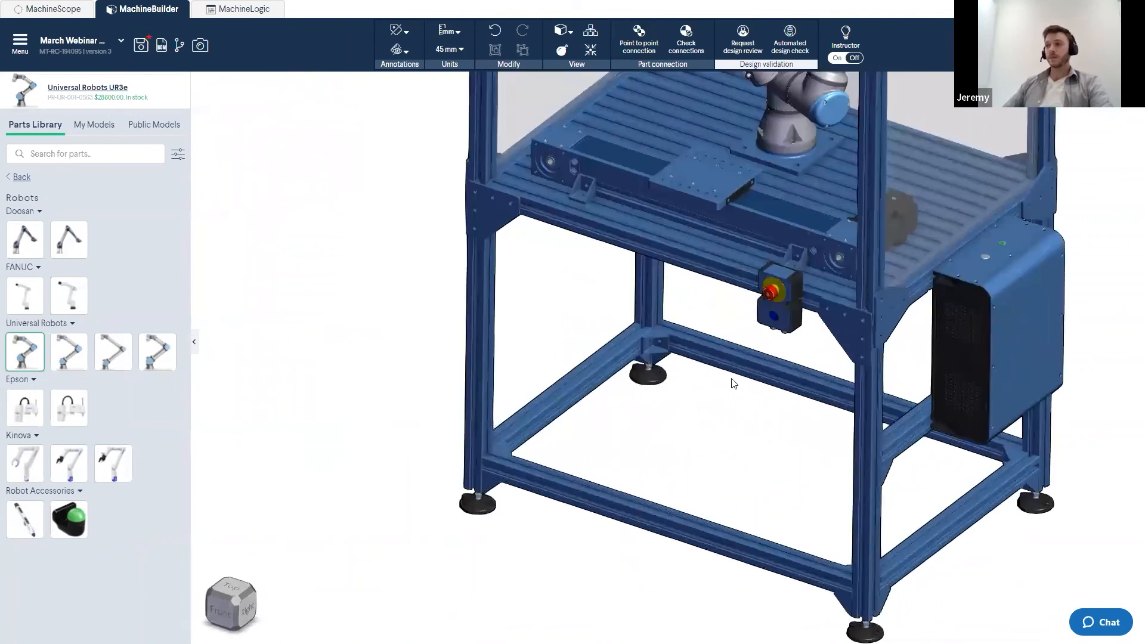
{"action": "right_click_drag", "start_coordinate": [732, 450], "coordinate": [769, 467]}
{"action": "left_click", "coordinate": [959, 498]}
{"action": "left_click", "coordinate": [773, 401], "text": "ctrl"}
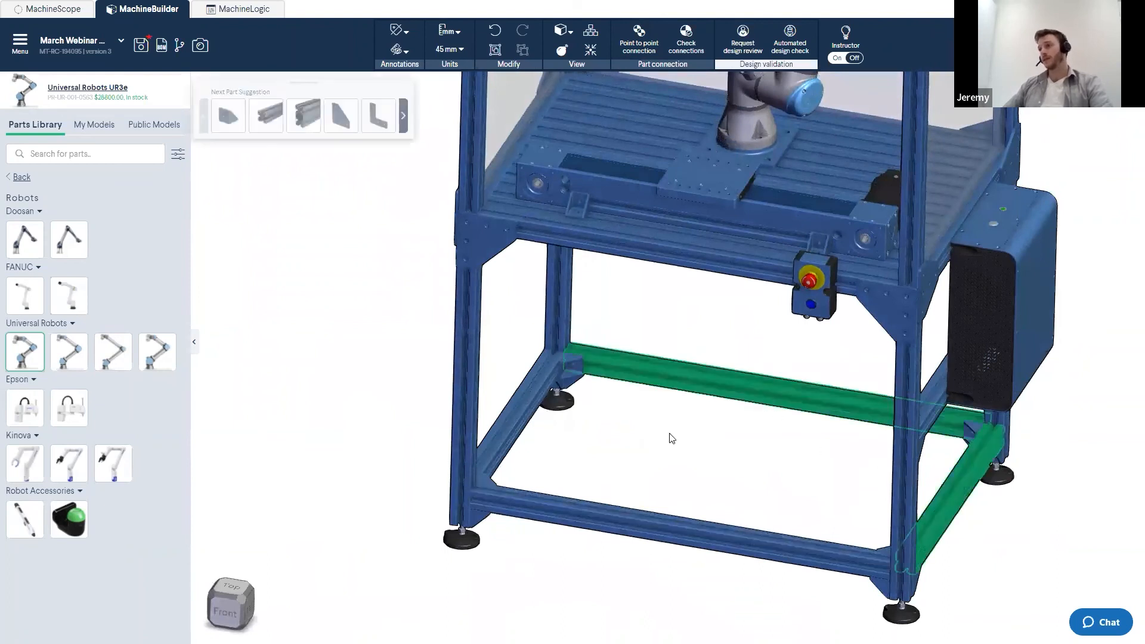
{"action": "left_click", "coordinate": [517, 434], "text": "ctrl"}
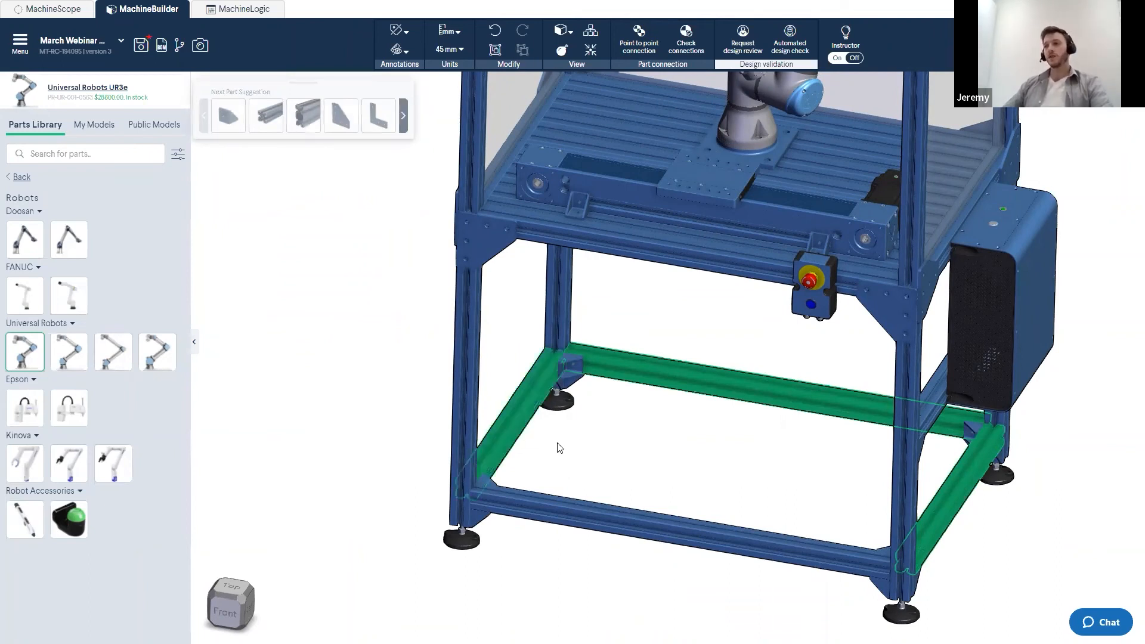
{"action": "left_click", "coordinate": [591, 516], "text": "ctrl"}
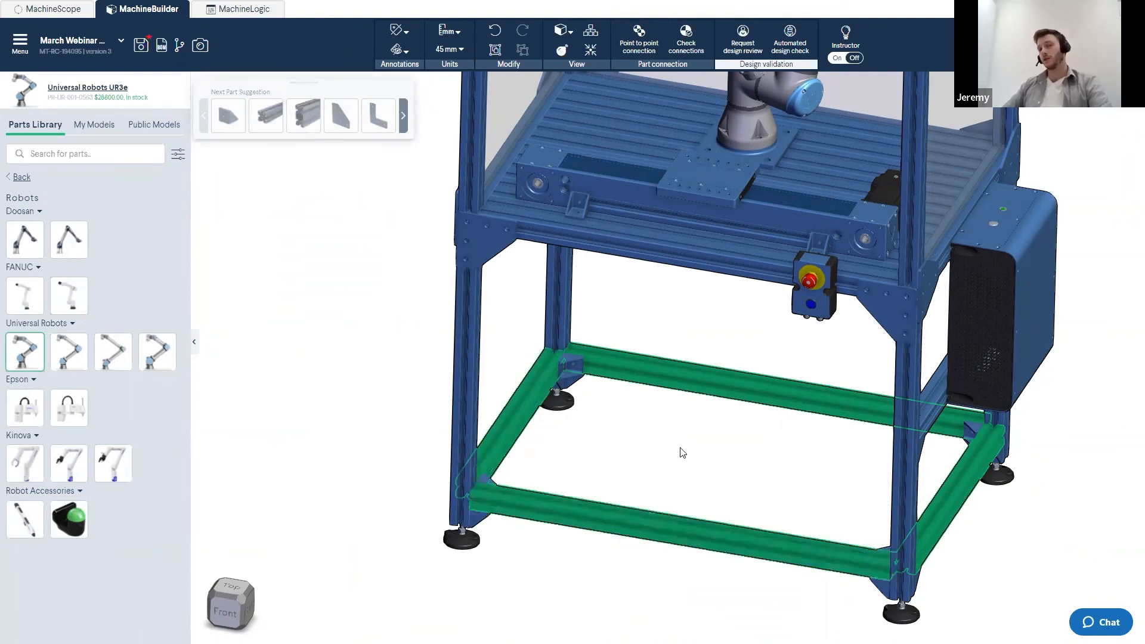
{"action": "scroll", "coordinate": [720, 449], "scroll_direction": "up", "scroll_amount": 5}
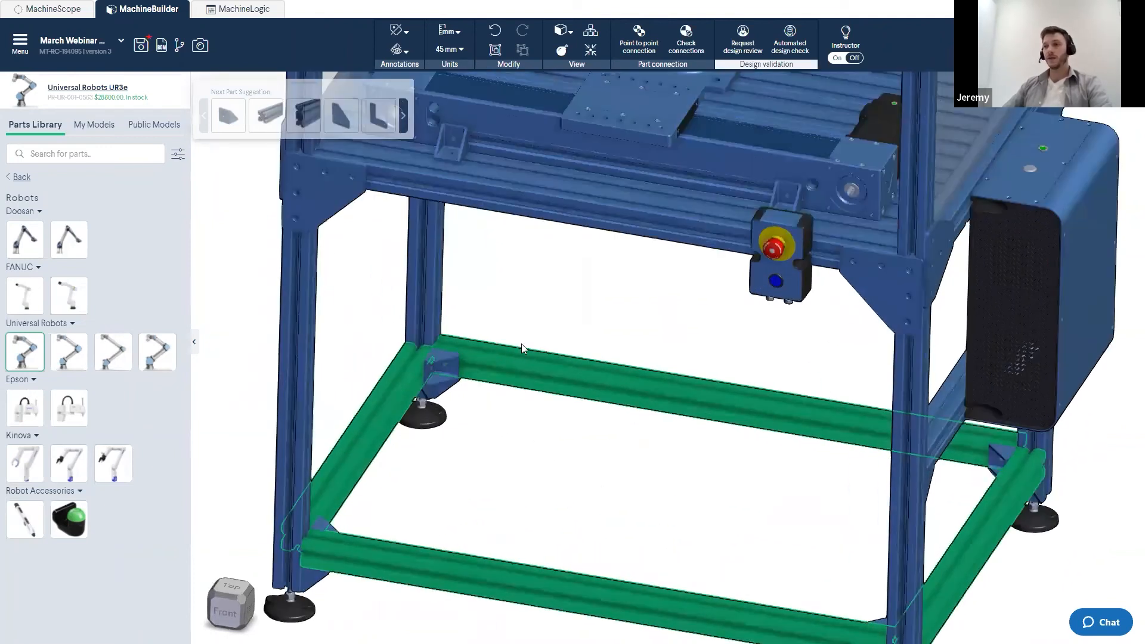
{"action": "right_click", "coordinate": [526, 369]}
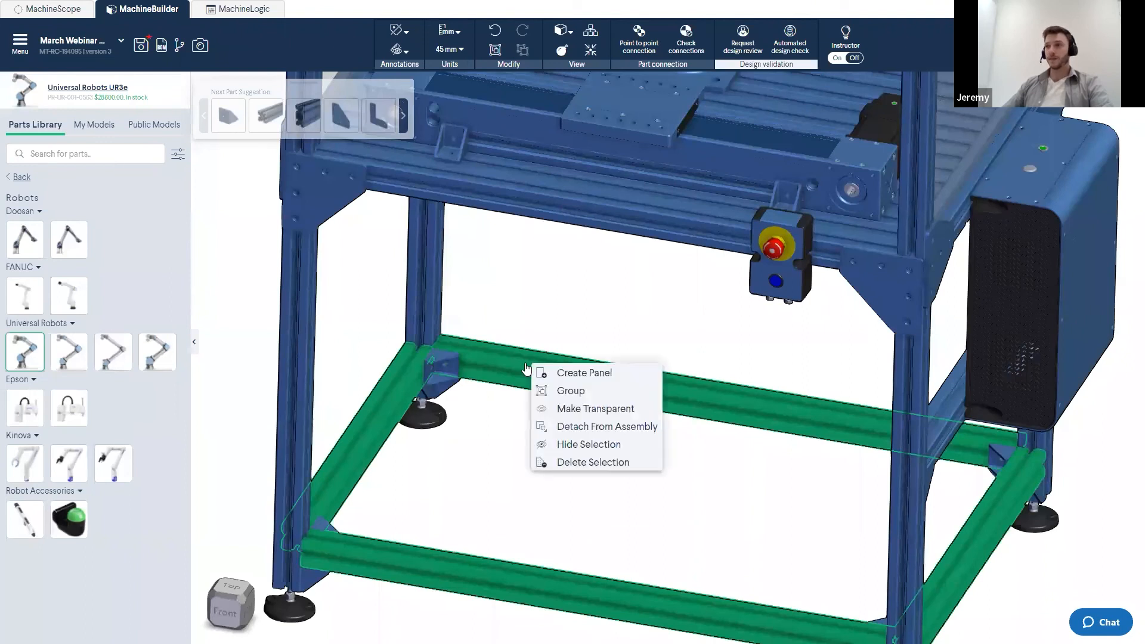
{"action": "left_click", "coordinate": [564, 377]}
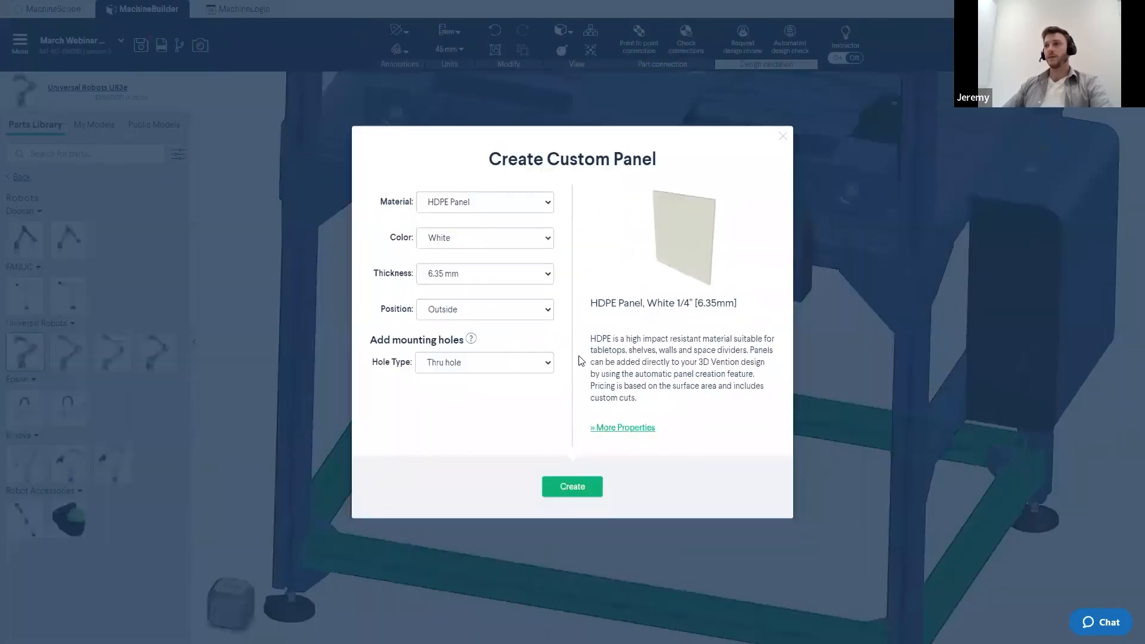
{"action": "left_click", "coordinate": [512, 207]}
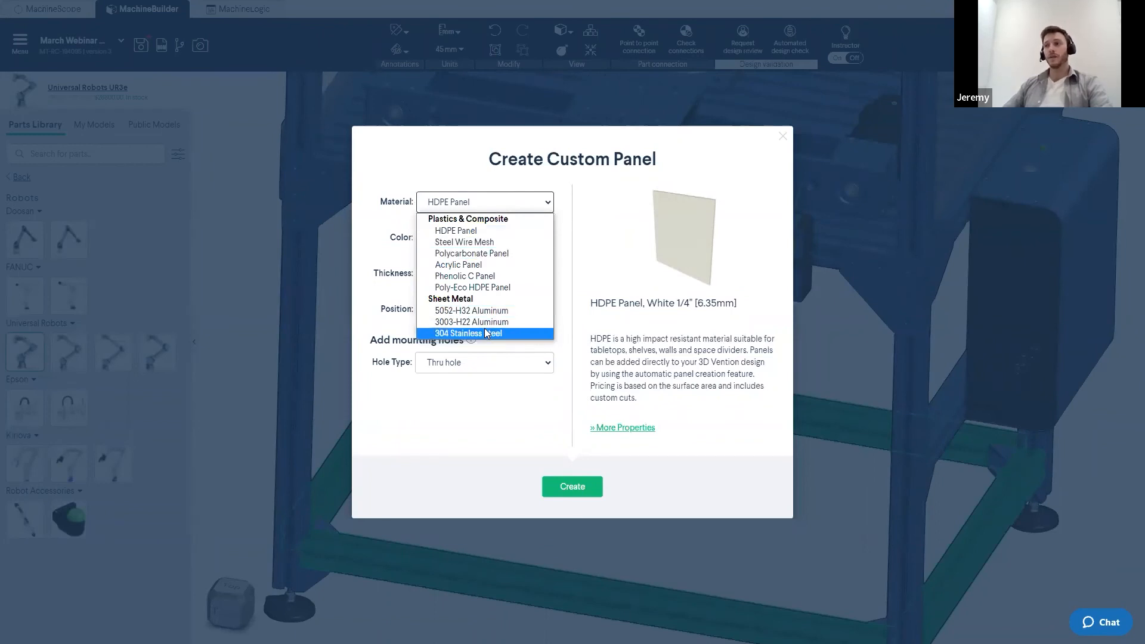
{"action": "left_click", "coordinate": [470, 289]}
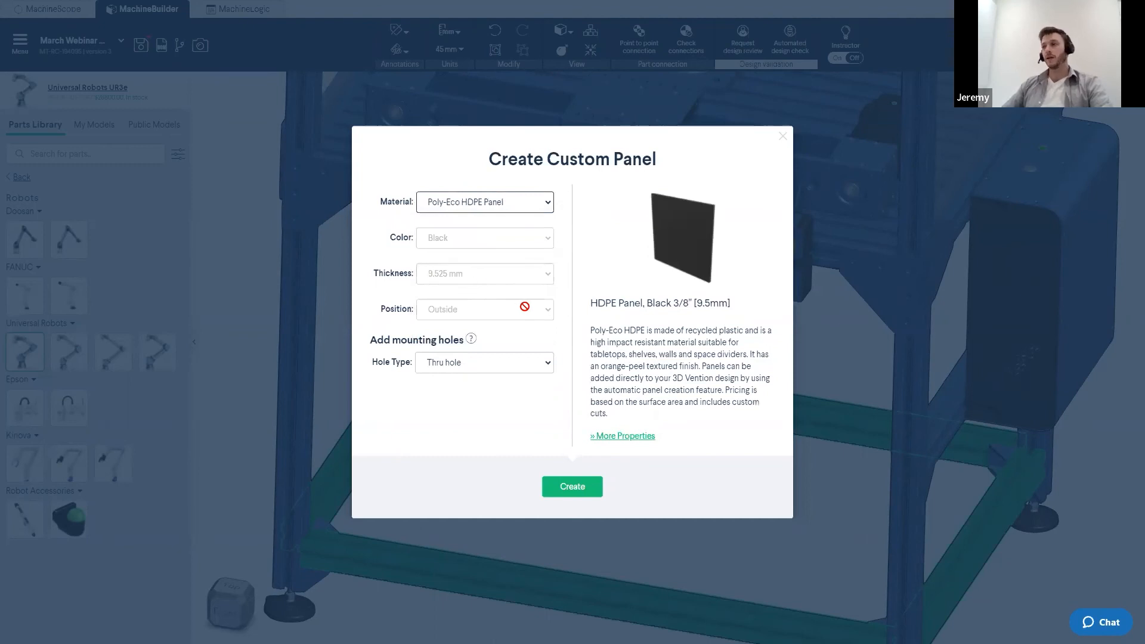
{"action": "left_click", "coordinate": [491, 362]}
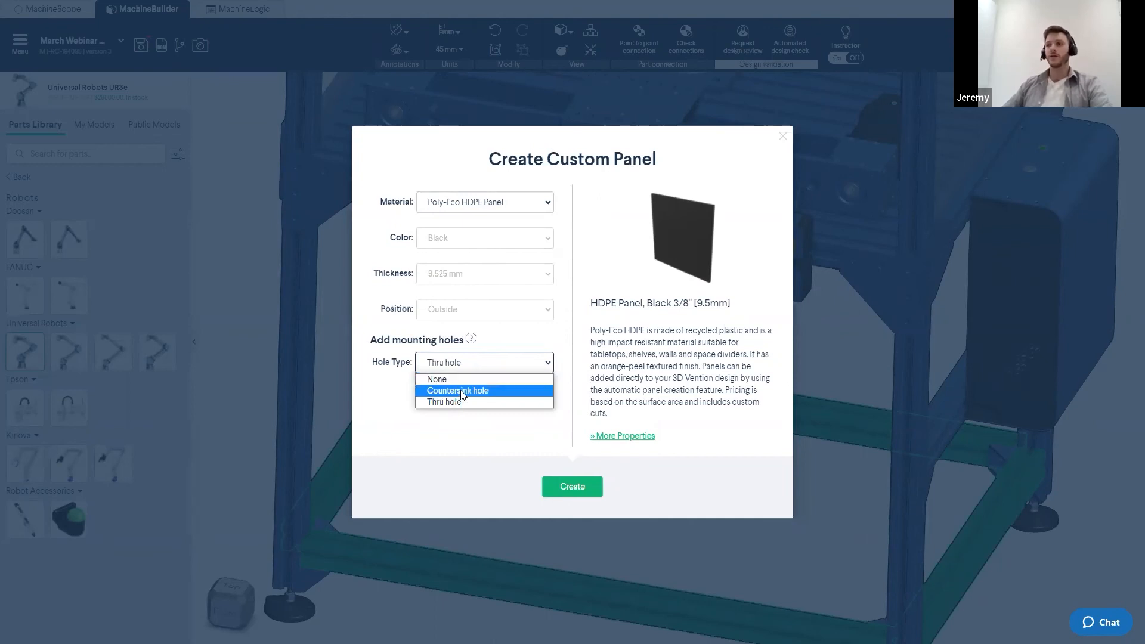
{"action": "left_click", "coordinate": [461, 390]}
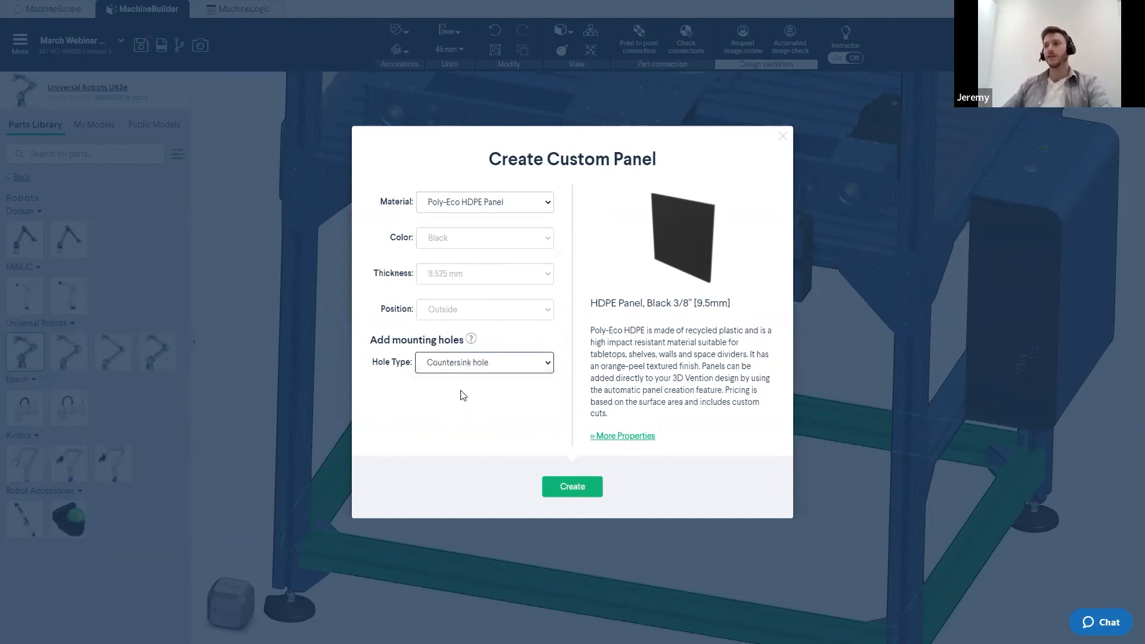
{"action": "left_click", "coordinate": [562, 486]}
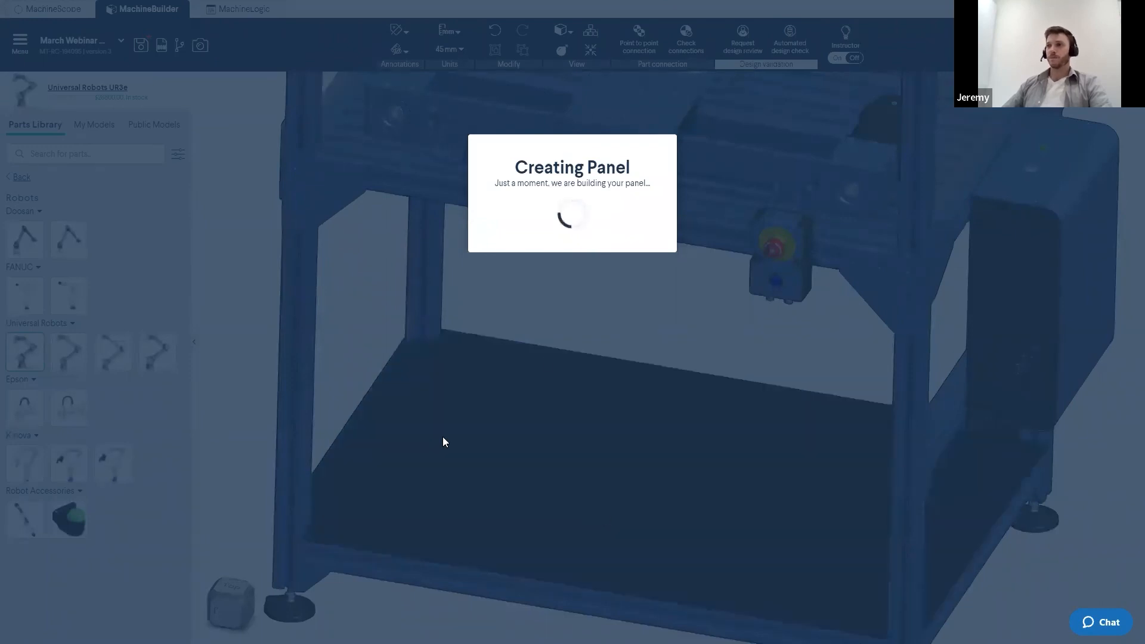
- Examine the new bottom panel's countersink holes around the rear leg
{"action": "scroll", "coordinate": [444, 358], "scroll_direction": "up", "scroll_amount": 5}
{"action": "scroll", "coordinate": [447, 366], "scroll_direction": "up", "scroll_amount": 1}
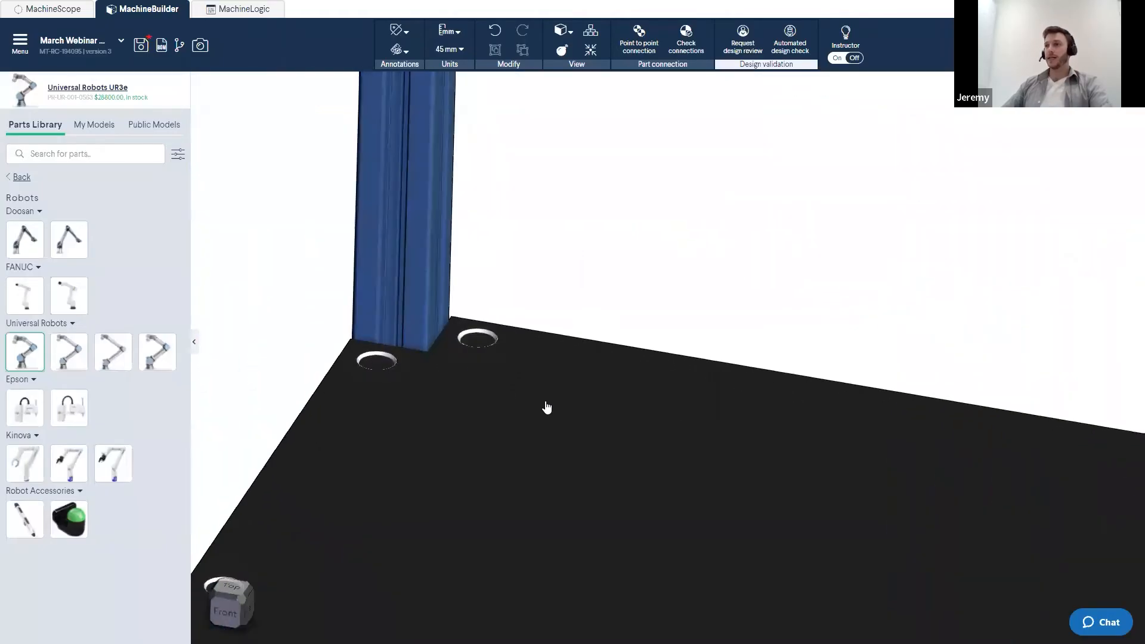
{"action": "middle_click_drag", "start_coordinate": [478, 357], "coordinate": [591, 390]}
{"action": "mouse_move", "coordinate": [599, 406]}
{"action": "right_mouse_down"}
{"action": "mouse_move", "coordinate": [575, 408]}
{"action": "mouse_move", "coordinate": [587, 413]}
{"action": "right_mouse_up"}
{"action": "scroll", "coordinate": [587, 413], "scroll_direction": "up", "scroll_amount": 3}
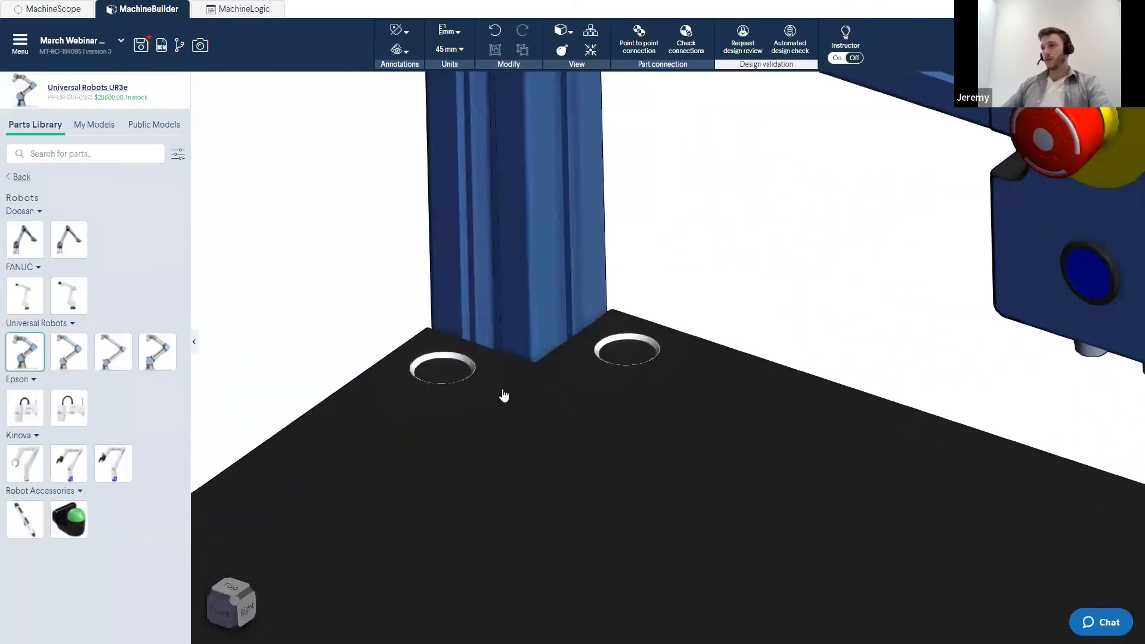
{"action": "left_click", "coordinate": [444, 365]}
{"action": "scroll", "coordinate": [800, 370], "scroll_direction": "down", "scroll_amount": 8}
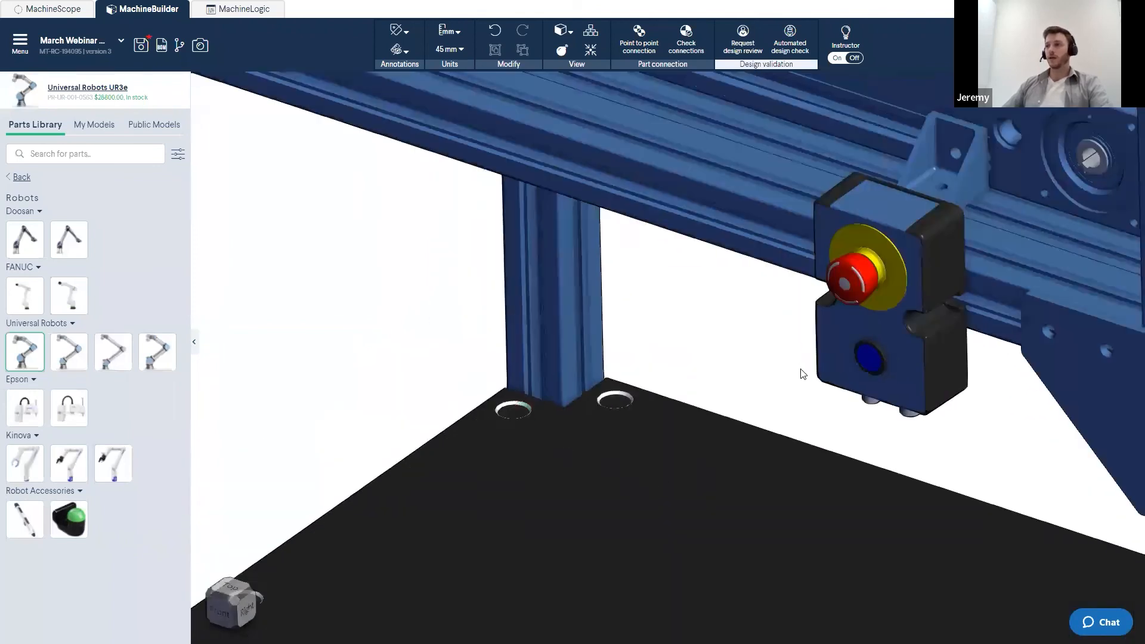
{"action": "scroll", "coordinate": [694, 458], "scroll_direction": "up", "scroll_amount": 1}
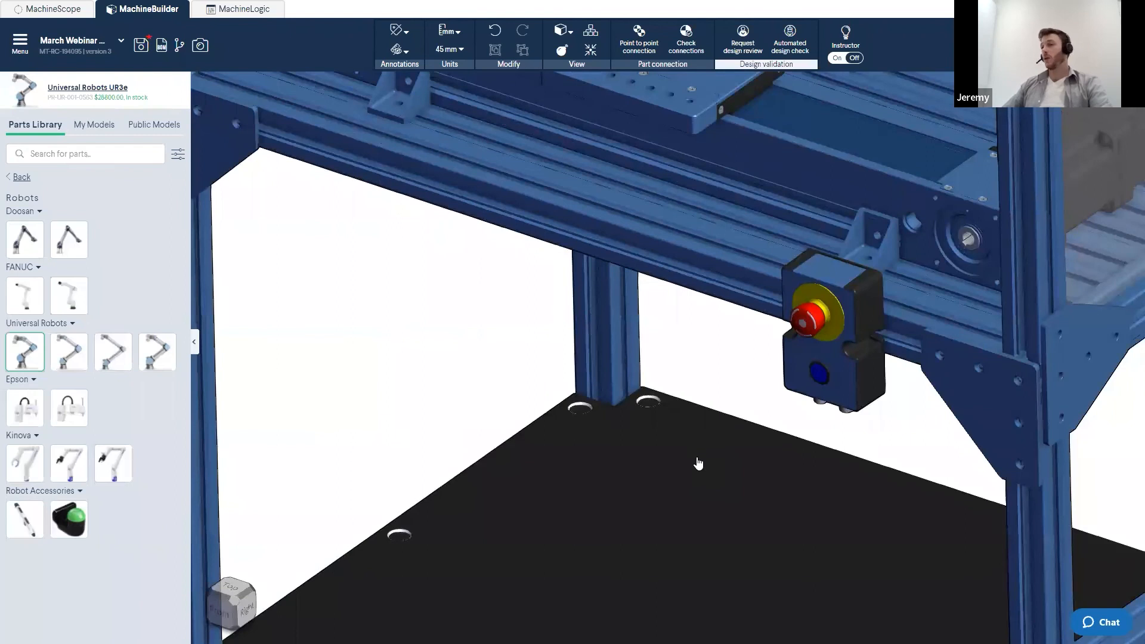
{"action": "scroll", "coordinate": [692, 461], "scroll_direction": "up", "scroll_amount": 2}
{"action": "scroll", "coordinate": [676, 448], "scroll_direction": "up", "scroll_amount": 2}
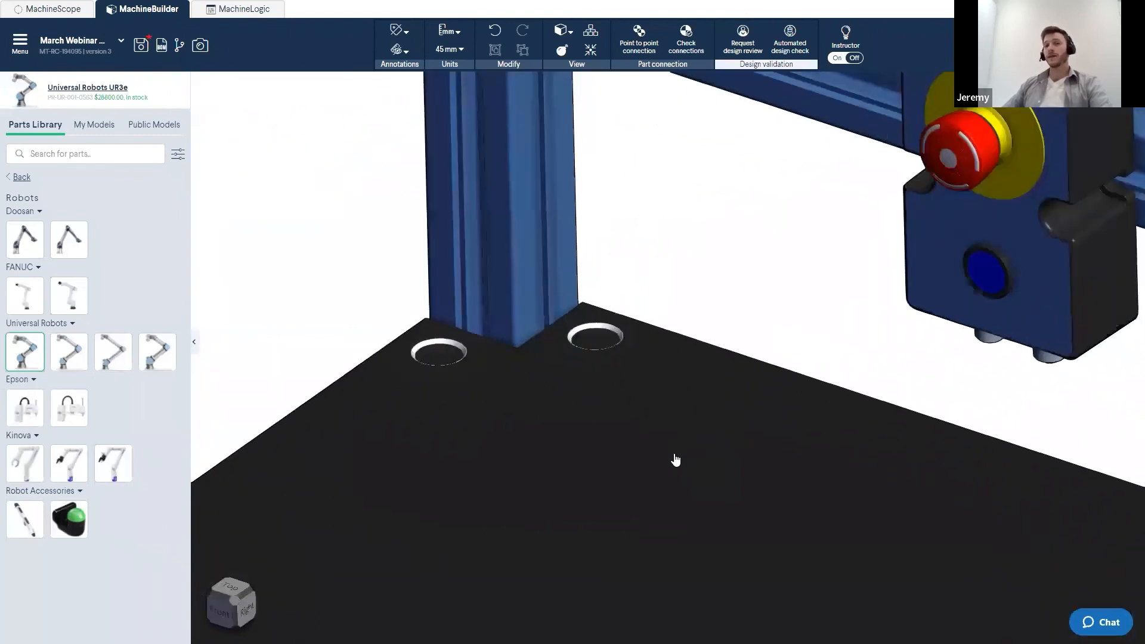
{"action": "scroll", "coordinate": [675, 460], "scroll_direction": "down", "scroll_amount": 3}
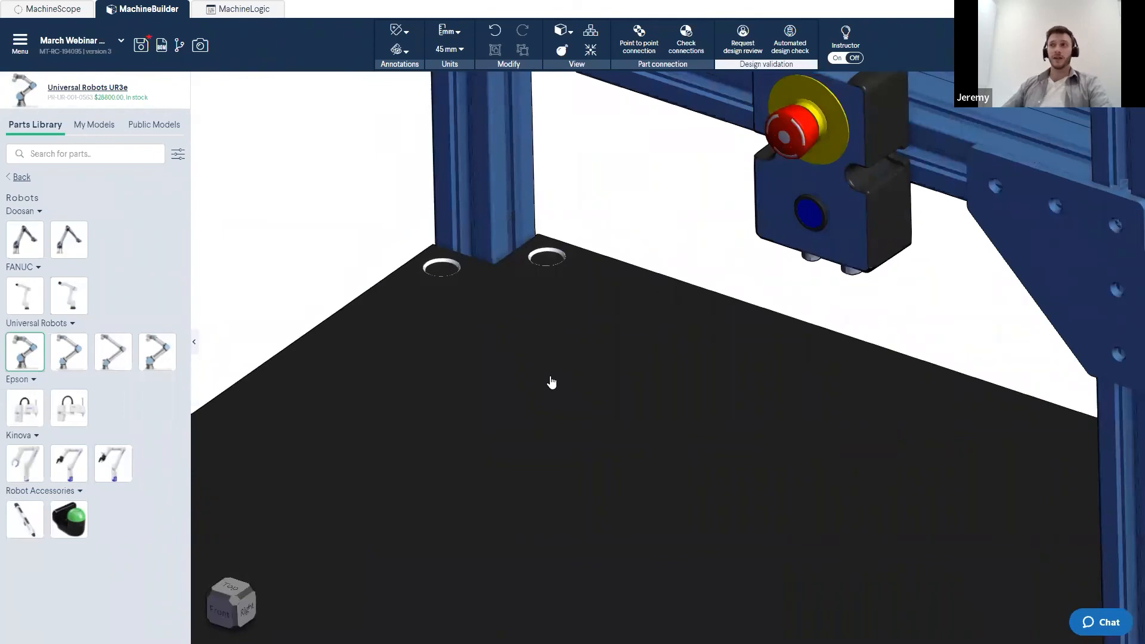
- Add a countersink hole to the bottom panel along the lower side extrusion
{"action": "right_click", "coordinate": [552, 382]}
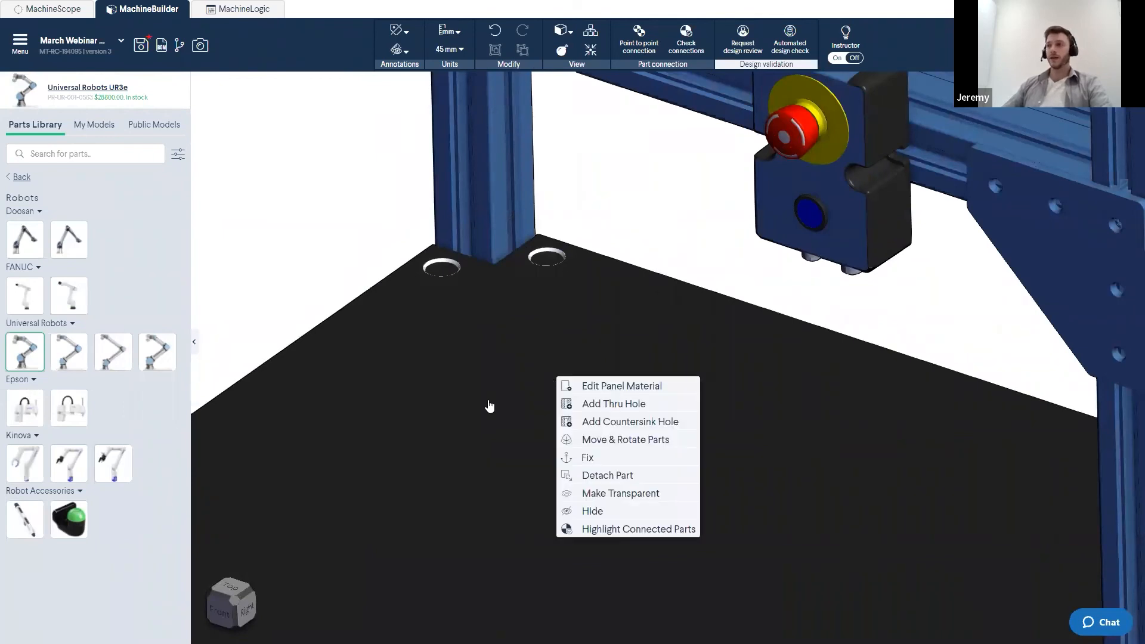
{"action": "left_click", "coordinate": [625, 428]}
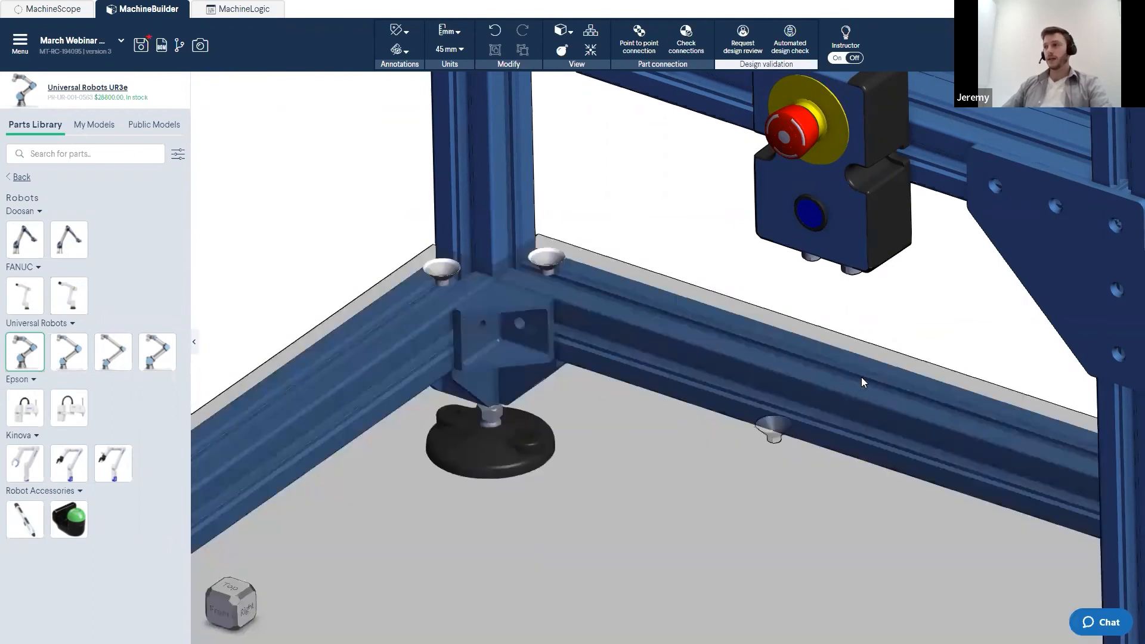
{"action": "left_click", "coordinate": [861, 378]}
- Inspect how the rear leg passes through the bottom panel's notch
{"action": "scroll", "coordinate": [444, 255], "scroll_direction": "up", "scroll_amount": 5}
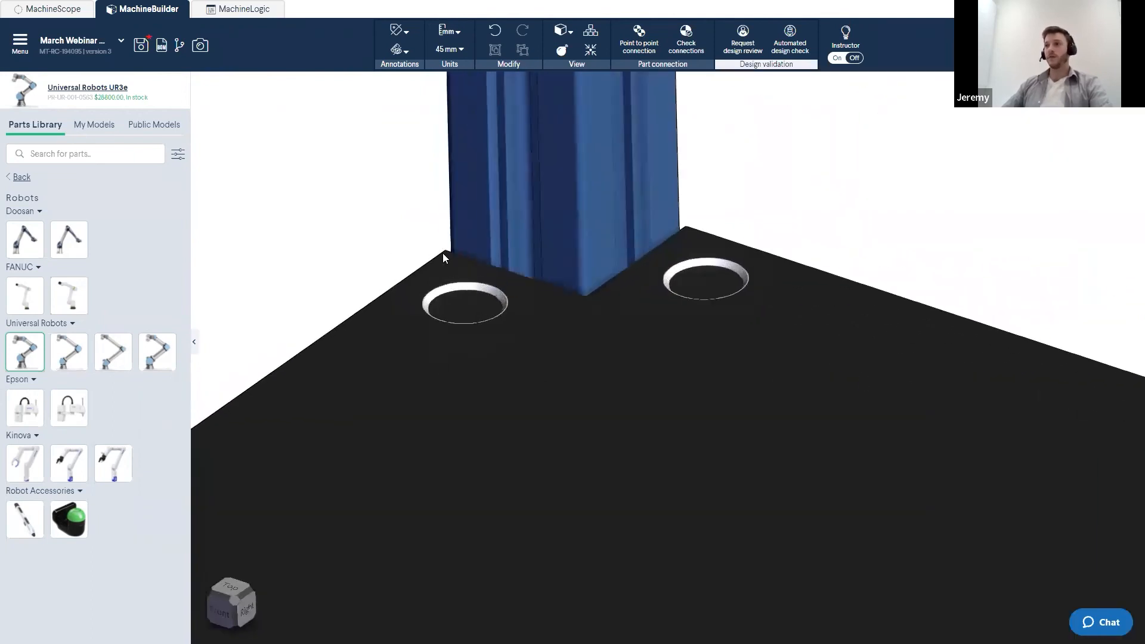
{"action": "right_click_drag", "start_coordinate": [460, 274], "coordinate": [465, 283]}
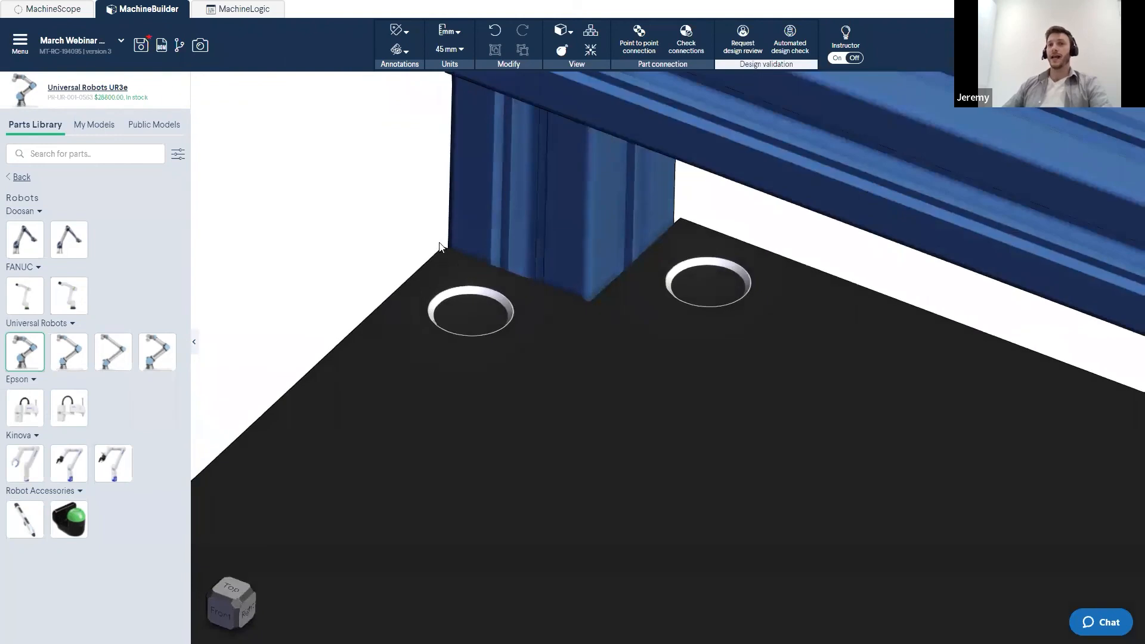
{"action": "left_click", "coordinate": [562, 220]}
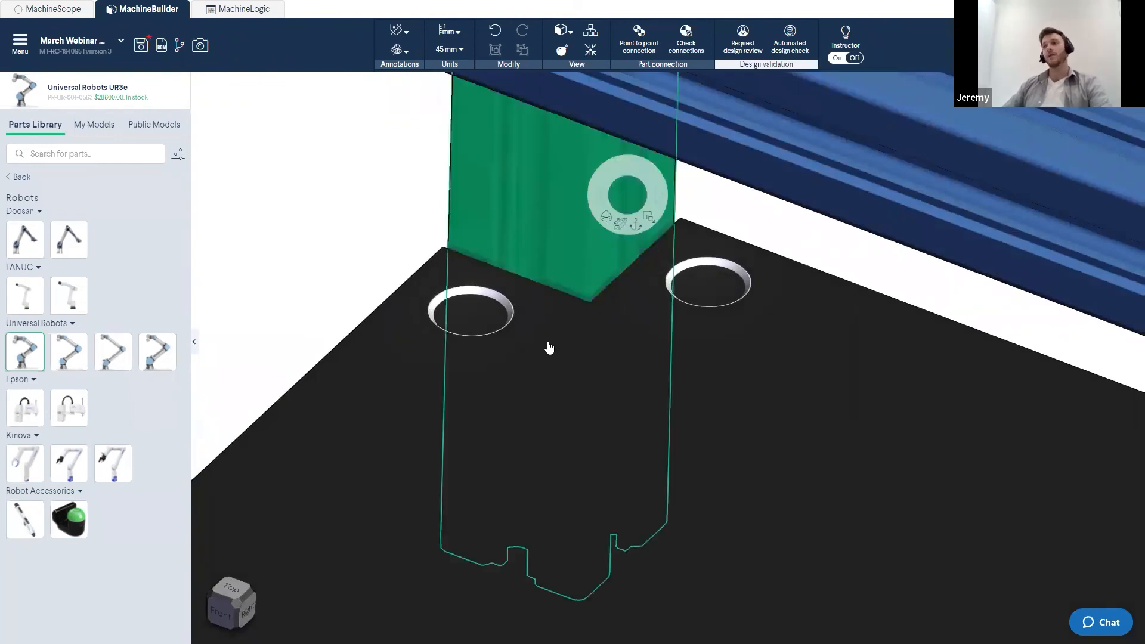
{"action": "scroll", "coordinate": [541, 342], "scroll_direction": "down", "scroll_amount": 2}
{"action": "scroll", "coordinate": [541, 345], "scroll_direction": "down", "scroll_amount": 7}
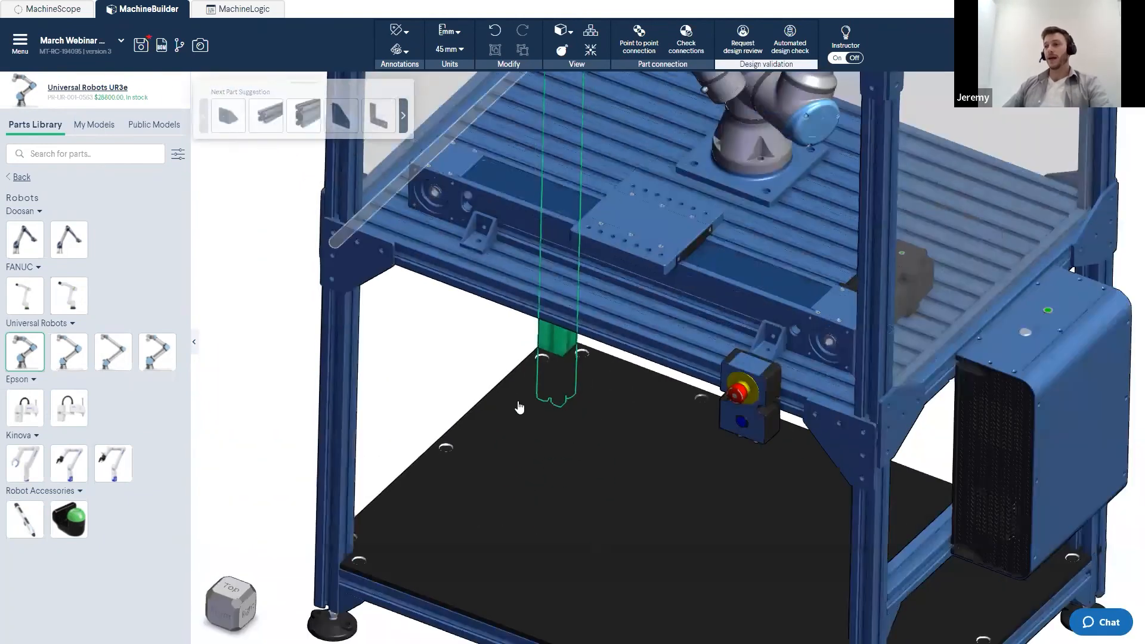
{"action": "middle_click_drag", "start_coordinate": [515, 398], "coordinate": [476, 319]}
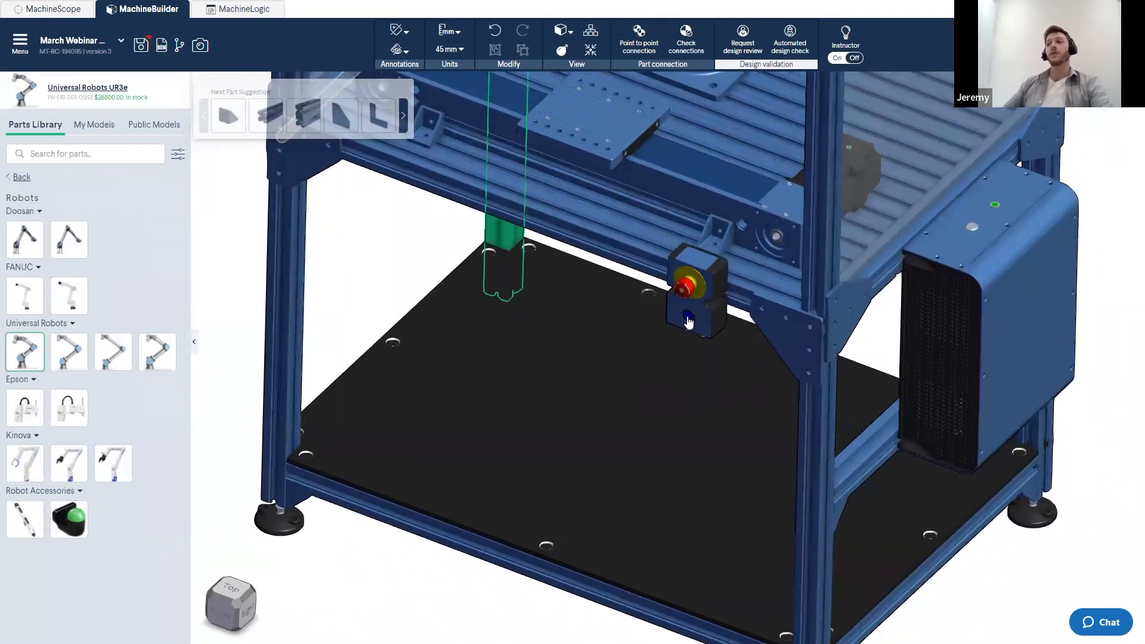
- Save the current version of the machine design
{"action": "scroll", "coordinate": [467, 338], "scroll_direction": "up", "scroll_amount": 4}
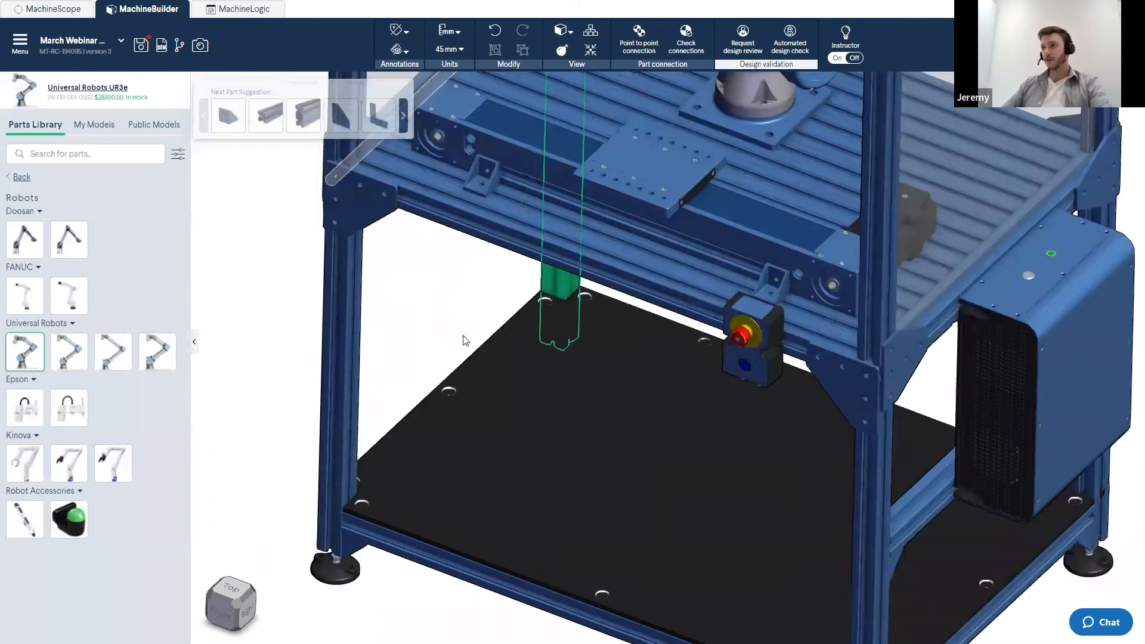
{"action": "scroll", "coordinate": [468, 340], "scroll_direction": "down", "scroll_amount": 5}
{"action": "scroll", "coordinate": [491, 404], "scroll_direction": "up", "scroll_amount": 1}
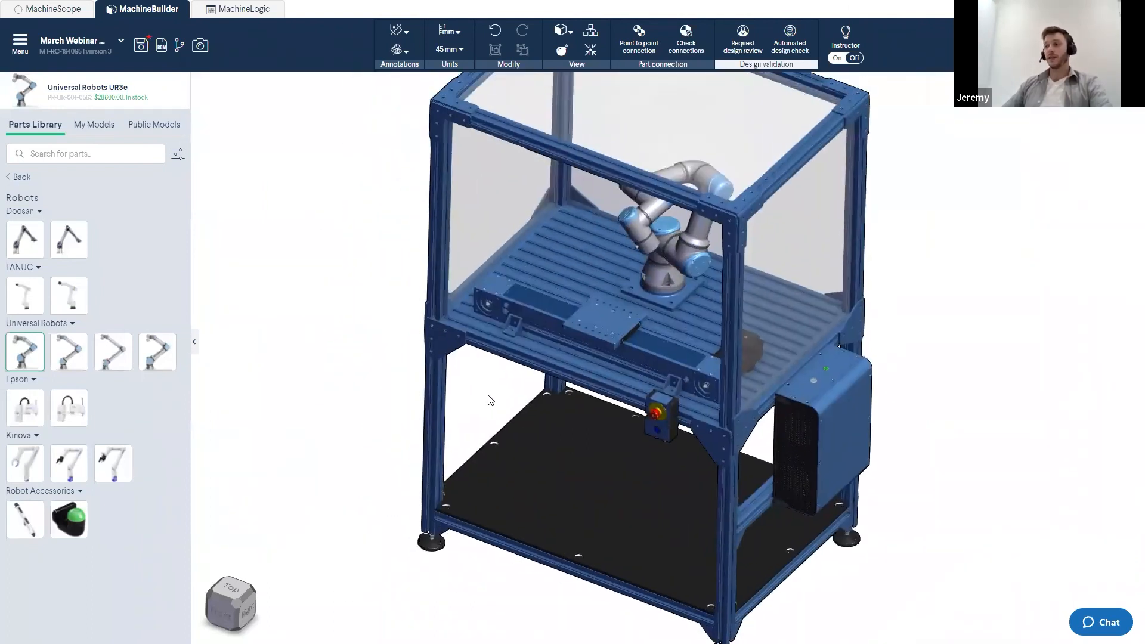
{"action": "middle_click_drag", "start_coordinate": [484, 387], "coordinate": [493, 400]}
{"action": "scroll", "coordinate": [495, 401], "scroll_direction": "down", "scroll_amount": 3}
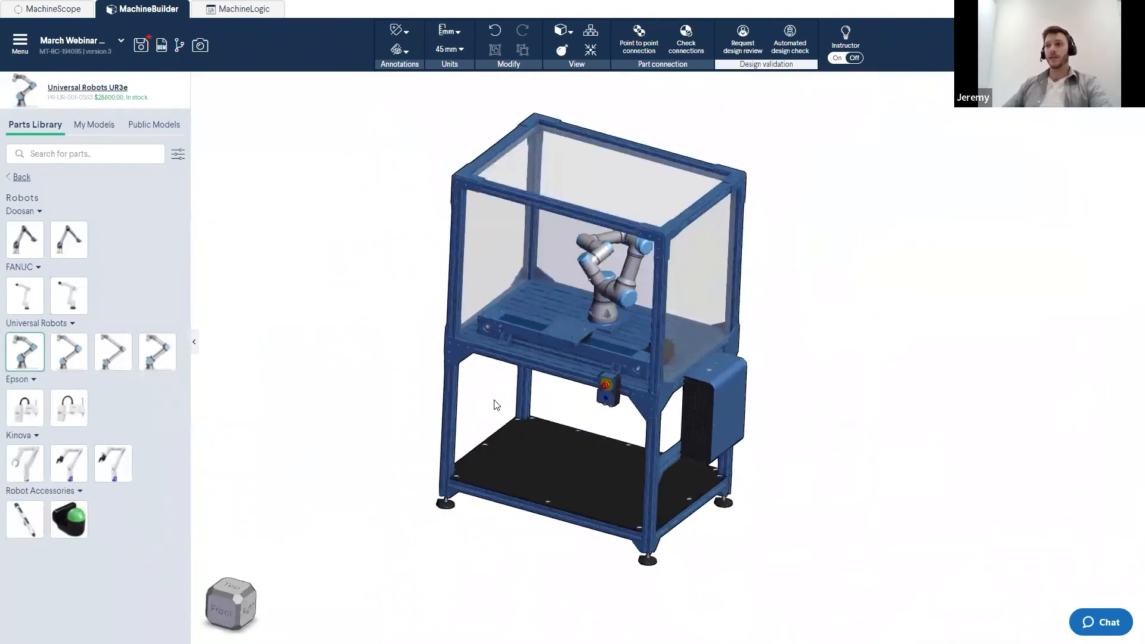
{"action": "key", "text": "space"}
{"action": "scroll", "coordinate": [389, 418], "scroll_direction": "down", "scroll_amount": 3}
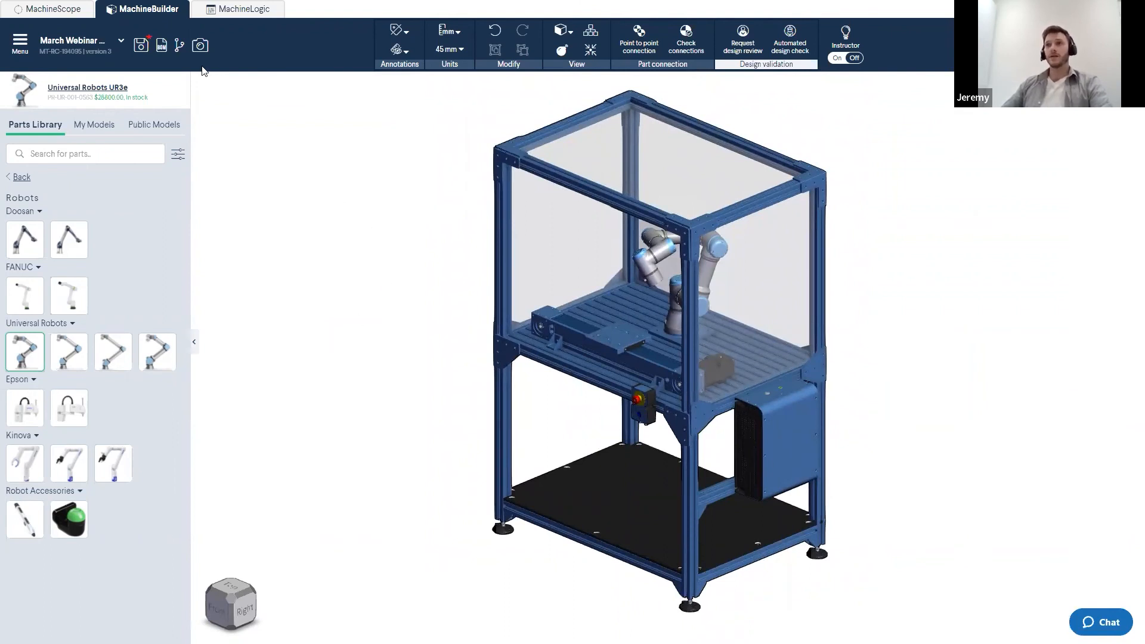
{"action": "left_click", "coordinate": [143, 52]}
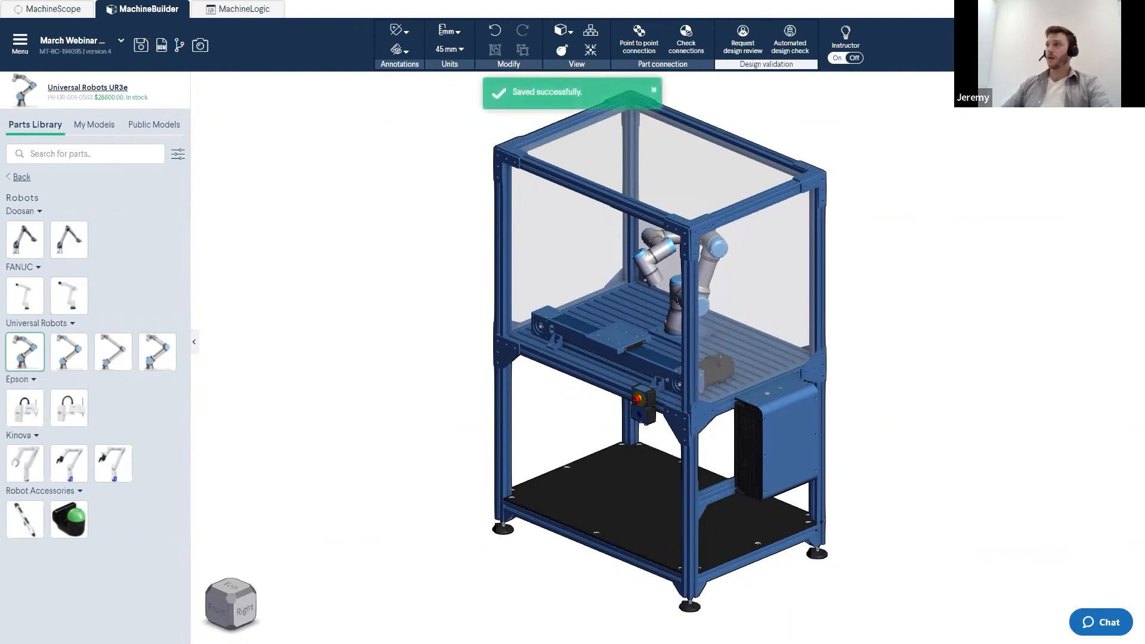
- Open the design sharing dialog, switch to publishing to the community, and accept the prefilled description details
{"action": "left_click", "coordinate": [996, 45]}
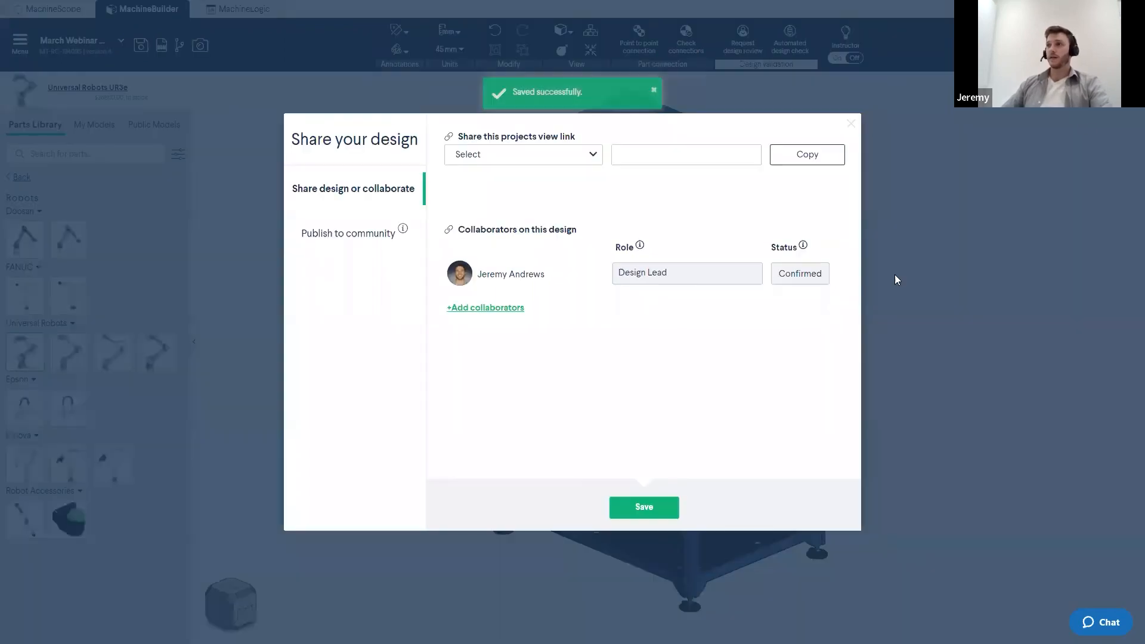
{"action": "left_click", "coordinate": [326, 238]}
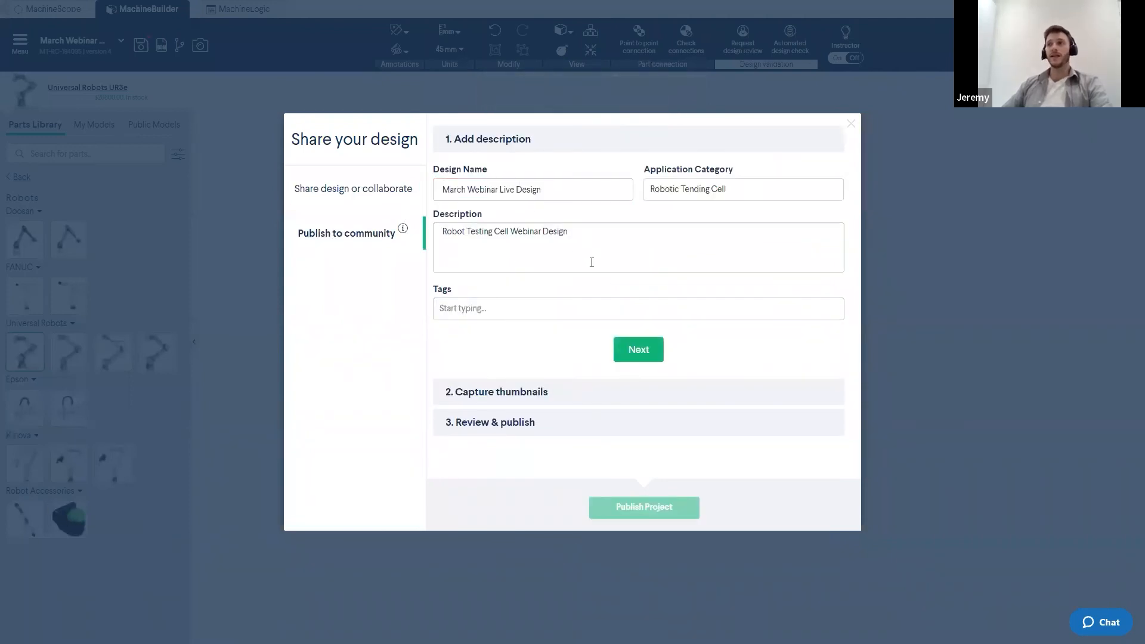
{"action": "left_click", "coordinate": [504, 309]}
{"action": "left_click", "coordinate": [474, 369]}
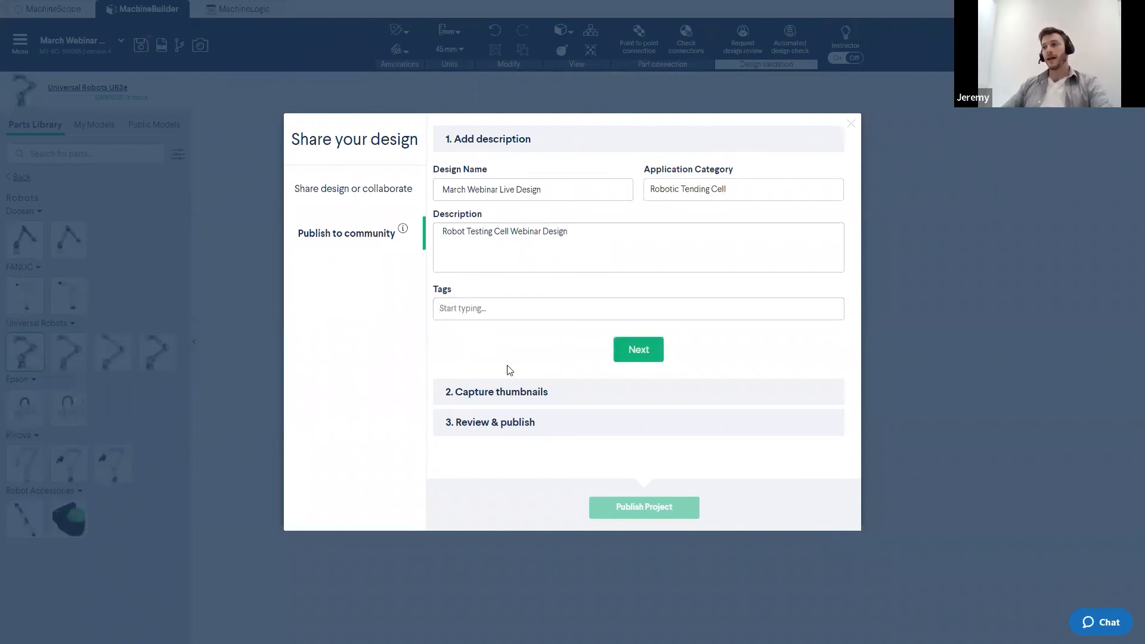
{"action": "left_click", "coordinate": [638, 356]}
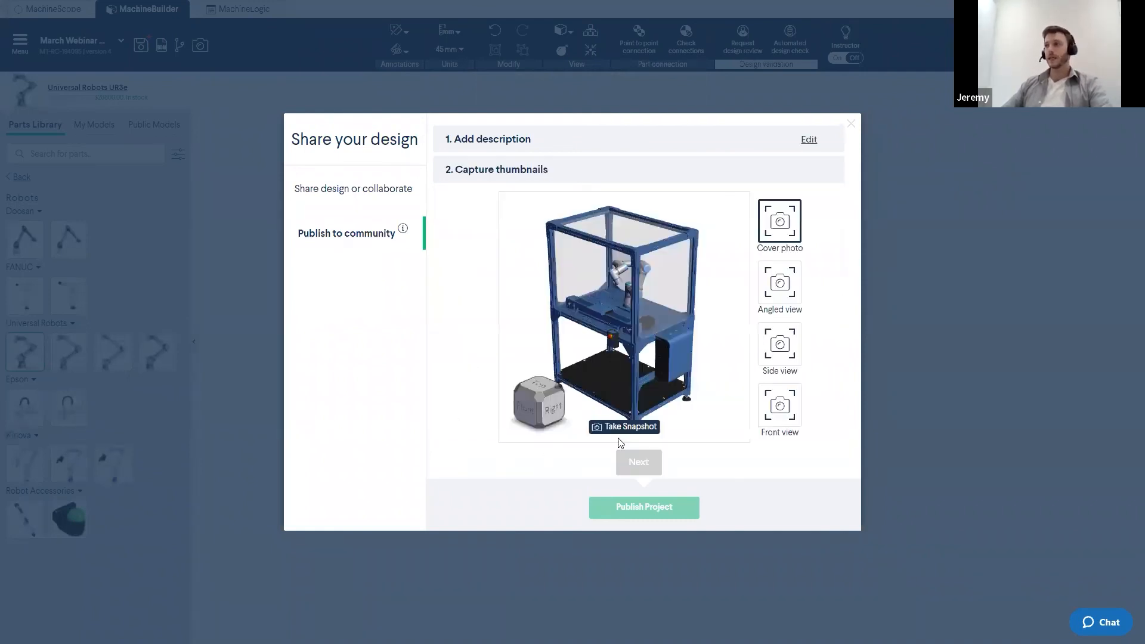
- Take snapshots for the cover photo, angled view, side view and front view thumbnails, then continue to review
{"action": "left_click", "coordinate": [634, 432]}
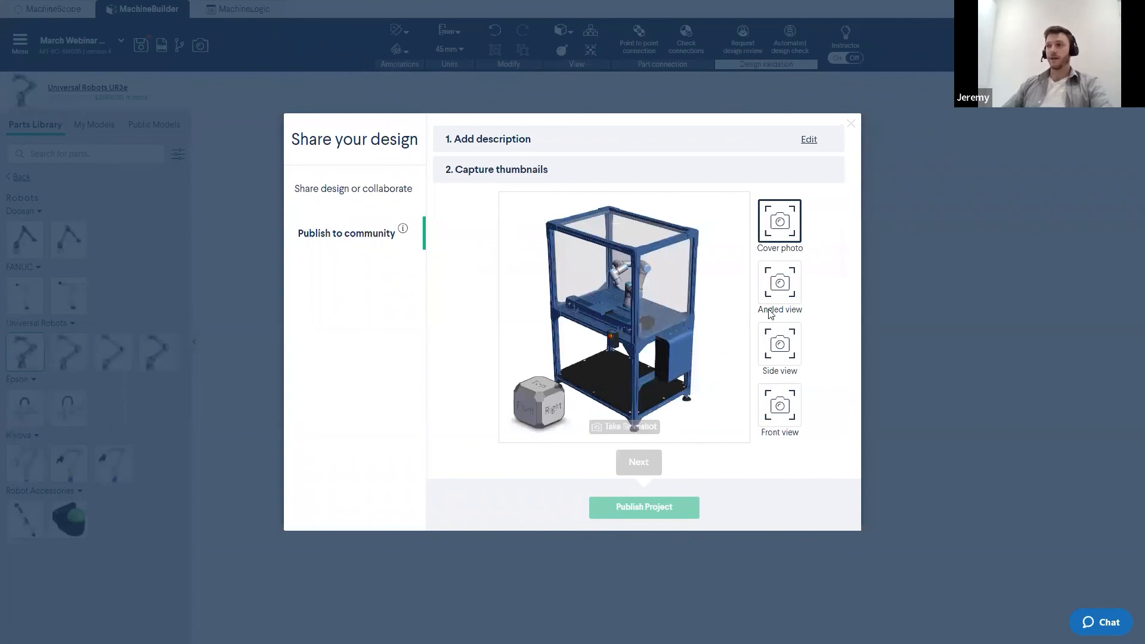
{"action": "left_click", "coordinate": [778, 291]}
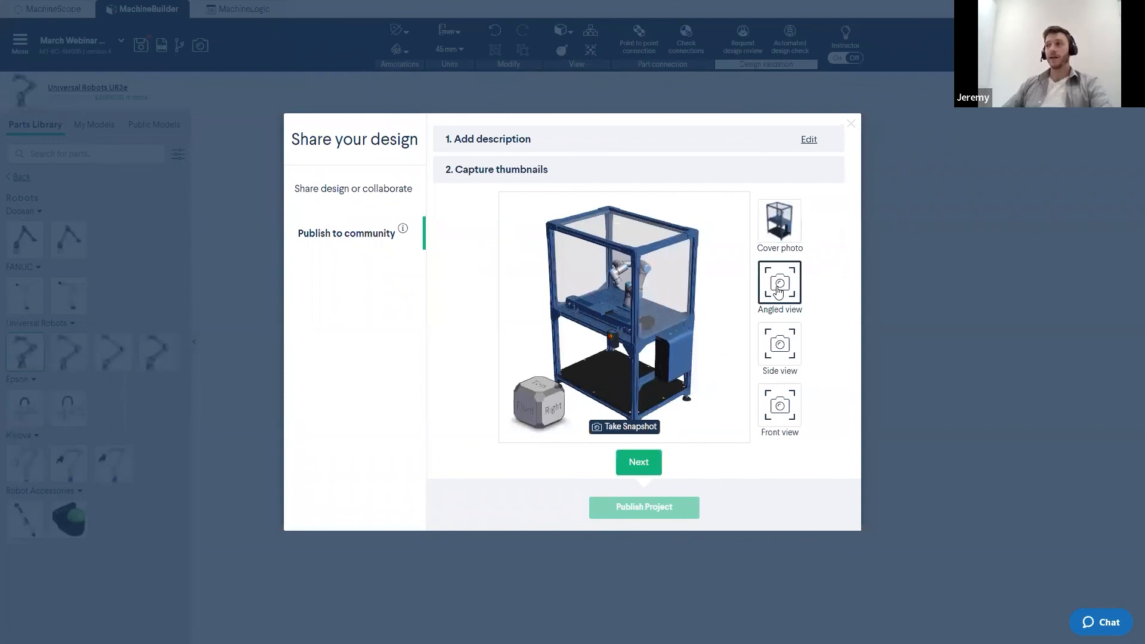
{"action": "left_click", "coordinate": [647, 429]}
{"action": "left_click", "coordinate": [780, 350]}
{"action": "left_click", "coordinate": [628, 426]}
{"action": "left_click", "coordinate": [780, 405]}
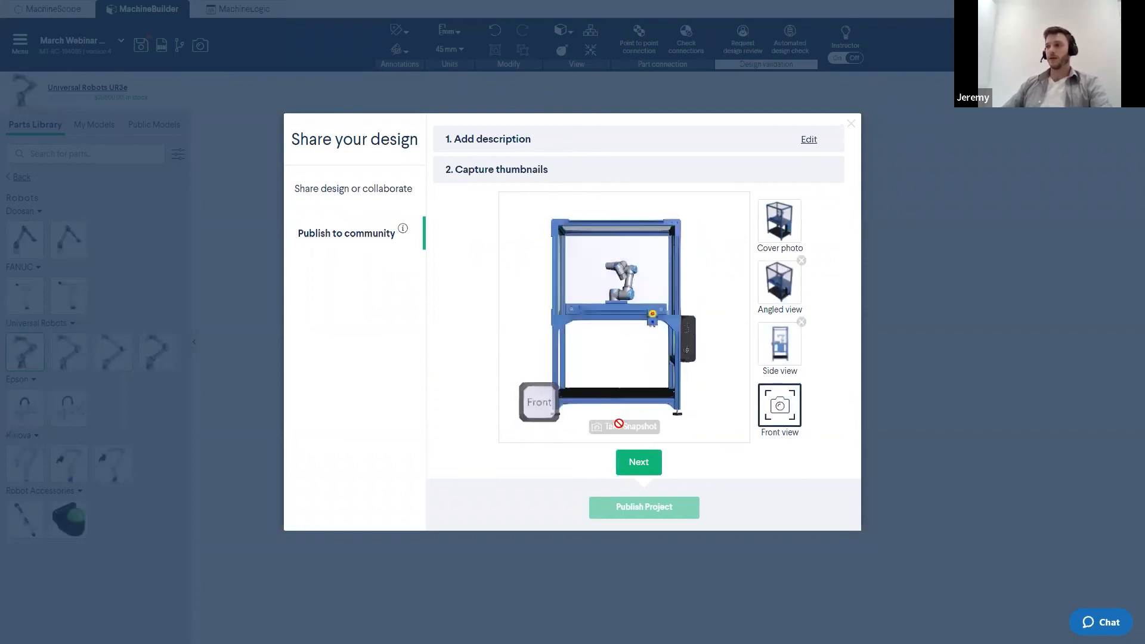
{"action": "left_click", "coordinate": [620, 426]}
{"action": "left_click", "coordinate": [644, 465]}
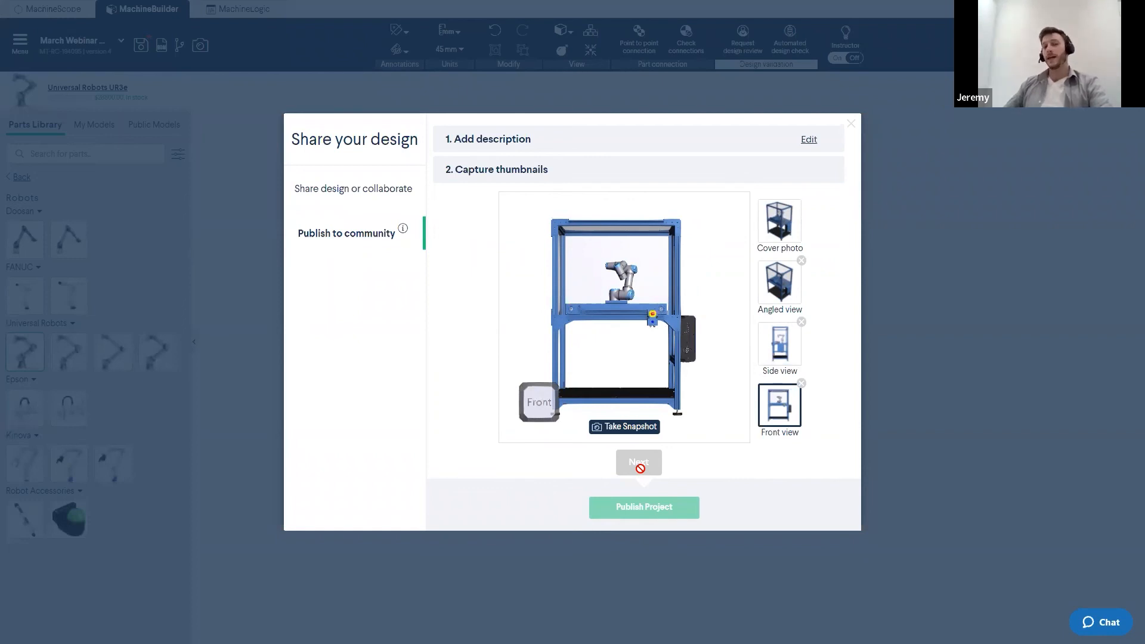
{"action": "left_click", "coordinate": [639, 463]}
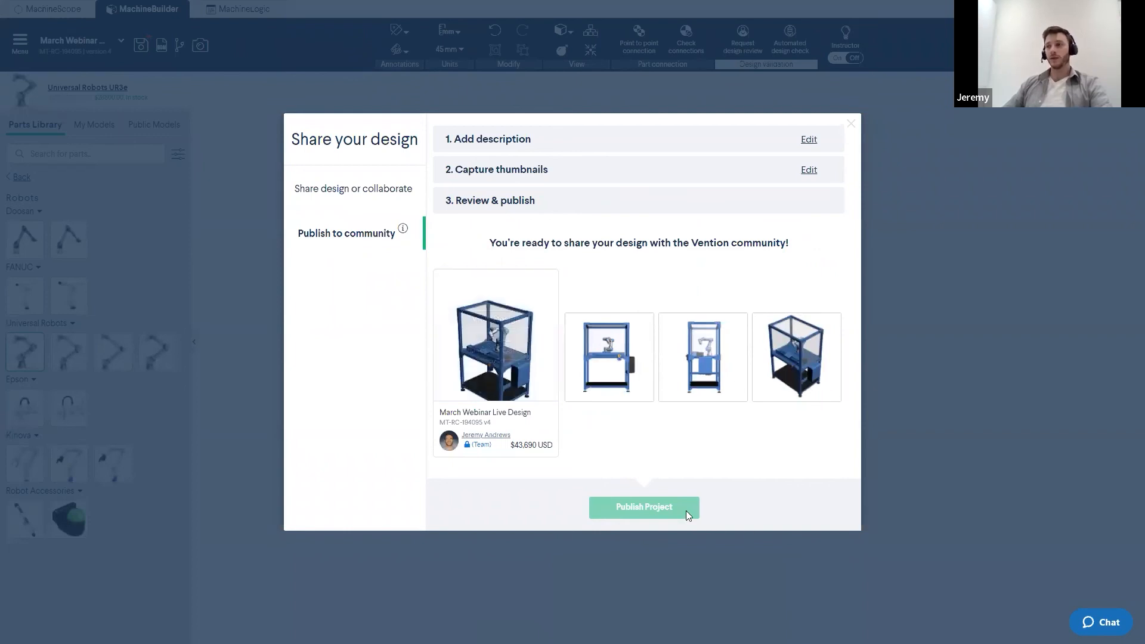
- Publish the project to the Vention community and close the congratulations dialog
{"action": "left_click", "coordinate": [634, 507]}
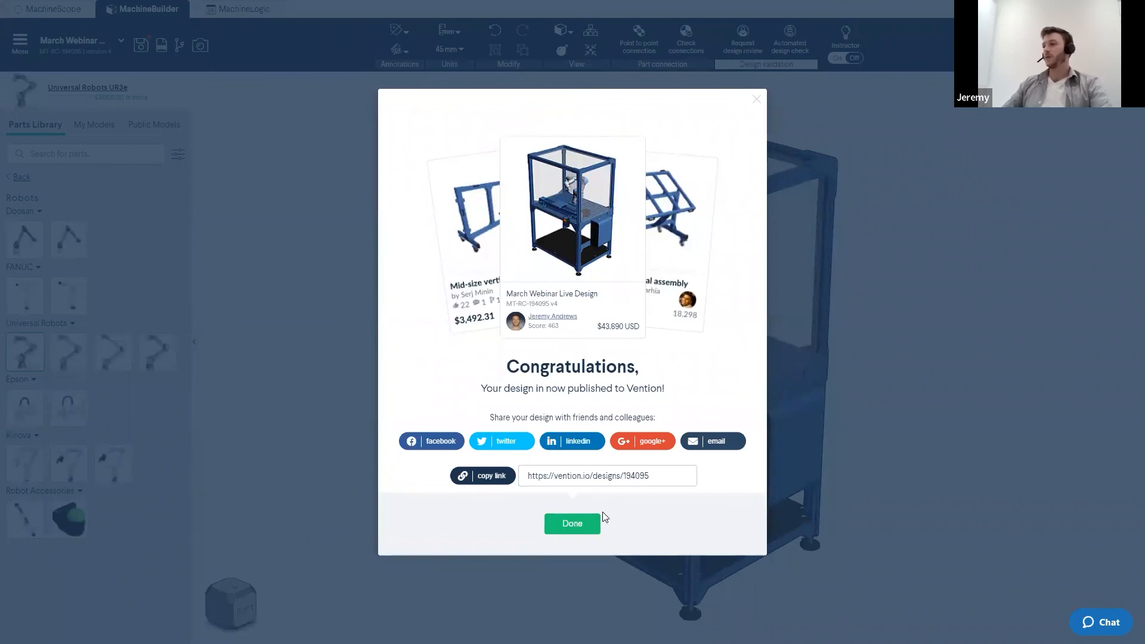
{"action": "left_click", "coordinate": [571, 525]}
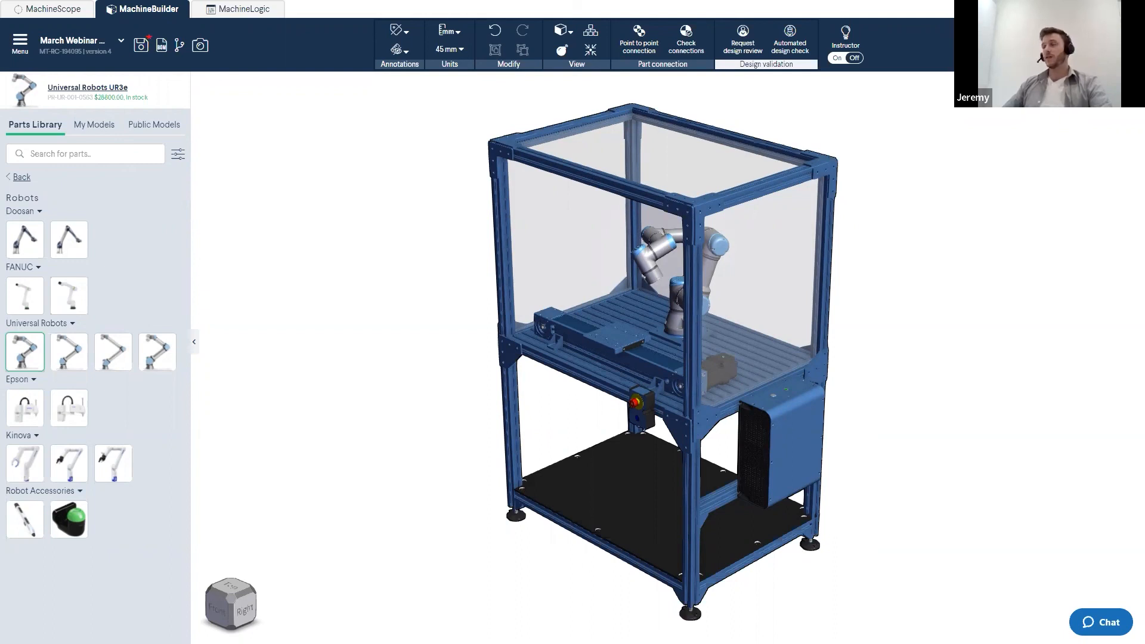
{"action": "scroll", "coordinate": [546, 472], "scroll_direction": "down", "scroll_amount": 2}
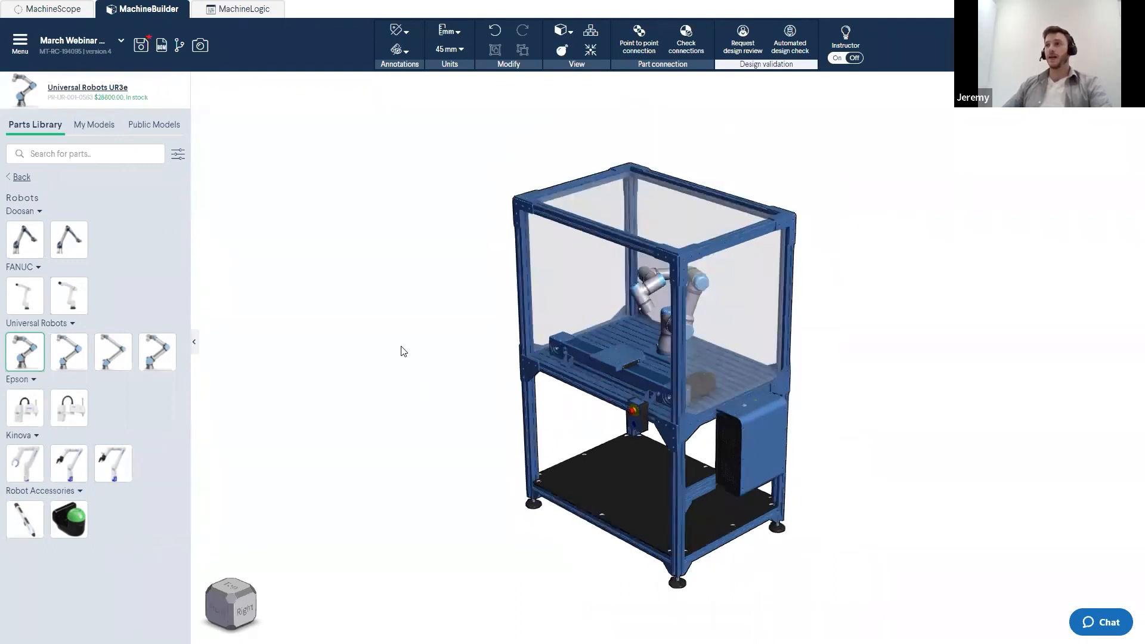
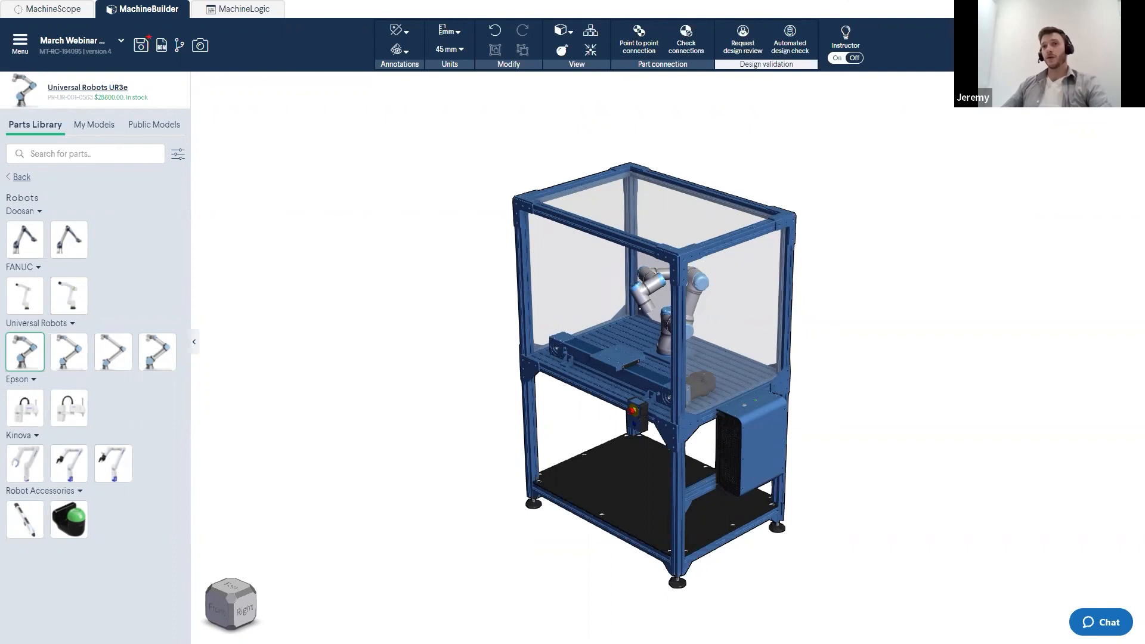
- Open the MachineBuilder settings and adjust the visual display options before closing the dialog
{"action": "left_click", "coordinate": [20, 41]}
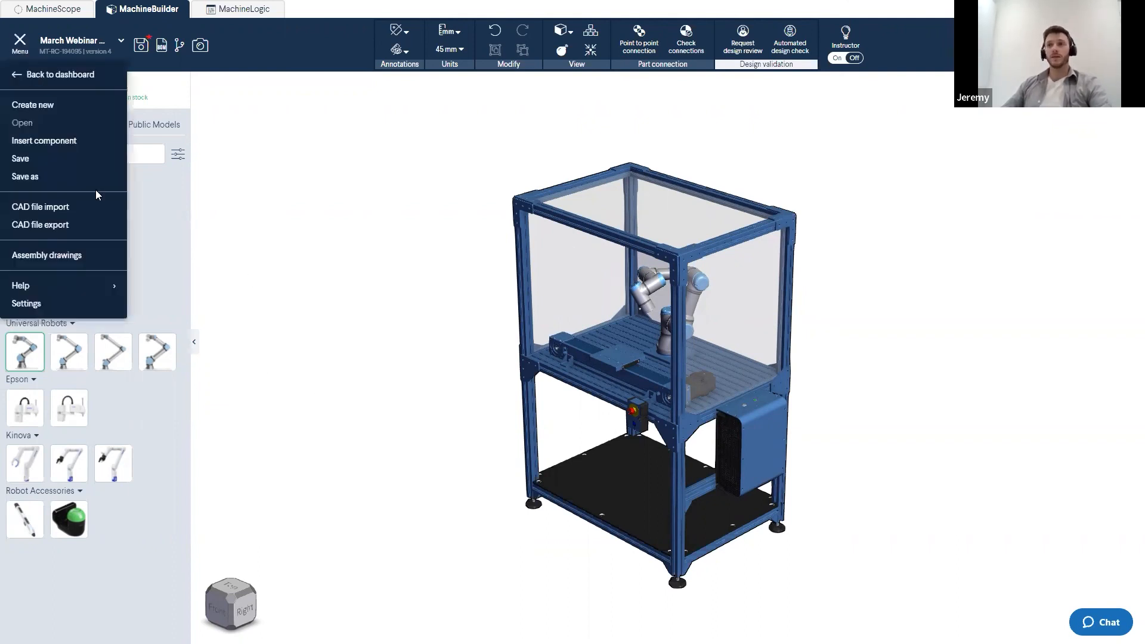
{"action": "left_click", "coordinate": [30, 304]}
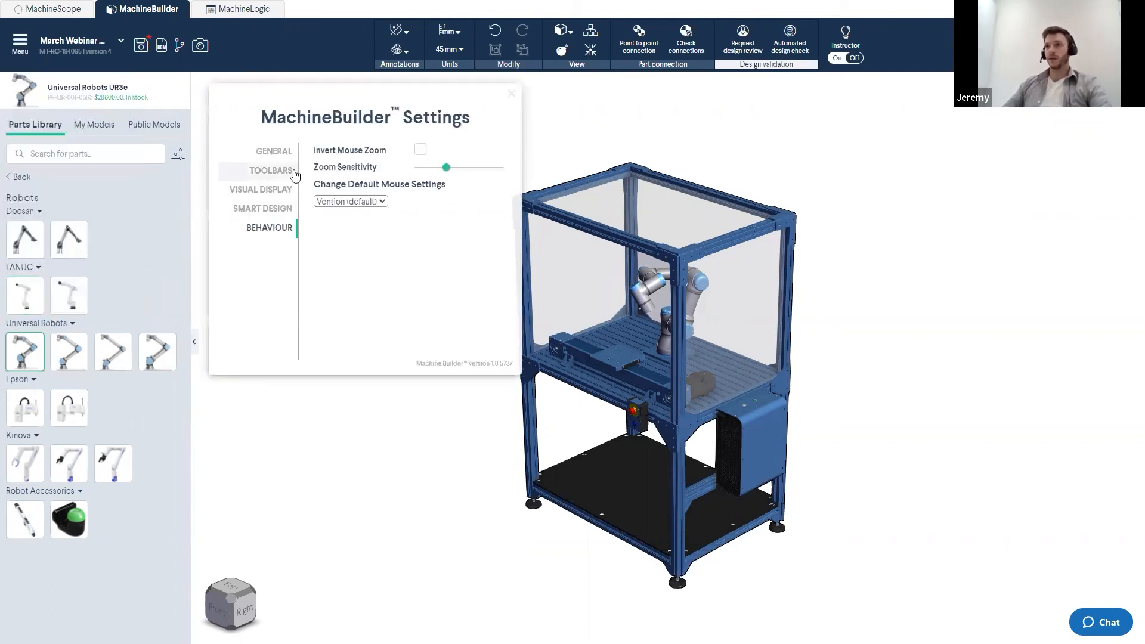
{"action": "left_click", "coordinate": [262, 190]}
{"action": "left_click", "coordinate": [434, 168]}
{"action": "left_click", "coordinate": [426, 191]}
{"action": "left_click", "coordinate": [425, 169]}
{"action": "left_click", "coordinate": [426, 180]}
{"action": "left_click", "coordinate": [512, 94]}
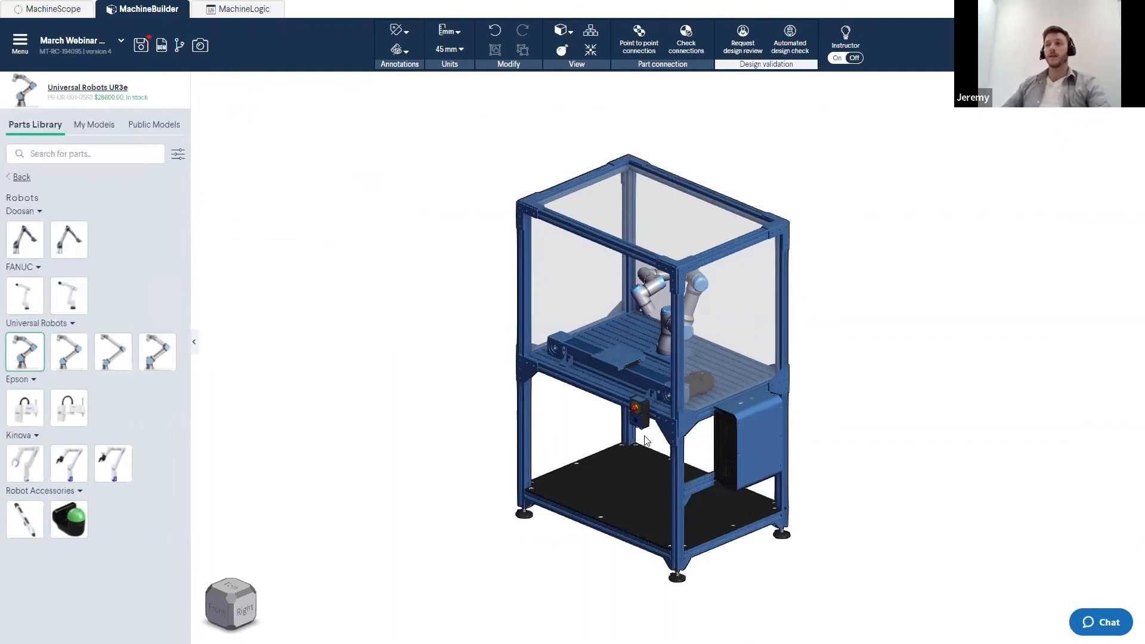
- Inspect the machine from a closer angle and preview the UR16e robot in the parts library
{"action": "scroll", "coordinate": [640, 434], "scroll_direction": "up", "scroll_amount": 3}
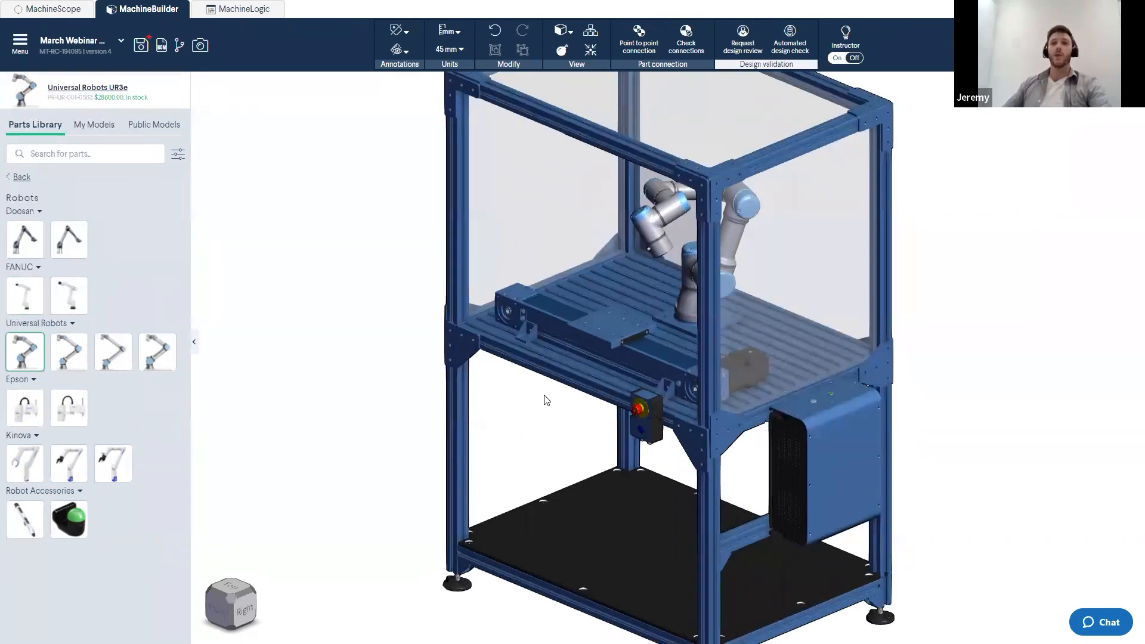
{"action": "right_click_drag", "start_coordinate": [585, 361], "coordinate": [615, 365]}
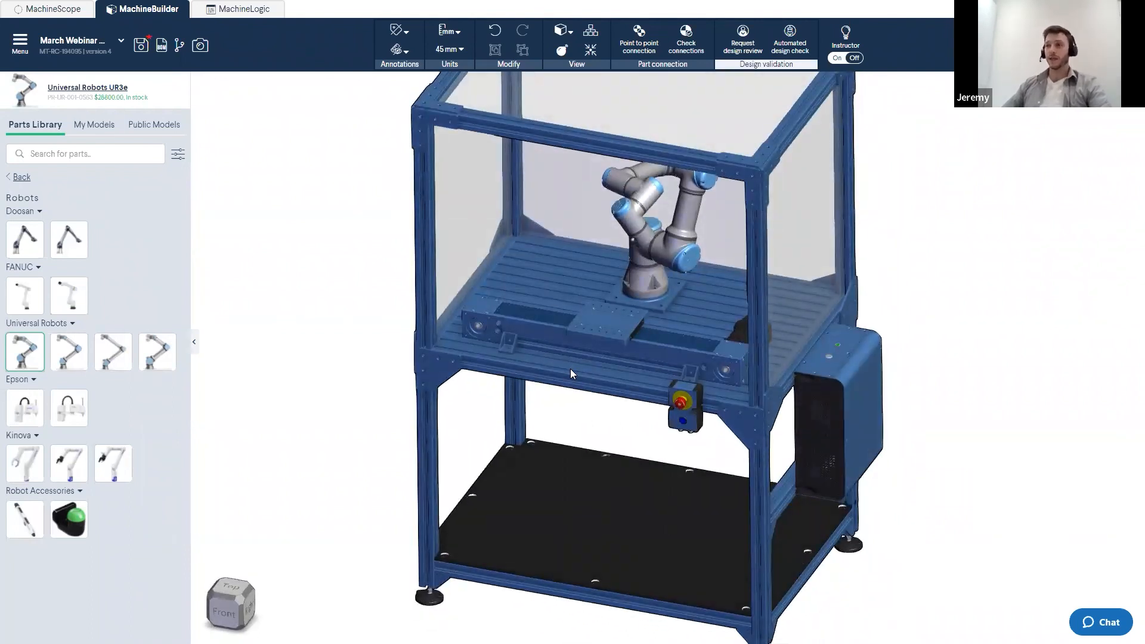
{"action": "right_click_drag", "start_coordinate": [571, 373], "coordinate": [525, 376]}
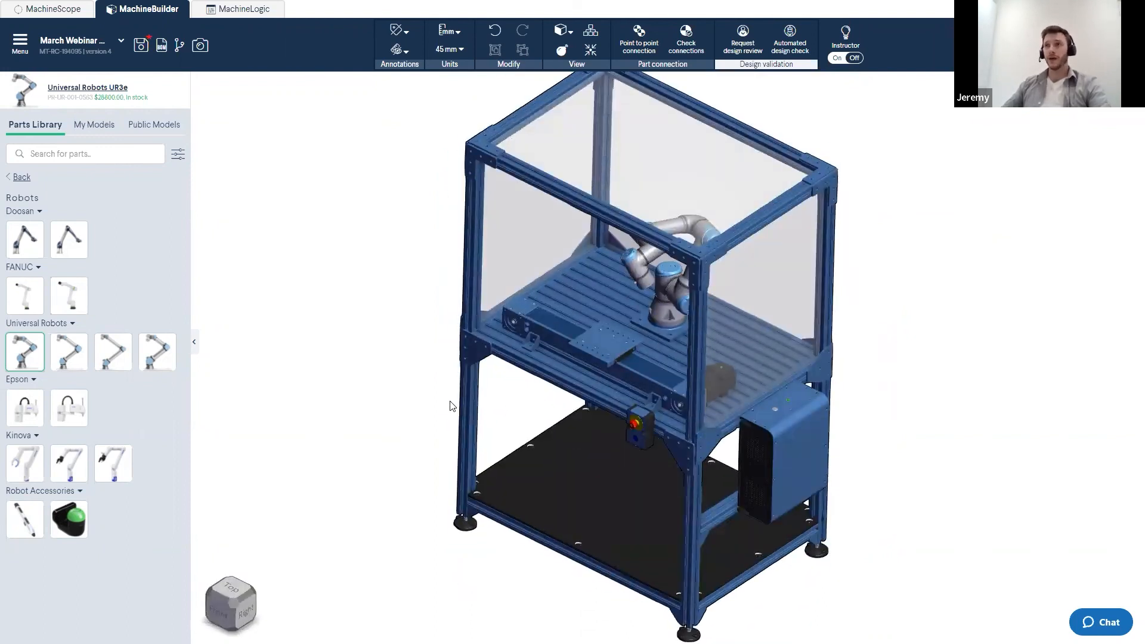
{"action": "left_click", "coordinate": [158, 365]}
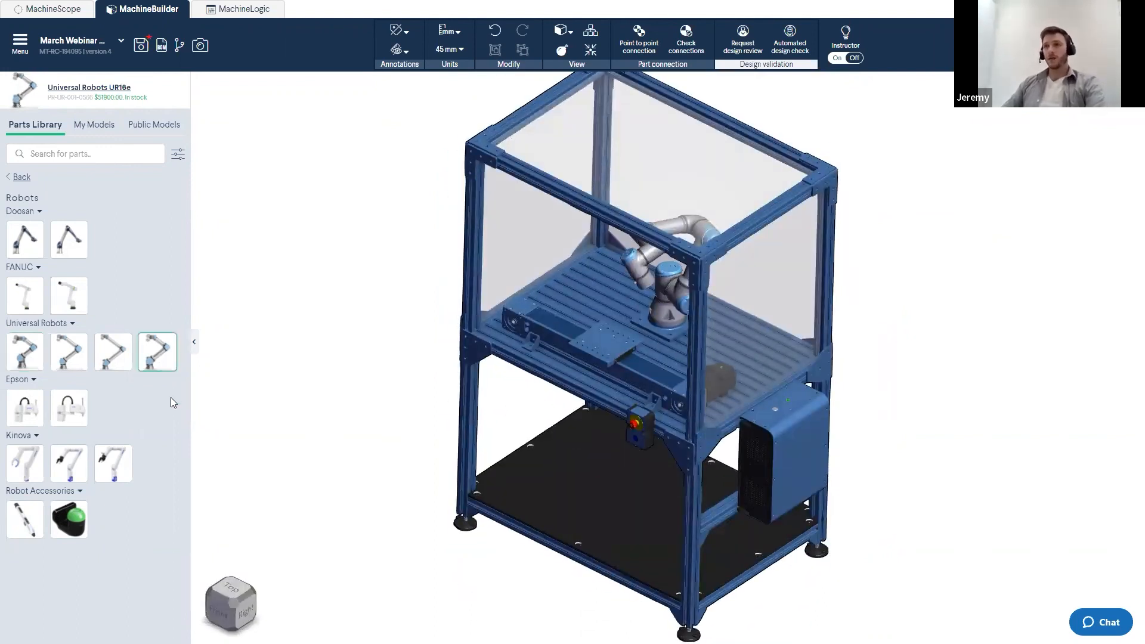
- Switch to the Vention website tab and open the Deflection Calculator tool
{"action": "key", "text": "ctrl+Tab"}
{"action": "mouse_move", "coordinate": [734, 44]}
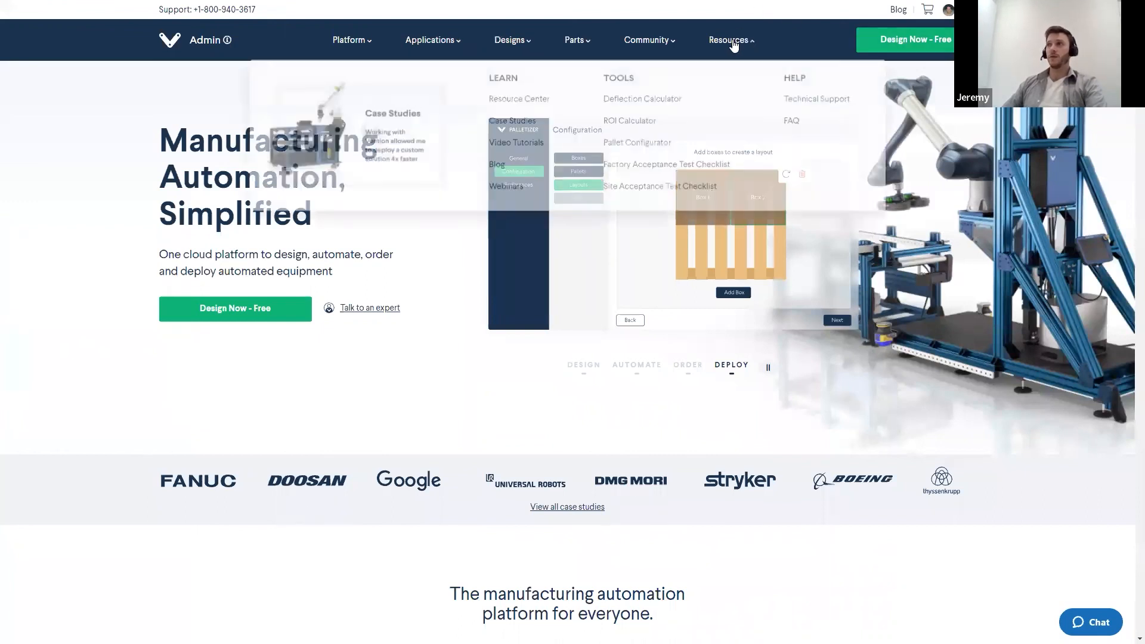
{"action": "left_click", "coordinate": [646, 105]}
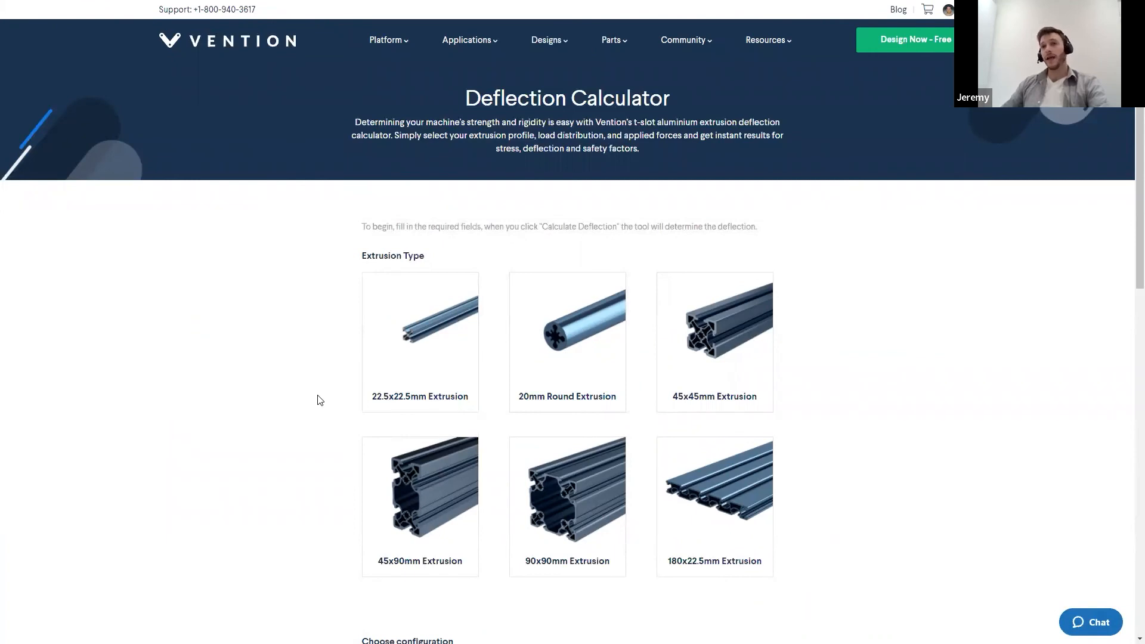
- Select the 45x90mm Extrusion type with Y orientation in the deflection calculator
{"action": "scroll", "coordinate": [285, 385], "scroll_direction": "down", "scroll_amount": 2}
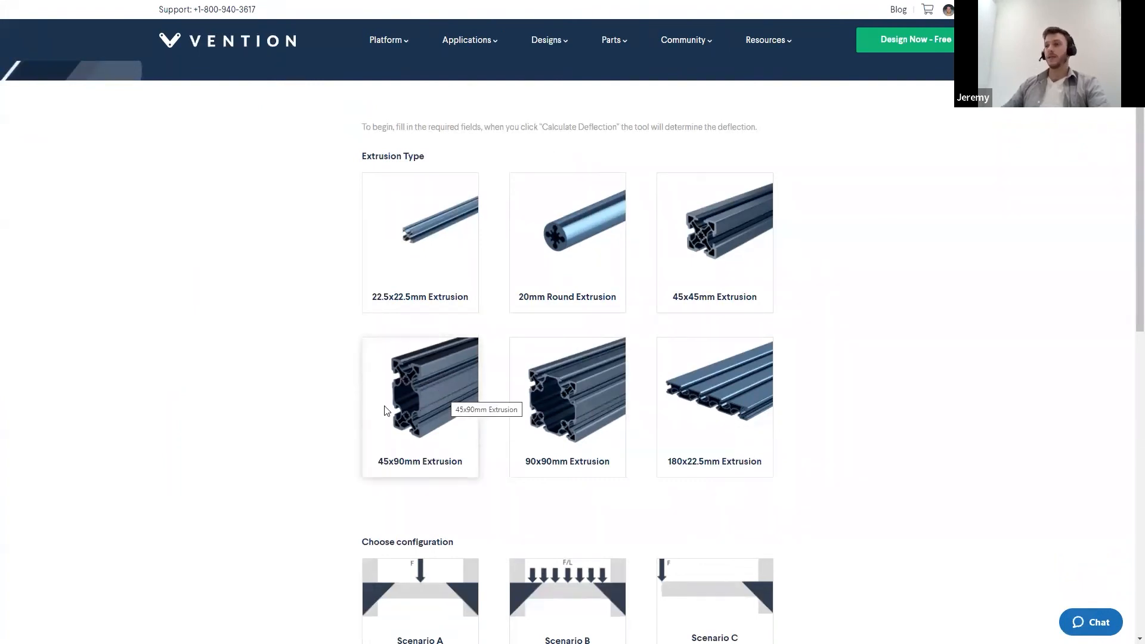
{"action": "left_click", "coordinate": [412, 392]}
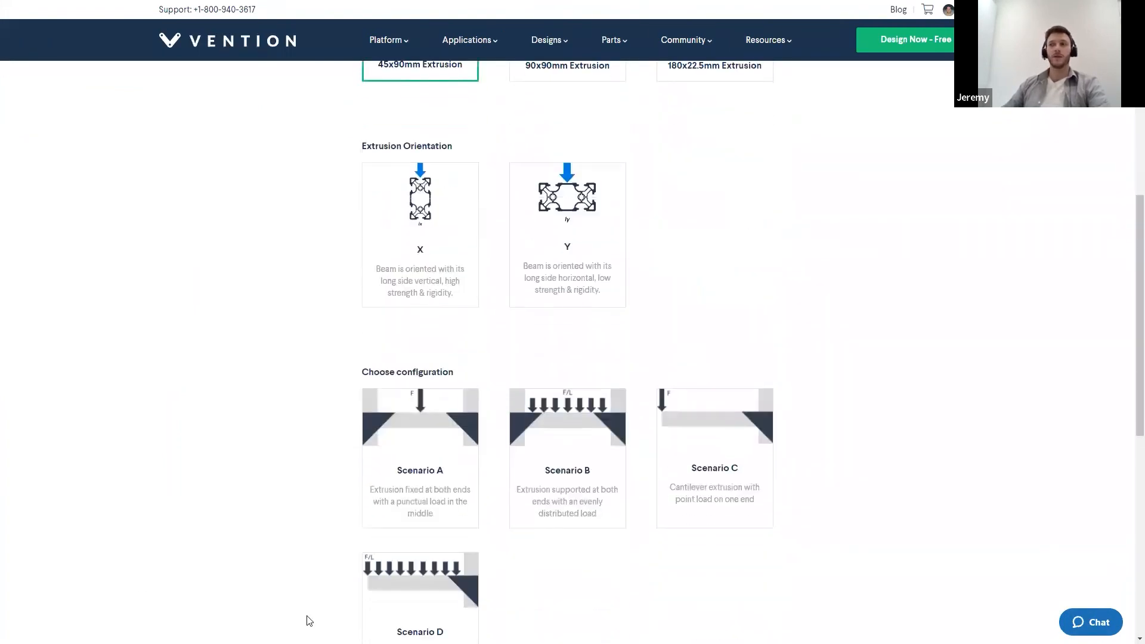
{"action": "left_click", "coordinate": [575, 222]}
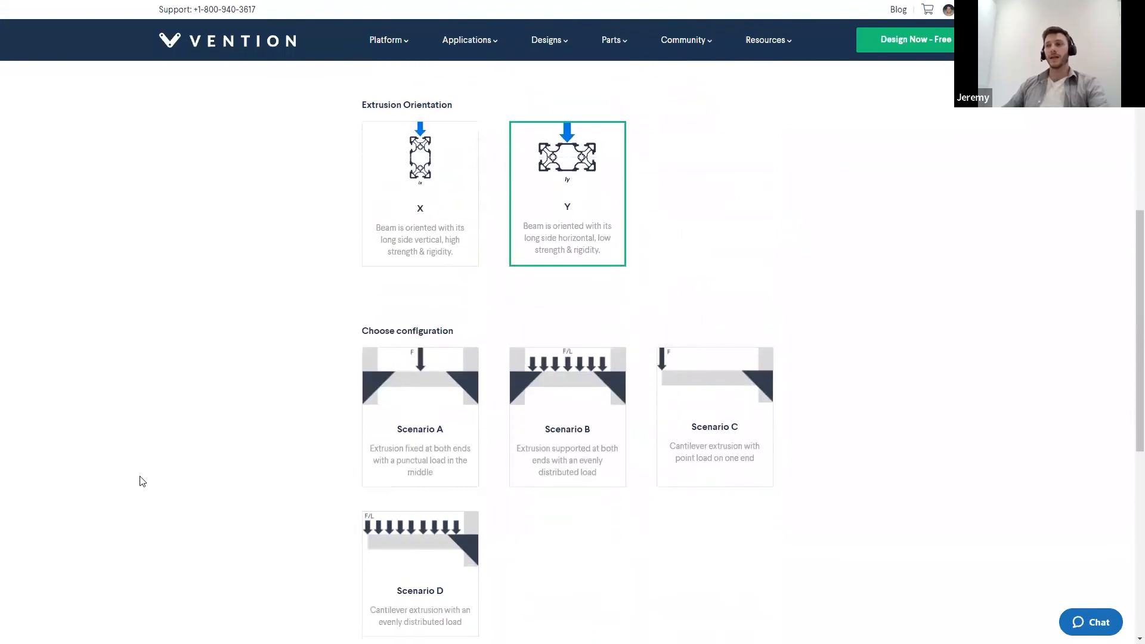
{"action": "scroll", "coordinate": [359, 533], "scroll_direction": "down", "scroll_amount": 2}
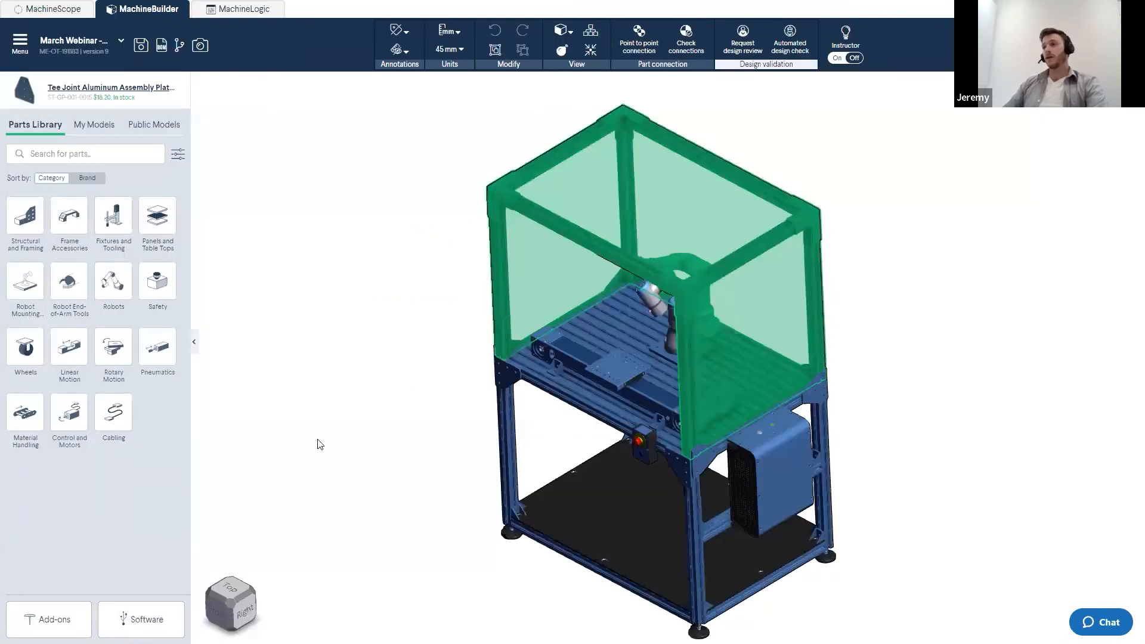
{"action": "left_click", "coordinate": [333, 430]}
{"action": "scroll", "coordinate": [403, 410], "scroll_direction": "up", "scroll_amount": 3}
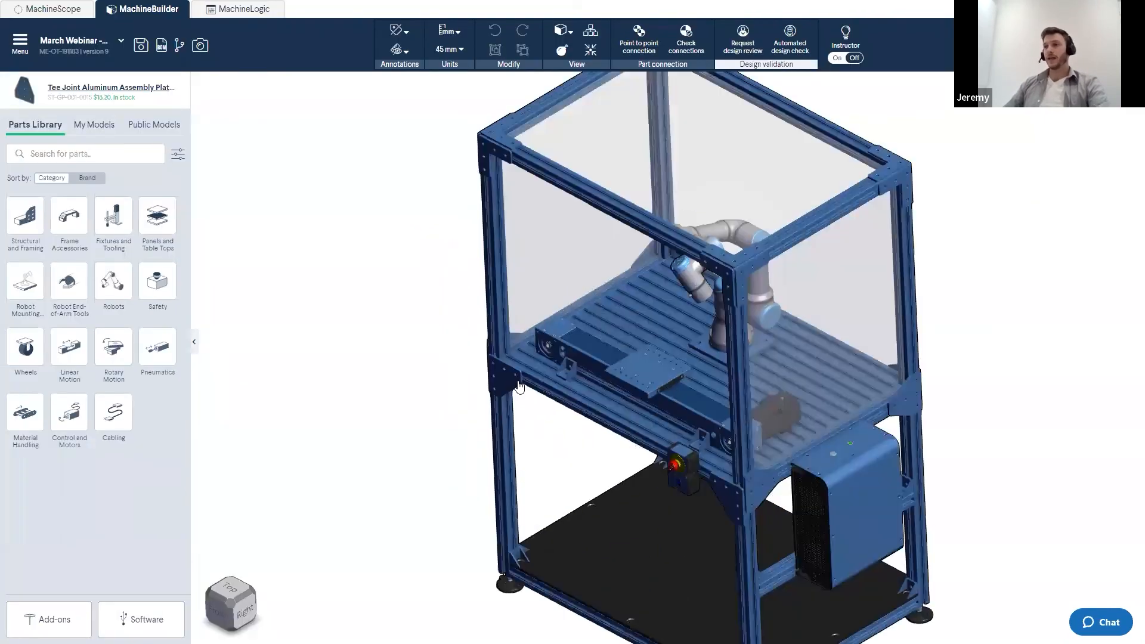
- Paste a copy of the 90 Degree Joint Aluminum Assembly plate beside the frame
{"action": "left_click", "coordinate": [506, 385]}
{"action": "key", "text": "ctrl+v"}
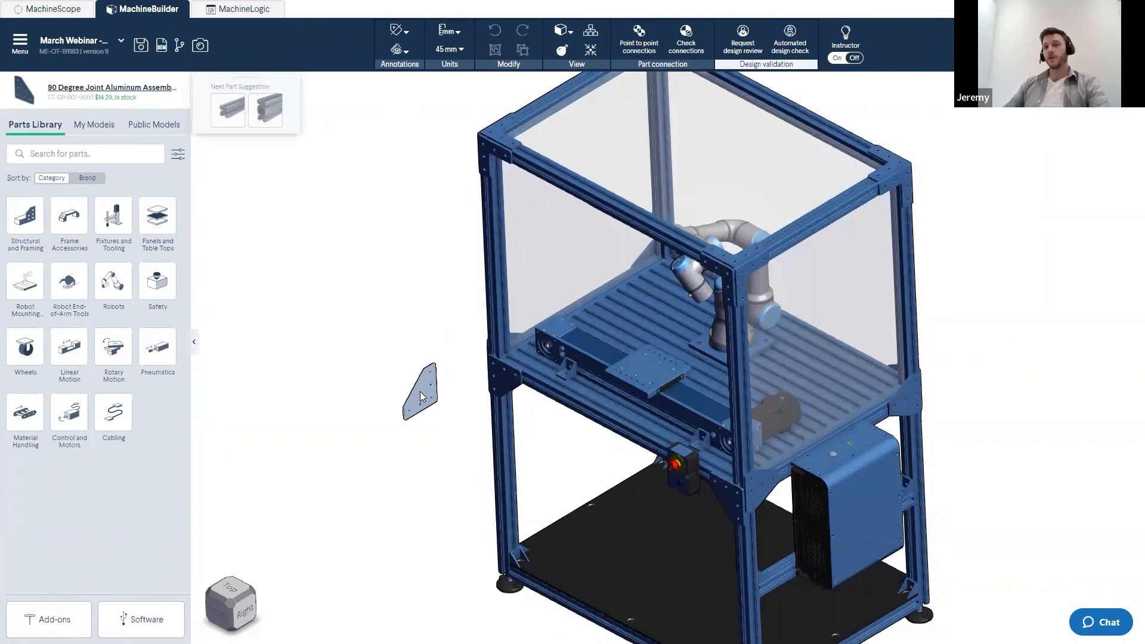
{"action": "scroll", "coordinate": [393, 382], "scroll_direction": "up", "scroll_amount": 2}
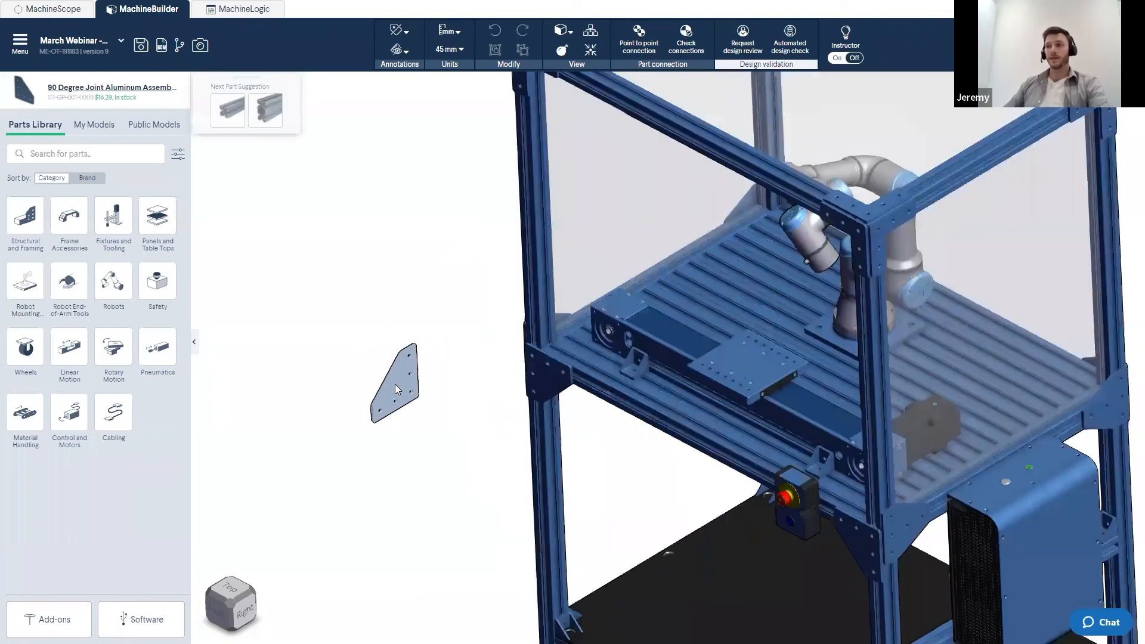
{"action": "scroll", "coordinate": [395, 385], "scroll_direction": "up", "scroll_amount": 2}
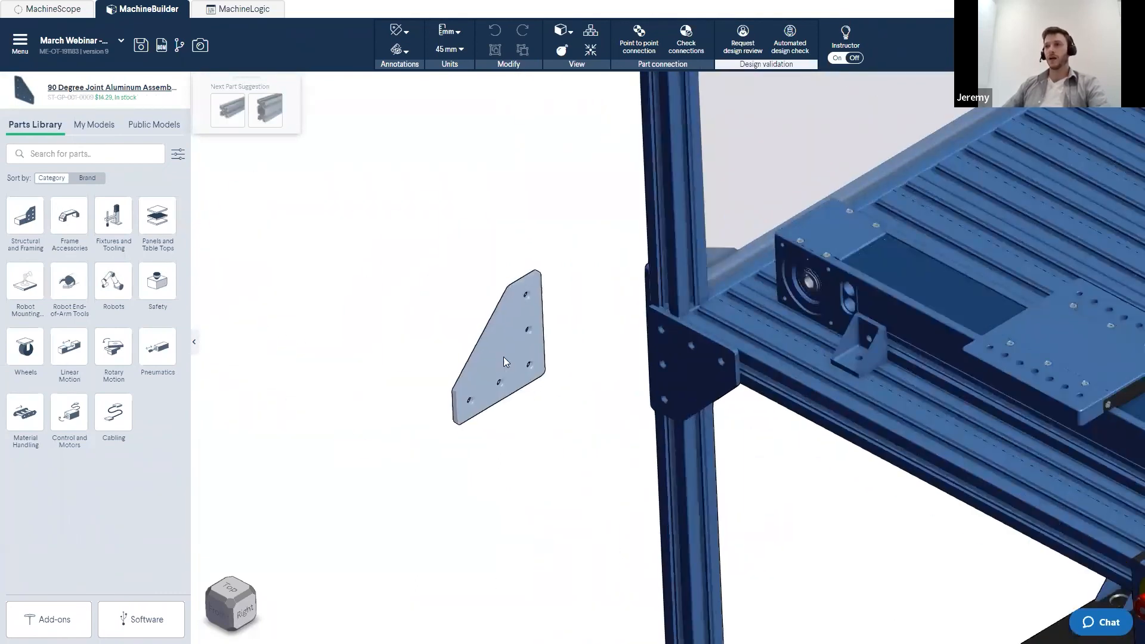
{"action": "scroll", "coordinate": [499, 352], "scroll_direction": "down", "scroll_amount": 5}
{"action": "scroll", "coordinate": [489, 352], "scroll_direction": "up", "scroll_amount": 3}
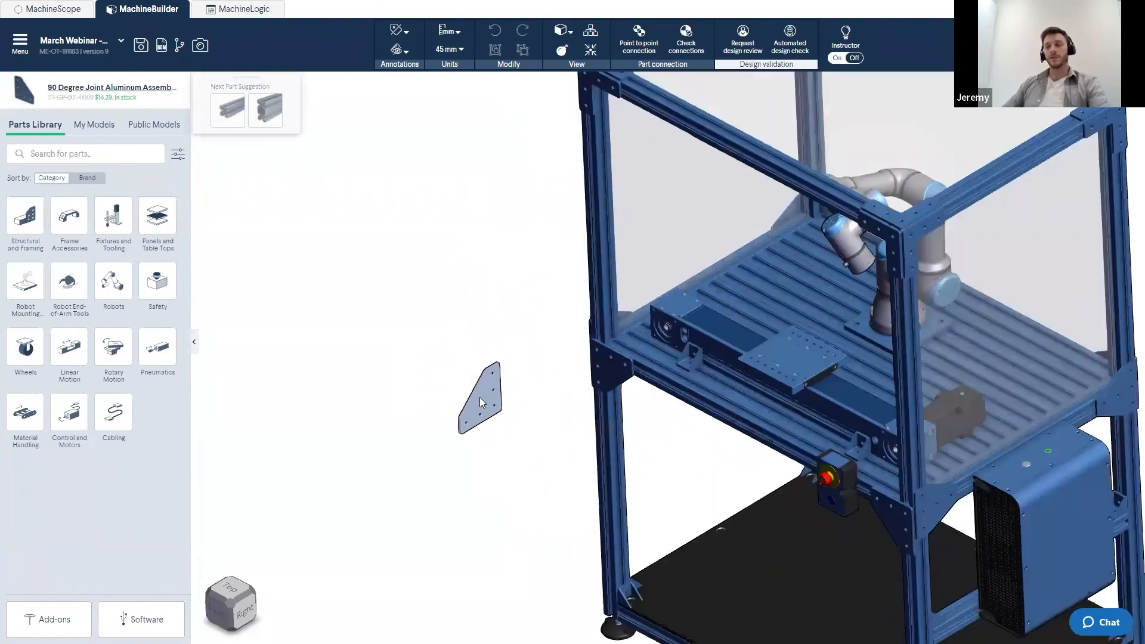
{"action": "scroll", "coordinate": [479, 398], "scroll_direction": "down", "scroll_amount": 4}
- Try to drop the pasted joint plate in empty space and delete it
{"action": "middle_click_drag", "start_coordinate": [415, 323], "coordinate": [831, 401]}
{"action": "scroll", "coordinate": [290, 230], "scroll_direction": "up", "scroll_amount": 3}
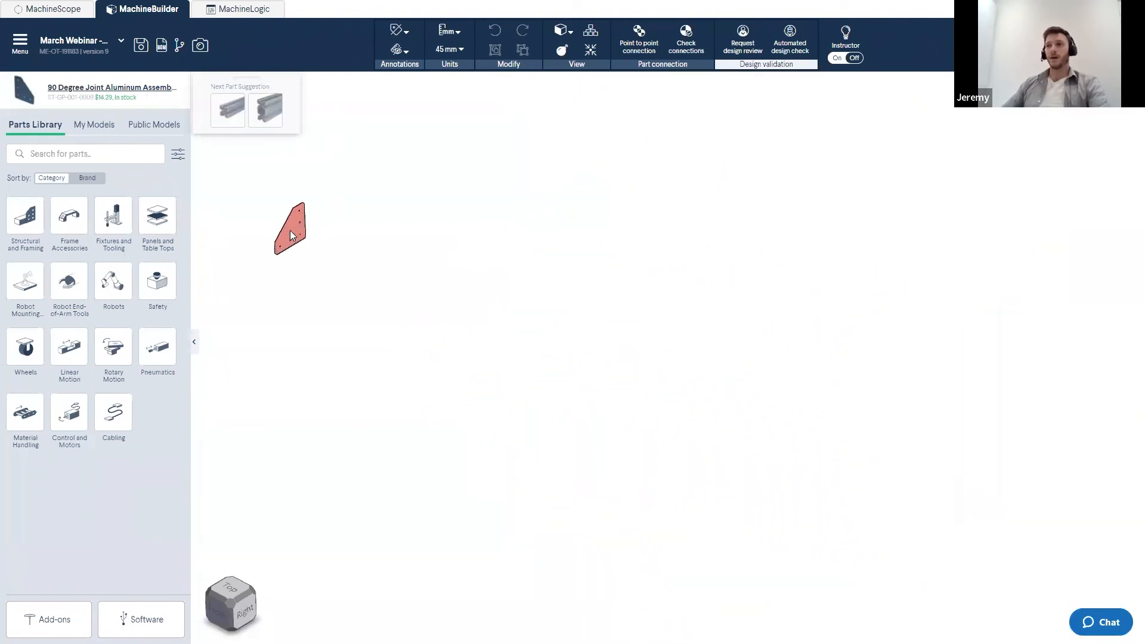
{"action": "scroll", "coordinate": [299, 242], "scroll_direction": "up", "scroll_amount": 3}
{"action": "scroll", "coordinate": [322, 280], "scroll_direction": "up", "scroll_amount": 2}
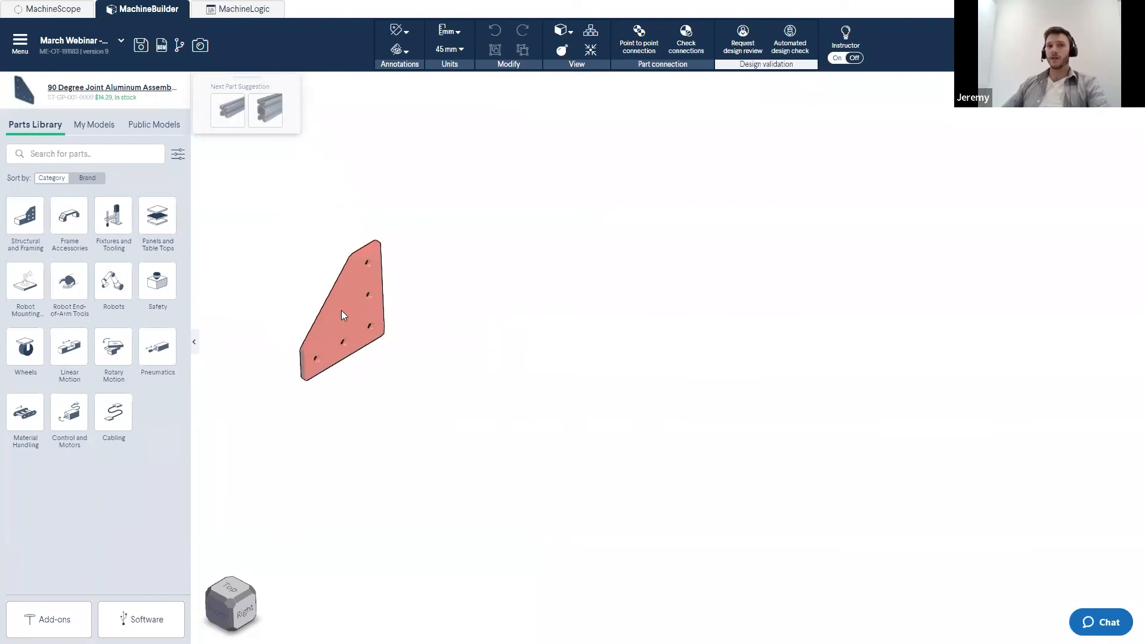
{"action": "left_click", "coordinate": [344, 305]}
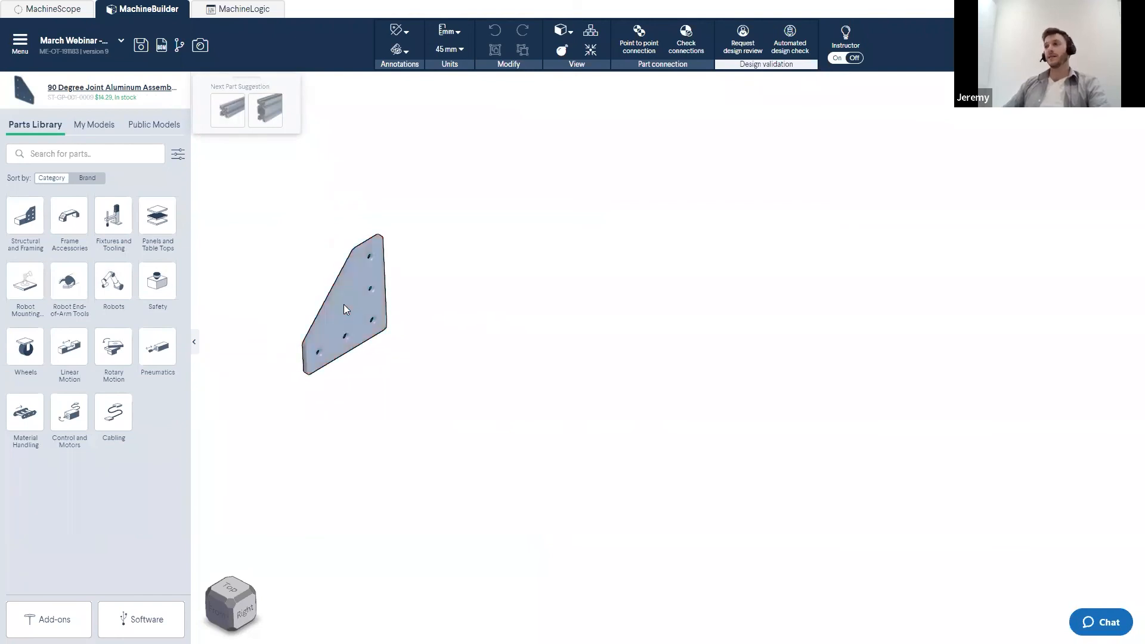
{"action": "left_click_drag", "start_coordinate": [344, 309], "coordinate": [283, 243]}
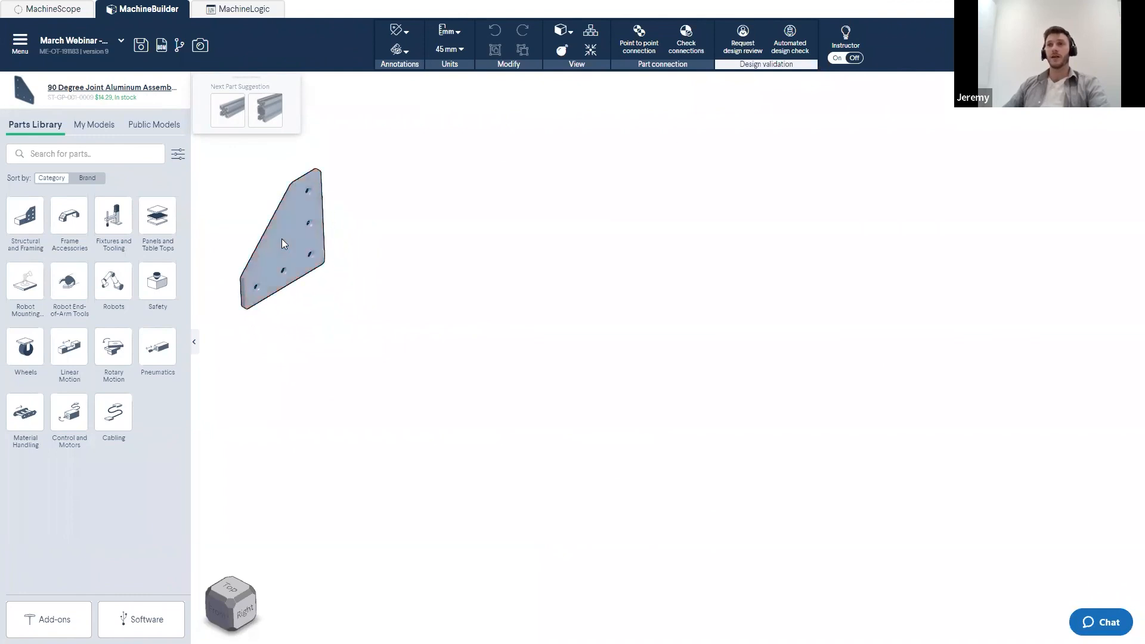
{"action": "left_click", "coordinate": [282, 240]}
{"action": "key", "text": "Delete"}
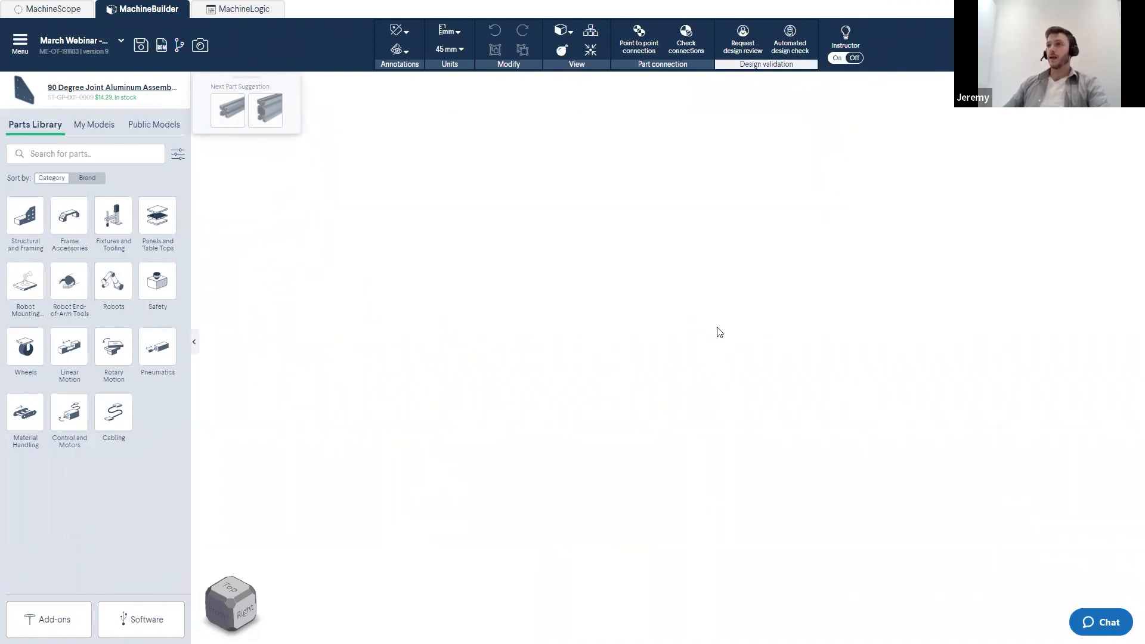
- Move the pasted joint plate onto the front leg corner below the table frame, then cancel the placement
{"action": "scroll", "coordinate": [723, 338], "scroll_direction": "down", "scroll_amount": 10}
{"action": "left_click_drag", "start_coordinate": [724, 338], "coordinate": [343, 252]}
{"action": "scroll", "coordinate": [332, 257], "scroll_direction": "up", "scroll_amount": 5}
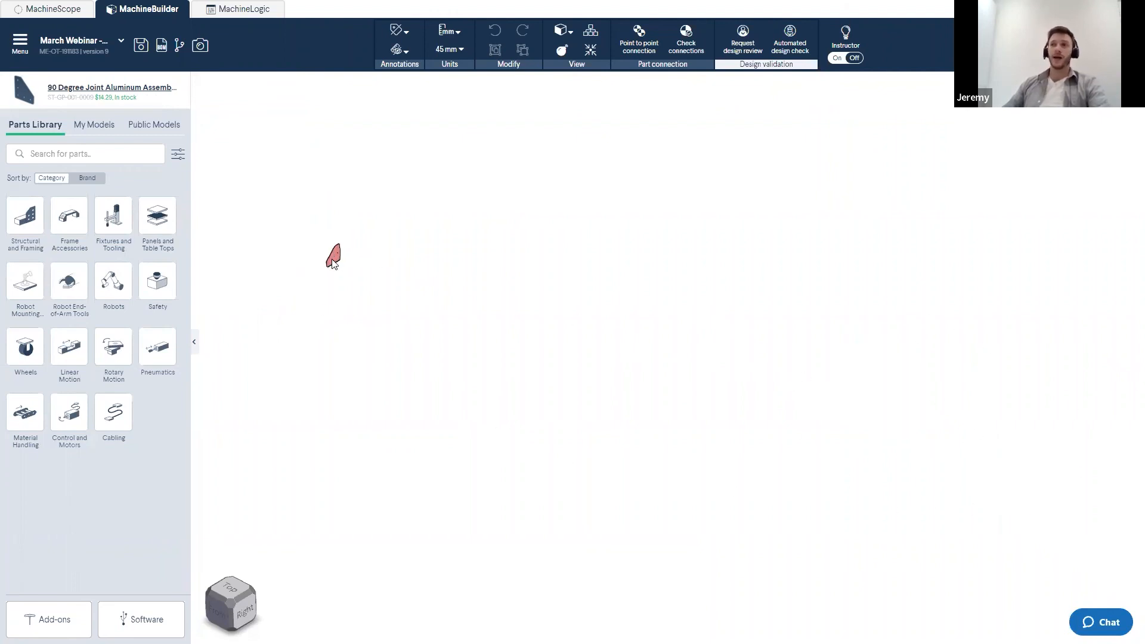
{"action": "scroll", "coordinate": [331, 266], "scroll_direction": "down", "scroll_amount": 3}
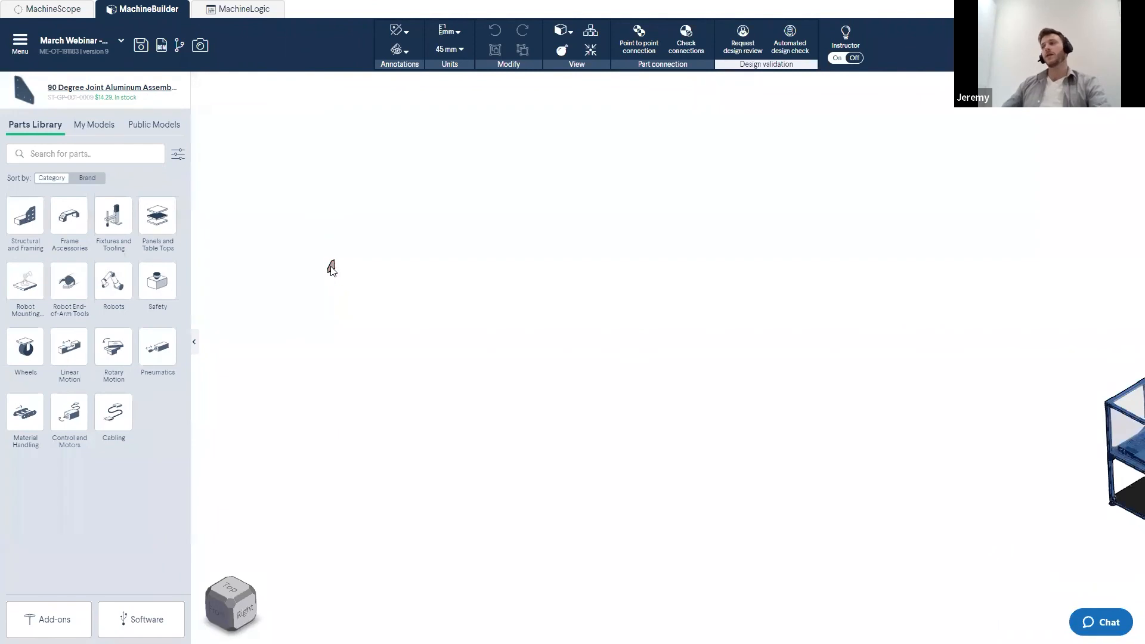
{"action": "scroll", "coordinate": [421, 272], "scroll_direction": "down", "scroll_amount": 2}
{"action": "scroll", "coordinate": [930, 441], "scroll_direction": "up", "scroll_amount": 3}
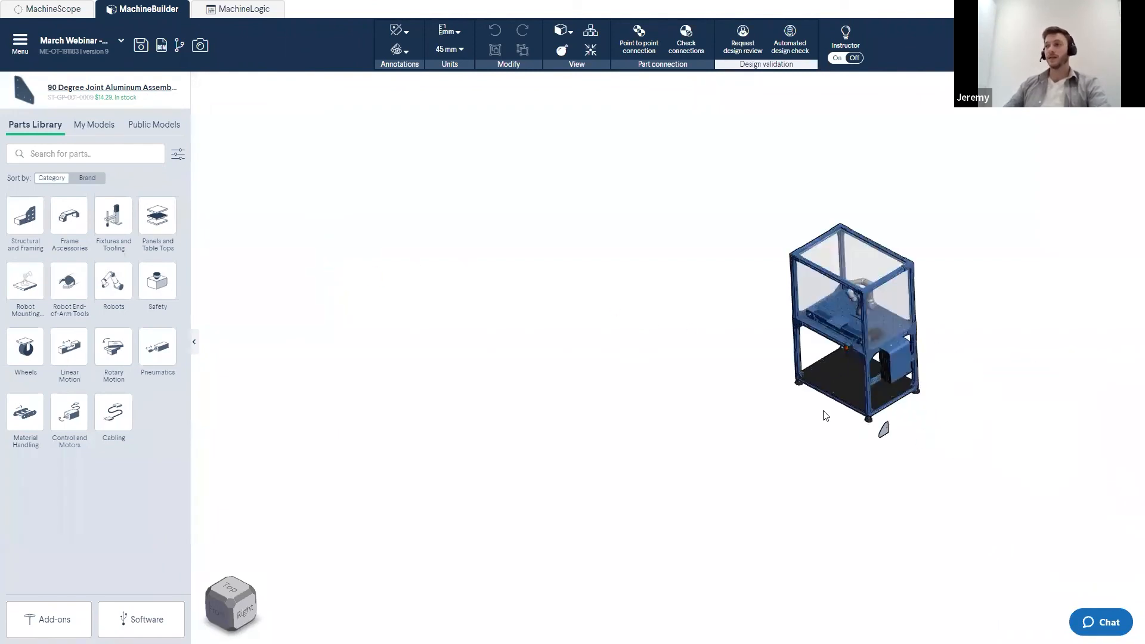
{"action": "scroll", "coordinate": [826, 414], "scroll_direction": "up", "scroll_amount": 3}
{"action": "scroll", "coordinate": [653, 419], "scroll_direction": "up", "scroll_amount": 5}
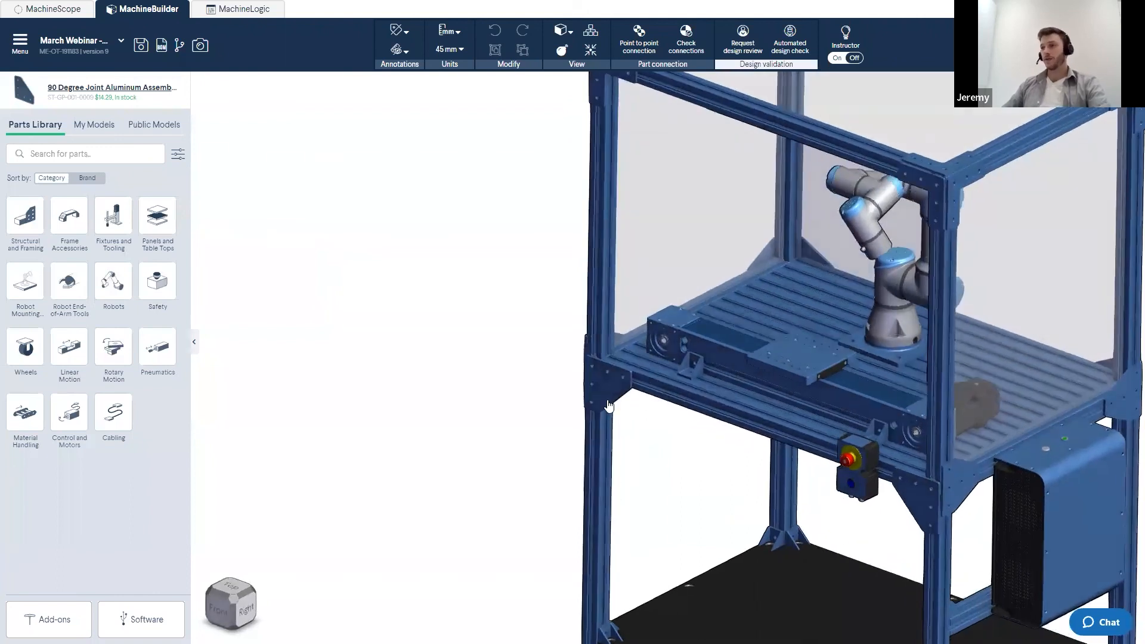
{"action": "scroll", "coordinate": [574, 416], "scroll_direction": "up", "scroll_amount": 3}
{"action": "left_click_drag", "start_coordinate": [466, 429], "coordinate": [547, 480]}
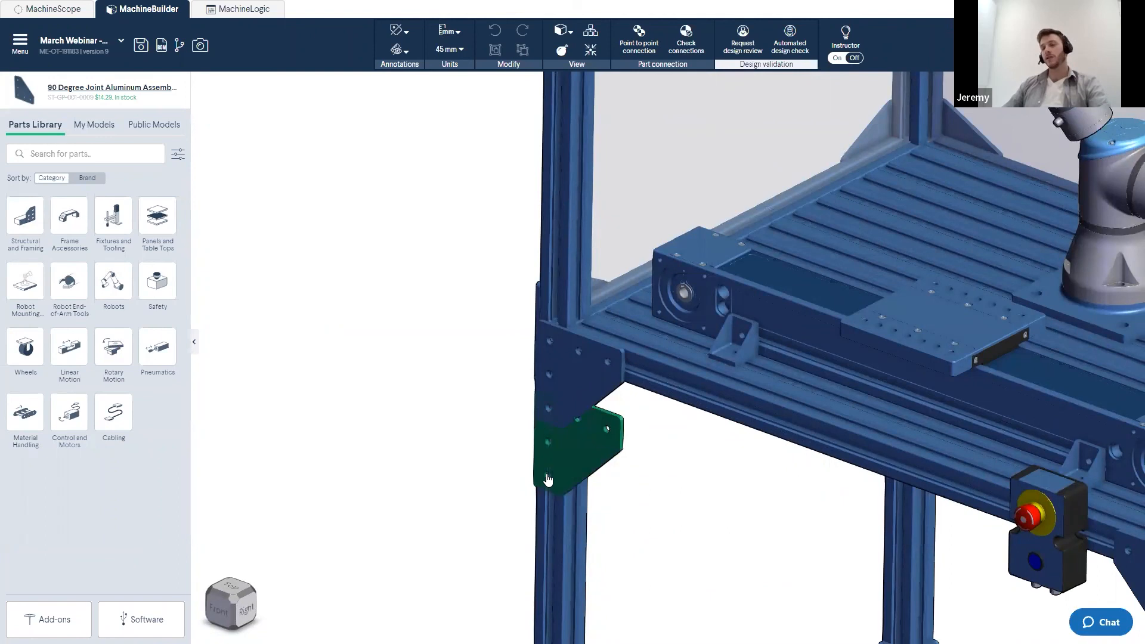
{"action": "key", "text": "Escape"}
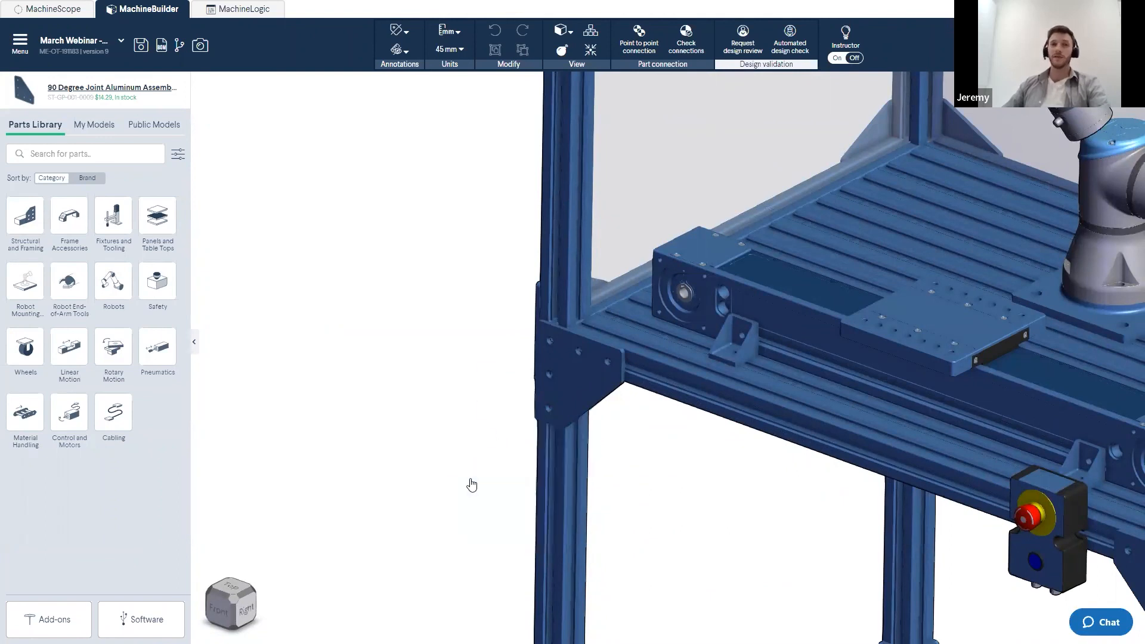